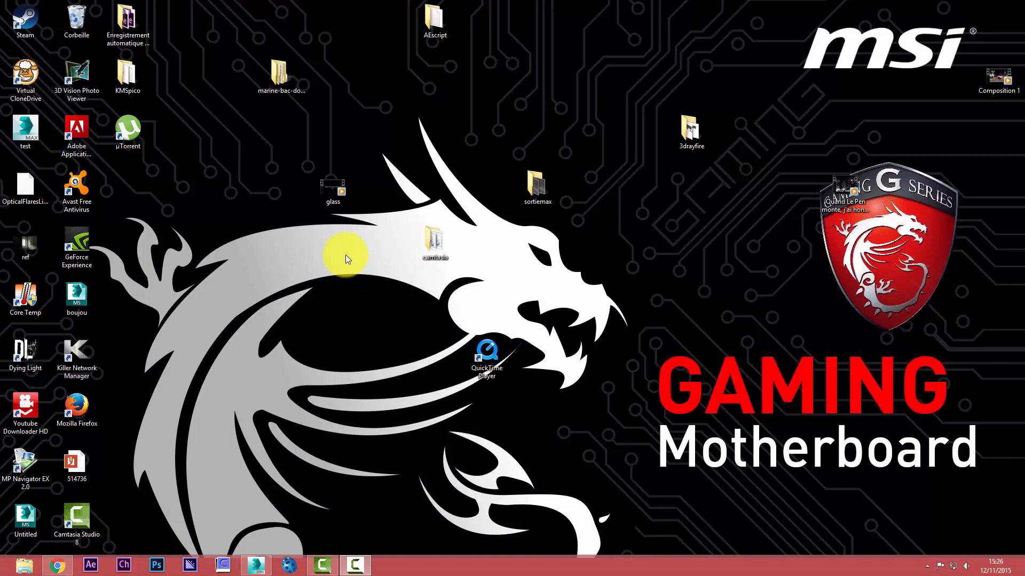
# Watch the glass video from the desktop, skip through the breaking-glass test, and close the player
pyautogui.doubleClick(320, 195)
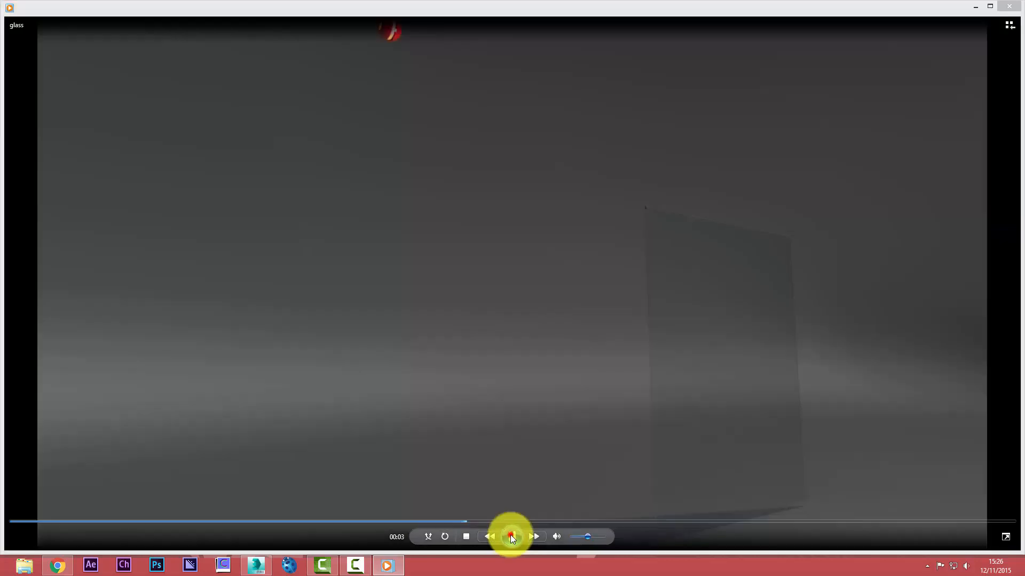
pyautogui.click(511, 536)
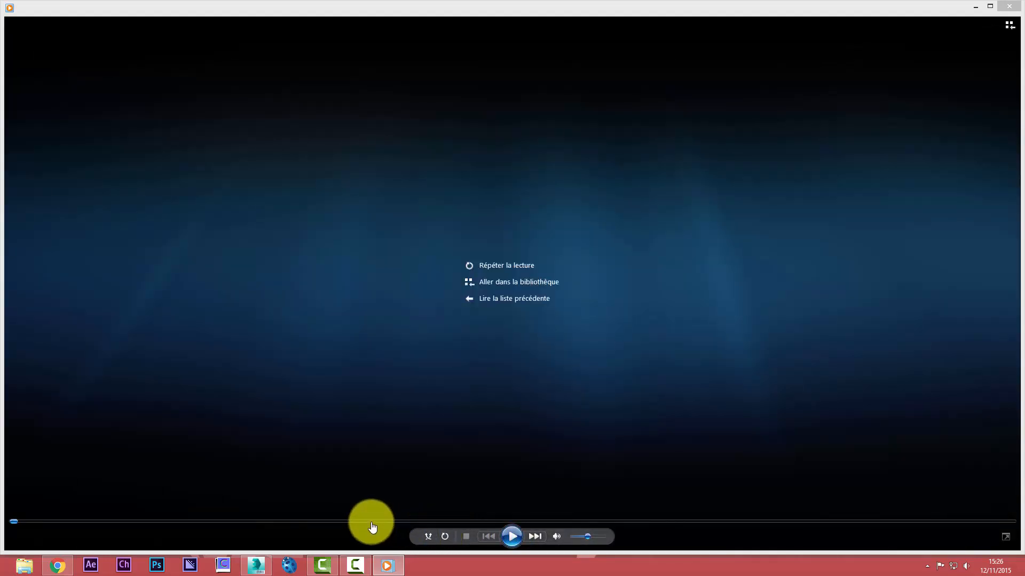
pyautogui.click(372, 522)
pyautogui.click(512, 536)
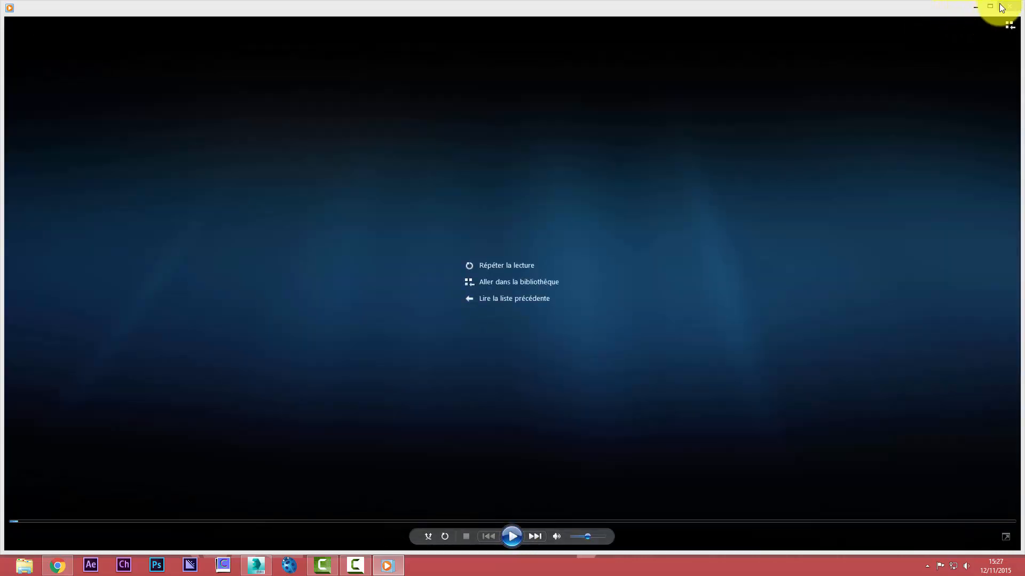
pyautogui.click(1003, 7)
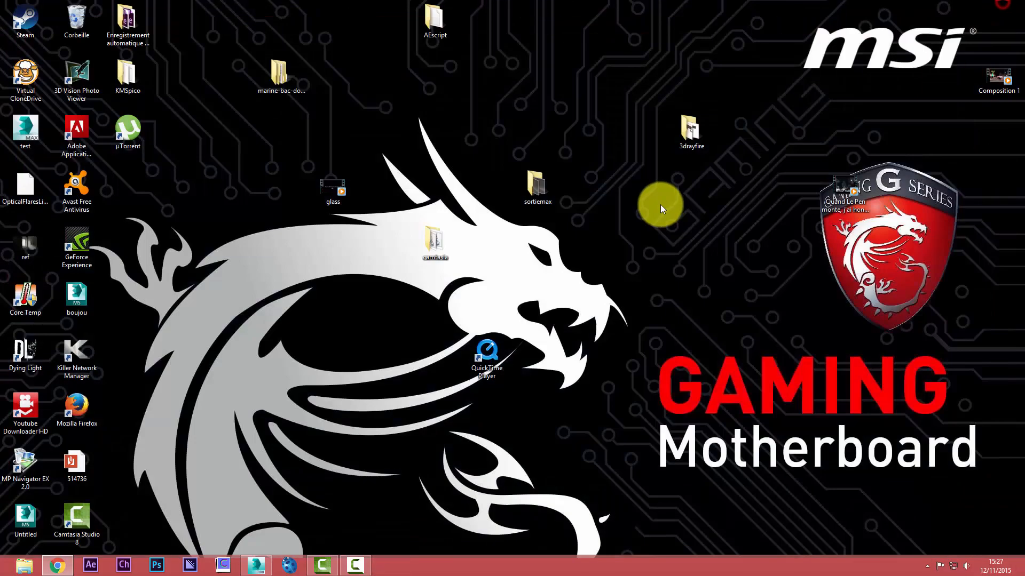
# Switch to 3ds Max and set the display unit scale to metric, in metres (Mètres)
pyautogui.click(258, 563)
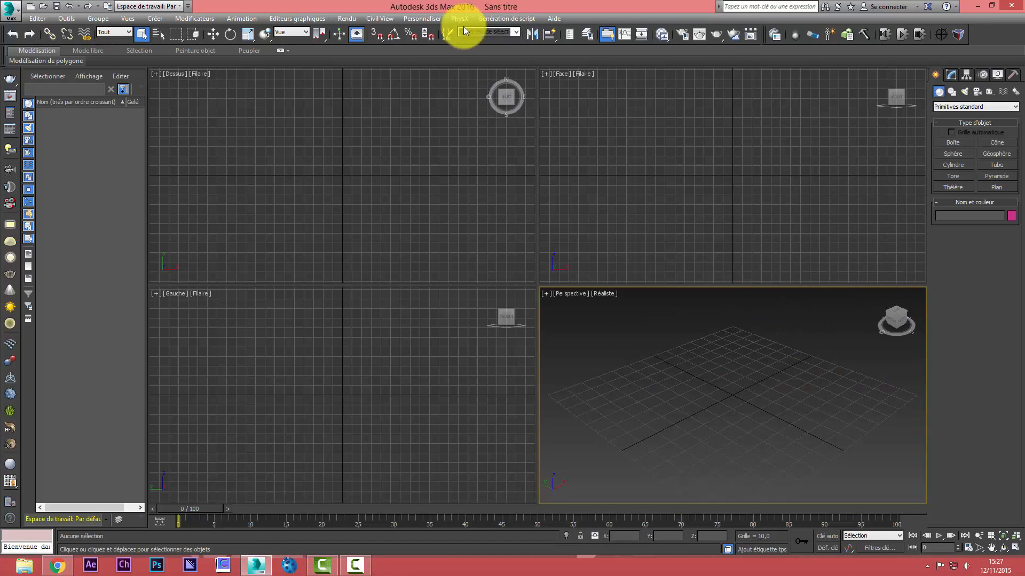
pyautogui.click(431, 21)
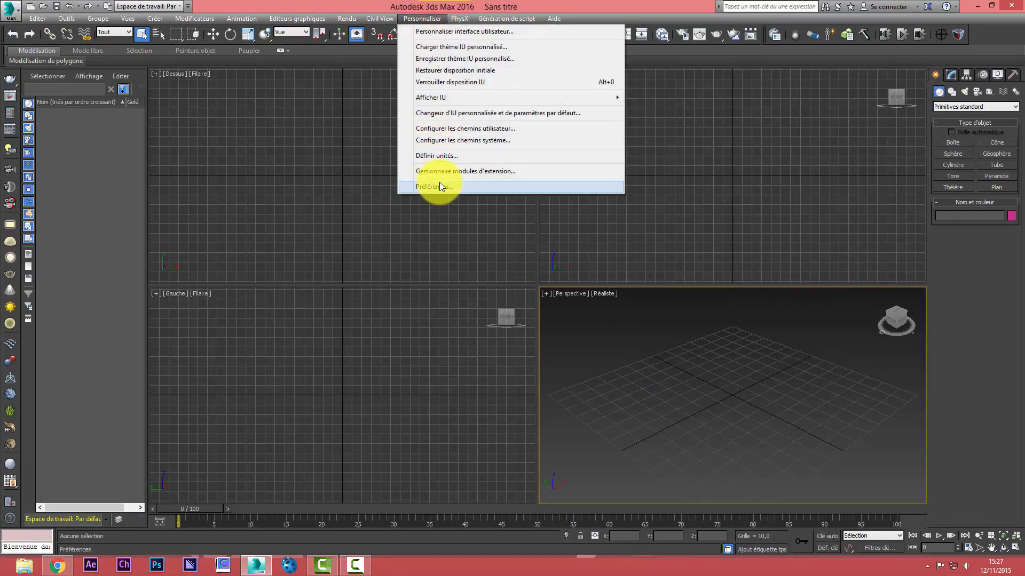
pyautogui.click(453, 156)
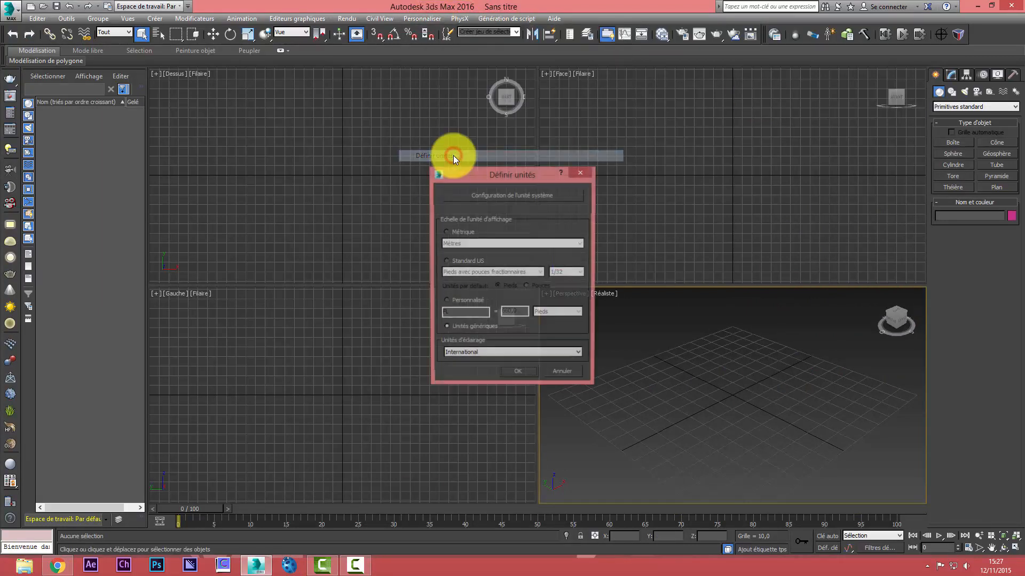
pyautogui.click(525, 245)
pyautogui.click(491, 264)
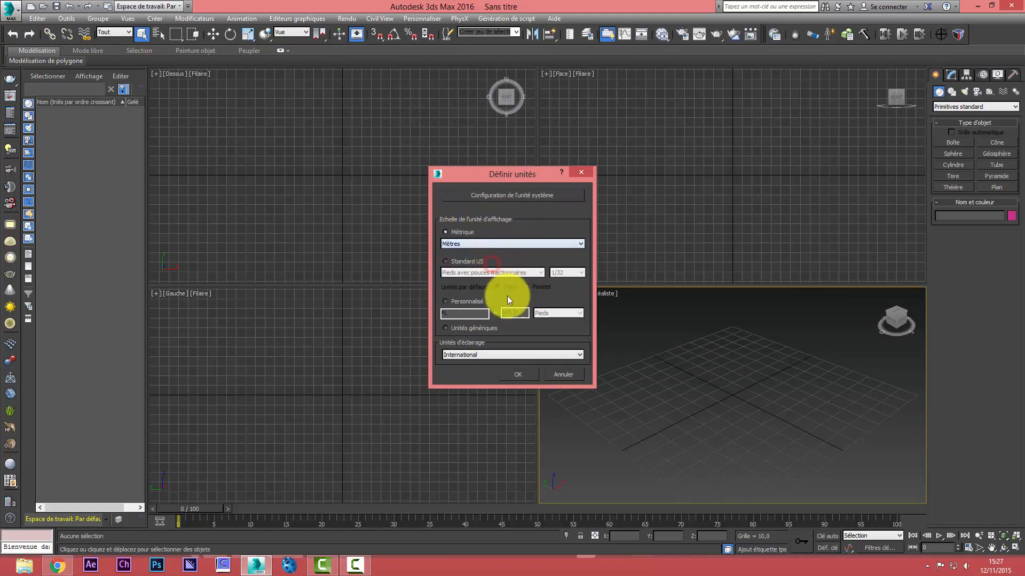
pyautogui.click(521, 374)
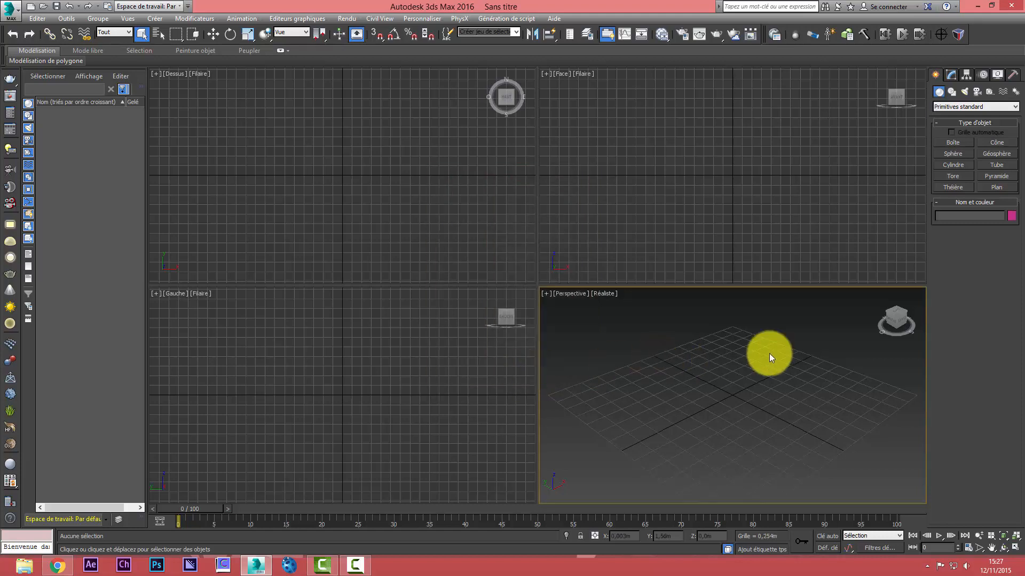
# Draw a four-vertex open line in the front view, starting near the origin with a horizontal segment about 3.05 m long and rising at the end
pyautogui.click(950, 73)
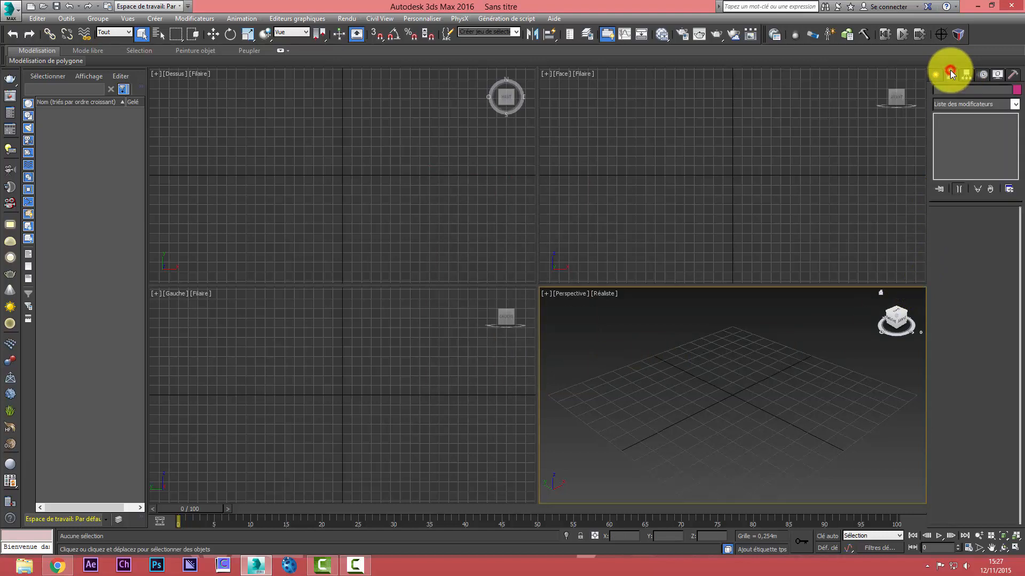
pyautogui.click(939, 73)
pyautogui.click(951, 92)
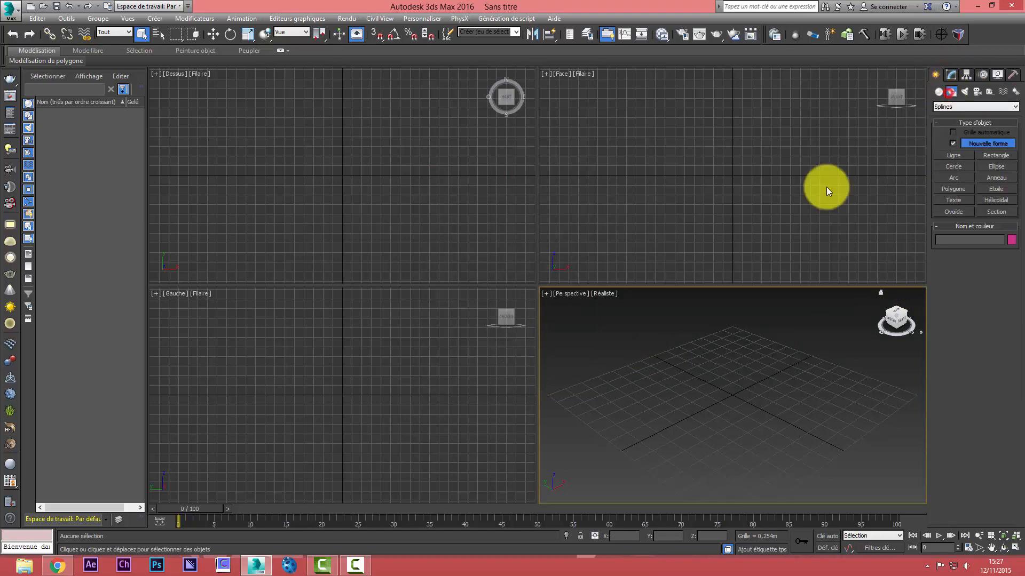
pyautogui.click(741, 179)
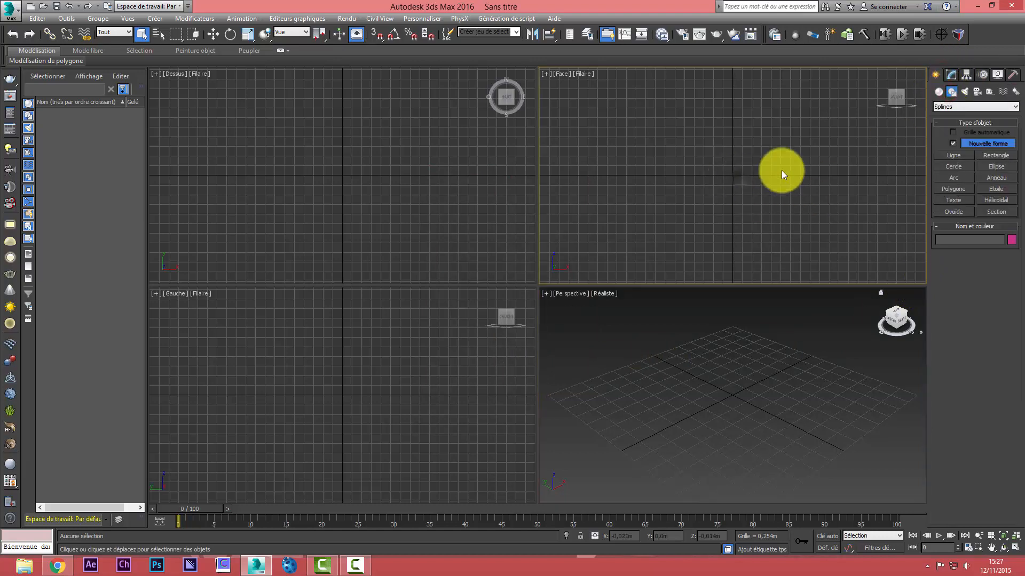
pyautogui.click(953, 157)
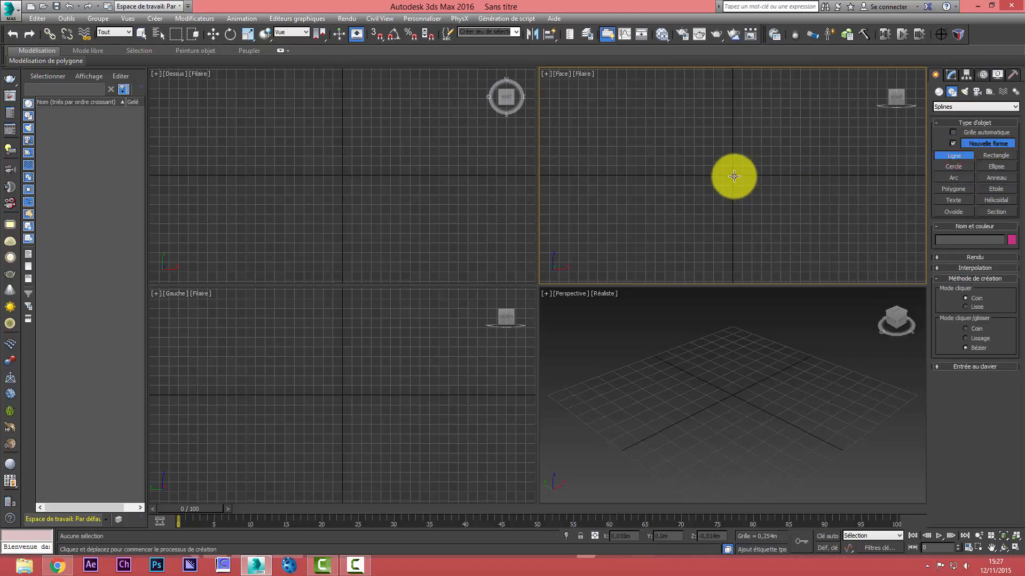
pyautogui.click(734, 176)
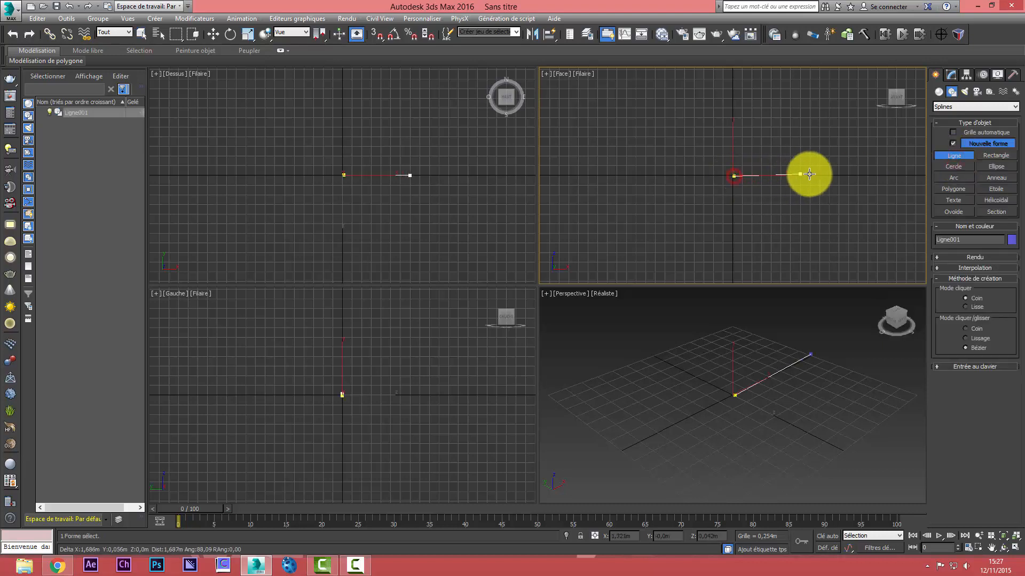
pyautogui.click(849, 176)
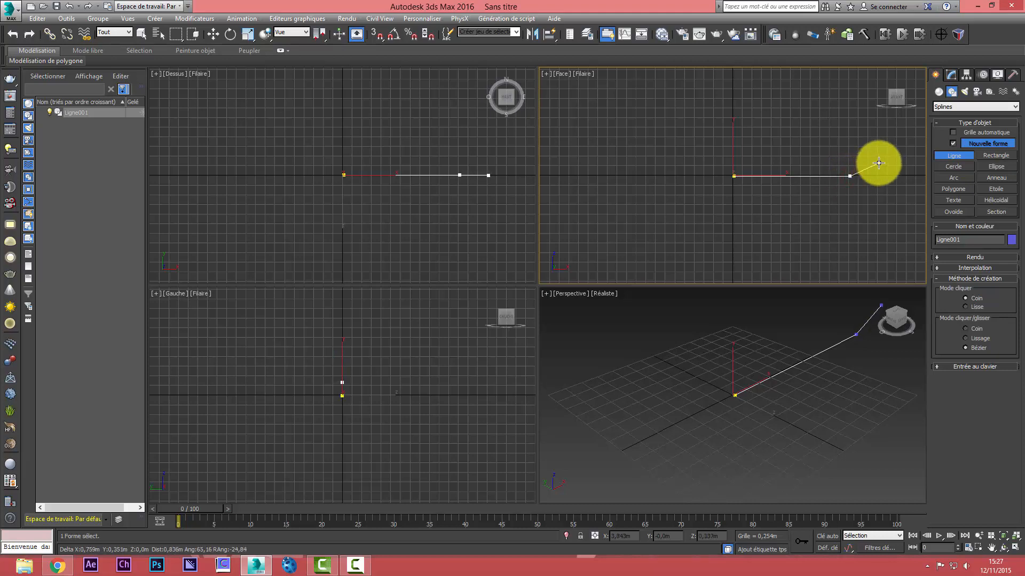
pyautogui.click(879, 161)
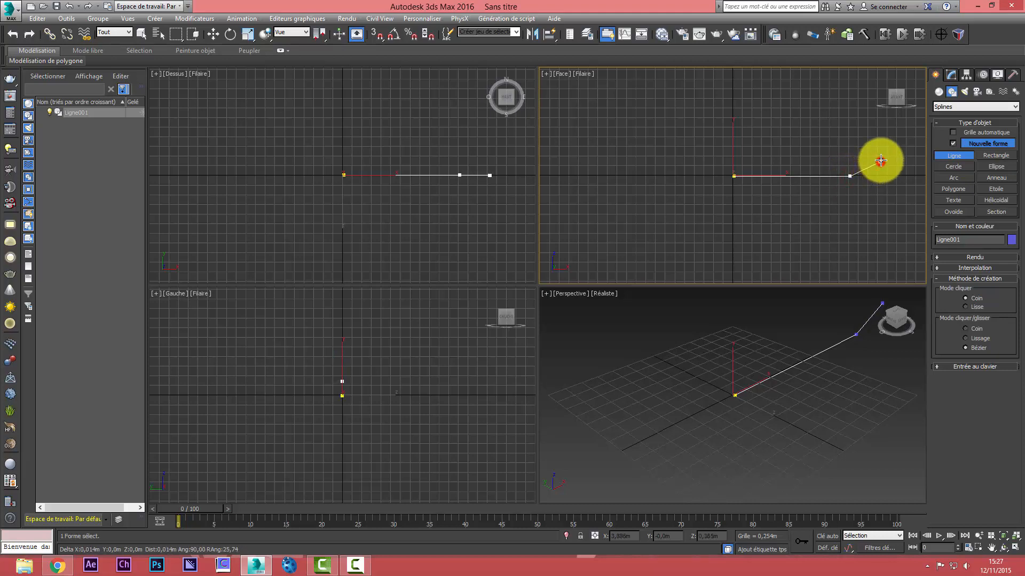
pyautogui.click(899, 118)
pyautogui.rightClick(900, 118)
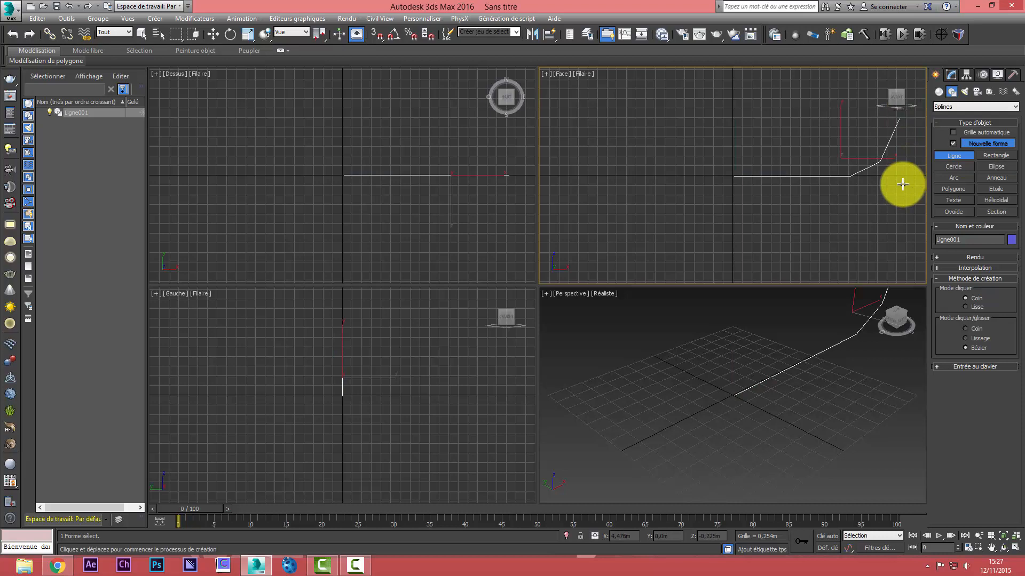
# Maximise the front view and move the line's end vertex up and outward to about X 6.15 m, Z 2.77 m
pyautogui.hotkey('alt', 'w')
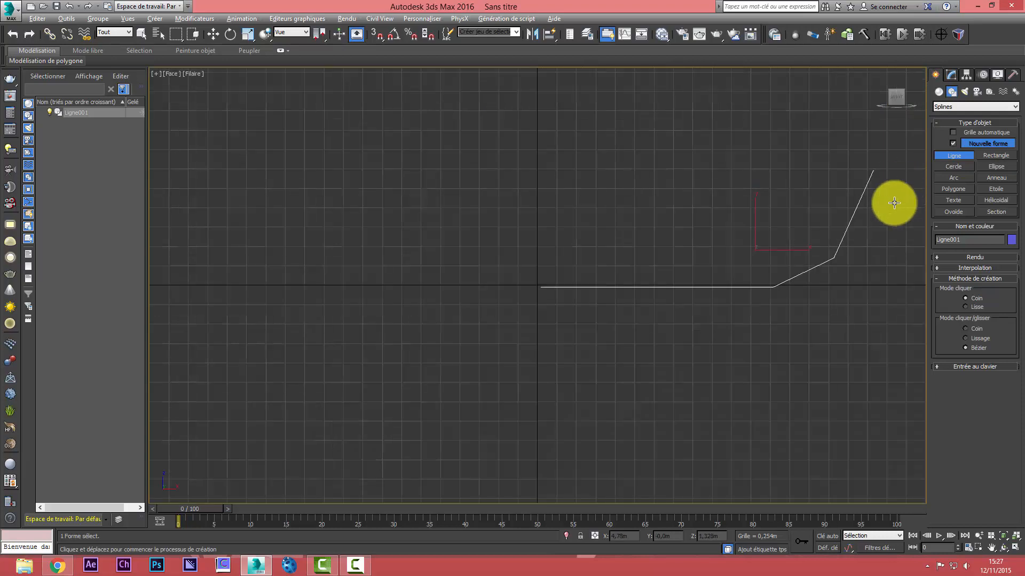
pyautogui.click(991, 547)
pyautogui.moveTo(672, 219); pyautogui.dragTo(470, 274)
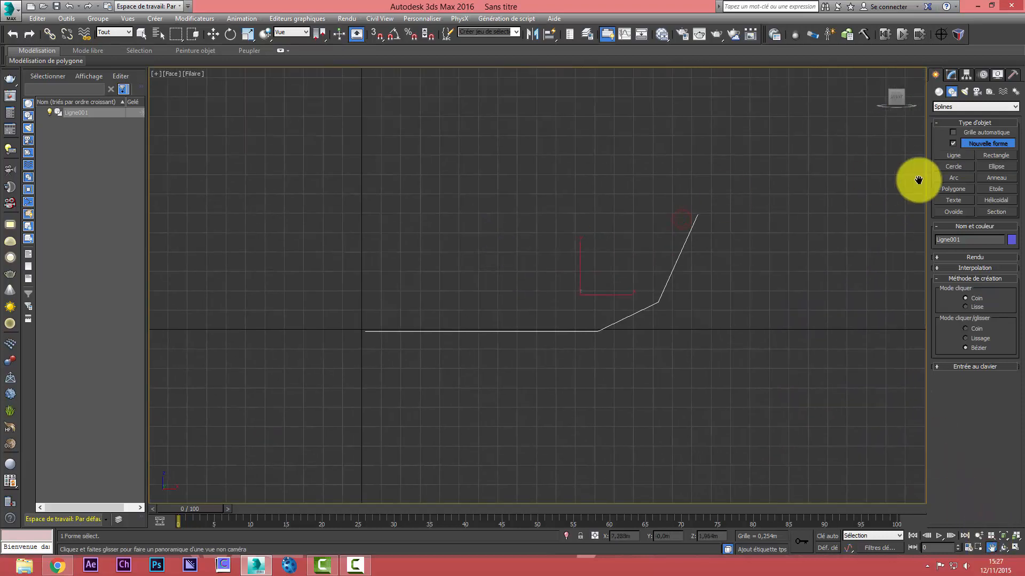
pyautogui.rightClick(953, 151)
pyautogui.click(951, 74)
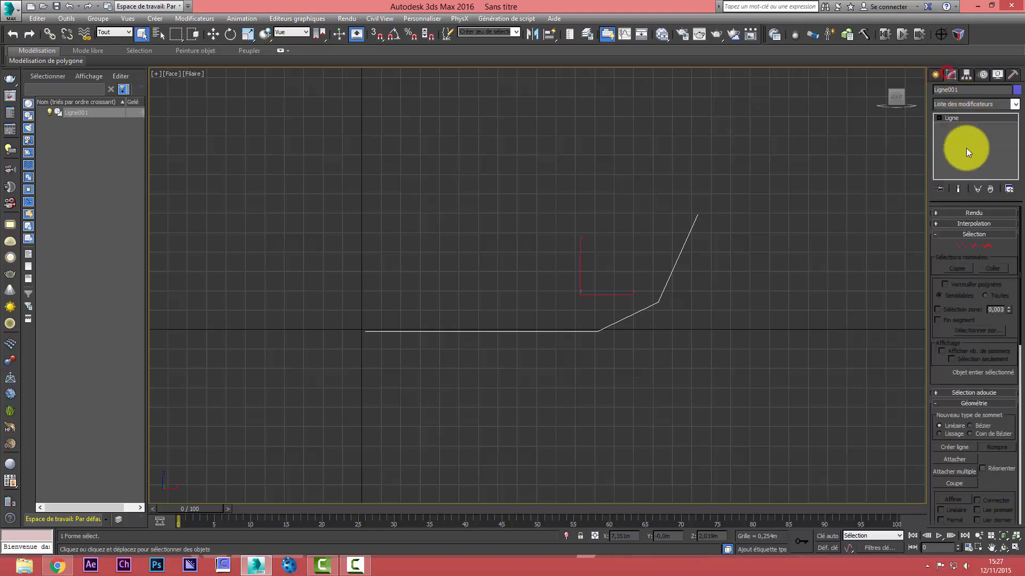
pyautogui.click(960, 247)
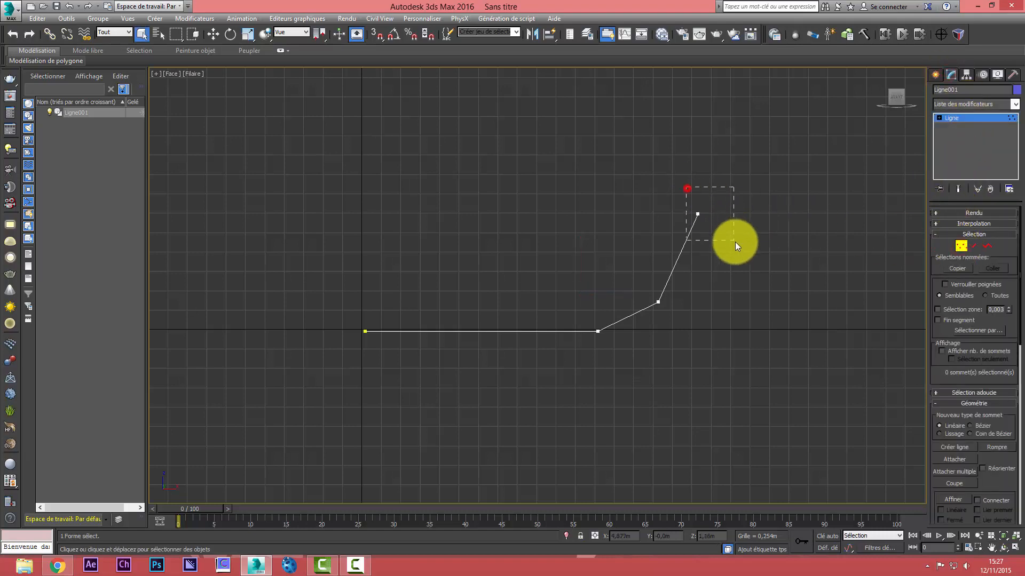
pyautogui.moveTo(734, 241); pyautogui.dragTo(735, 242)
pyautogui.click(213, 33)
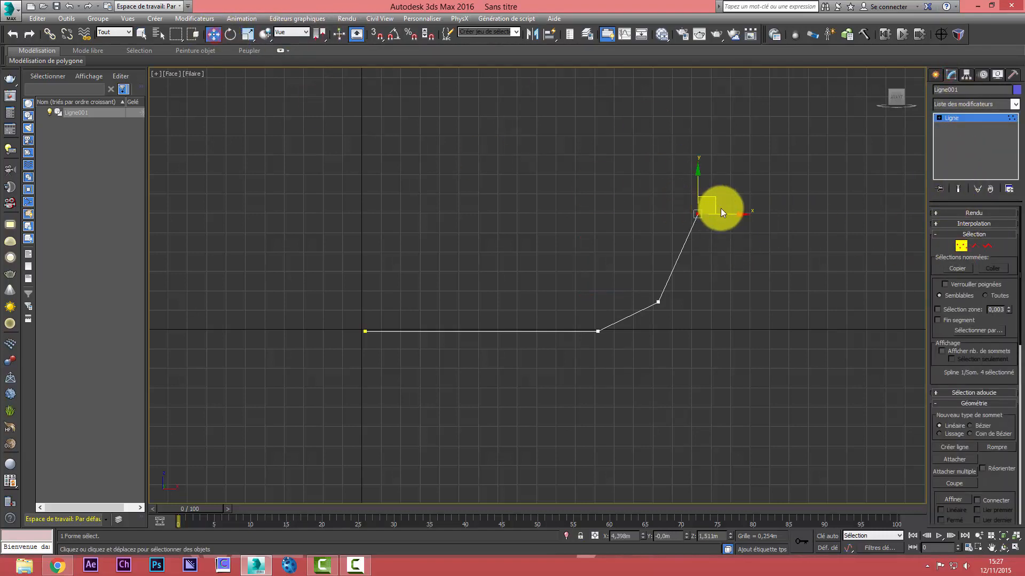
pyautogui.moveTo(717, 207); pyautogui.dragTo(848, 100)
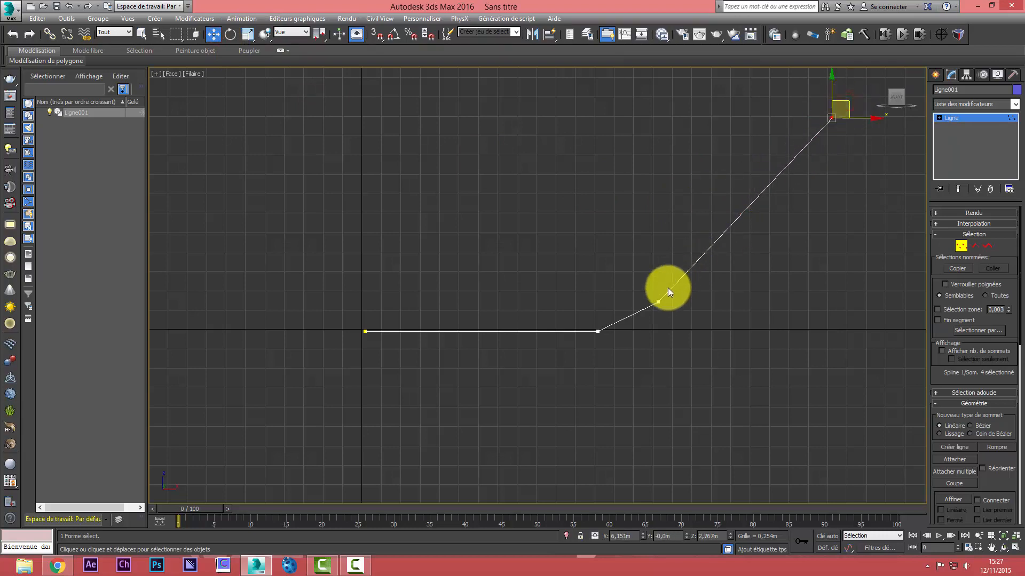
# Move the third vertex below the end vertex, to about X 6.12 m, Z 0.70 m, and the second along the floor to about X 4.92 m
pyautogui.click(658, 301)
pyautogui.moveTo(675, 291); pyautogui.dragTo(846, 264)
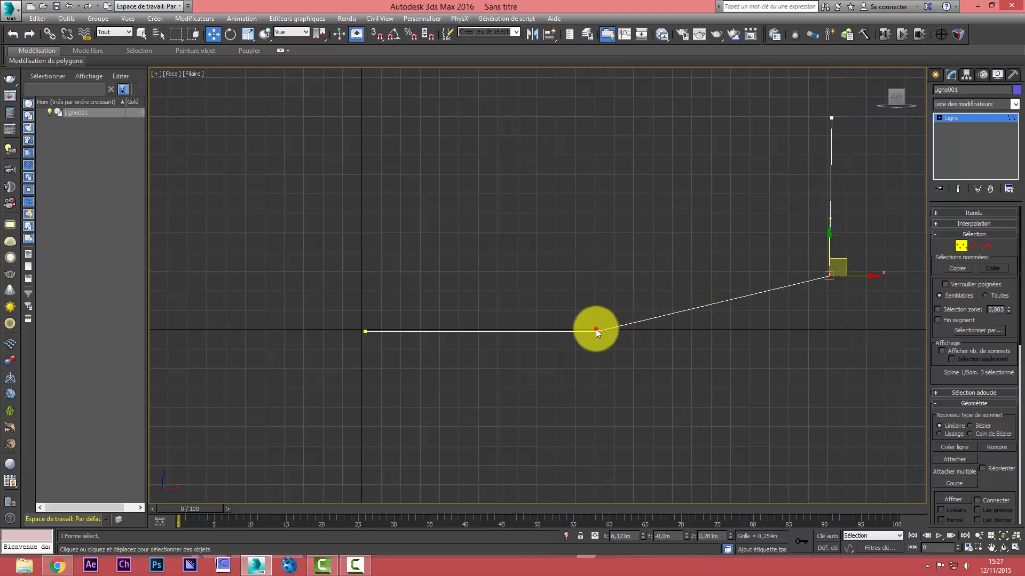
pyautogui.click(596, 330)
pyautogui.moveTo(615, 317); pyautogui.dragTo(772, 330)
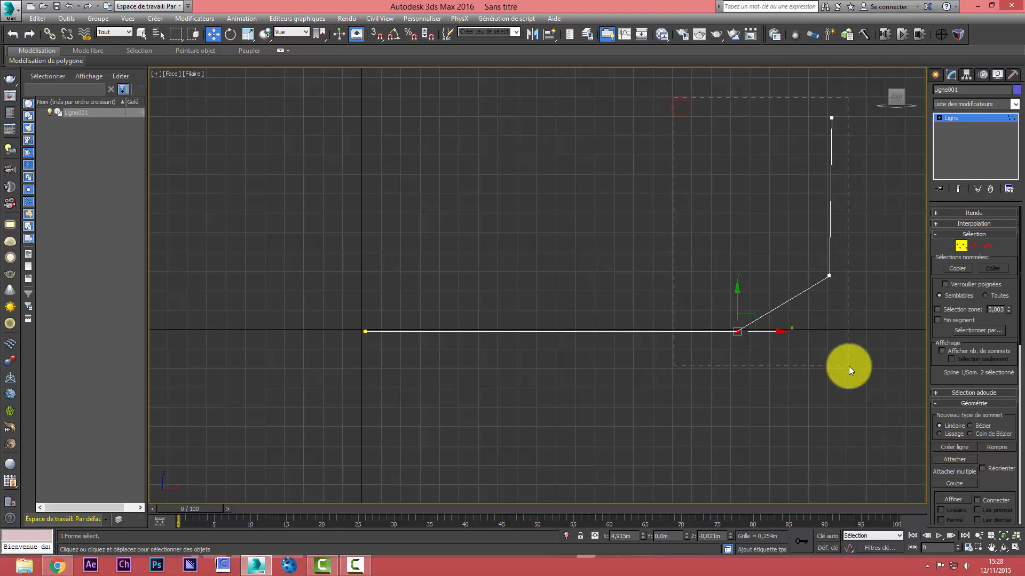
# Select every vertex except the first, set them to Lissage, and try the Coin de Bézier type
pyautogui.moveTo(848, 366); pyautogui.dragTo(848, 366)
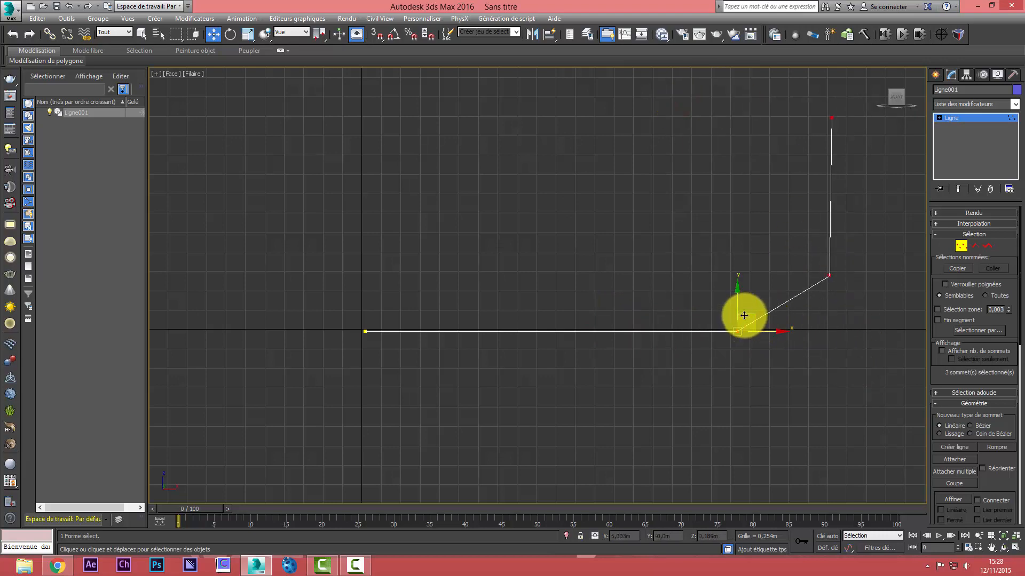
pyautogui.rightClick(744, 315)
pyautogui.click(725, 261)
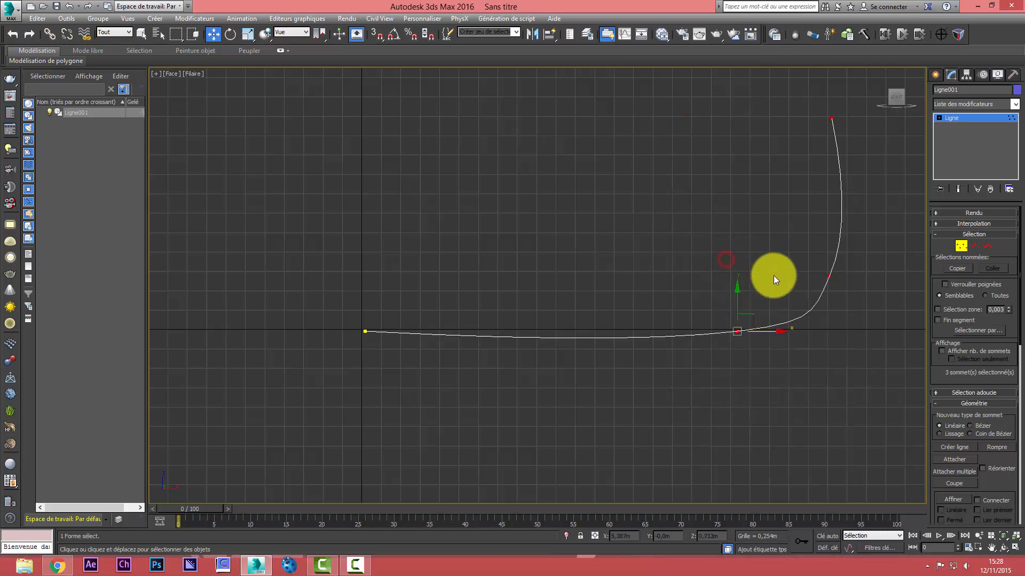
pyautogui.rightClick(745, 319)
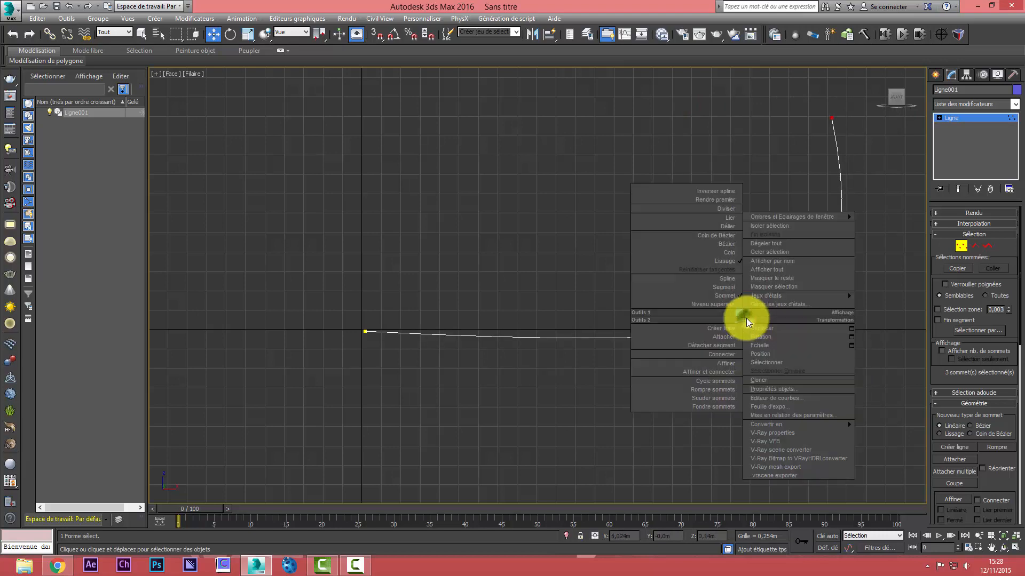
pyautogui.click(725, 235)
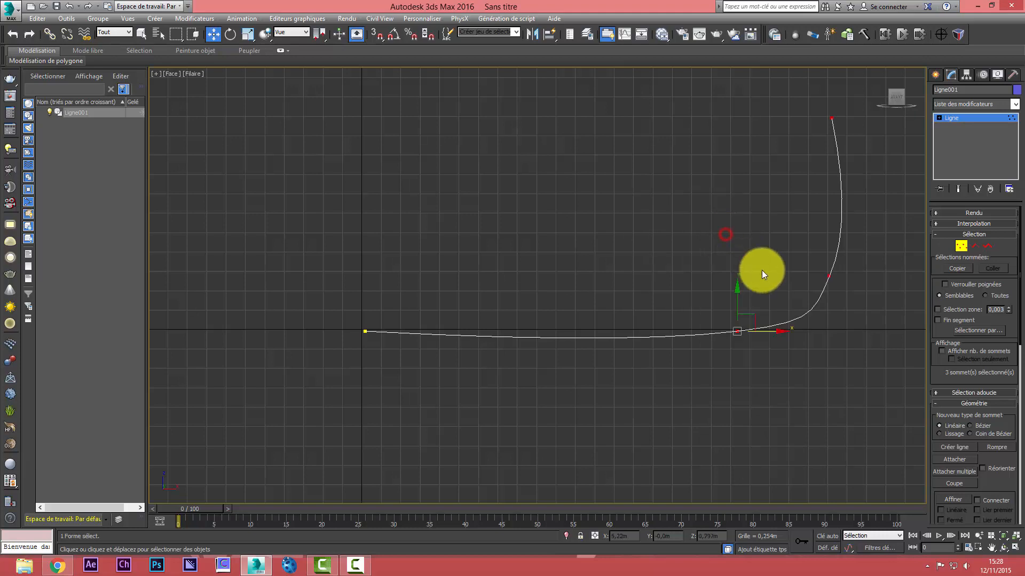
# Shift the three selected vertices slightly upward, adjust the third, and raise the end vertex to about X 6.89 m, Z 4.75 m
pyautogui.moveTo(773, 318)
pyautogui.mouseDown()
pyautogui.moveTo(755, 320)
pyautogui.moveTo(765, 303)
pyautogui.mouseUp()
pyautogui.click(839, 262)
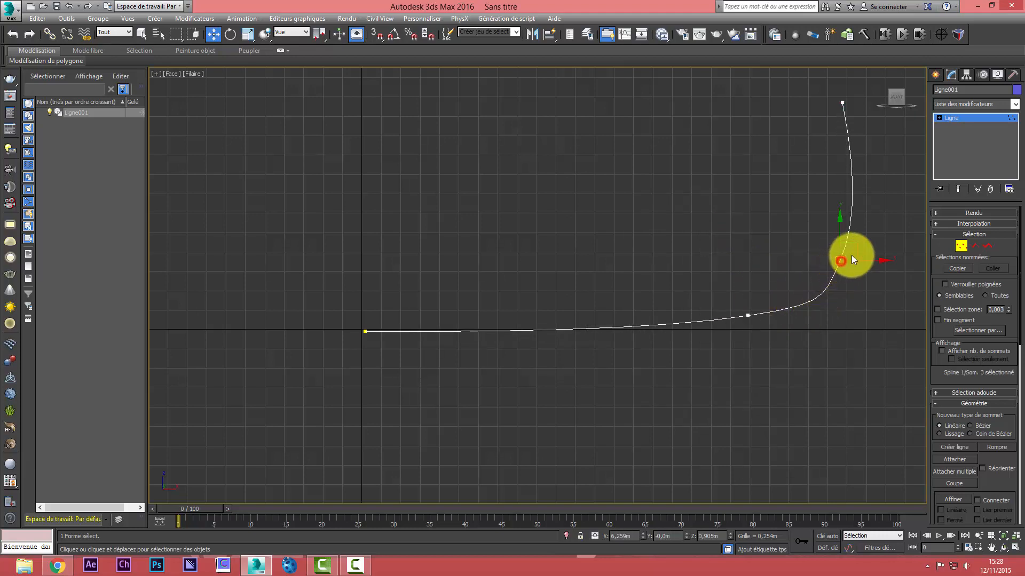
pyautogui.moveTo(857, 244)
pyautogui.mouseDown()
pyautogui.moveTo(854, 201)
pyautogui.moveTo(876, 185)
pyautogui.moveTo(854, 140)
pyautogui.moveTo(862, 82)
pyautogui.moveTo(876, 99)
pyautogui.moveTo(866, 101)
pyautogui.mouseUp()
pyautogui.click(842, 103)
pyautogui.scroll(-5, 835, 162)
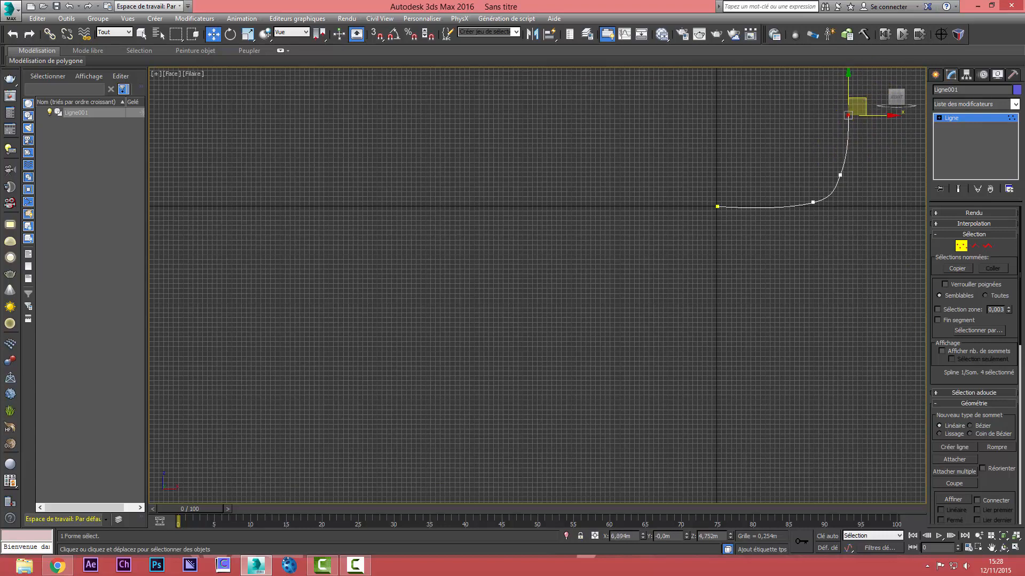
# Nudge the curve's third vertex outward and convert the three vertices after the first one to Bézier
pyautogui.click(999, 533)
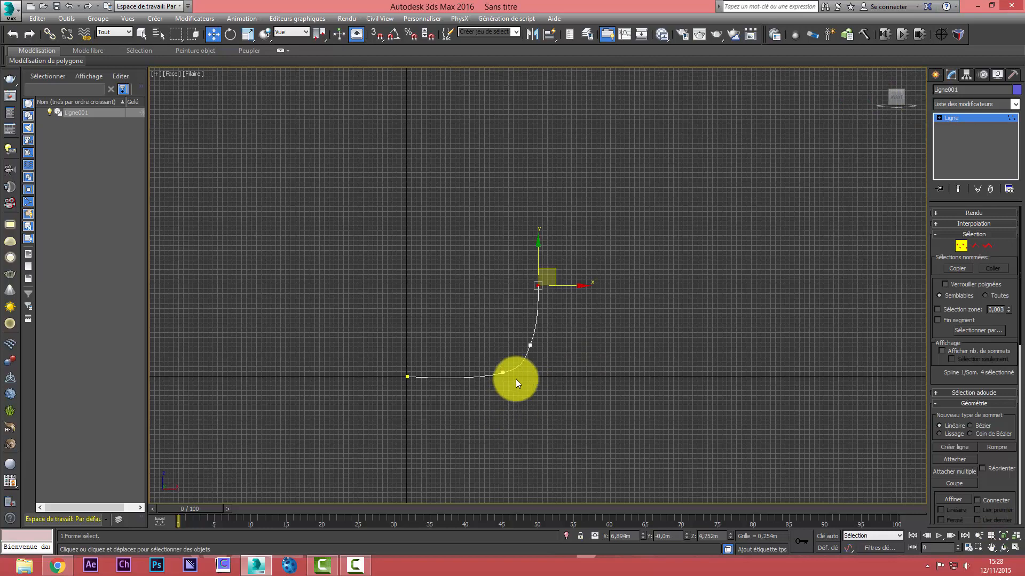
pyautogui.moveTo(529, 346)
pyautogui.mouseDown()
pyautogui.moveTo(556, 327)
pyautogui.moveTo(523, 368)
pyautogui.moveTo(527, 354)
pyautogui.mouseUp()
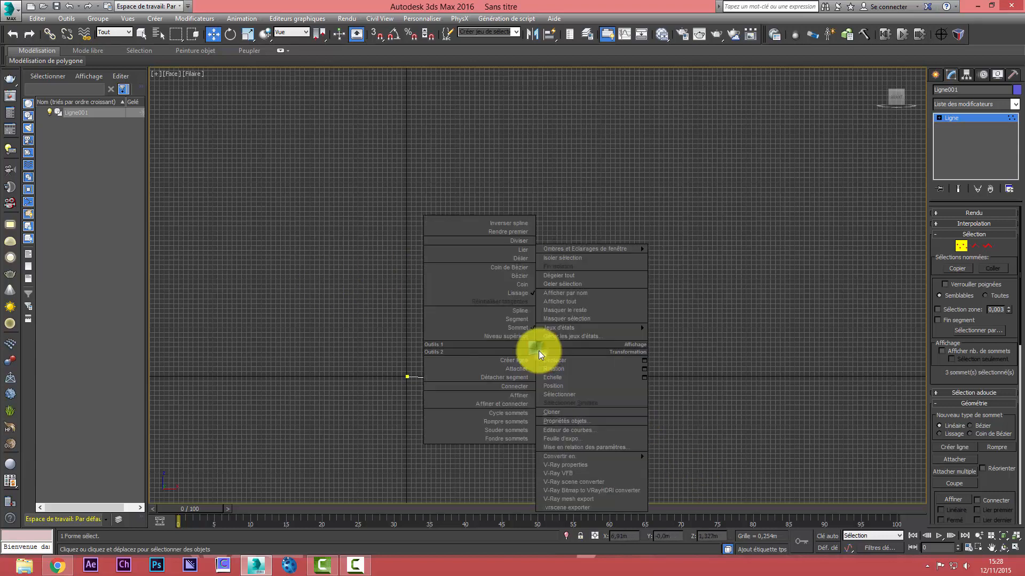
pyautogui.rightClick(539, 351)
pyautogui.click(530, 275)
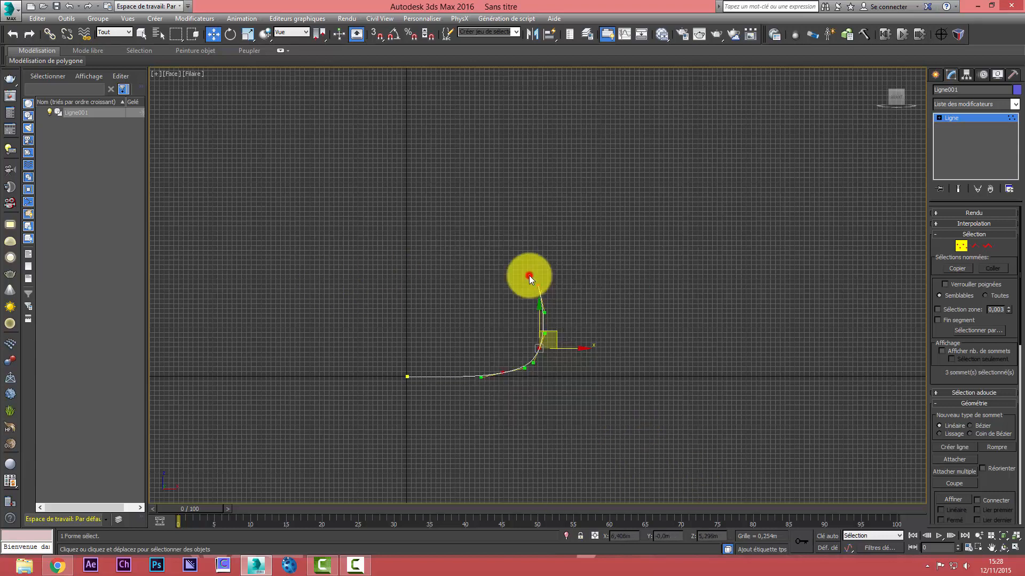
pyautogui.scroll(4, 490, 396)
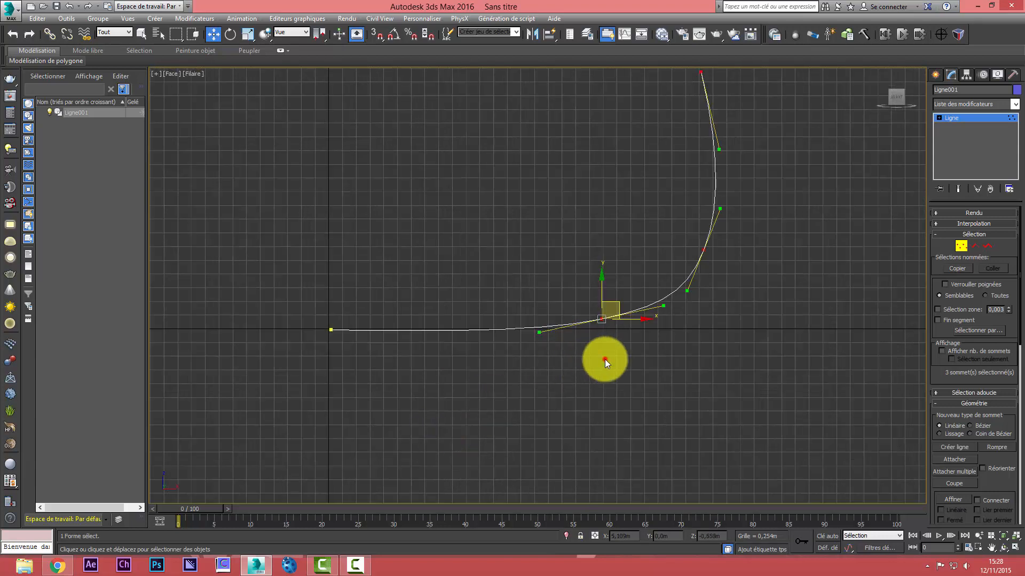
# Move the end vertex outward to about X 7.22 m, Z 4.75 m, straighten its Bézier handle vertically, and leave vertex editing
pyautogui.click(604, 359)
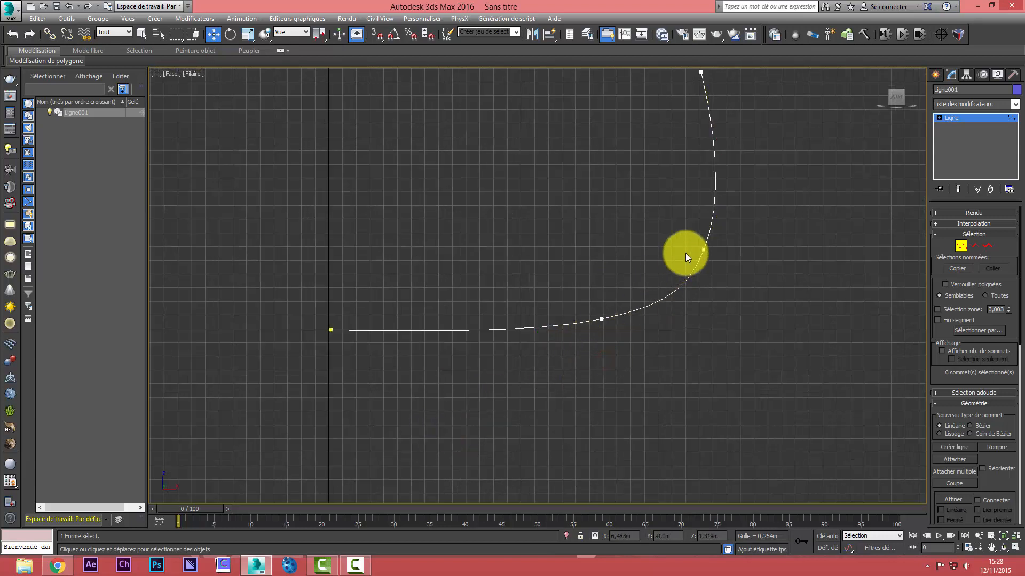
pyautogui.click(700, 72)
pyautogui.moveTo(719, 74); pyautogui.dragTo(751, 73)
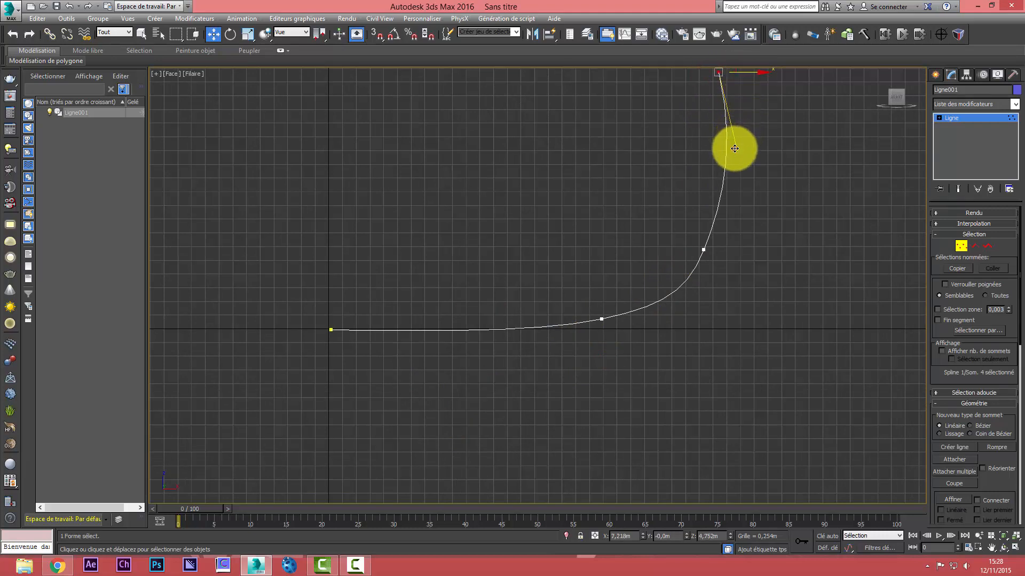
pyautogui.moveTo(734, 148); pyautogui.dragTo(716, 147)
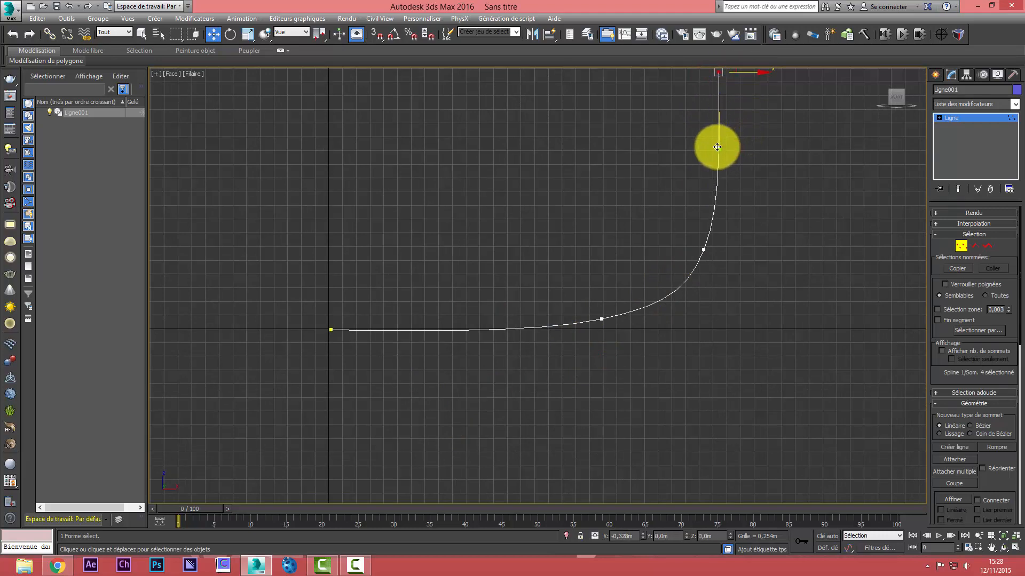
pyautogui.click(728, 265)
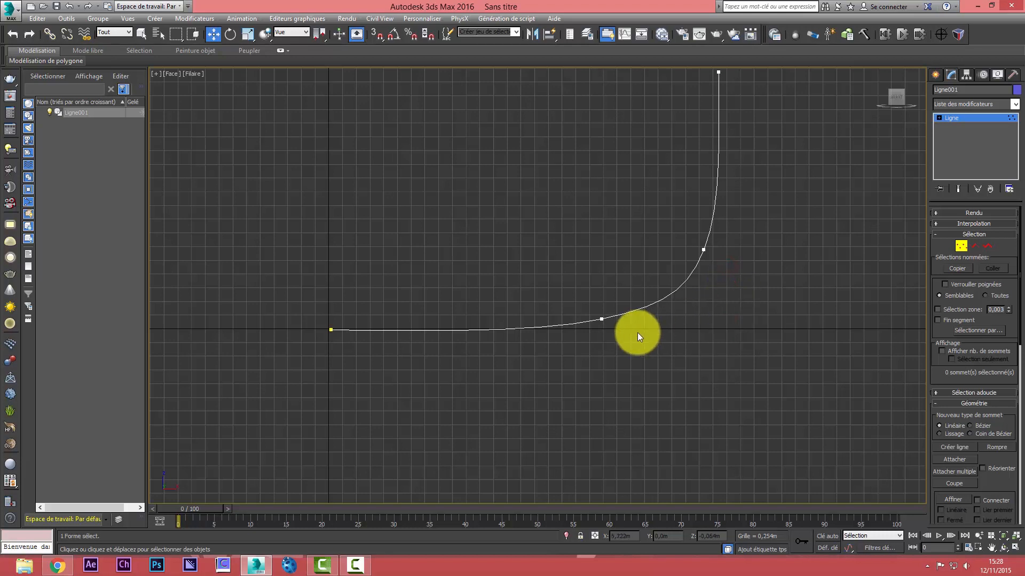
pyautogui.click(961, 245)
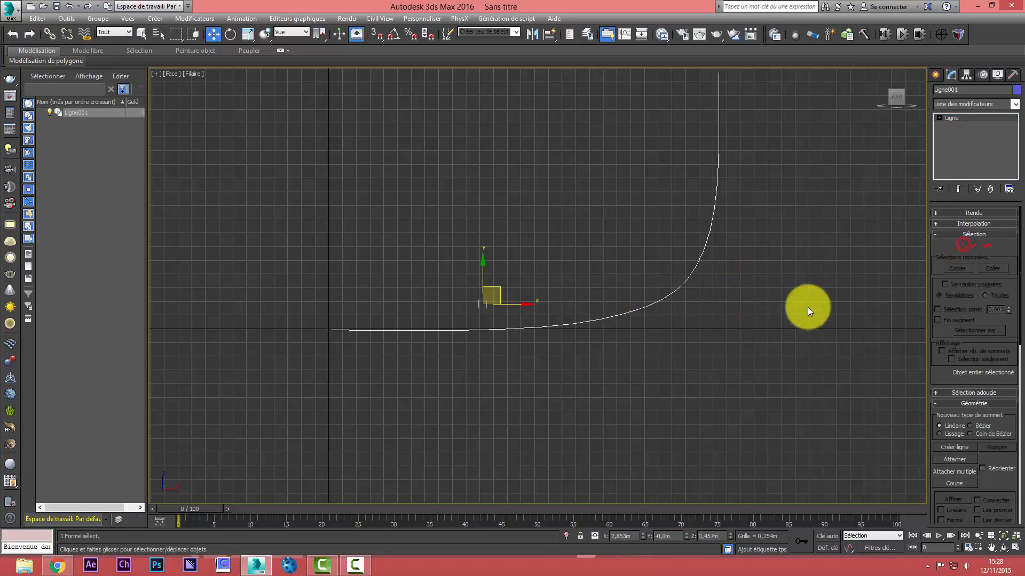
pyautogui.click(786, 313)
pyautogui.scroll(-3, 787, 314)
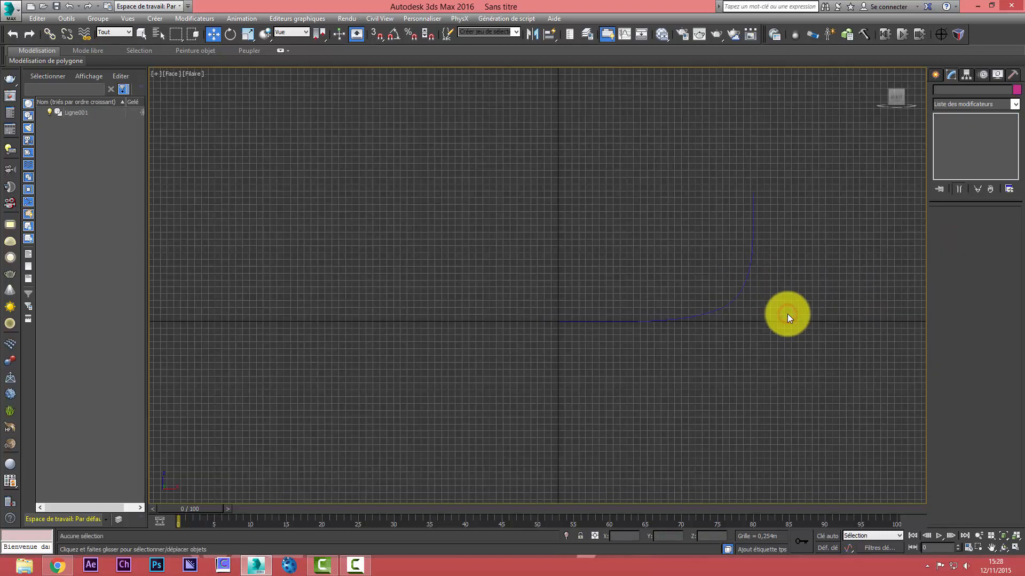
pyautogui.scroll(2, 787, 314)
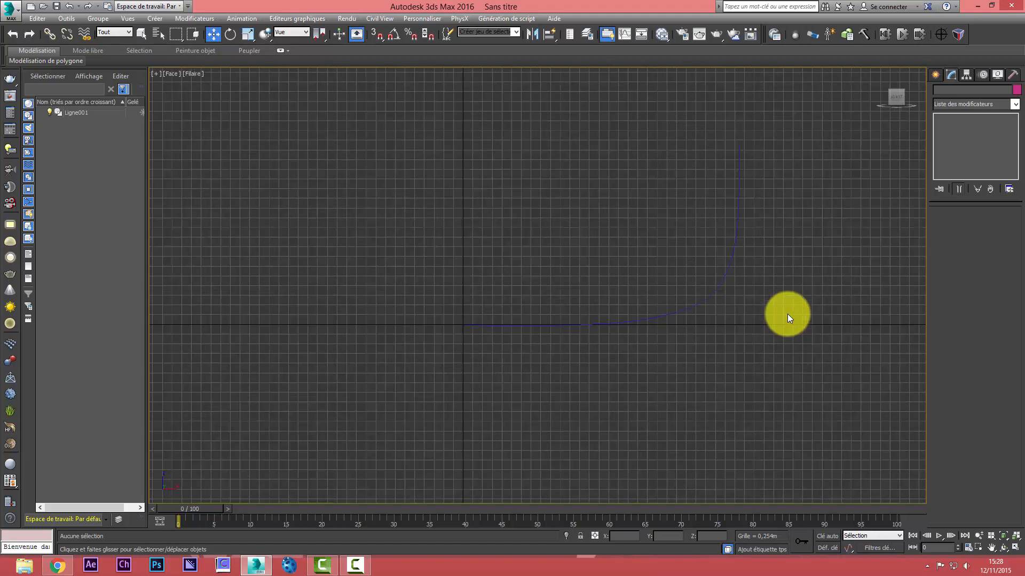
# Shift the profile's last three vertices outward along X to lengthen the flat floor section, keeping the first vertex in place
pyautogui.click(731, 265)
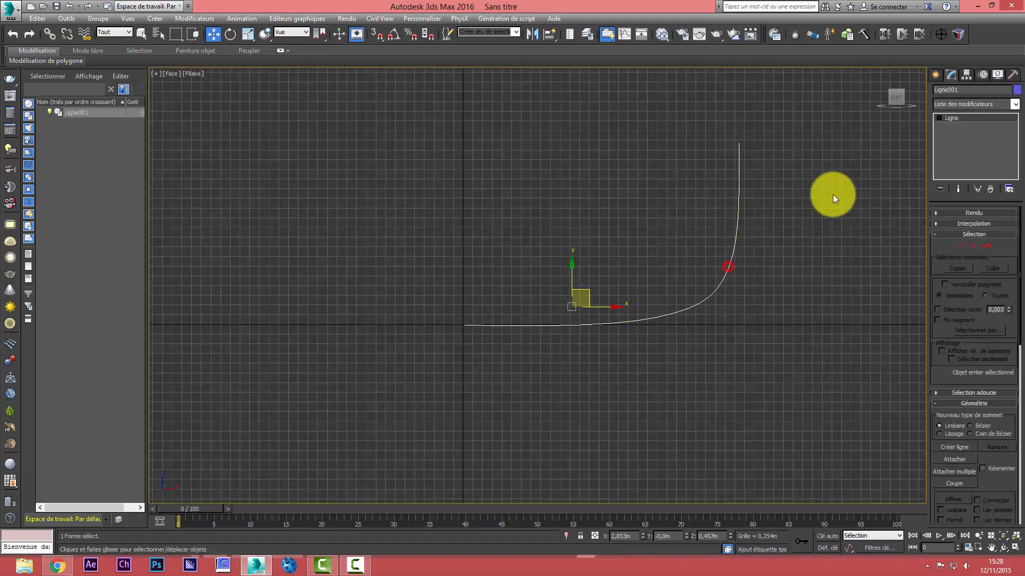
pyautogui.click(961, 245)
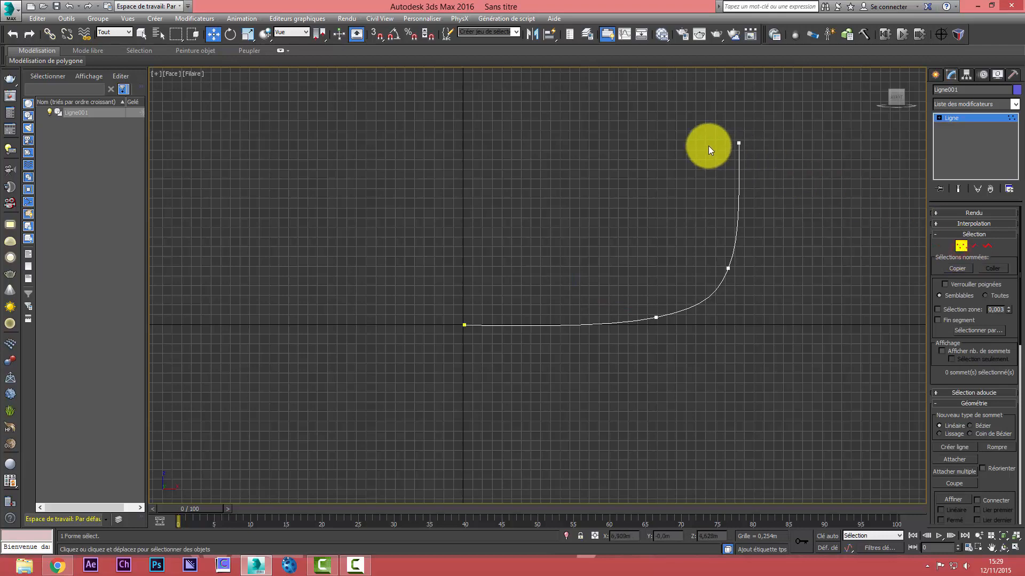
pyautogui.moveTo(646, 128); pyautogui.dragTo(807, 328)
pyautogui.moveTo(700, 316); pyautogui.dragTo(823, 335)
pyautogui.click(835, 340)
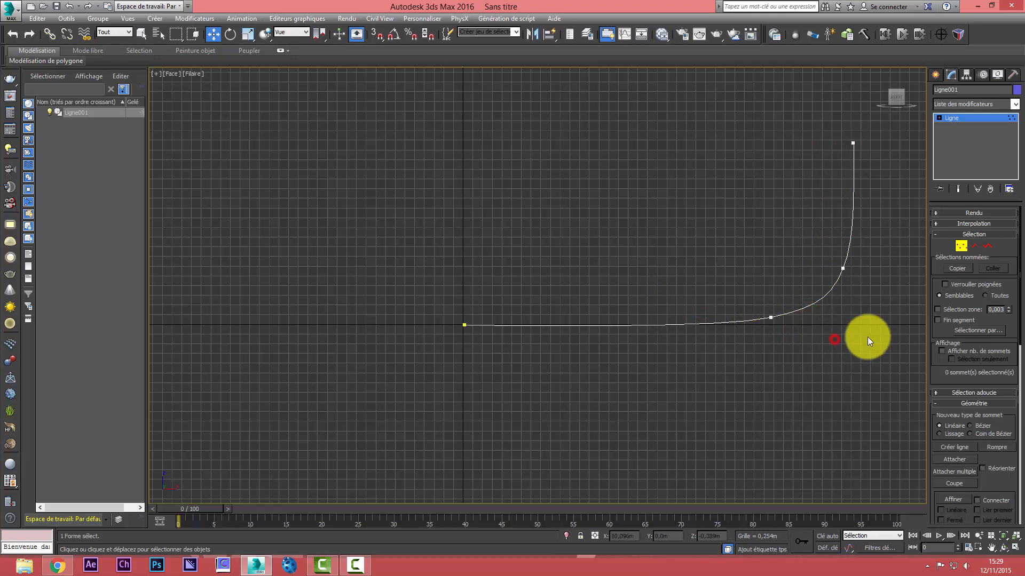
pyautogui.click(960, 246)
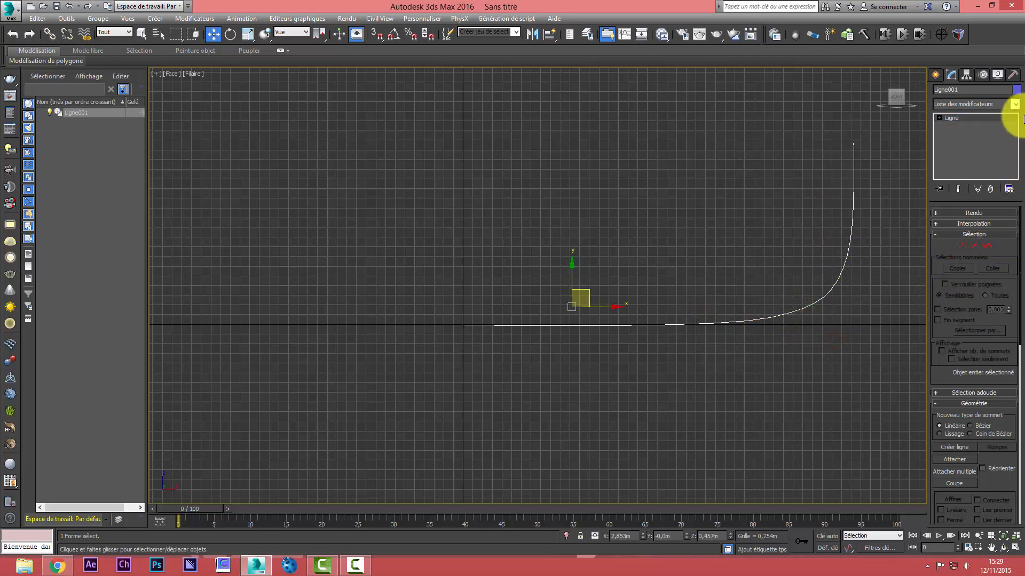
# Apply the Révolution modifier to the profile spline
pyautogui.click(1013, 103)
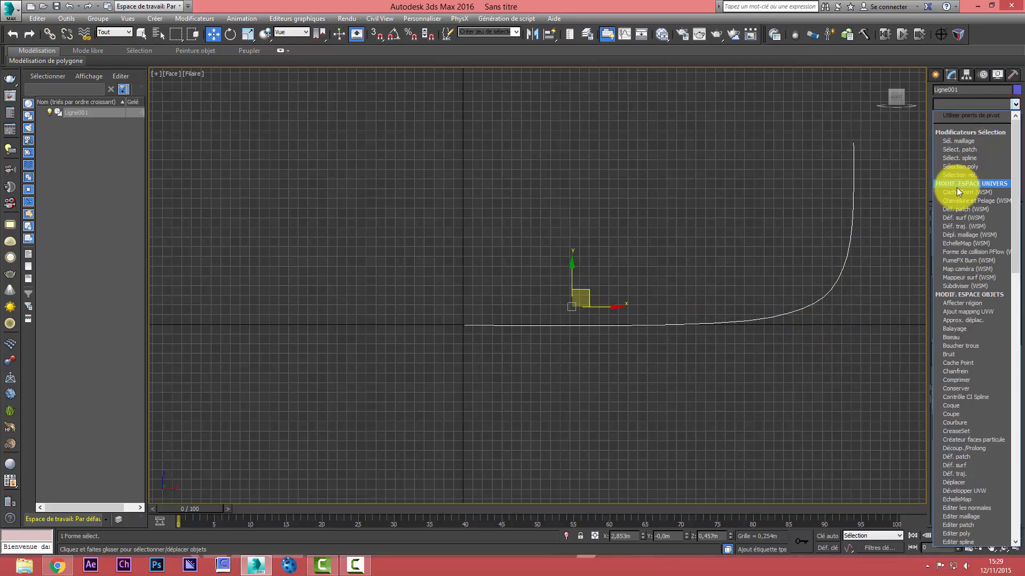
pyautogui.press('r')
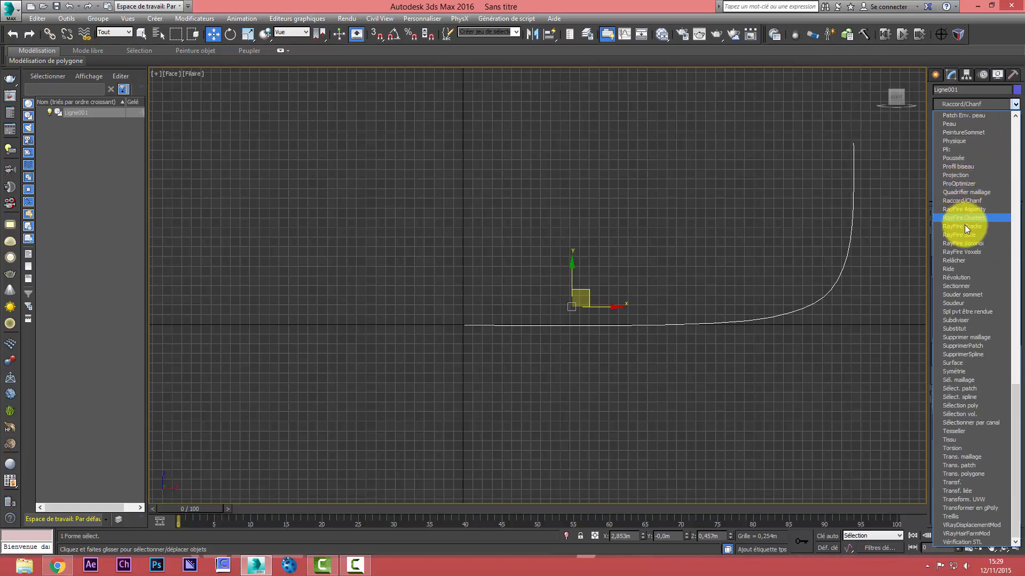
pyautogui.click(956, 276)
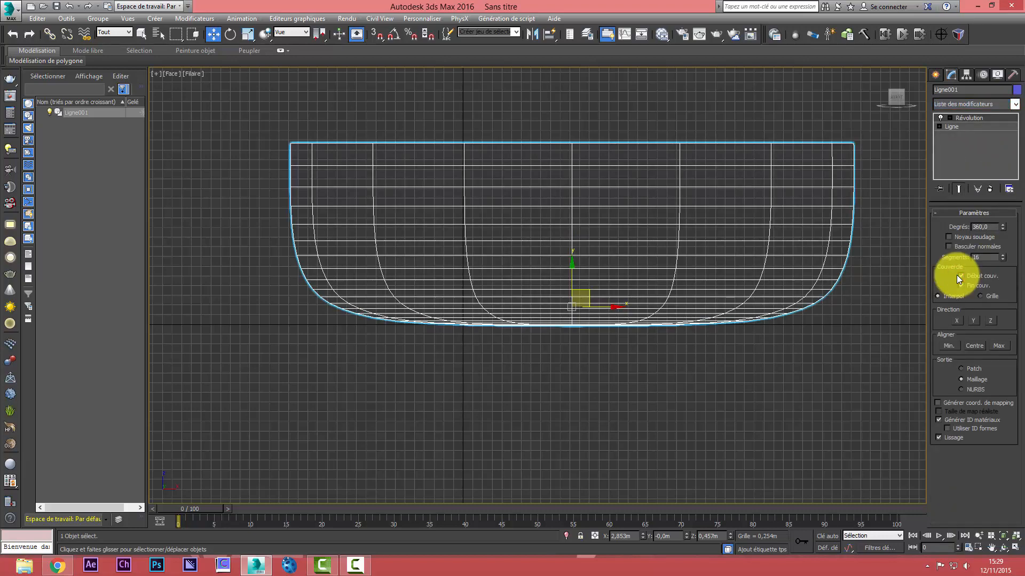
# Set the revolution's segments to 64 and display the mesh with edged faces in the maximized Perspective view
pyautogui.hotkey('alt', 'w')
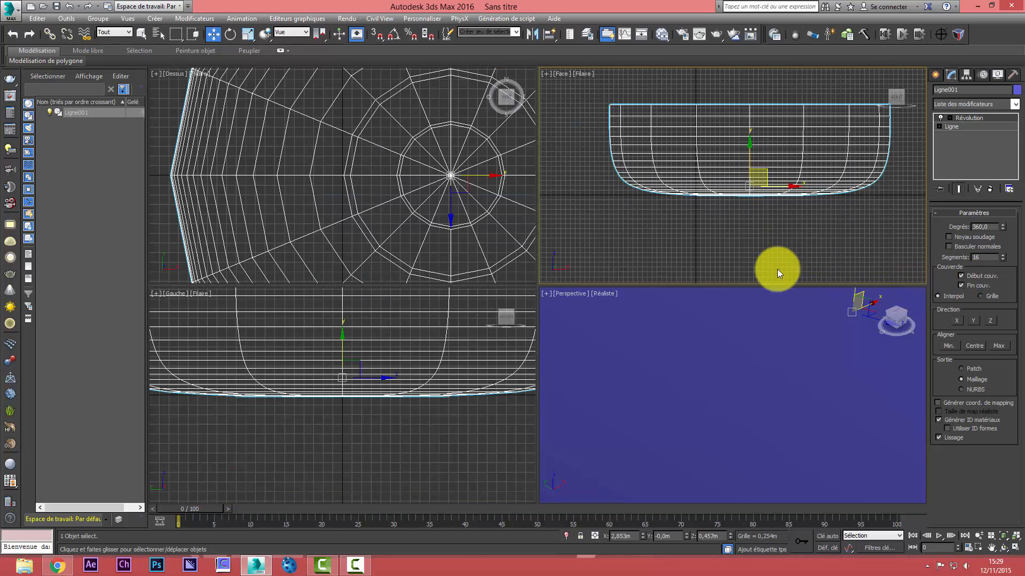
pyautogui.rightClick(773, 323)
pyautogui.scroll(-8, 772, 323)
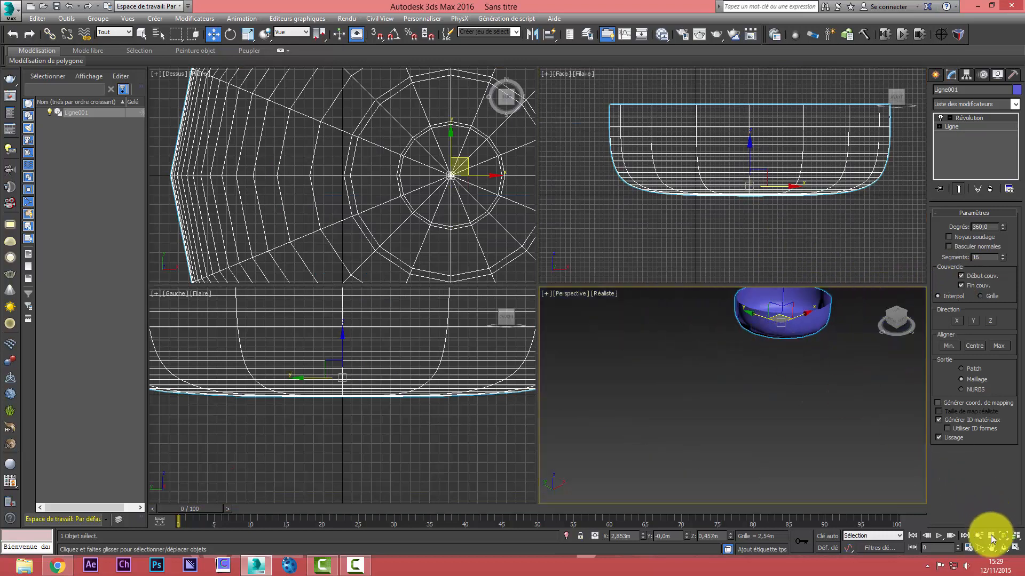
pyautogui.click(1002, 550)
pyautogui.moveTo(722, 375); pyautogui.dragTo(828, 309)
pyautogui.hotkey('alt', 'w')
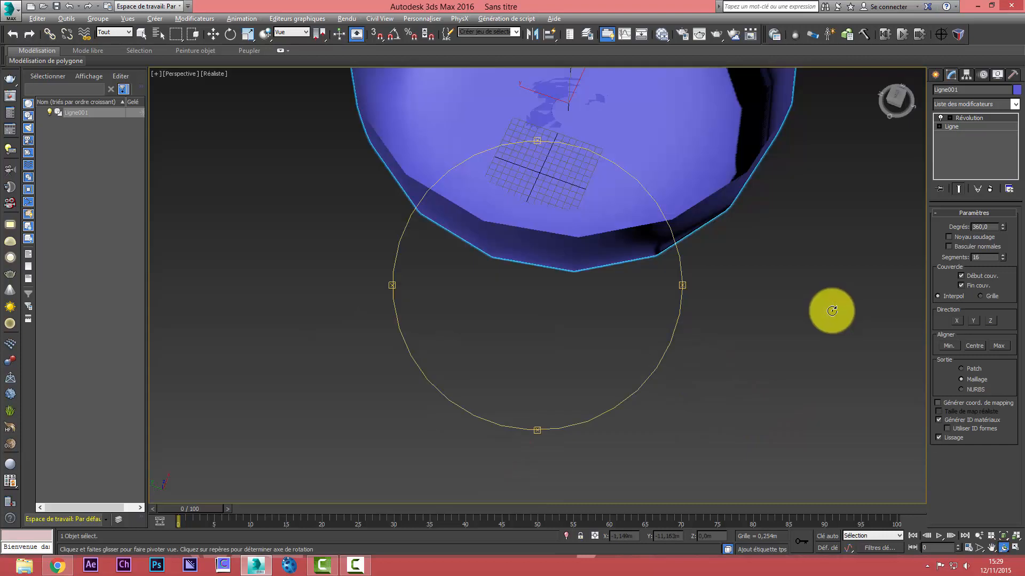
pyautogui.click(1014, 540)
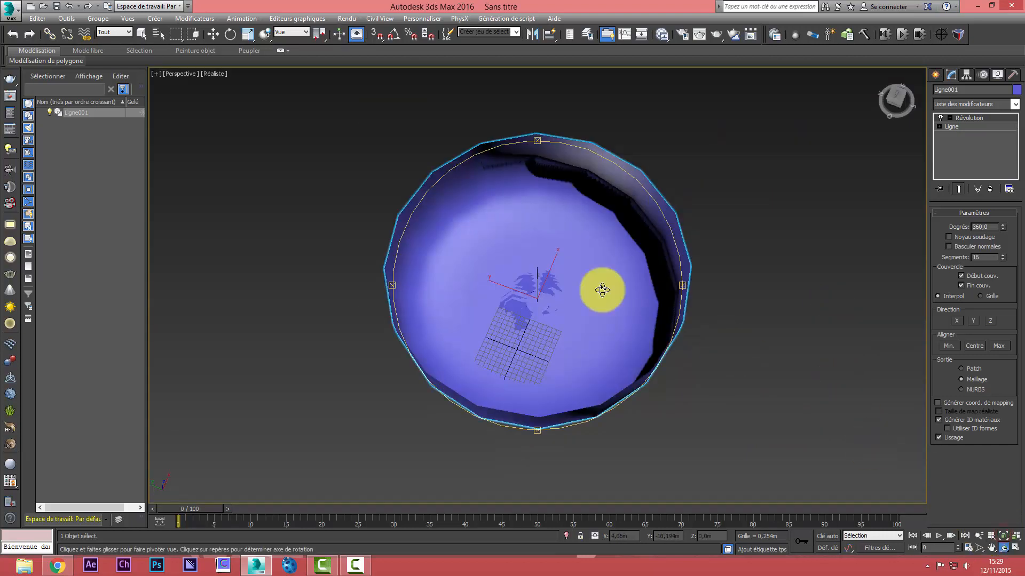
pyautogui.moveTo(525, 277); pyautogui.dragTo(533, 250)
pyautogui.doubleClick(991, 256)
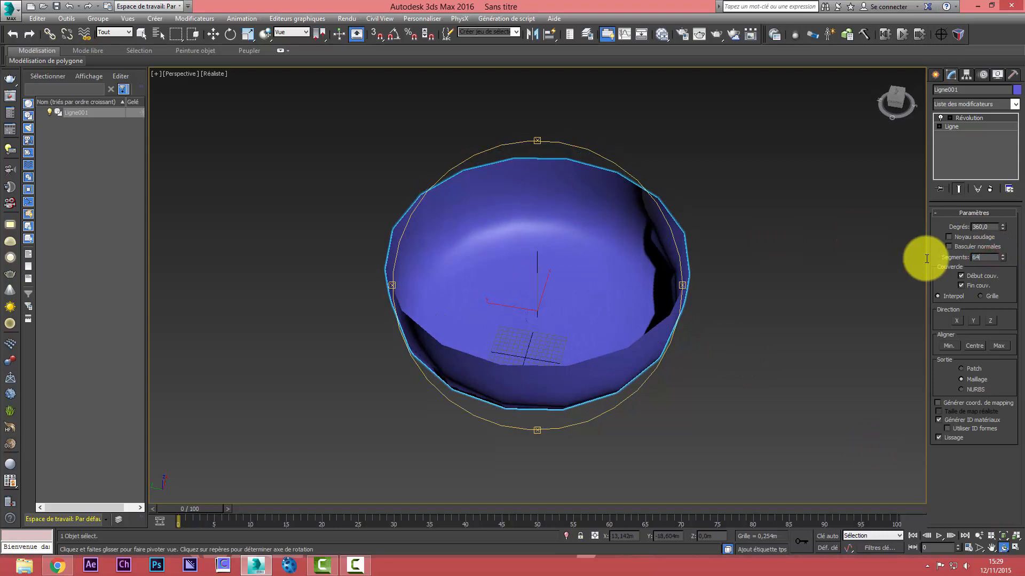
pyautogui.write('64')
pyautogui.press('Return')
pyautogui.moveTo(611, 285); pyautogui.dragTo(535, 248)
pyautogui.press('F4')
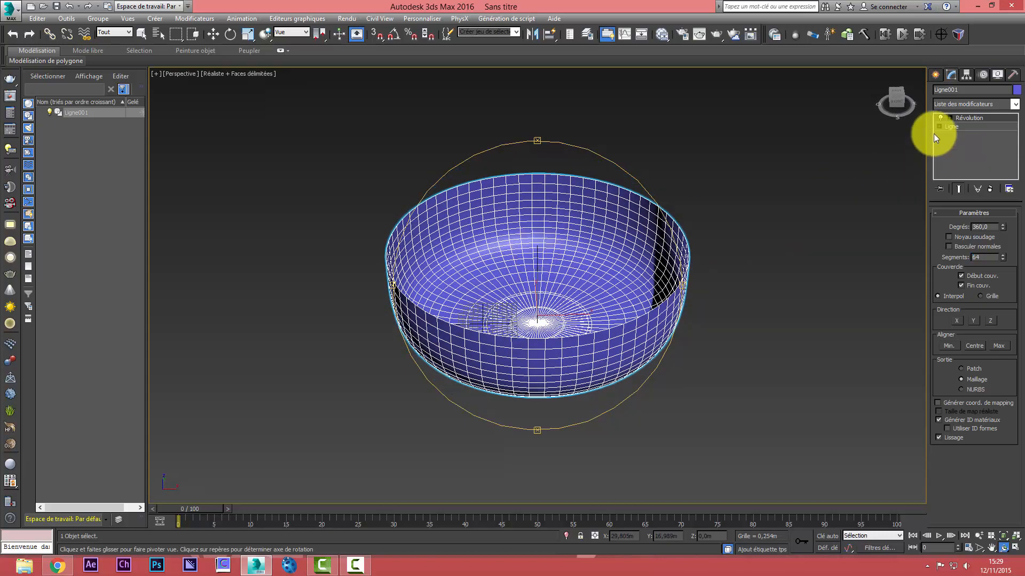
# Move the Révolution modifier's axis along X to about -0.65 m to widen the bowl, leaving a small central hole
pyautogui.click(949, 117)
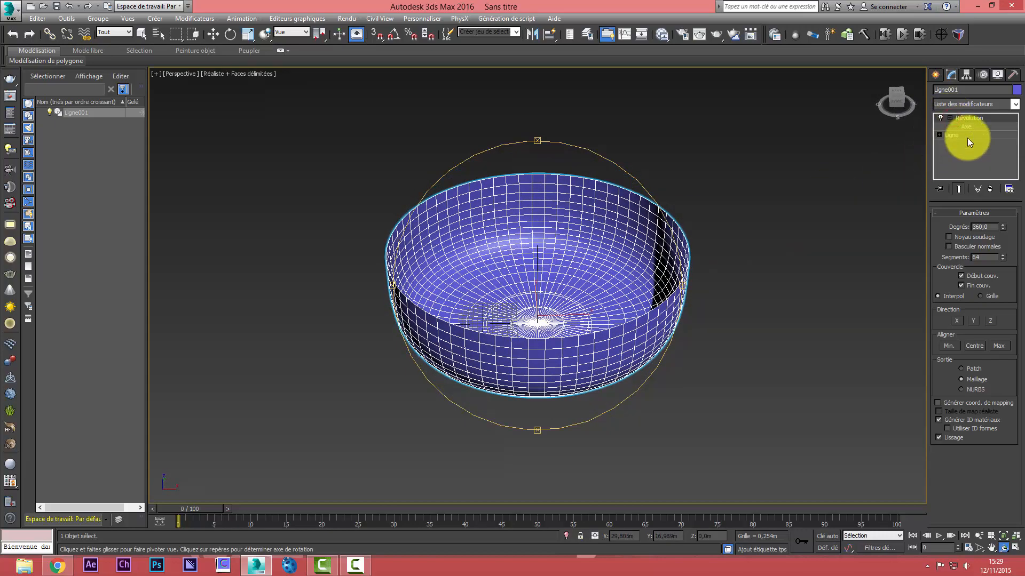
pyautogui.click(967, 127)
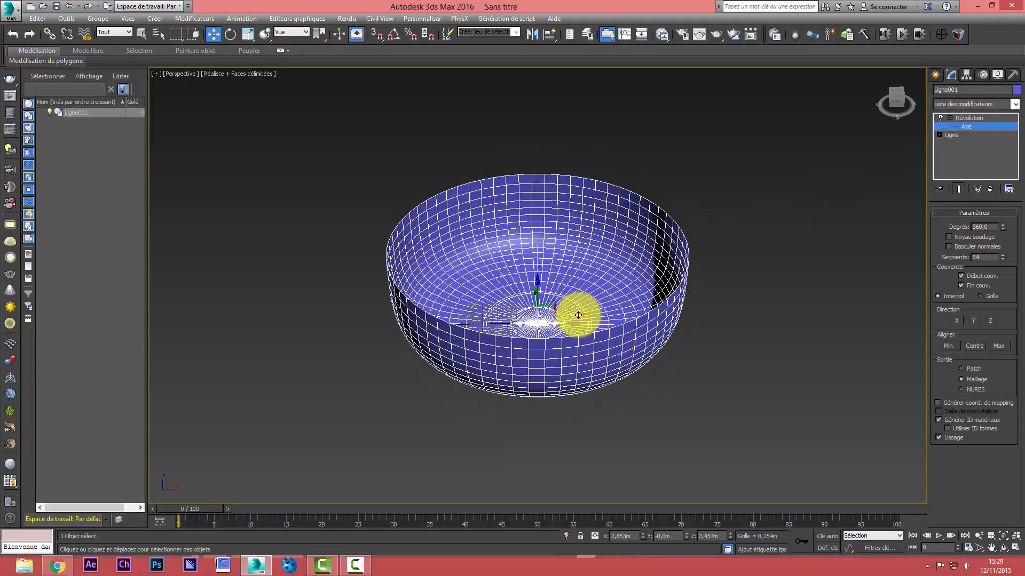
pyautogui.moveTo(578, 315); pyautogui.dragTo(544, 317)
pyautogui.moveTo(515, 322)
pyautogui.mouseDown()
pyautogui.moveTo(485, 329)
pyautogui.moveTo(511, 338)
pyautogui.mouseUp()
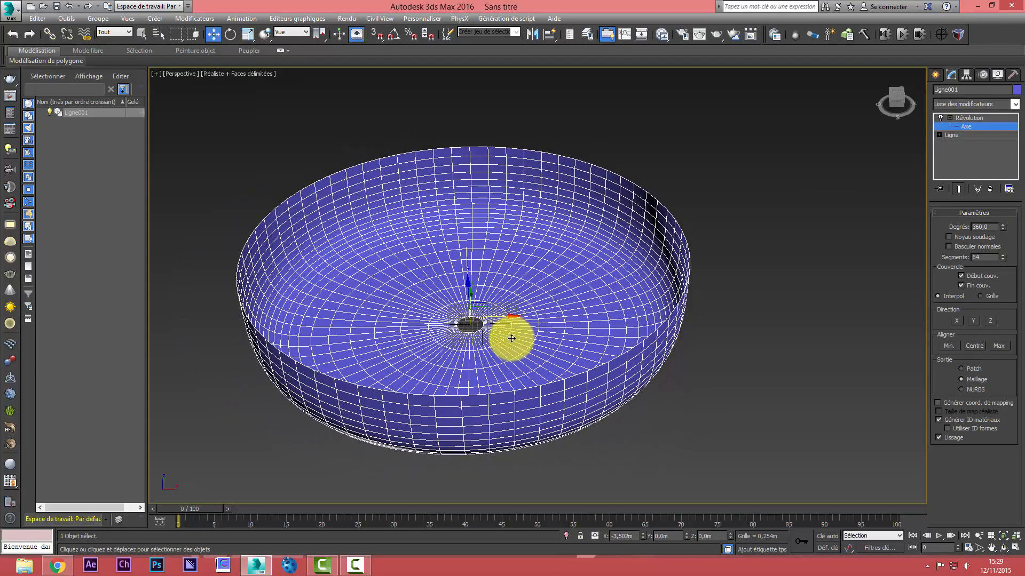
pyautogui.scroll(5, 457, 319)
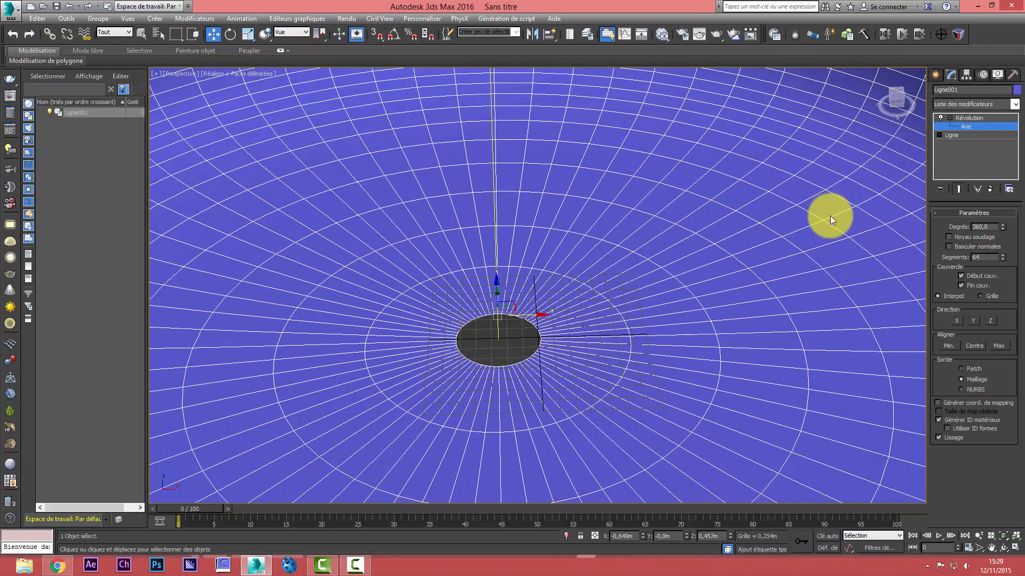
# Convert the revolved bowl to an editable polygon
pyautogui.rightClick(598, 302)
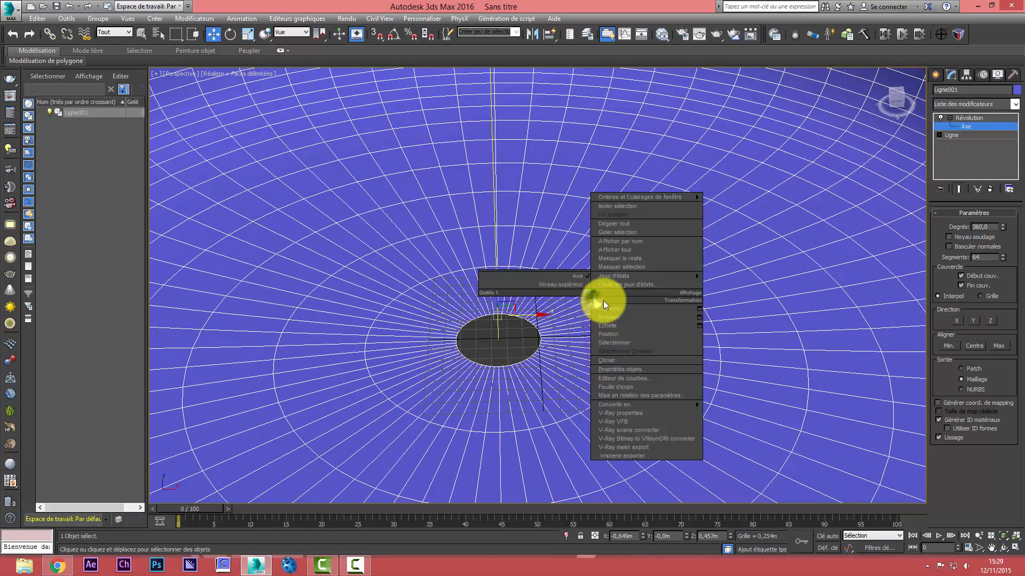
pyautogui.rightClick(521, 366)
pyautogui.rightClick(521, 366)
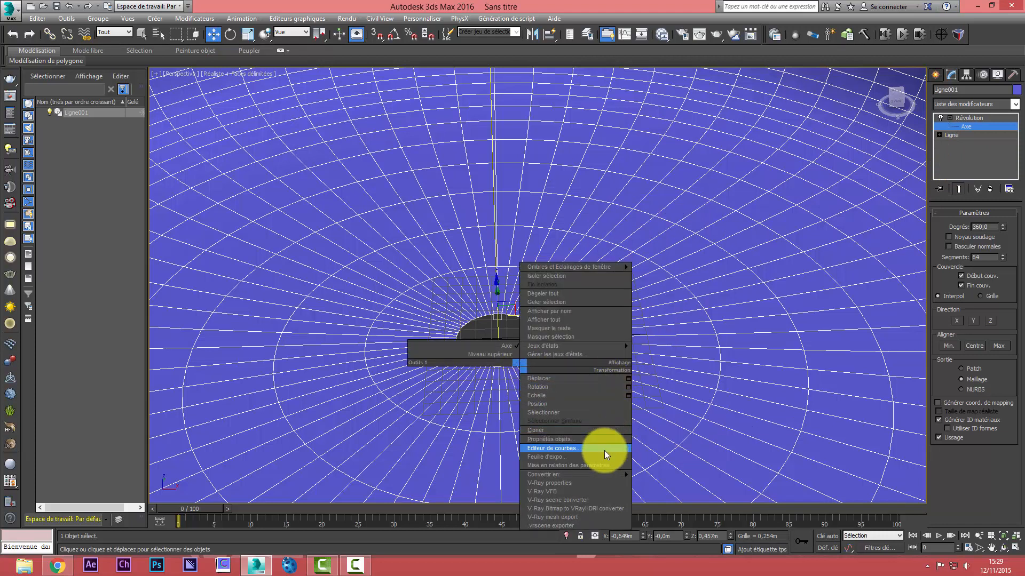
pyautogui.moveTo(604, 475)
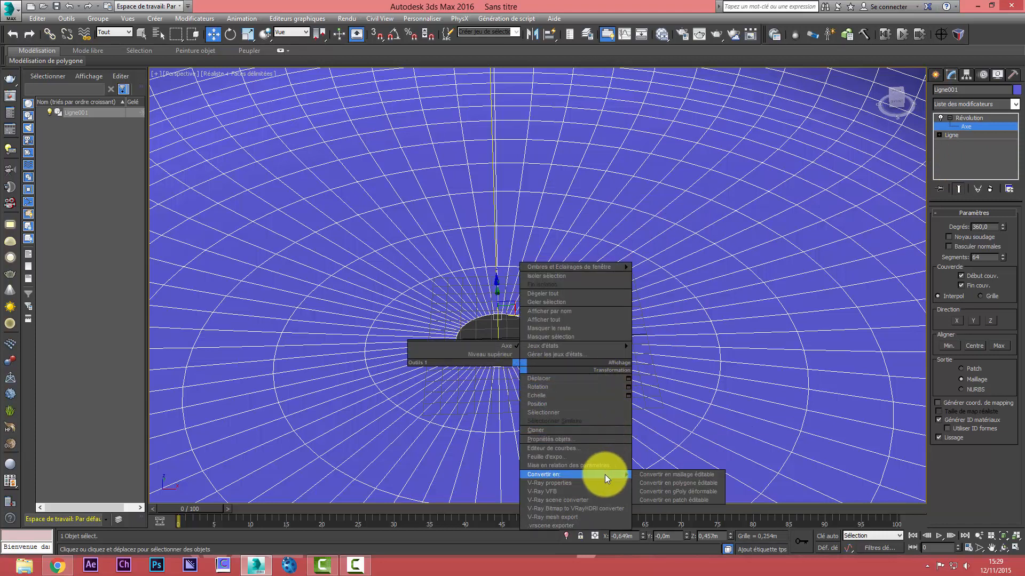
pyautogui.click(667, 482)
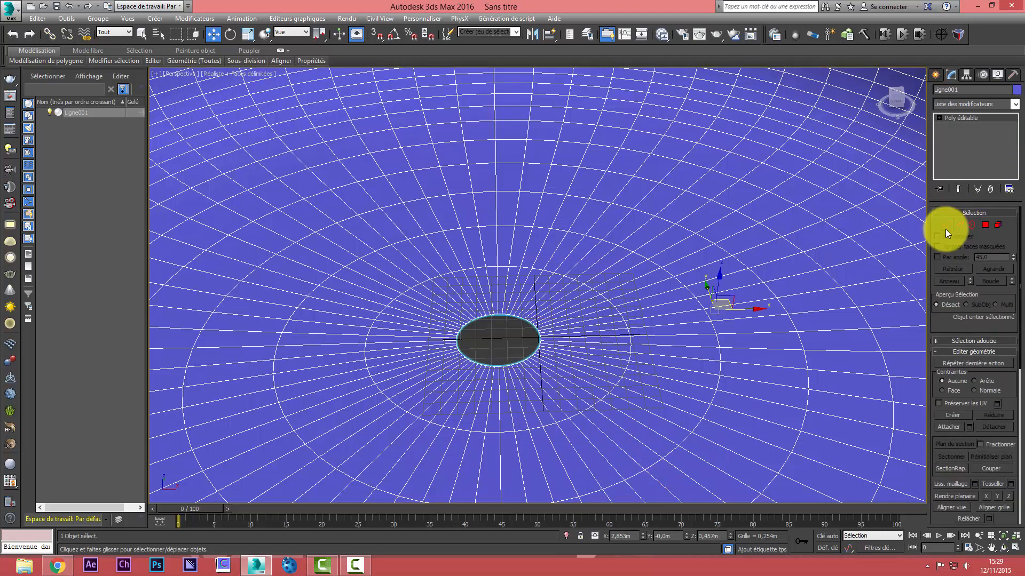
# Select the vertices around the central hole and scale them uniformly inward until the hole nearly closes
pyautogui.click(945, 227)
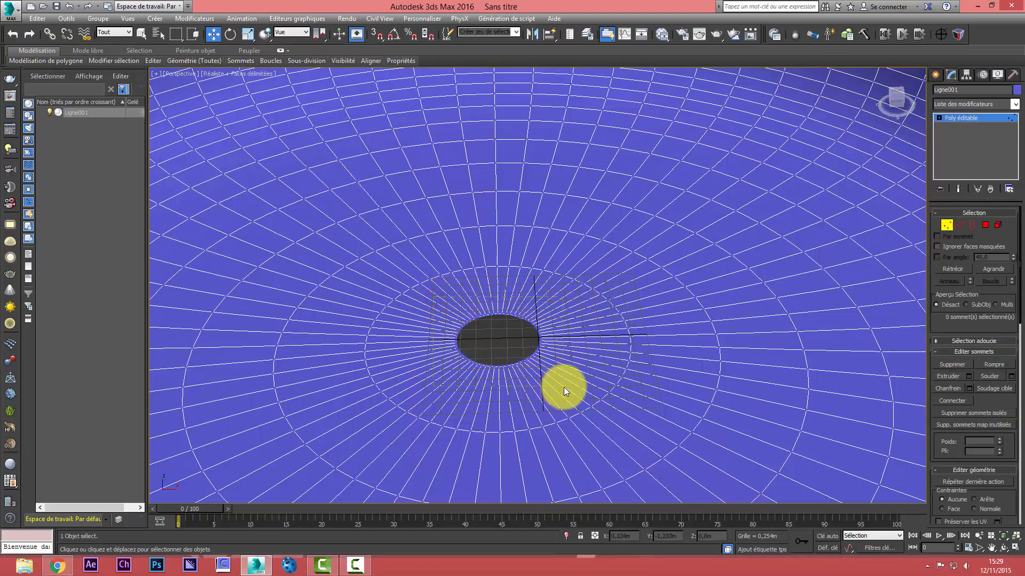
pyautogui.hotkey('ctrl', 'a')
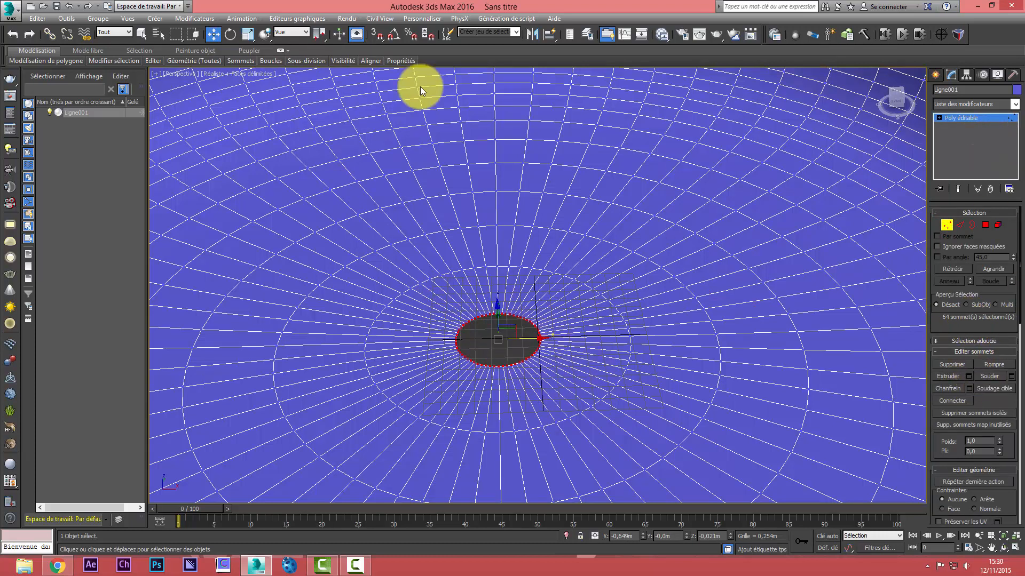
pyautogui.click(247, 34)
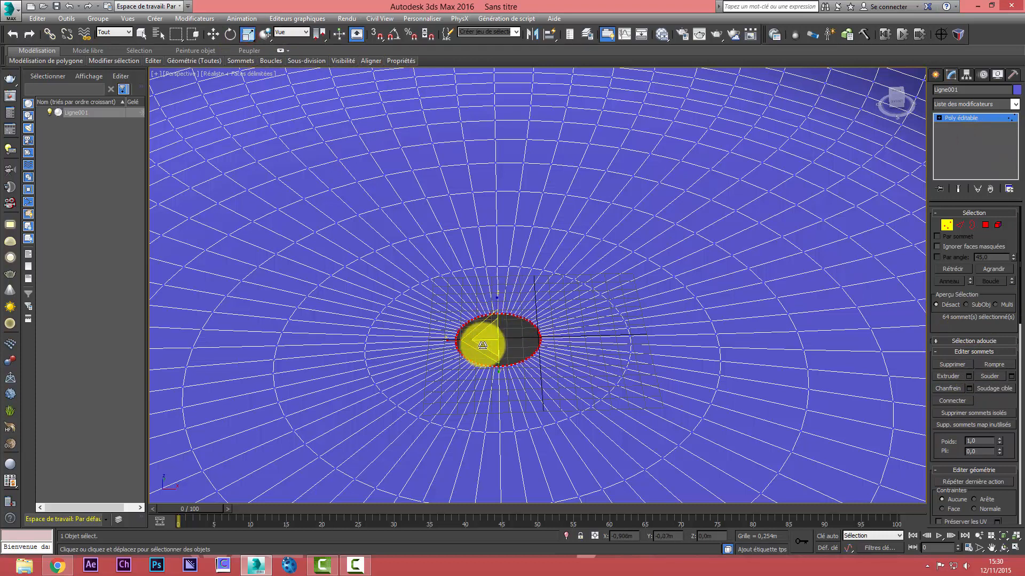
pyautogui.moveTo(482, 350); pyautogui.dragTo(715, 68)
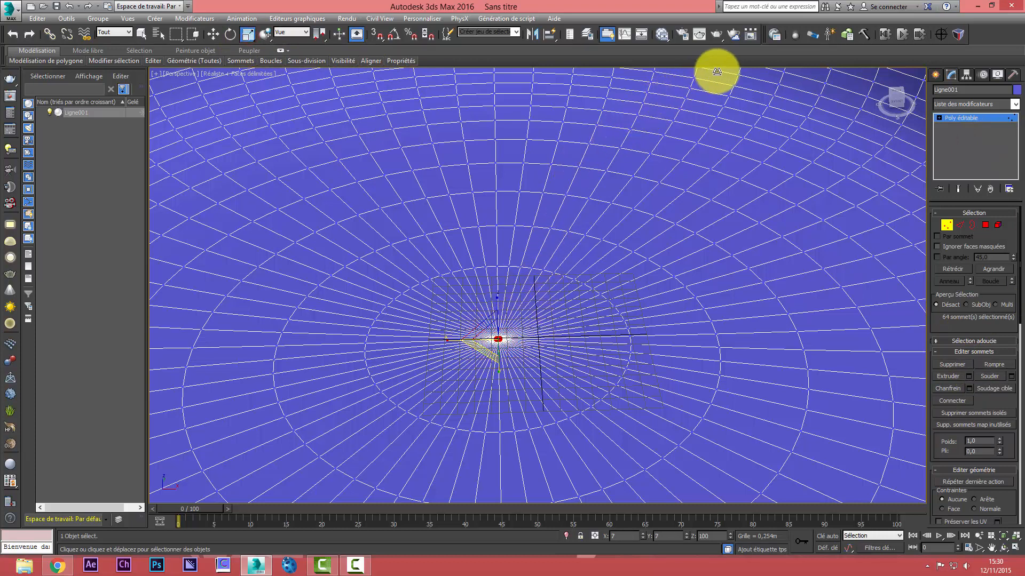
# Weld the gathered centre vertices into one by raising the weld threshold, and clear the vertex selection
pyautogui.click(1010, 376)
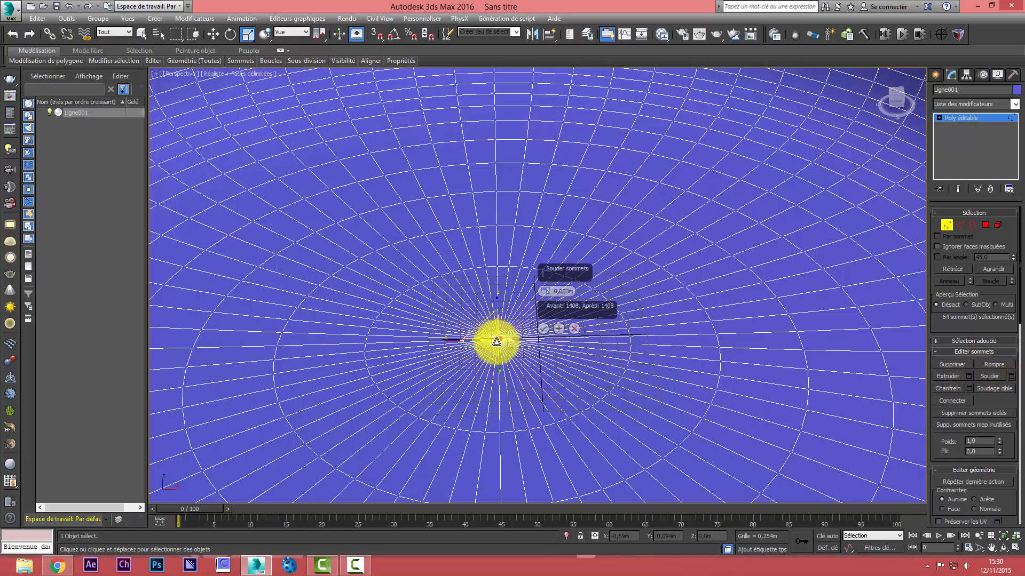
pyautogui.moveTo(546, 290)
pyautogui.mouseDown()
pyautogui.moveTo(549, 258)
pyautogui.moveTo(563, 285)
pyautogui.mouseUp()
pyautogui.click(544, 329)
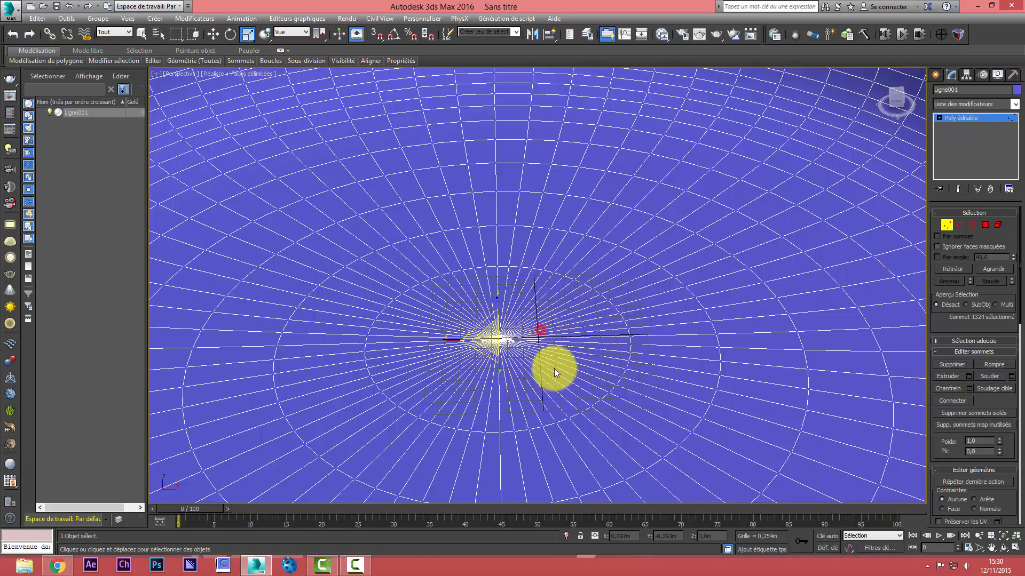
pyautogui.click(553, 369)
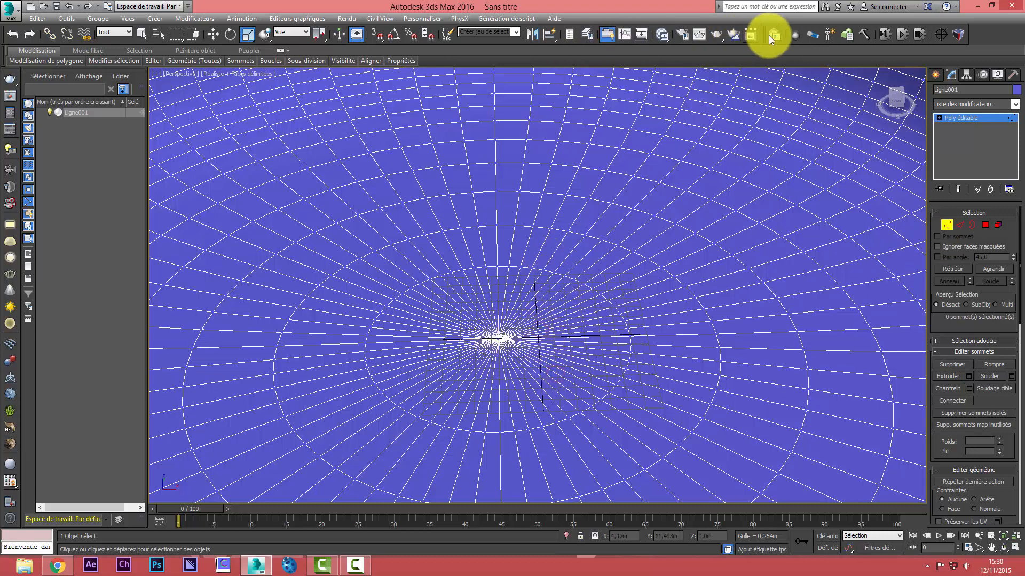
# Apply a Normale modifier to flip the bowl's normals, test-rendering the perspective view before and after
pyautogui.click(730, 36)
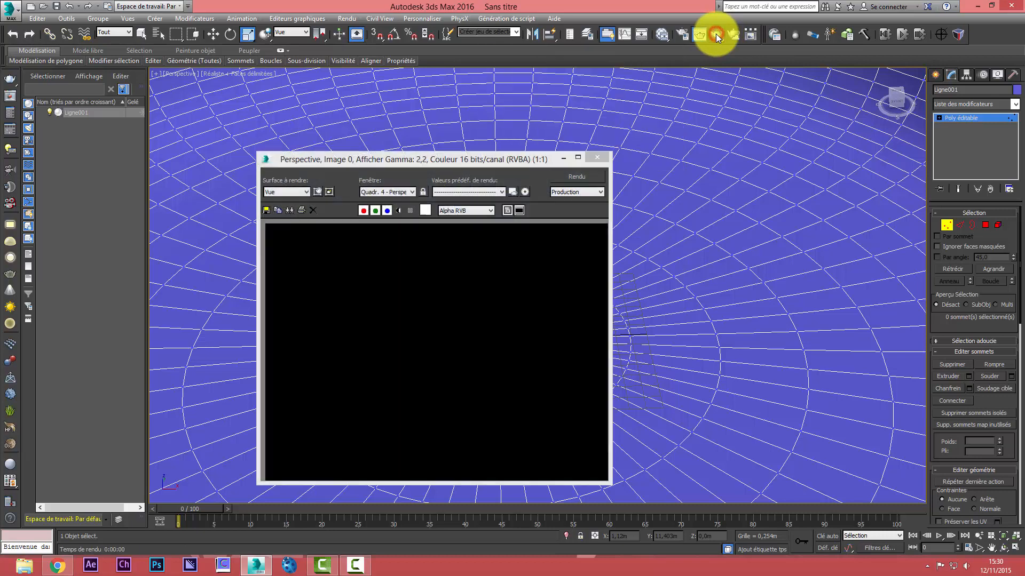
pyautogui.click(597, 158)
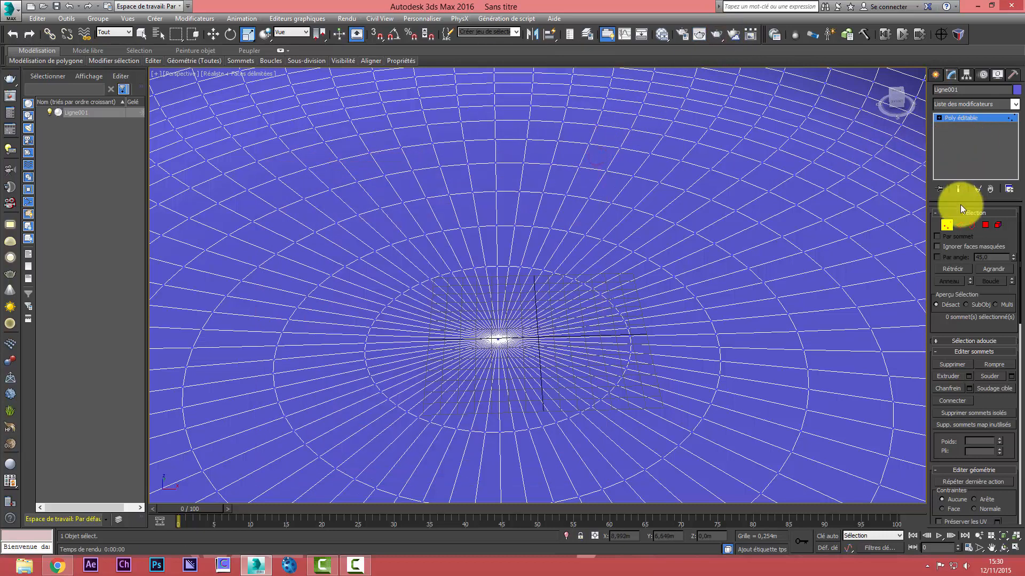
pyautogui.click(943, 225)
pyautogui.click(1015, 105)
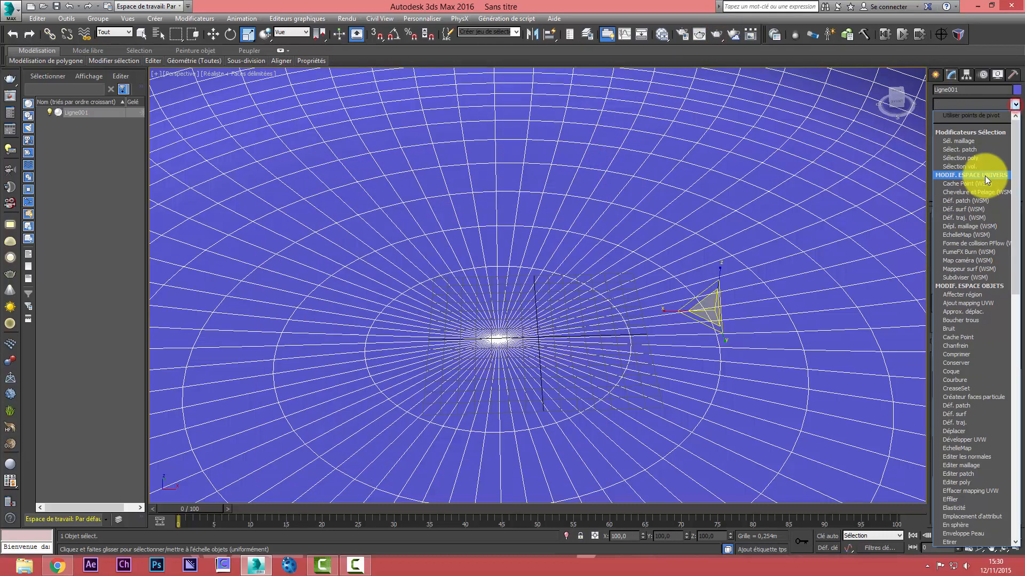
pyautogui.scroll(-10, 985, 175)
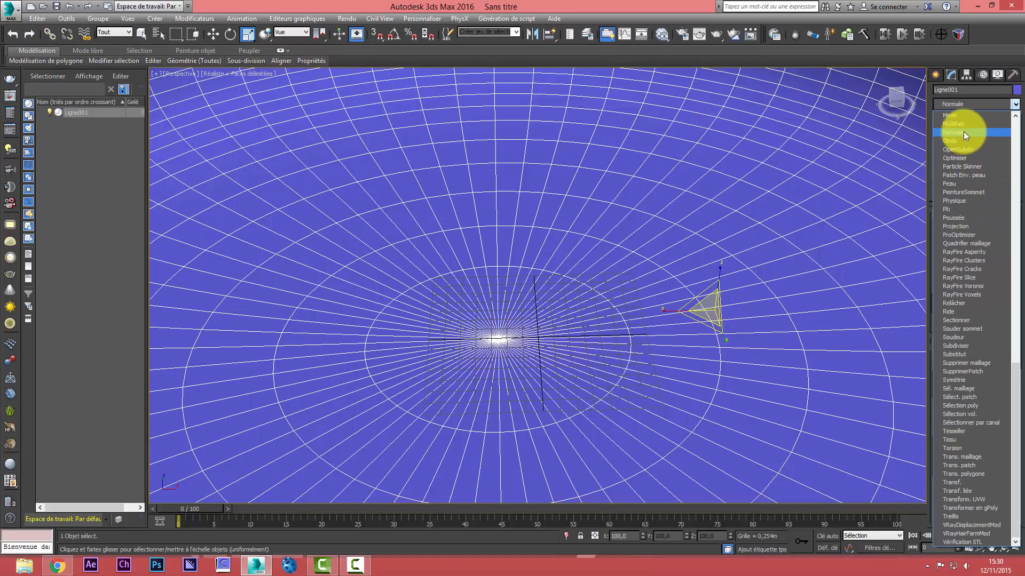
pyautogui.click(962, 131)
pyautogui.click(717, 34)
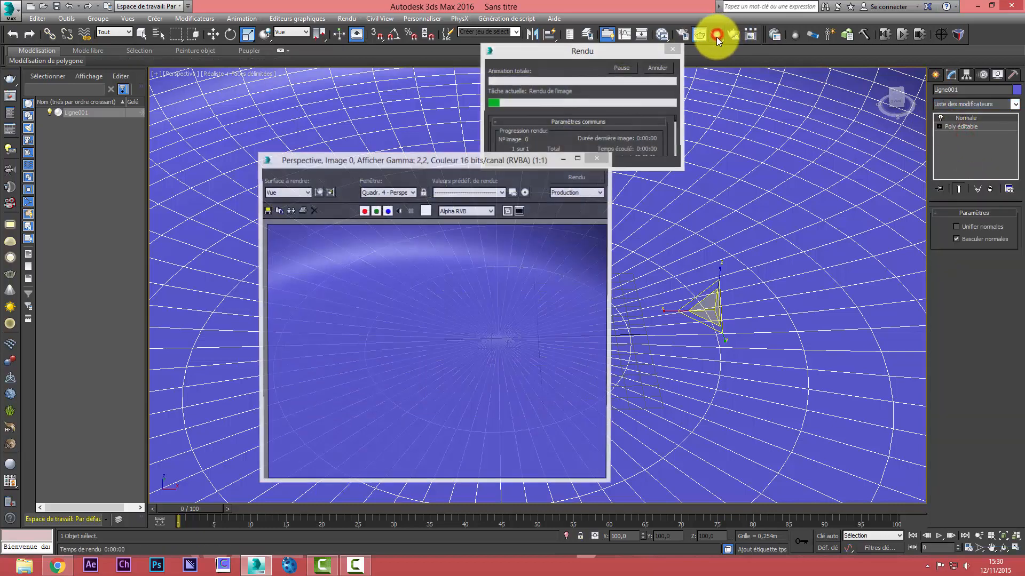
pyautogui.click(598, 159)
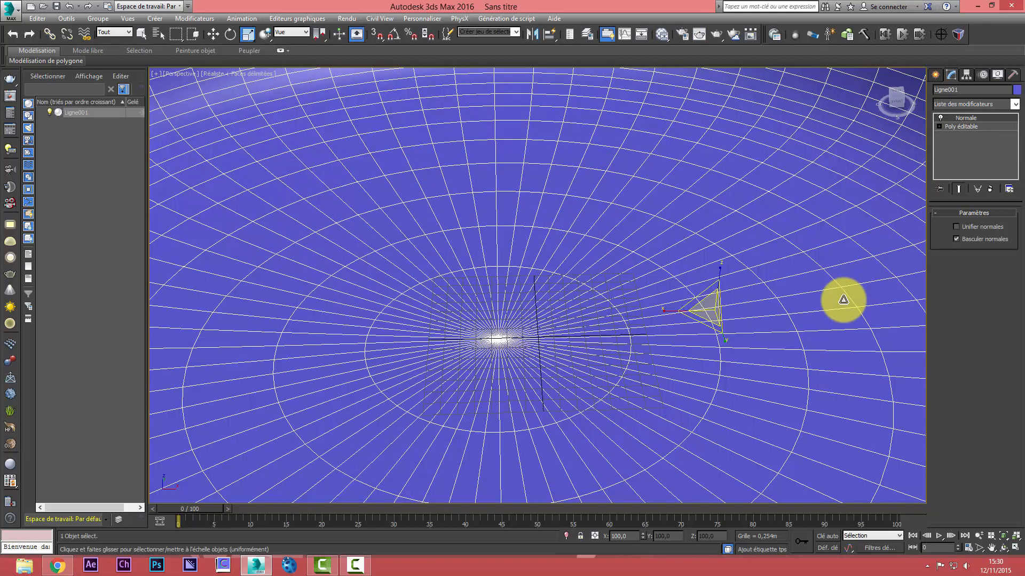
# Change the bowl's object colour to the dark grey custom colour
pyautogui.click(1015, 90)
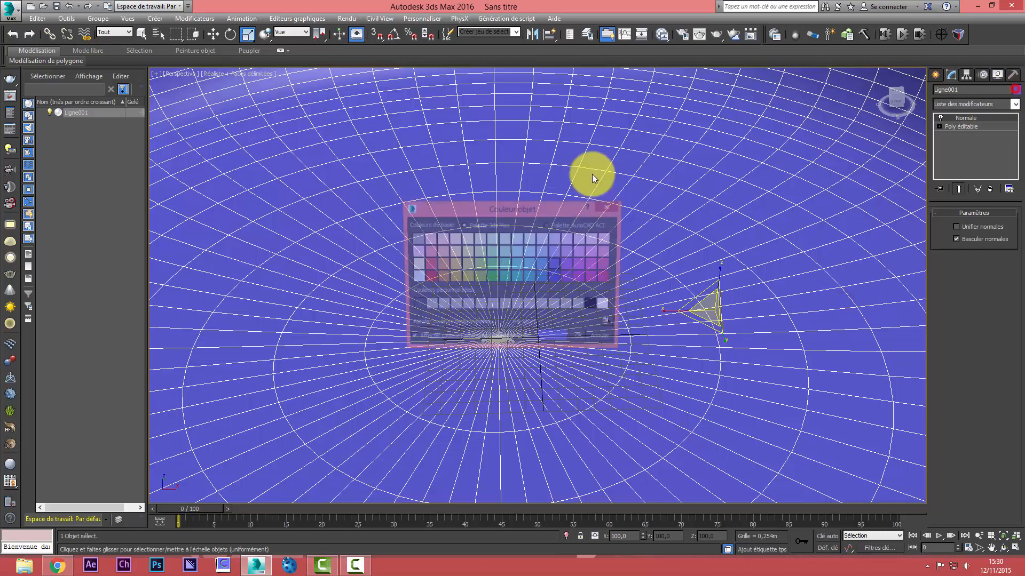
pyautogui.click(415, 306)
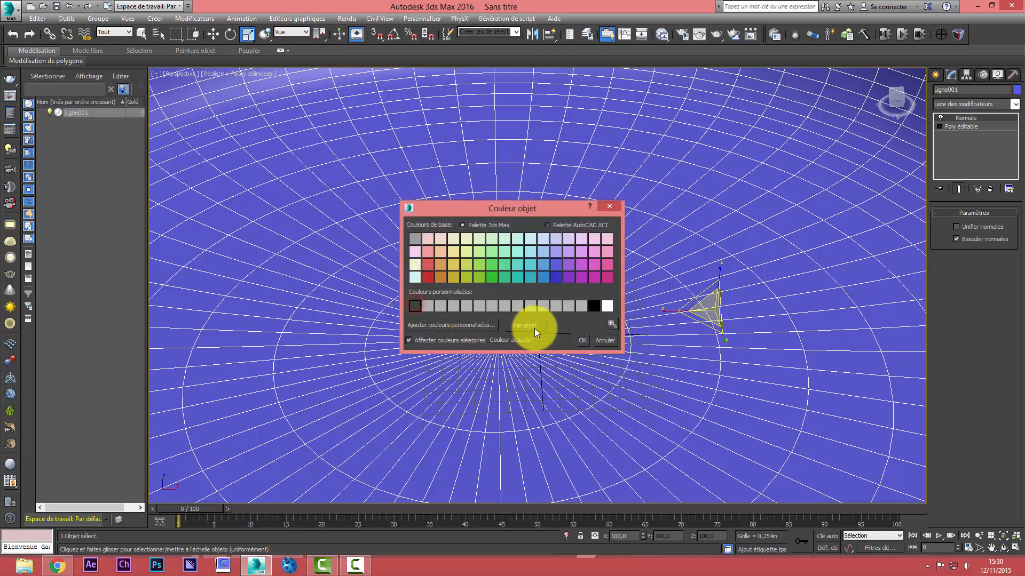
pyautogui.click(577, 340)
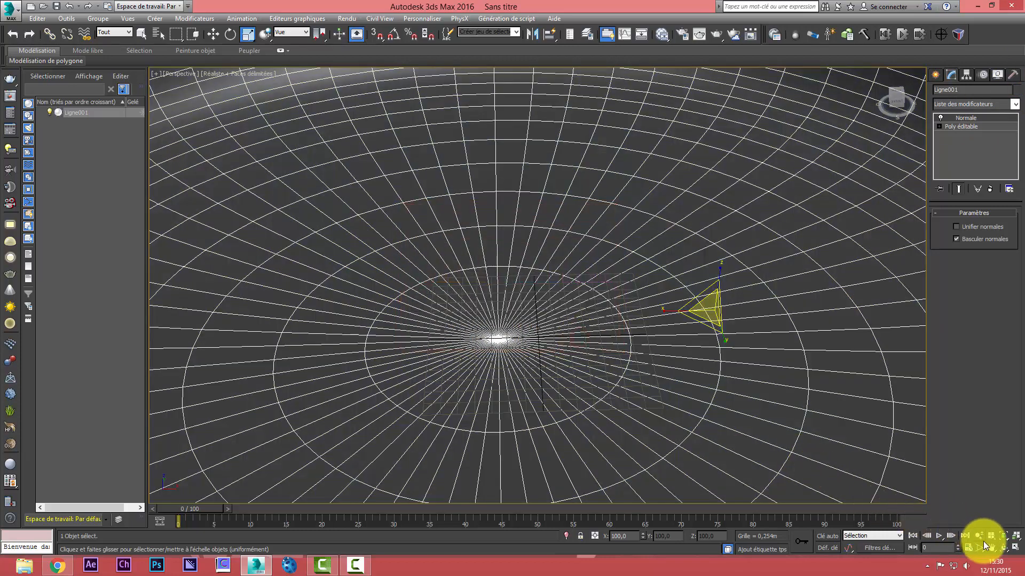
# Scale the bowl uniformly to about 178 % and convert it to an editable polygon again
pyautogui.click(1005, 548)
pyautogui.moveTo(604, 309); pyautogui.dragTo(545, 295)
pyautogui.scroll(-4, 545, 295)
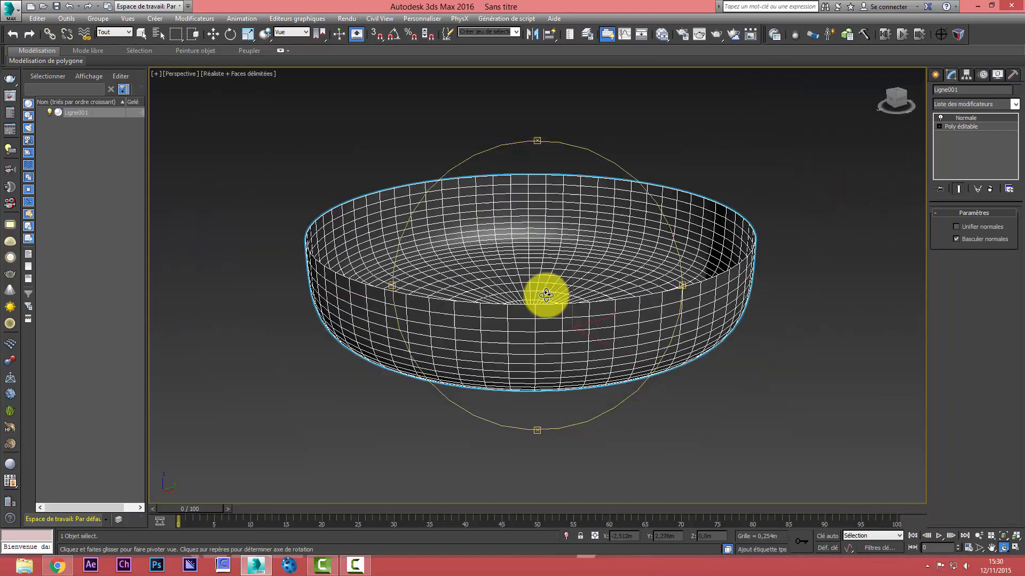
pyautogui.click(248, 35)
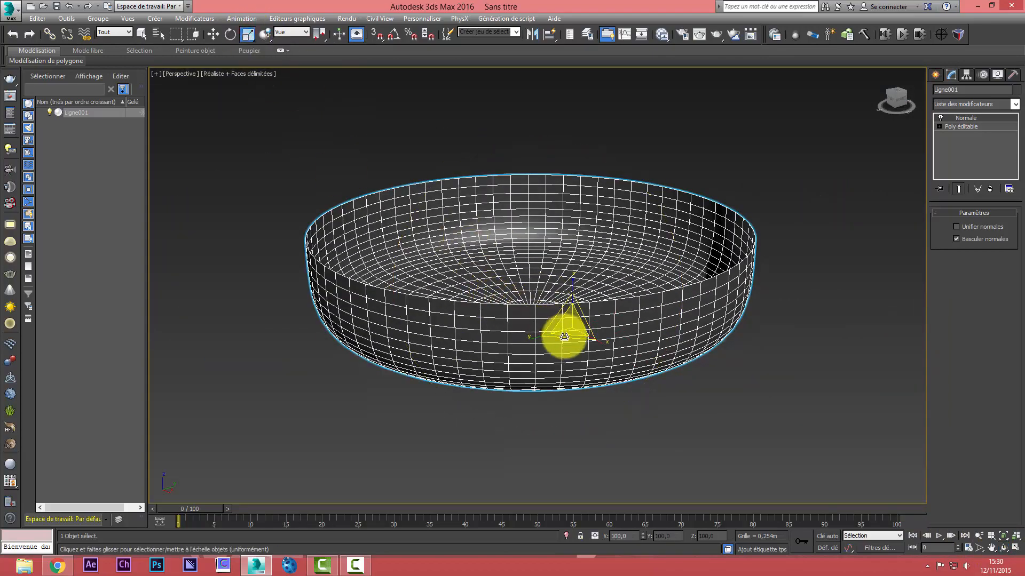
pyautogui.moveTo(564, 339); pyautogui.dragTo(558, 354)
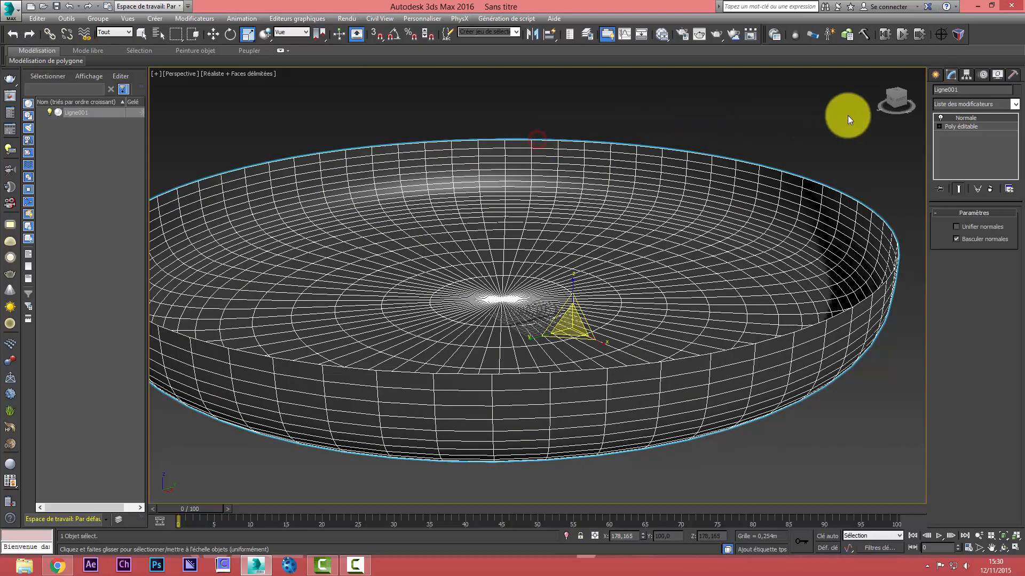
pyautogui.rightClick(658, 144)
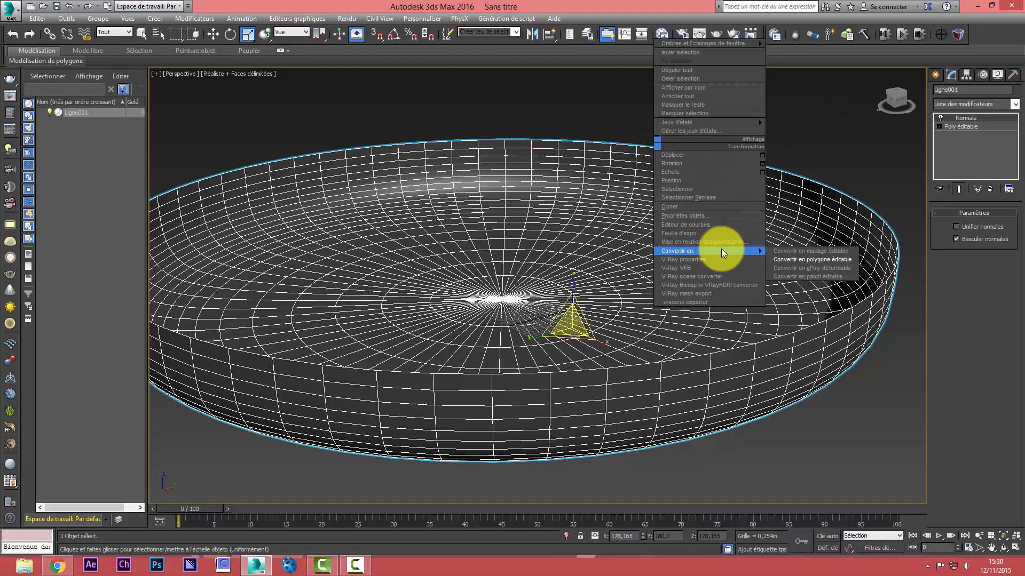
pyautogui.click(779, 259)
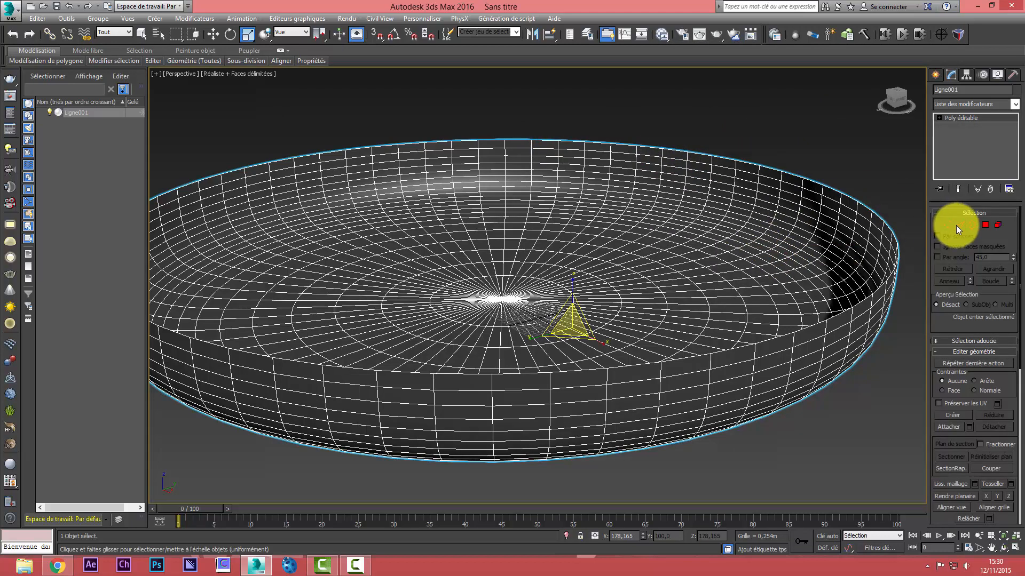
# Select the edge loop around the bowl's upper rim and raise it along Z to about 16.62 m
pyautogui.click(959, 225)
pyautogui.click(734, 160)
pyautogui.scroll(3, 730, 160)
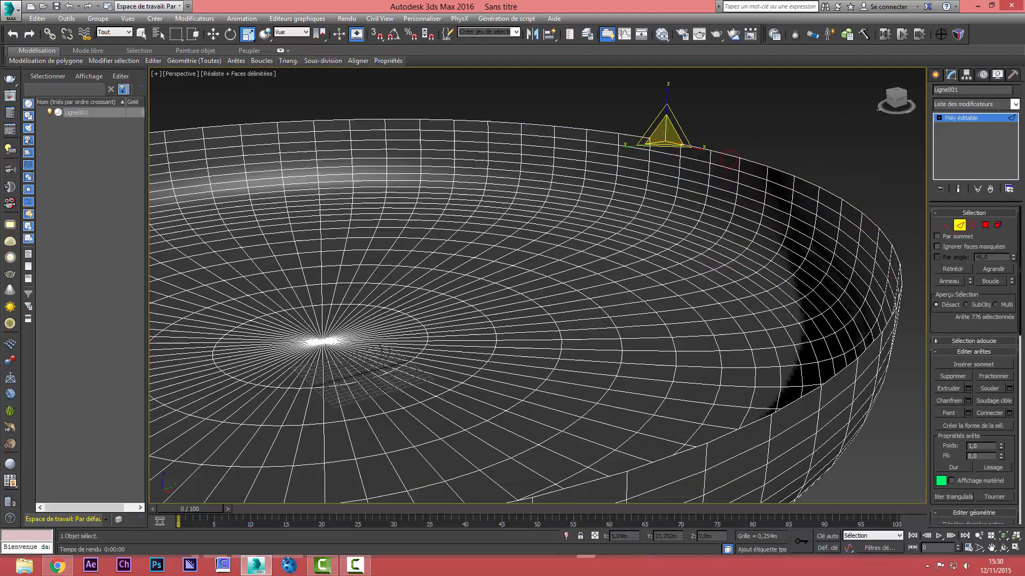
pyautogui.click(987, 281)
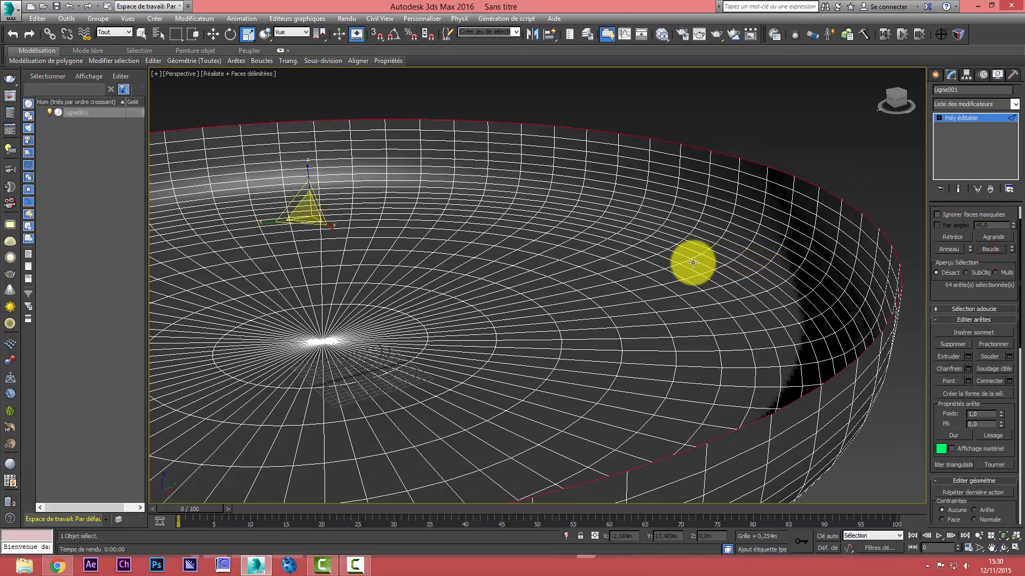
pyautogui.rightClick(394, 192)
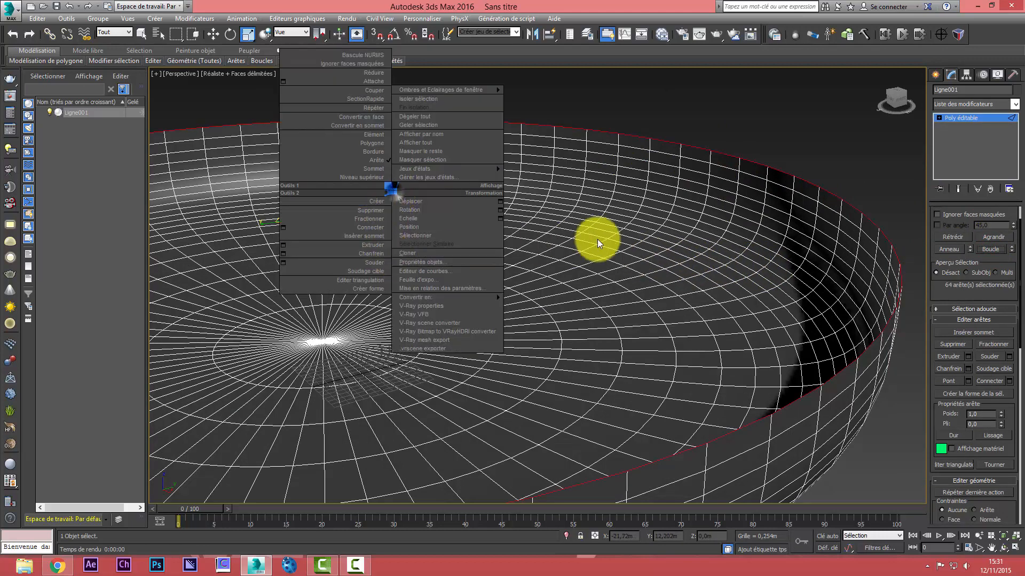
pyautogui.click(597, 238)
pyautogui.scroll(-4, 597, 238)
pyautogui.click(216, 36)
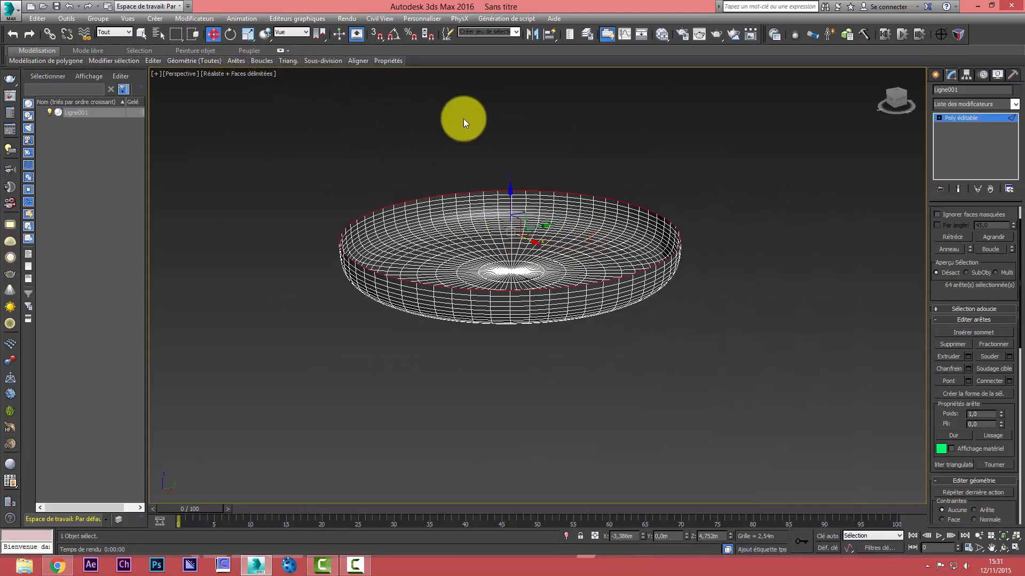
pyautogui.moveTo(509, 190); pyautogui.dragTo(528, 87)
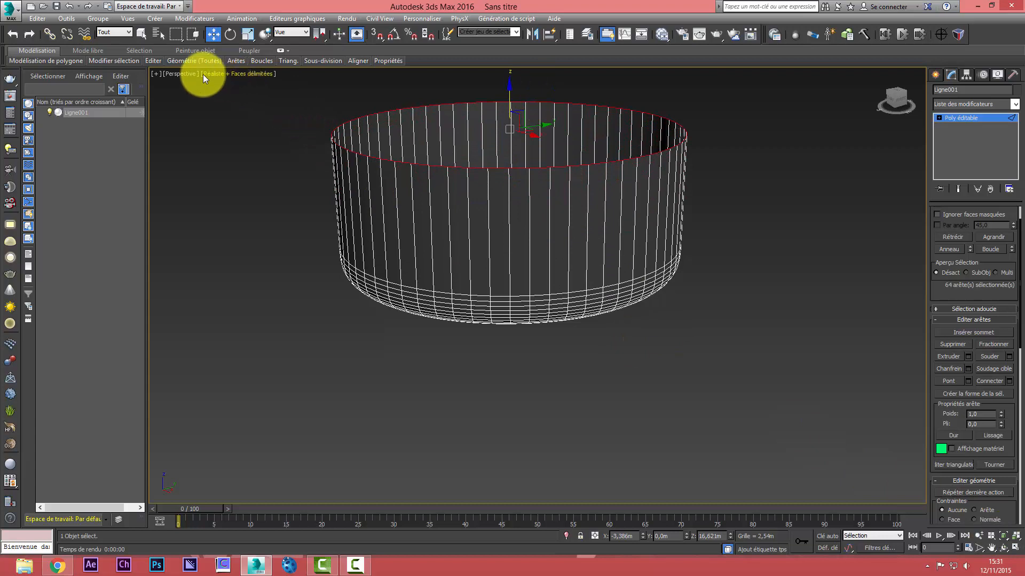
# Examine the bowl's raised wall and its interior from a higher viewpoint
pyautogui.click(992, 548)
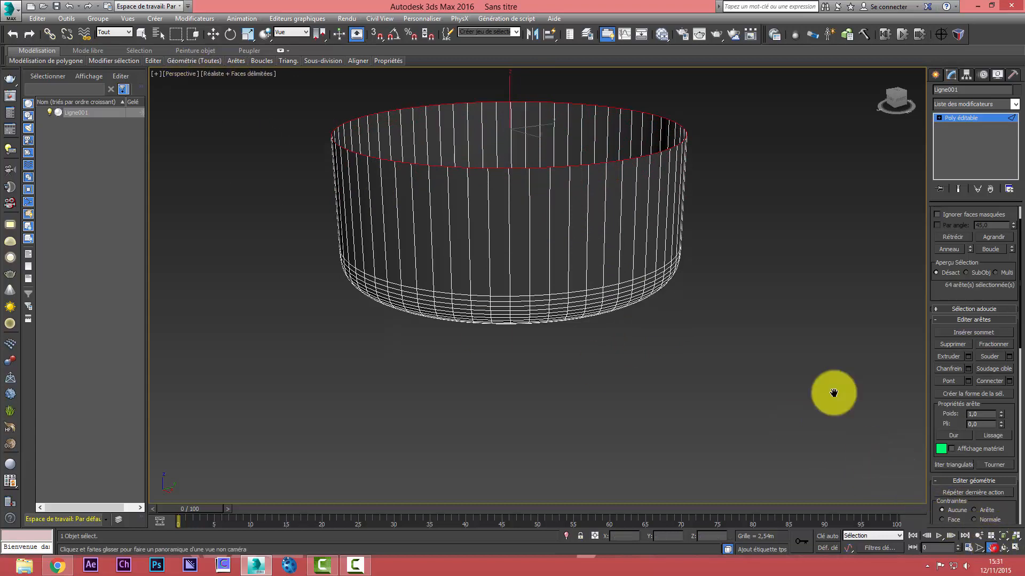
pyautogui.moveTo(576, 243); pyautogui.dragTo(567, 322)
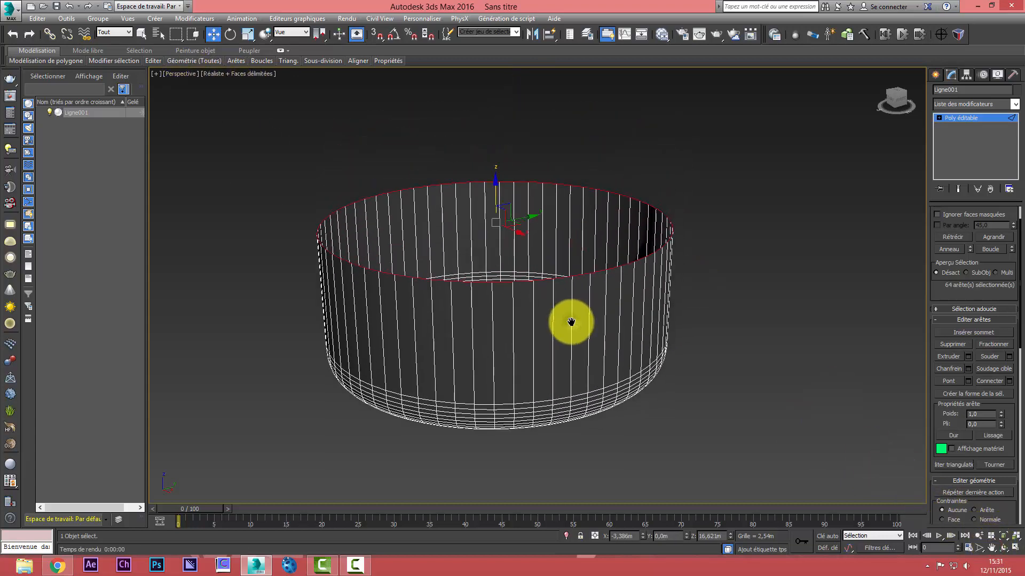
pyautogui.click(1003, 548)
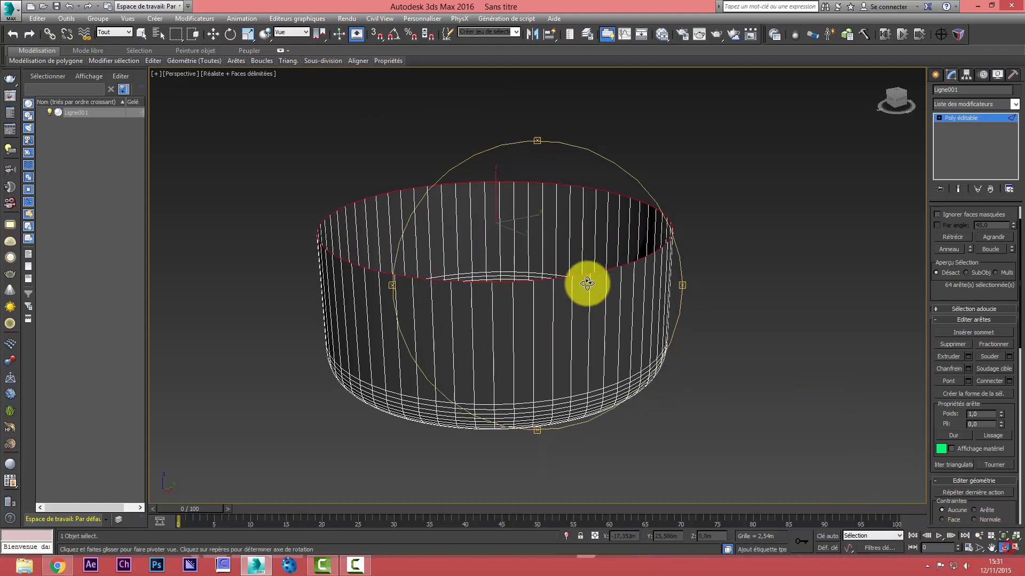
pyautogui.moveTo(585, 281); pyautogui.dragTo(535, 338)
pyautogui.press('w')
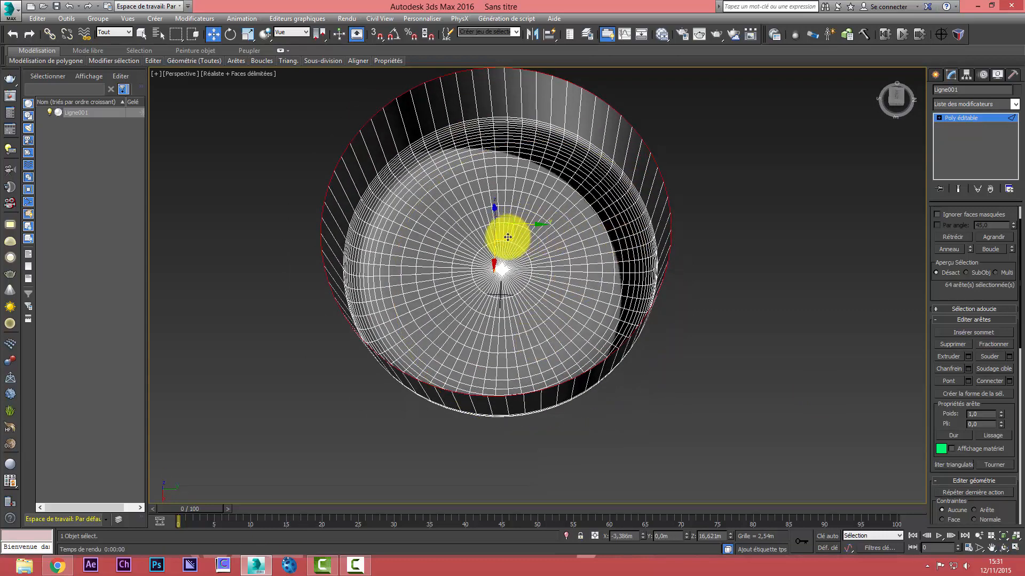
pyautogui.click(1003, 548)
pyautogui.moveTo(588, 236)
pyautogui.mouseDown()
pyautogui.moveTo(520, 265)
pyautogui.moveTo(570, 228)
pyautogui.mouseUp()
pyautogui.rightClick(571, 228)
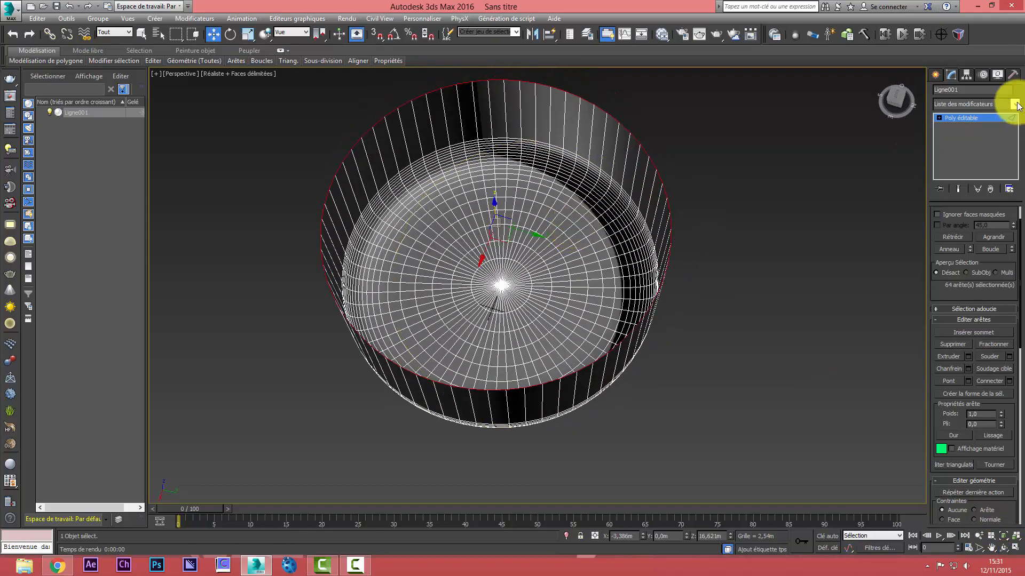
# Centre the bowl's pivot on the object and set the bowl's X position to 0 m
pyautogui.click(966, 75)
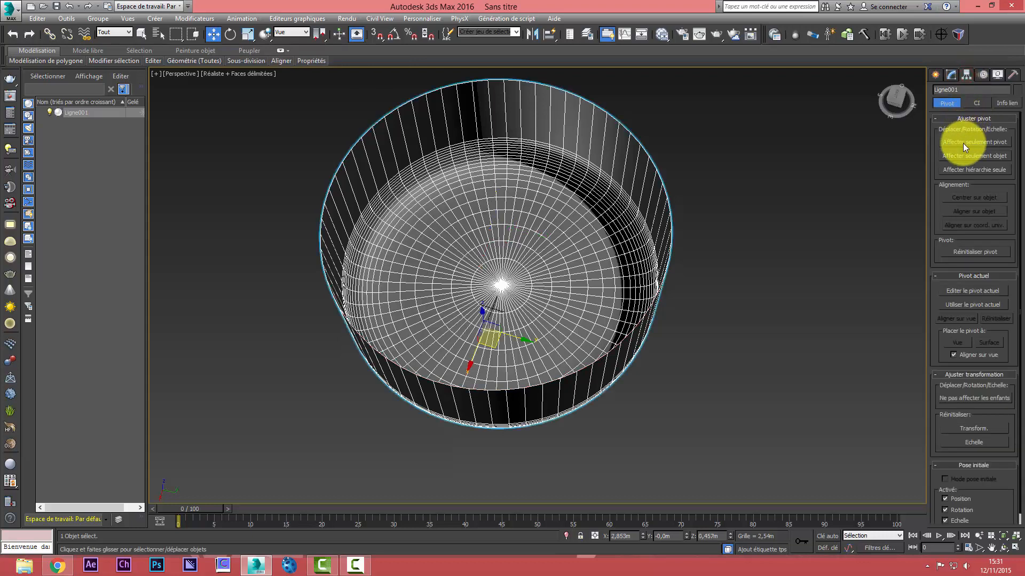
pyautogui.click(963, 143)
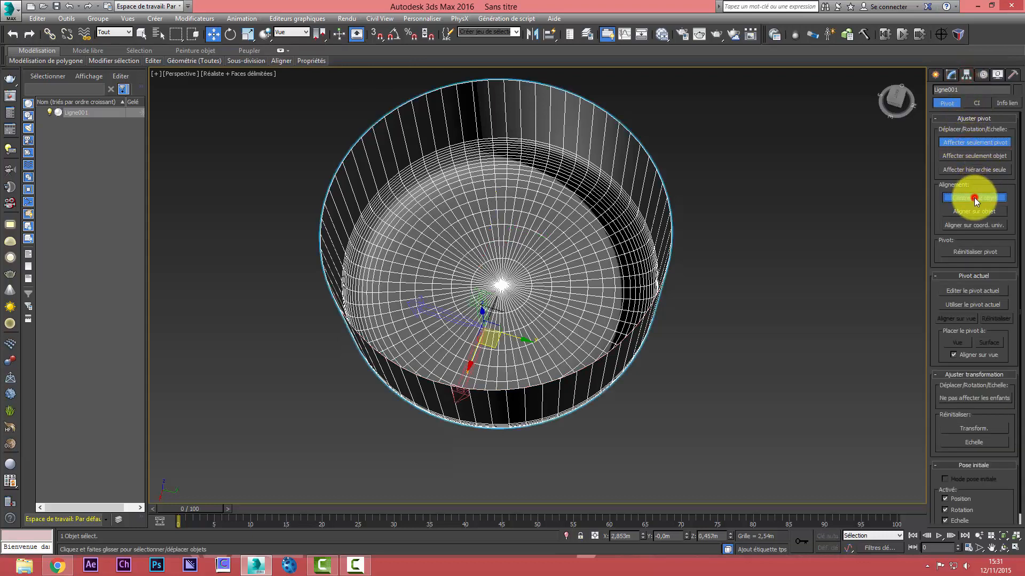
pyautogui.click(974, 197)
pyautogui.click(966, 143)
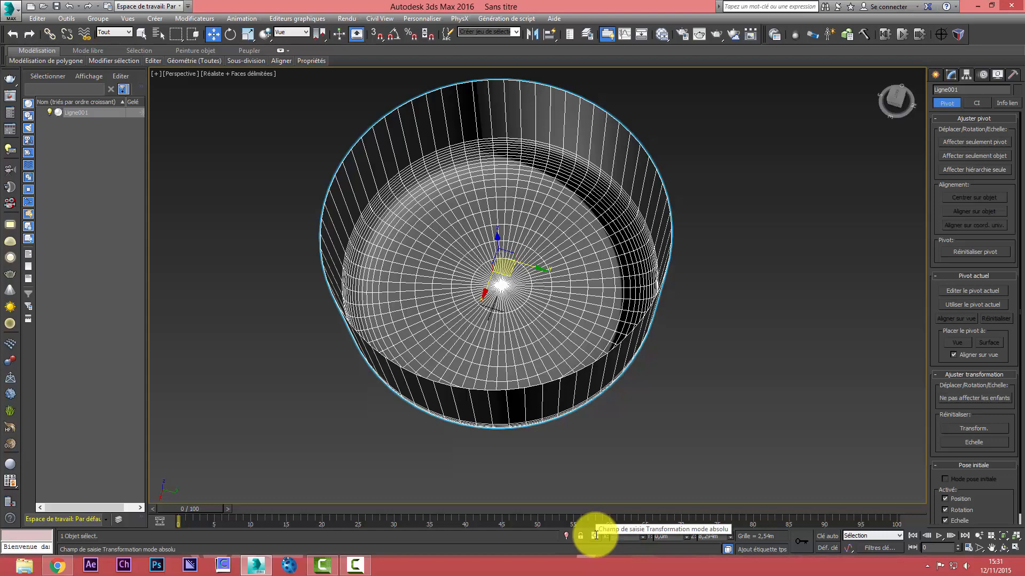
pyautogui.press('Return')
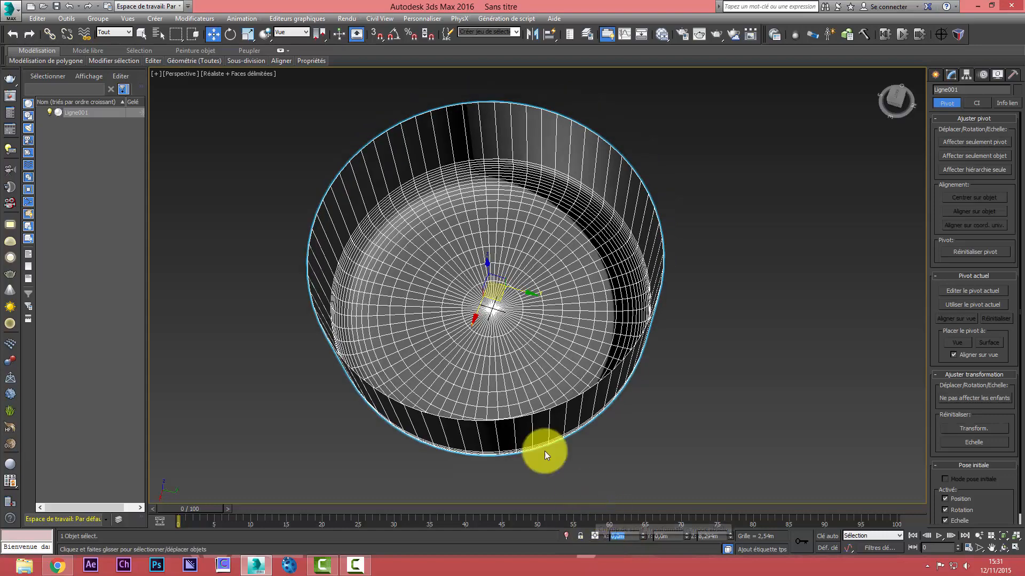
# Create an upright box inside the bowl, about 3.34 m wide and 5.52 m high, and reduce its length to 0.032 m
pyautogui.click(1001, 548)
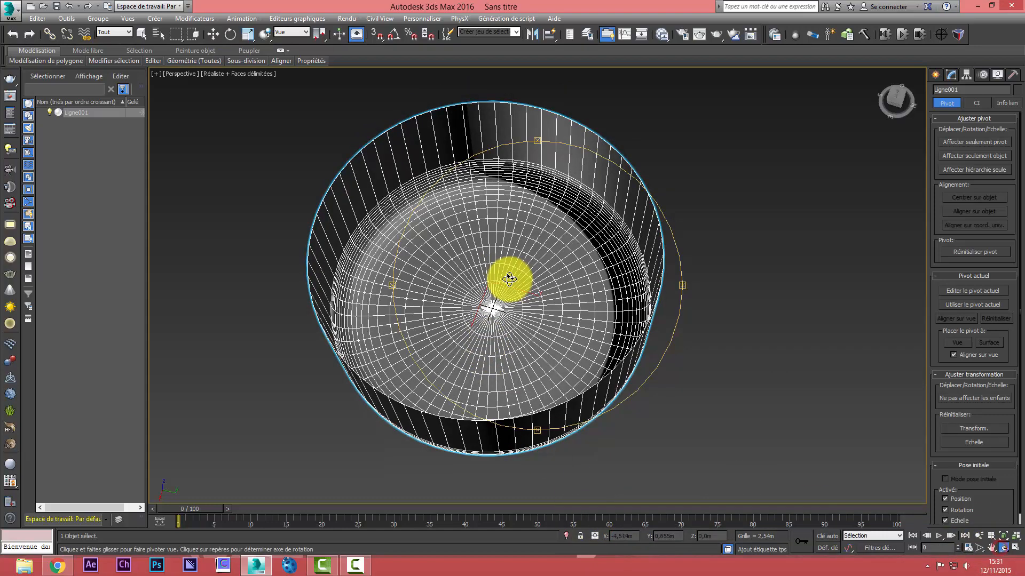
pyautogui.moveTo(507, 279); pyautogui.dragTo(574, 234)
pyautogui.scroll(5, 503, 310)
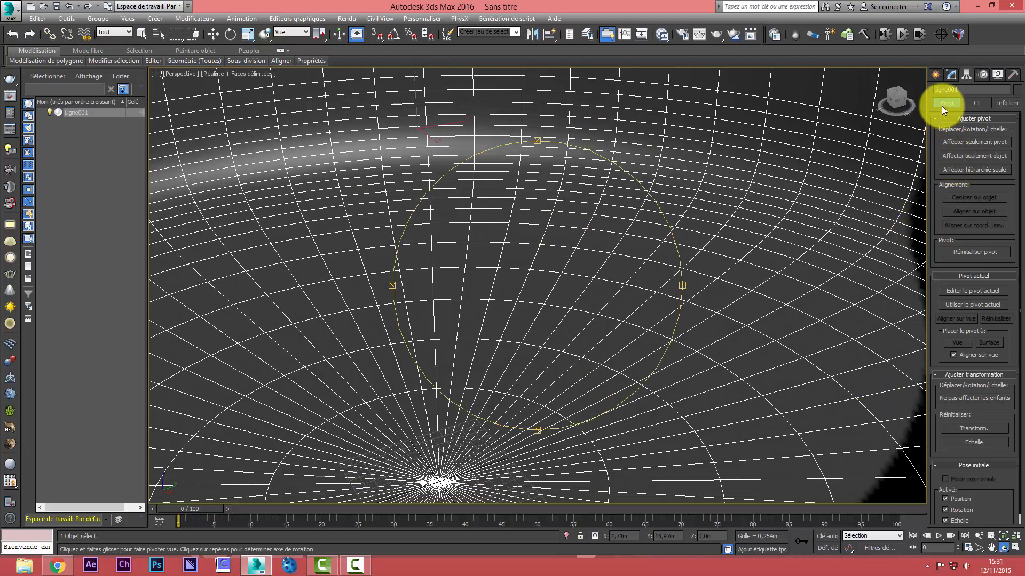
pyautogui.click(937, 78)
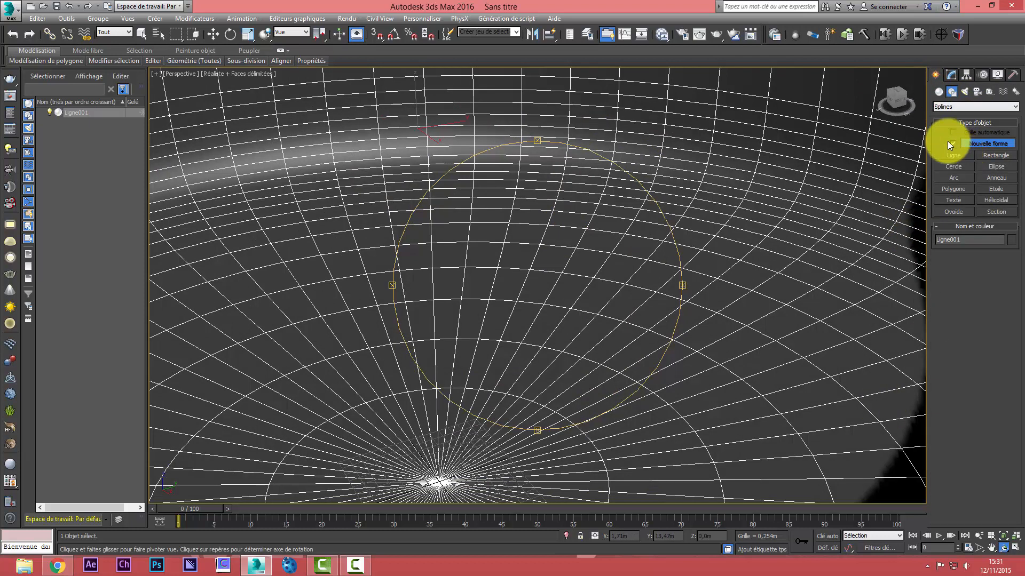
pyautogui.click(939, 93)
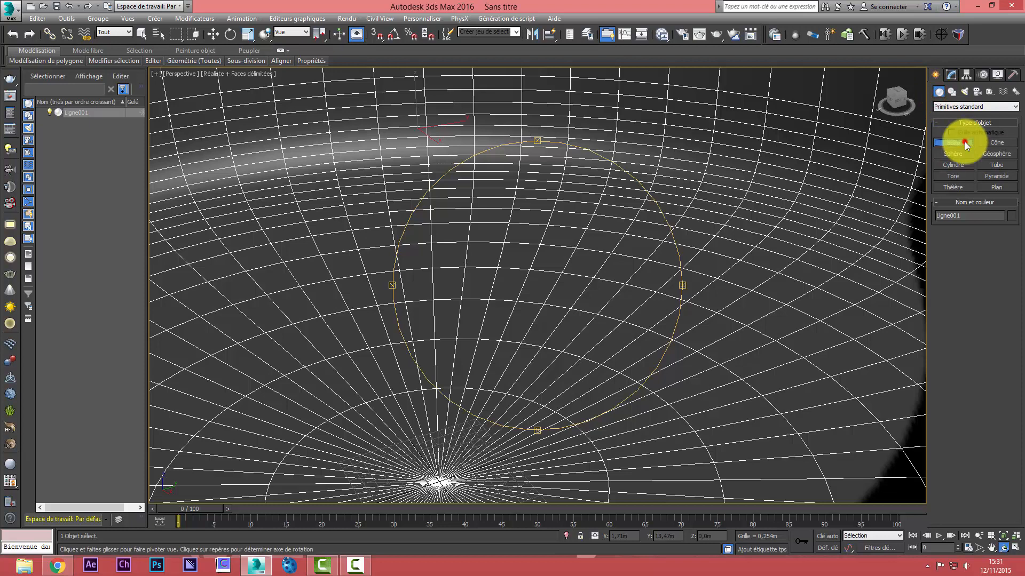
pyautogui.click(953, 142)
pyautogui.moveTo(576, 319); pyautogui.dragTo(632, 374)
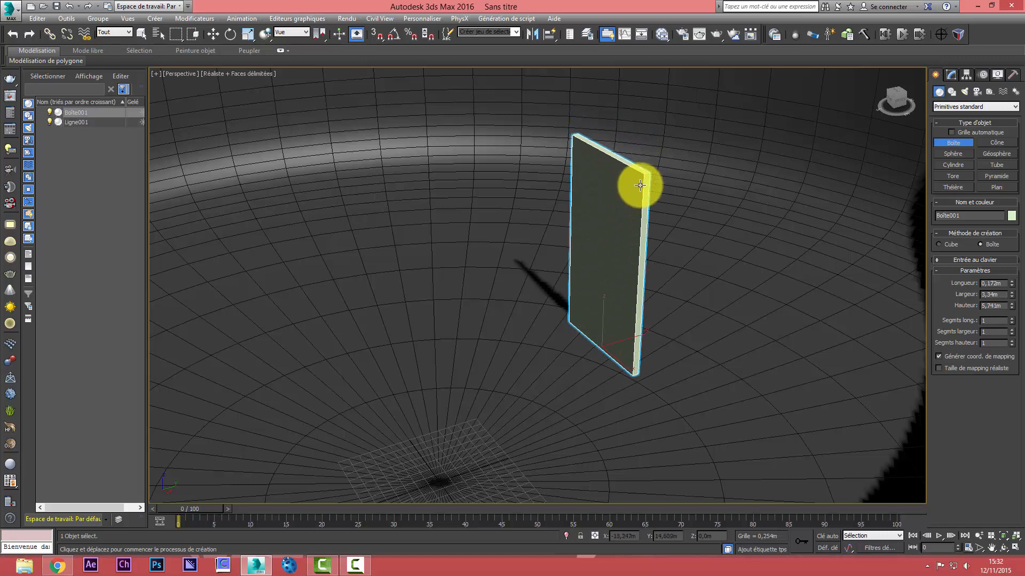
pyautogui.click(639, 183)
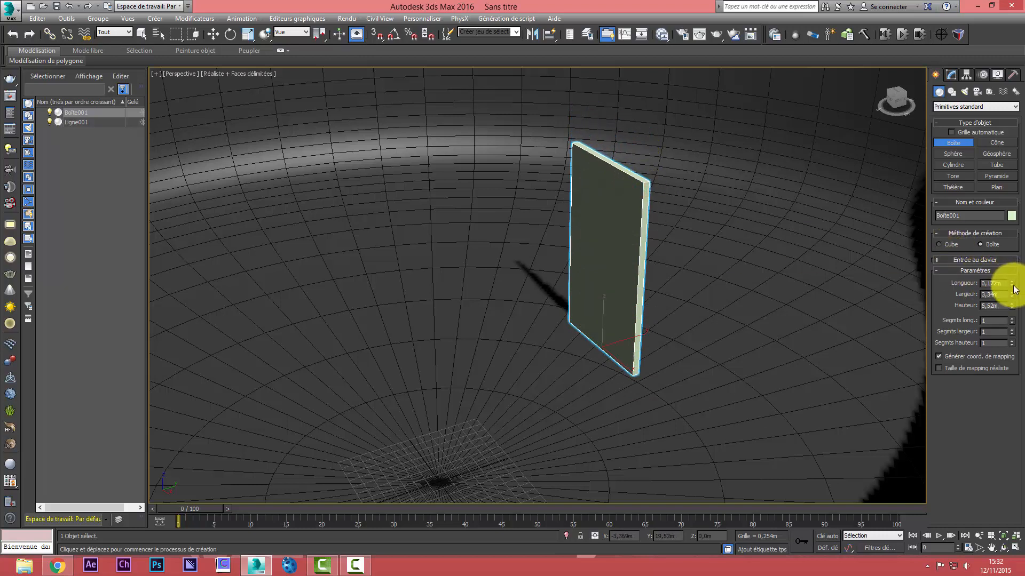
pyautogui.moveTo(1013, 287); pyautogui.dragTo(944, 292)
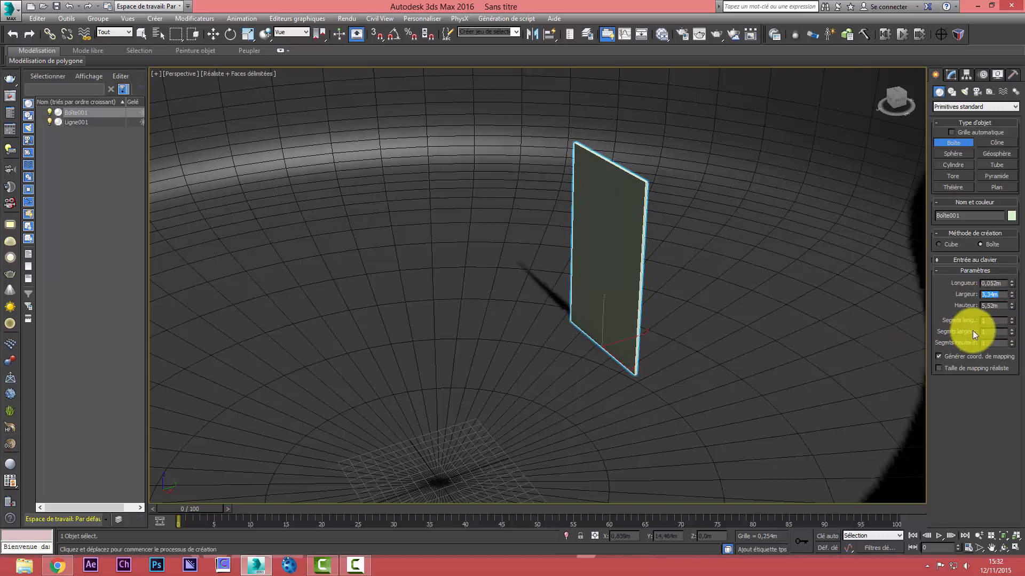
# Resize the upright box to about 0.902 m wide and 1.98 m high
pyautogui.moveTo(999, 307); pyautogui.dragTo(966, 308)
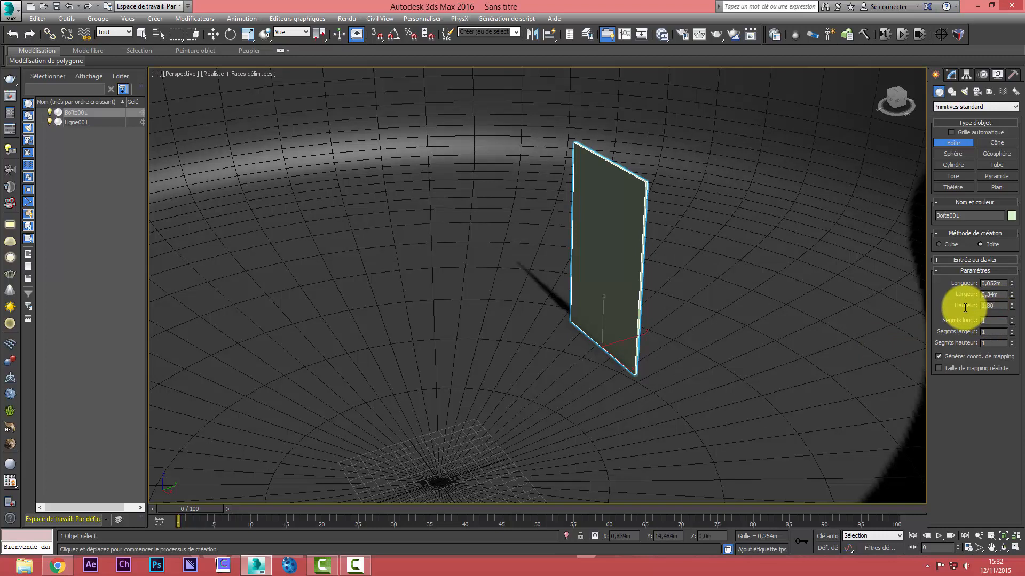
pyautogui.click(1003, 294)
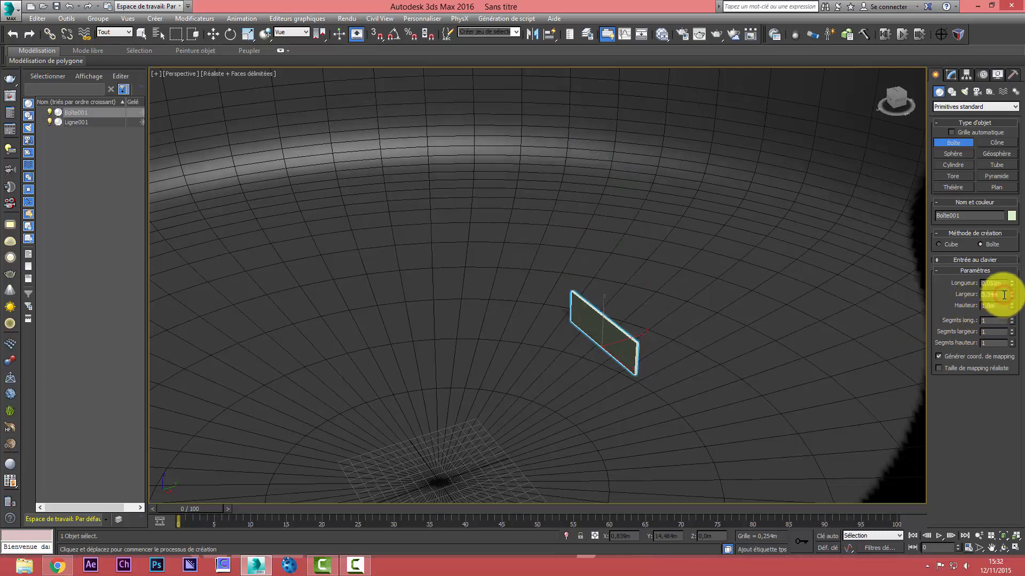
pyautogui.moveTo(1012, 301); pyautogui.dragTo(1015, 337)
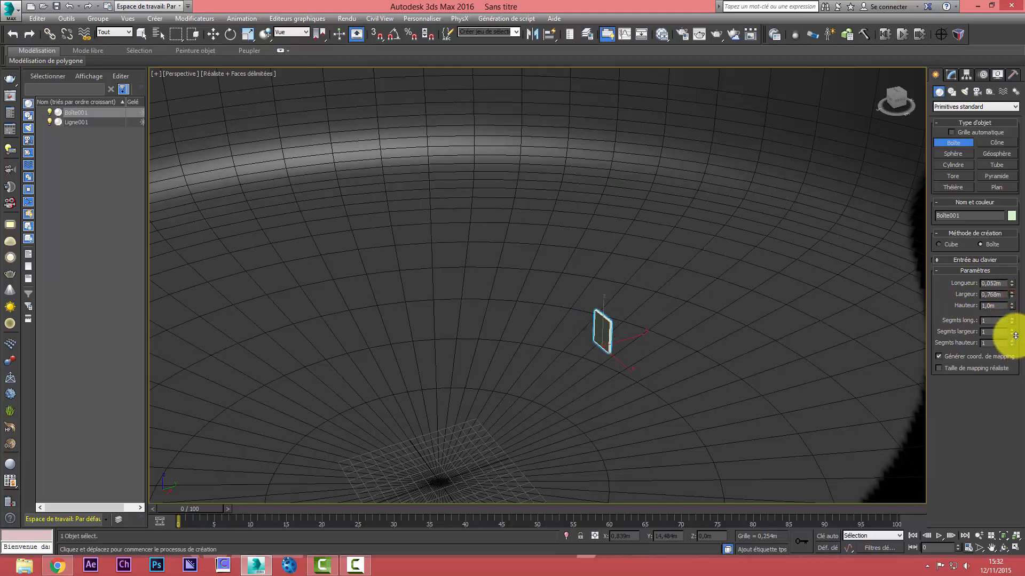
pyautogui.moveTo(1016, 335); pyautogui.dragTo(1019, 250)
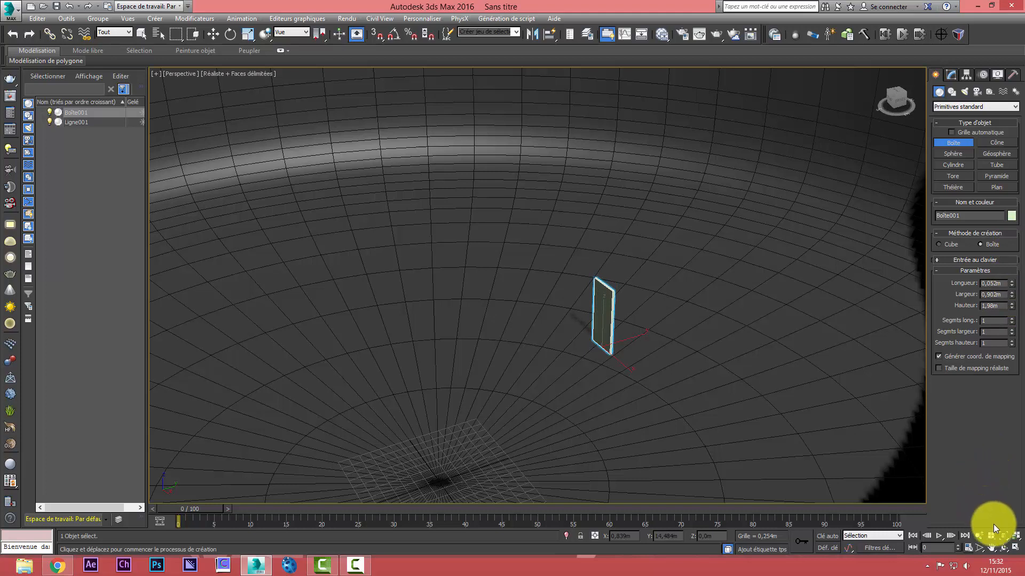
# Thin the glass pane by reducing its length to about 0.008 m
pyautogui.click(1002, 536)
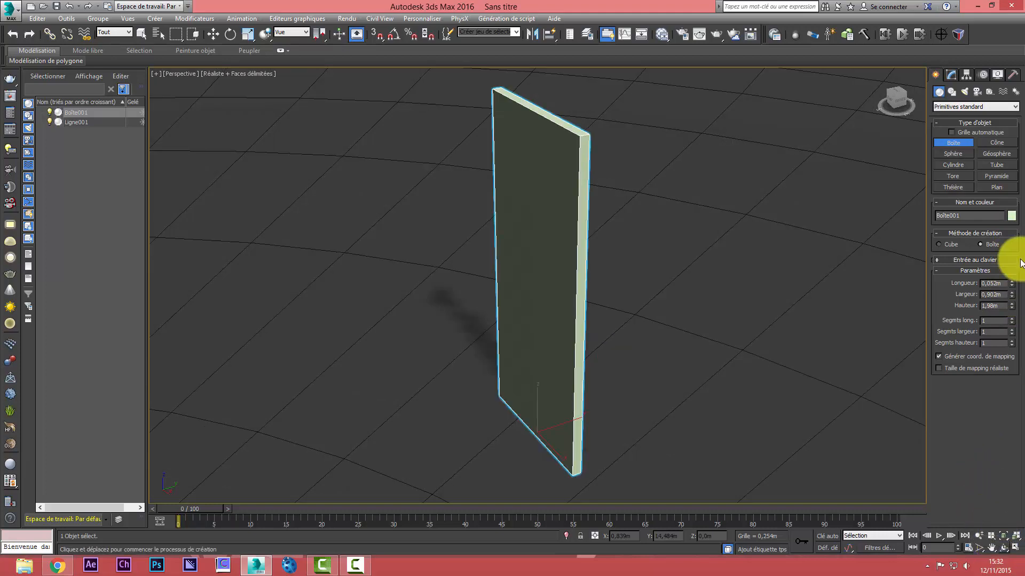
pyautogui.moveTo(1012, 289); pyautogui.dragTo(1014, 331)
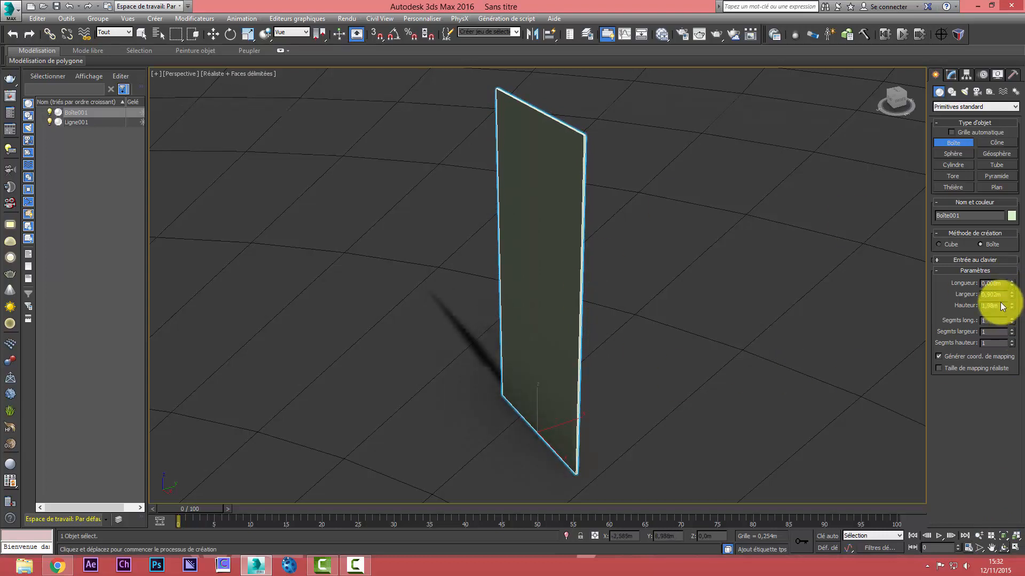
pyautogui.click(1003, 548)
pyautogui.moveTo(728, 275); pyautogui.dragTo(641, 252)
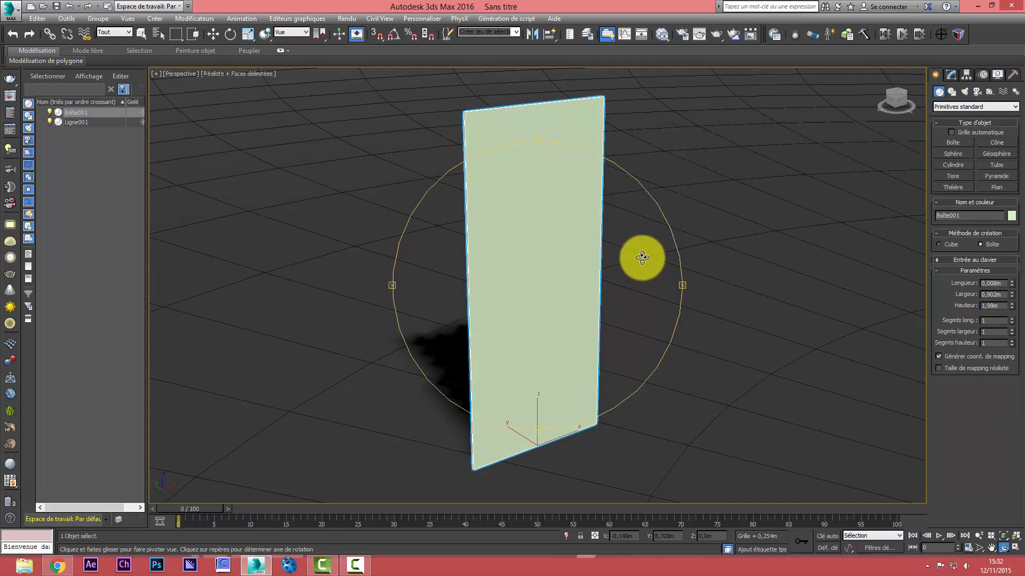
pyautogui.rightClick(576, 199)
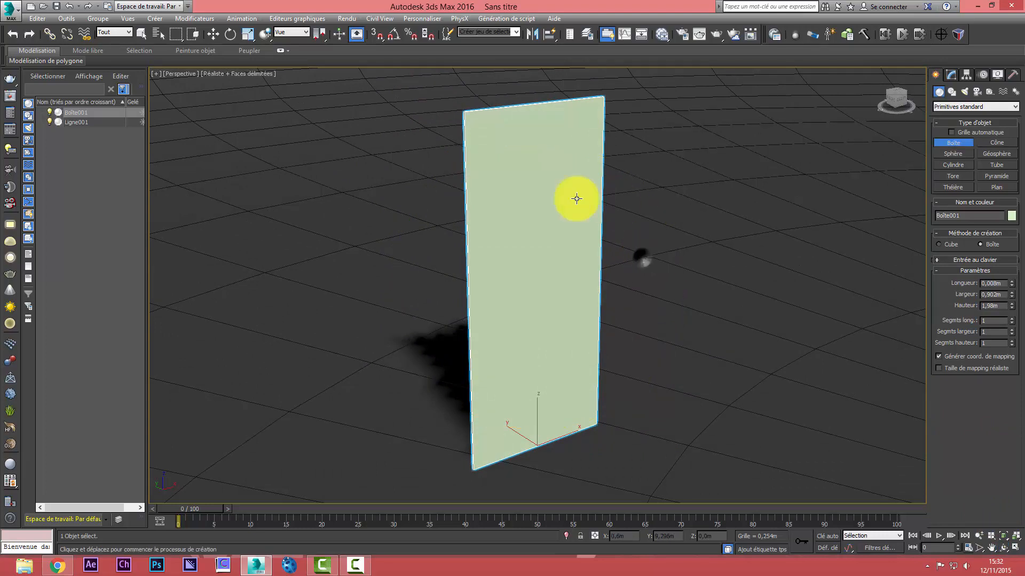
# Create a sphere with a radius of about 0.253 m on the floor beside the glass pane
pyautogui.click(953, 75)
pyautogui.click(935, 74)
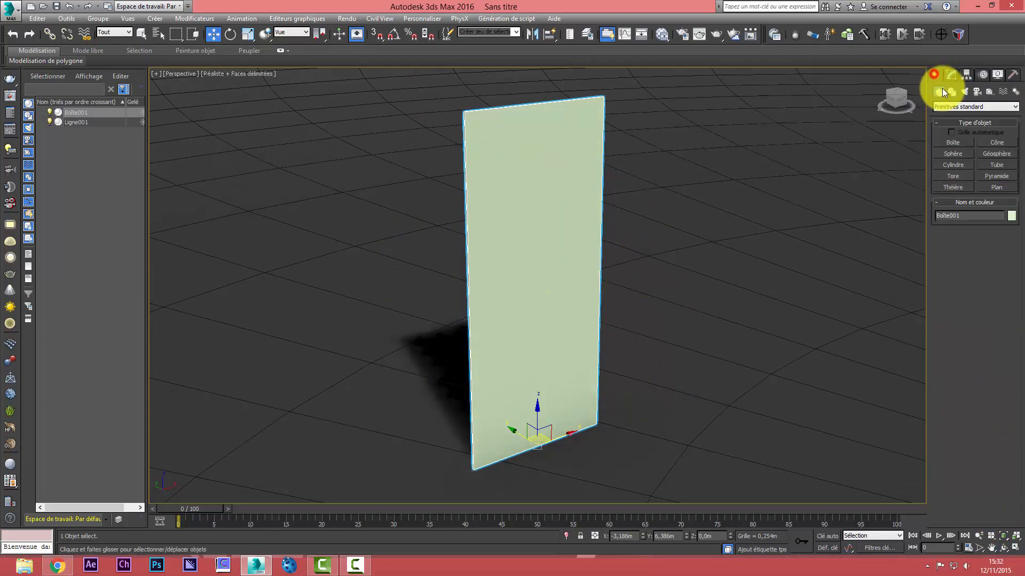
pyautogui.click(952, 152)
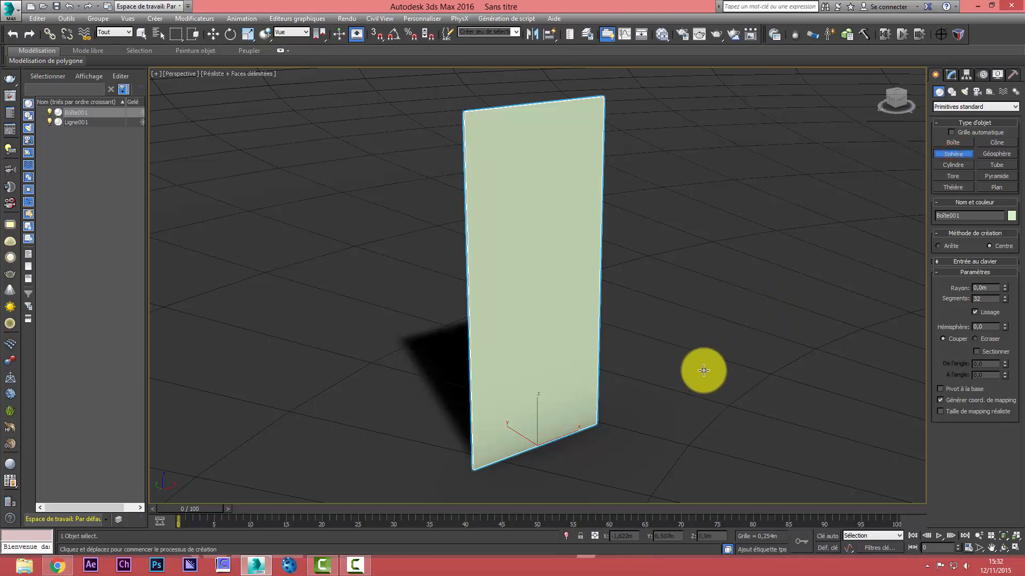
pyautogui.moveTo(703, 370)
pyautogui.mouseDown()
pyautogui.moveTo(719, 389)
pyautogui.moveTo(713, 377)
pyautogui.mouseUp()
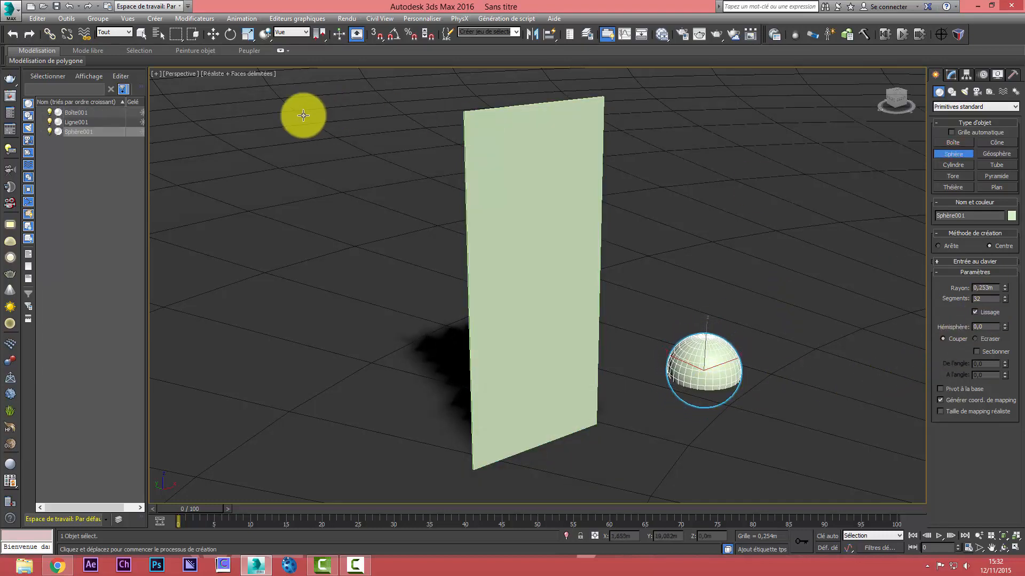
# Align the sphere with the glass pane and raise it along Z to about 0.763 m
pyautogui.click(546, 36)
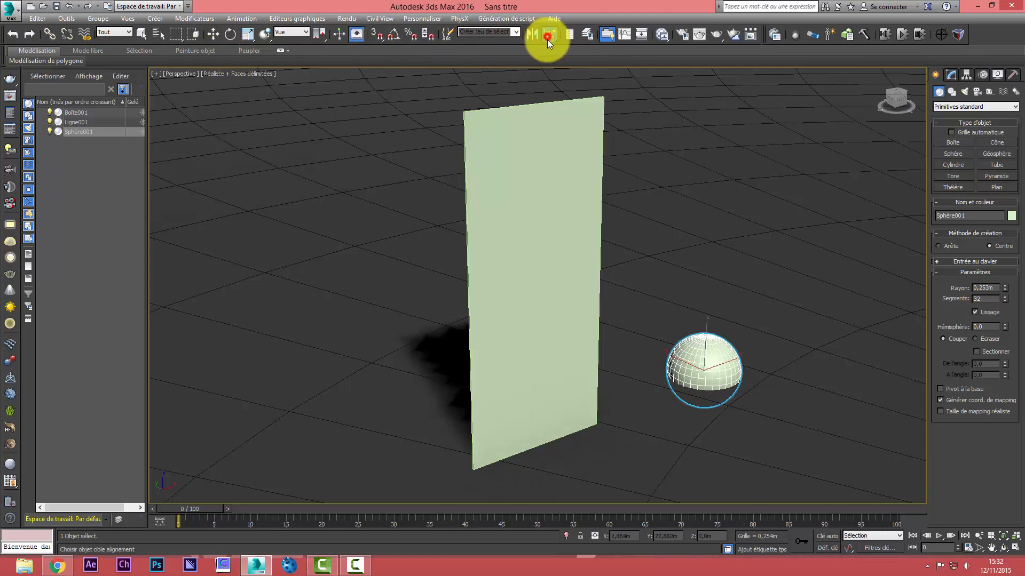
pyautogui.click(544, 197)
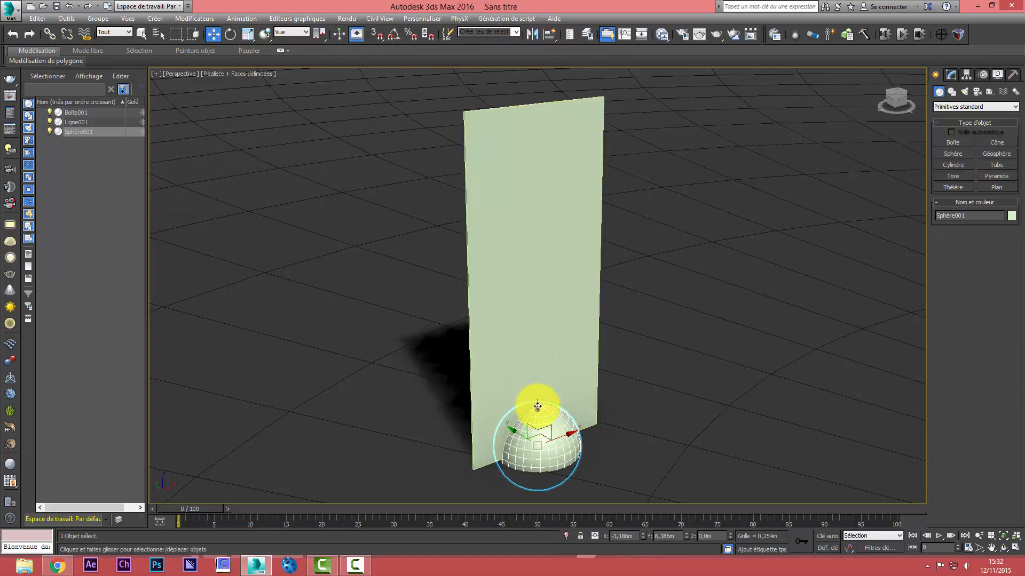
pyautogui.moveTo(533, 405); pyautogui.dragTo(545, 282)
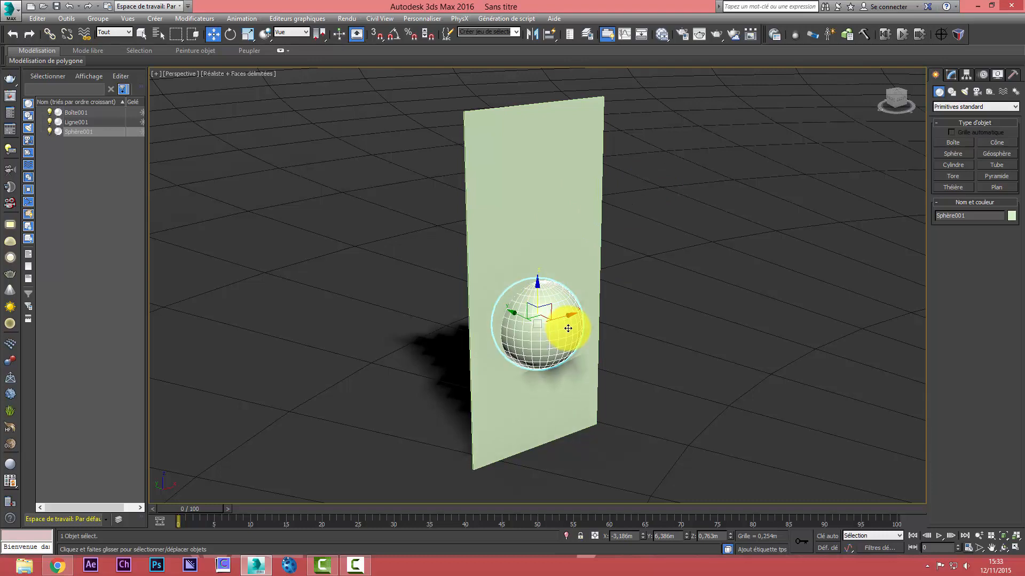
# Widen the glass pane to about 1.254 m
pyautogui.click(556, 210)
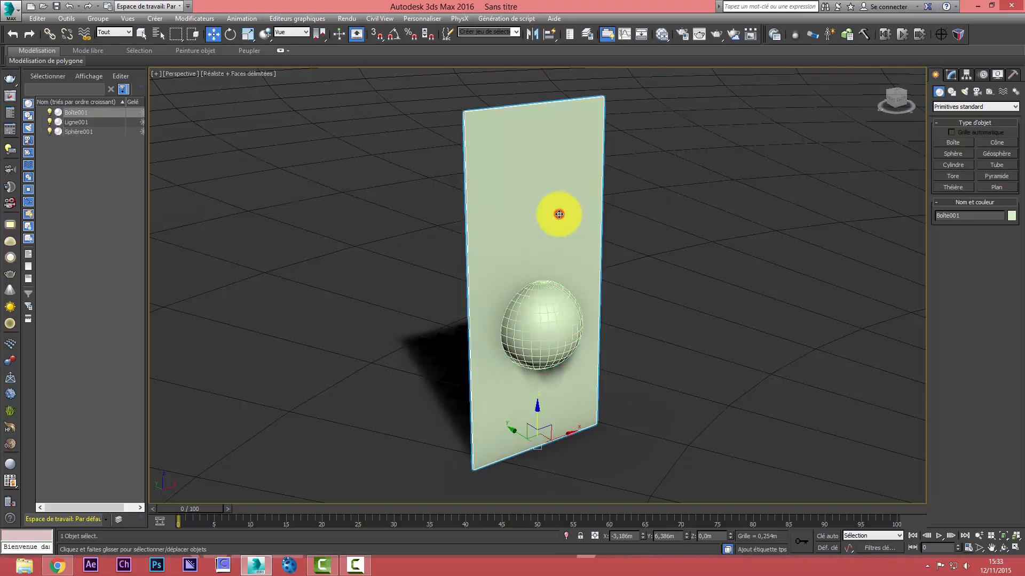
pyautogui.click(950, 76)
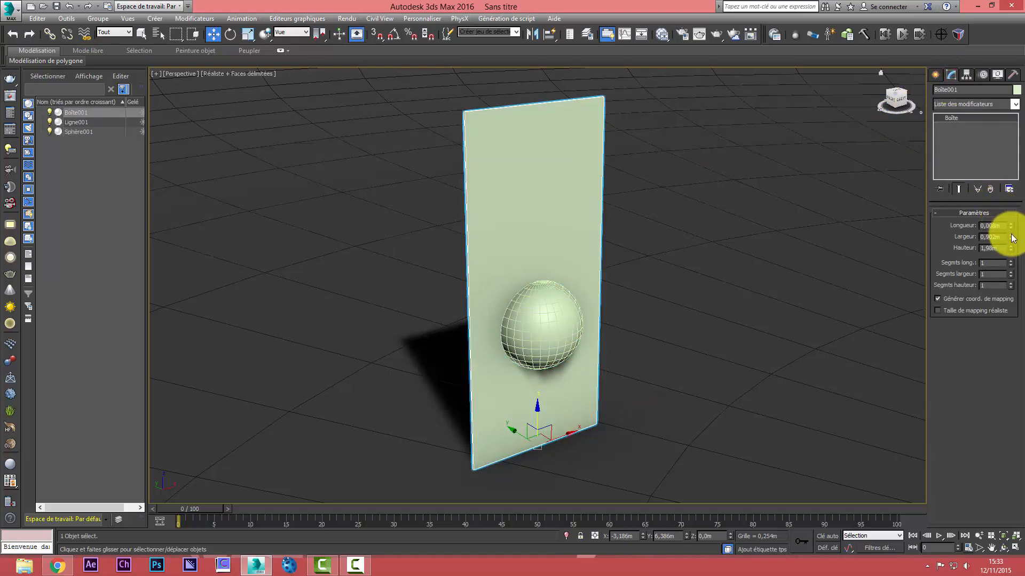
pyautogui.moveTo(1013, 238); pyautogui.dragTo(1010, 223)
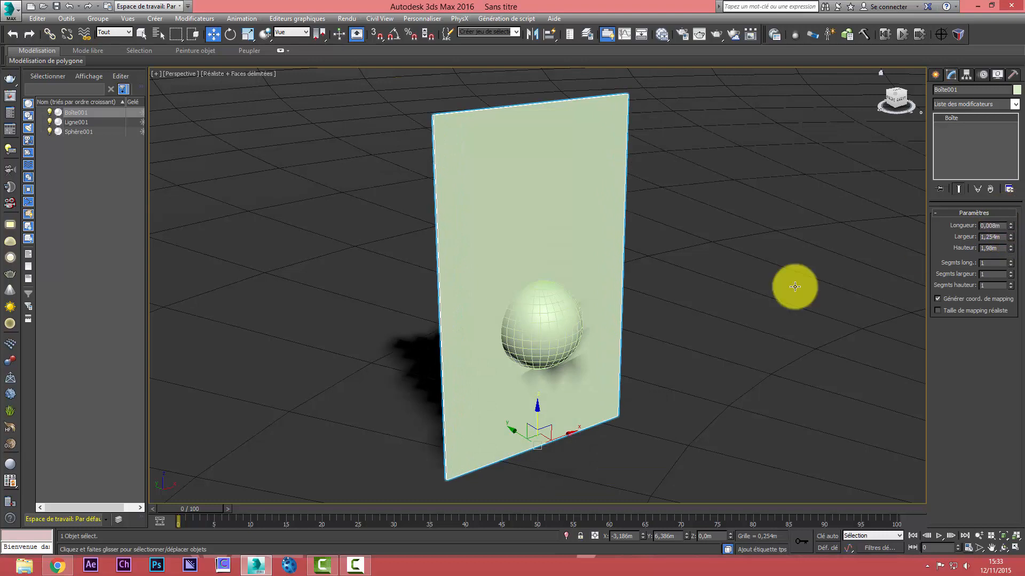
# Select the sphere and enable angle snapping with a 90-degree increment
pyautogui.click(516, 321)
pyautogui.click(392, 34)
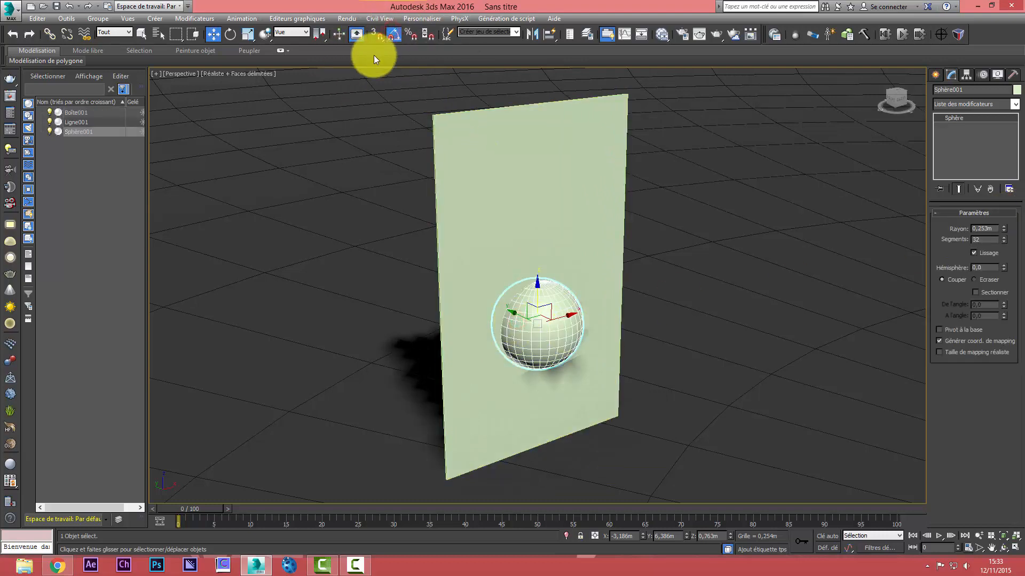
pyautogui.rightClick(389, 37)
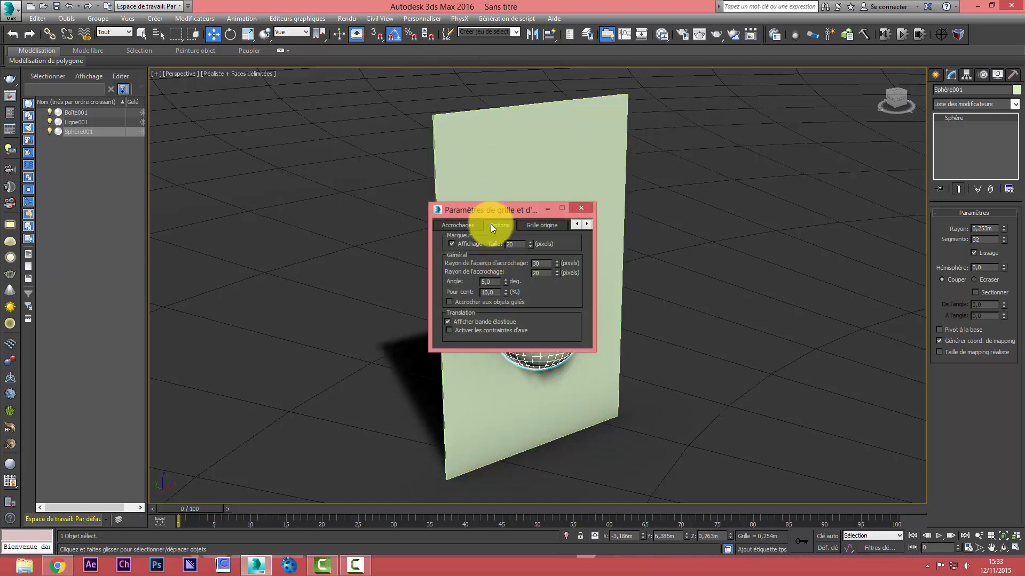
pyautogui.moveTo(492, 214); pyautogui.dragTo(206, 133)
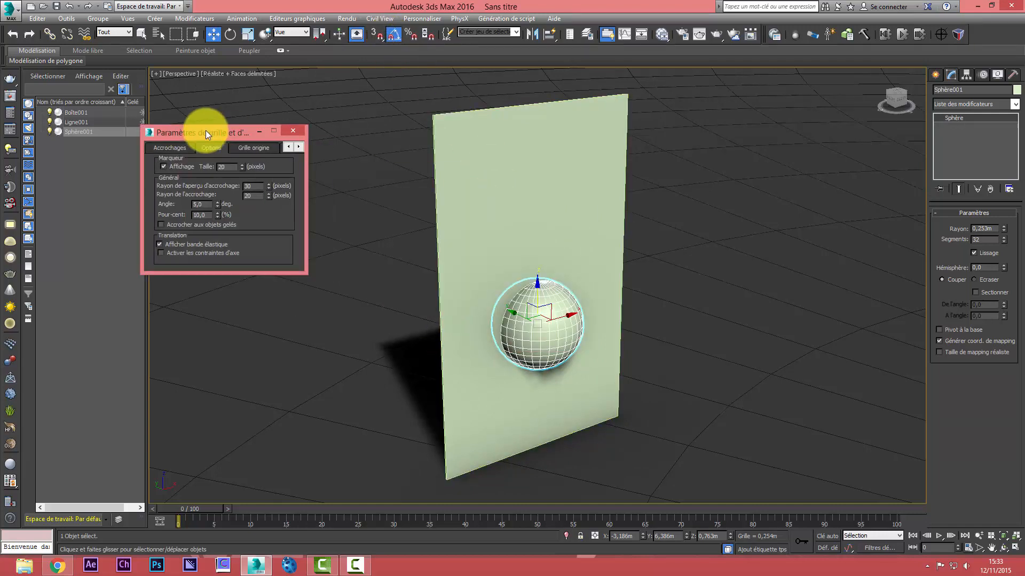
pyautogui.click(392, 35)
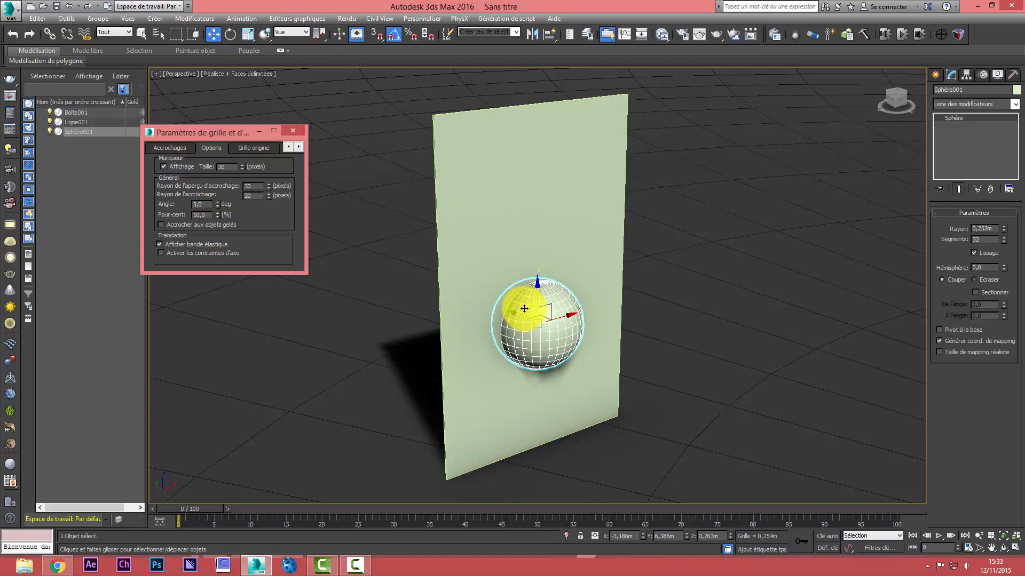
pyautogui.doubleClick(203, 206)
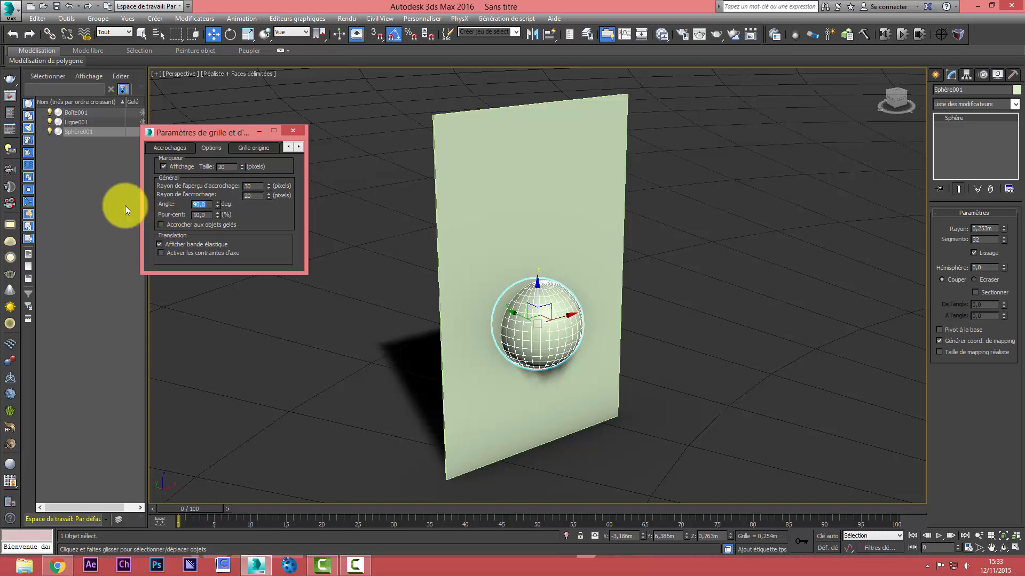
# Rotate the sphere 90 degrees about its Y axis, close the snap settings and turn angle snapping off
pyautogui.click(229, 38)
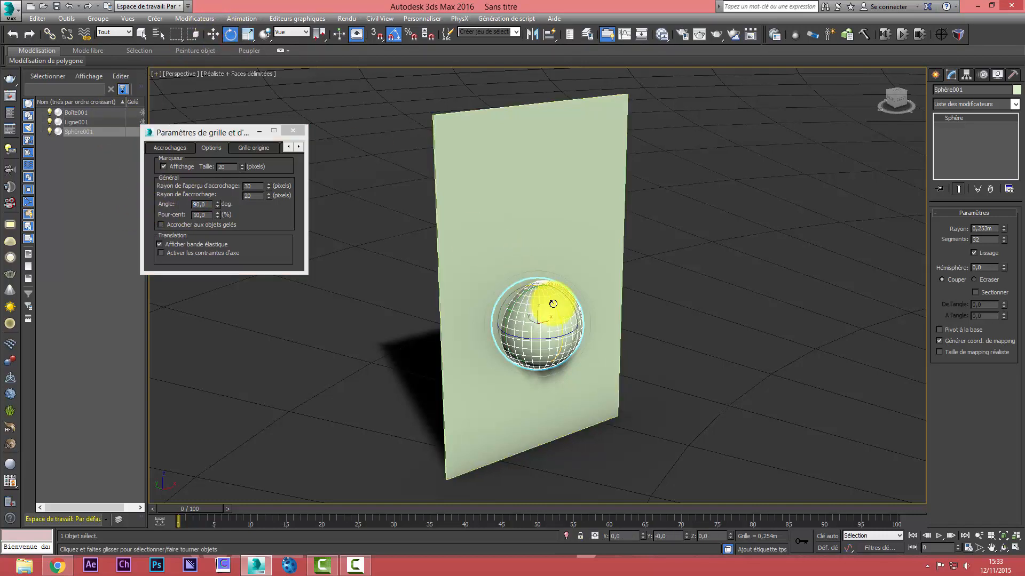
pyautogui.moveTo(507, 305); pyautogui.dragTo(510, 309)
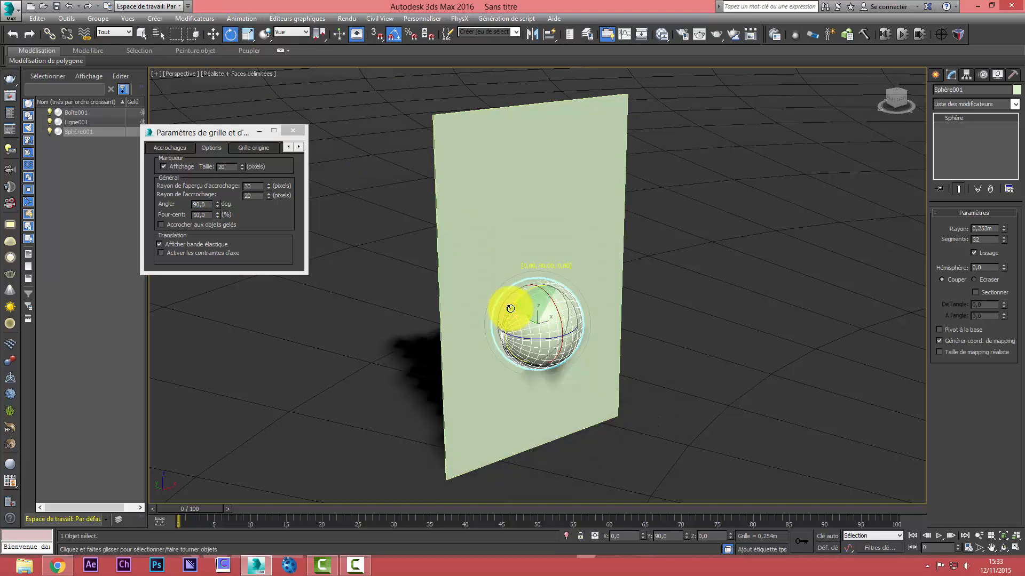
pyautogui.click(296, 132)
pyautogui.click(394, 35)
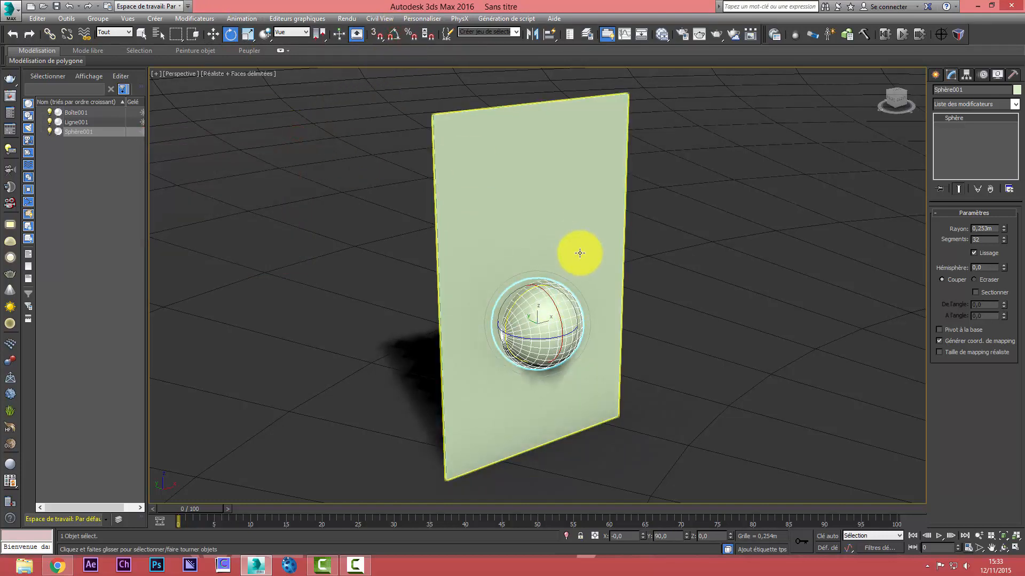
# Hide every object except the sphere and show it framed in all four viewports
pyautogui.rightClick(547, 314)
pyautogui.click(519, 237)
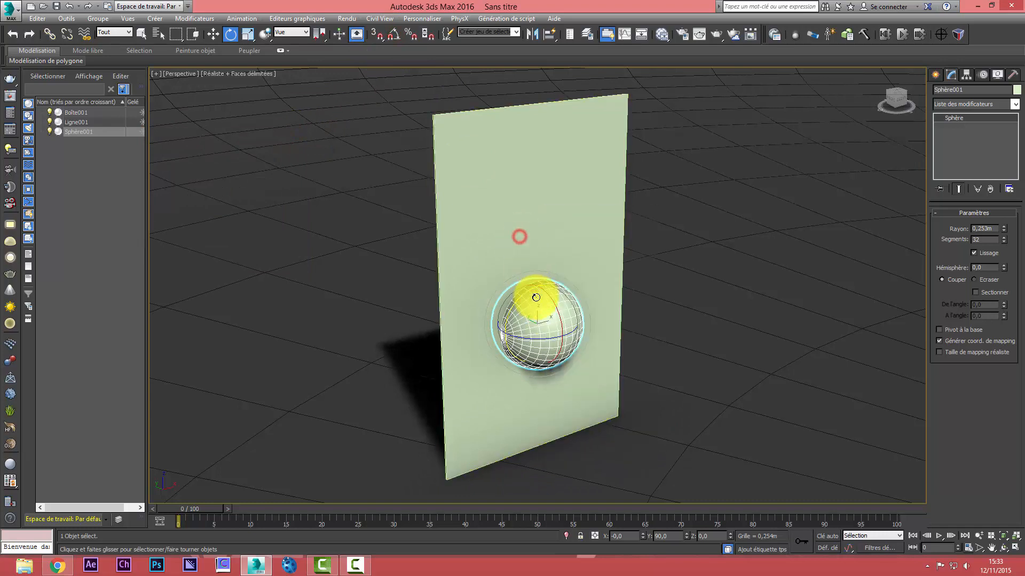
pyautogui.rightClick(536, 297)
pyautogui.click(572, 262)
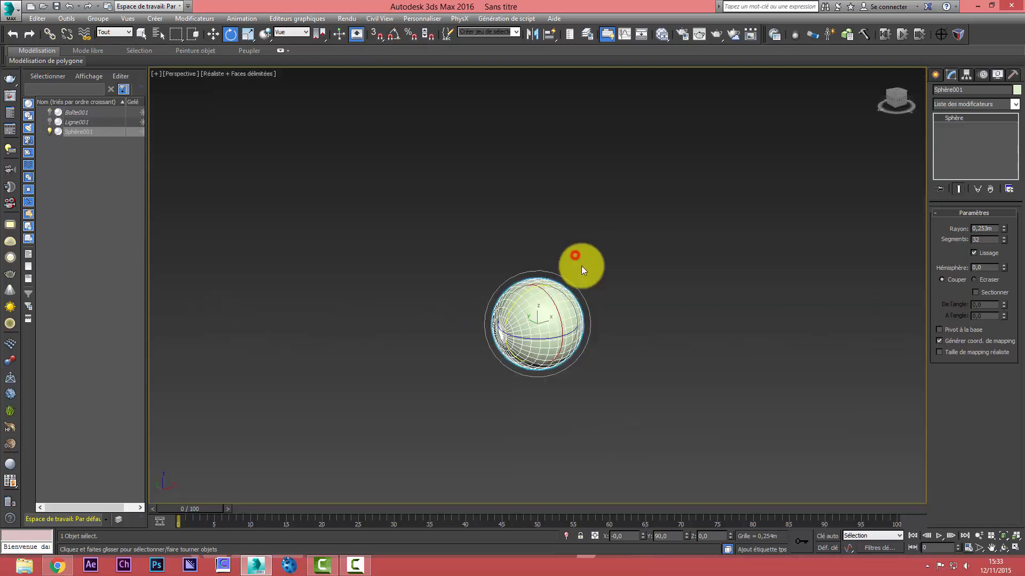
pyautogui.click(1008, 537)
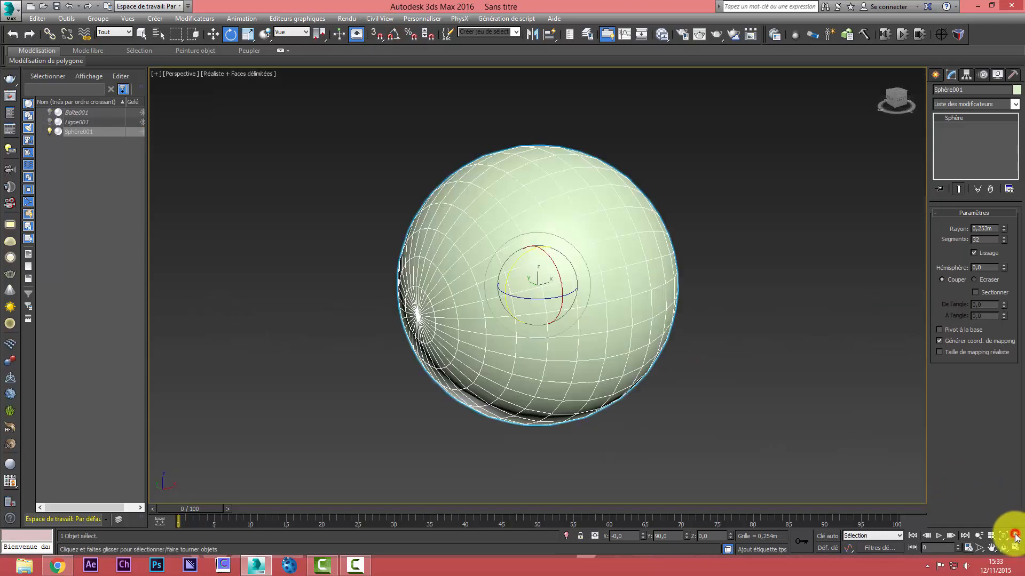
pyautogui.click(1003, 548)
pyautogui.moveTo(635, 329); pyautogui.dragTo(563, 312)
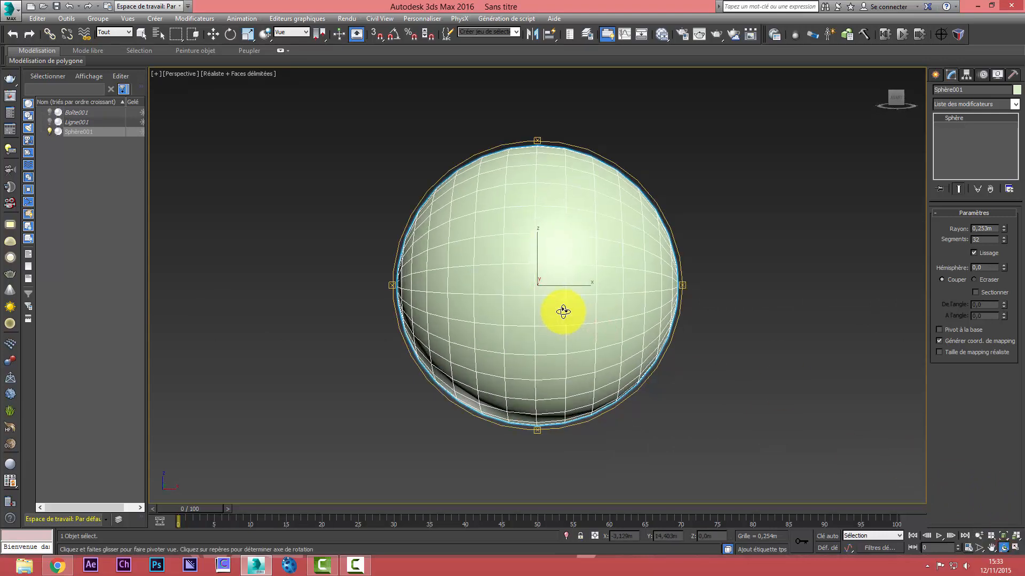
pyautogui.hotkey('alt', 'w')
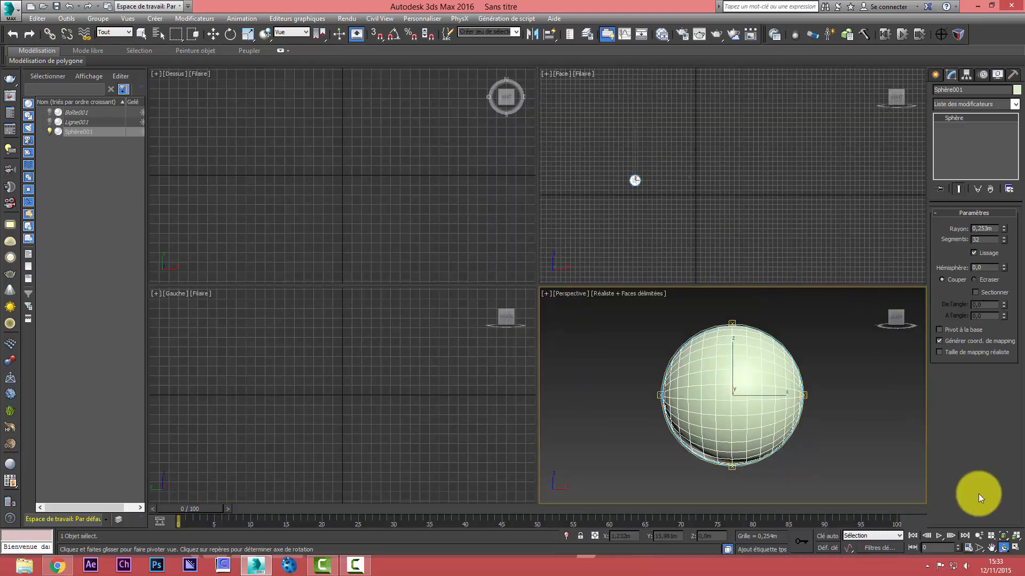
pyautogui.click(1013, 535)
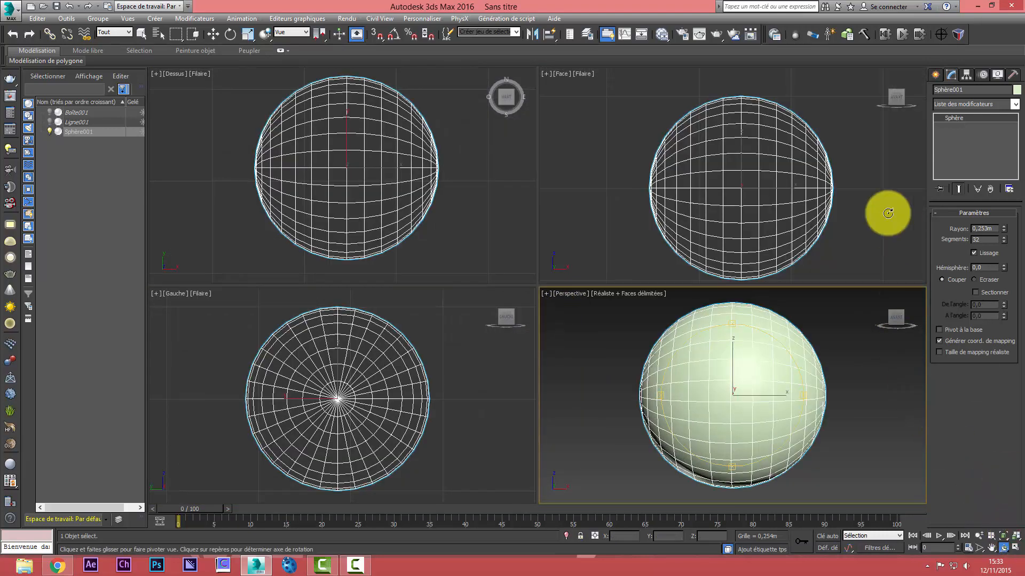
# Convert the sphere to an editable poly in the front view and enter polygon selection mode
pyautogui.rightClick(854, 147)
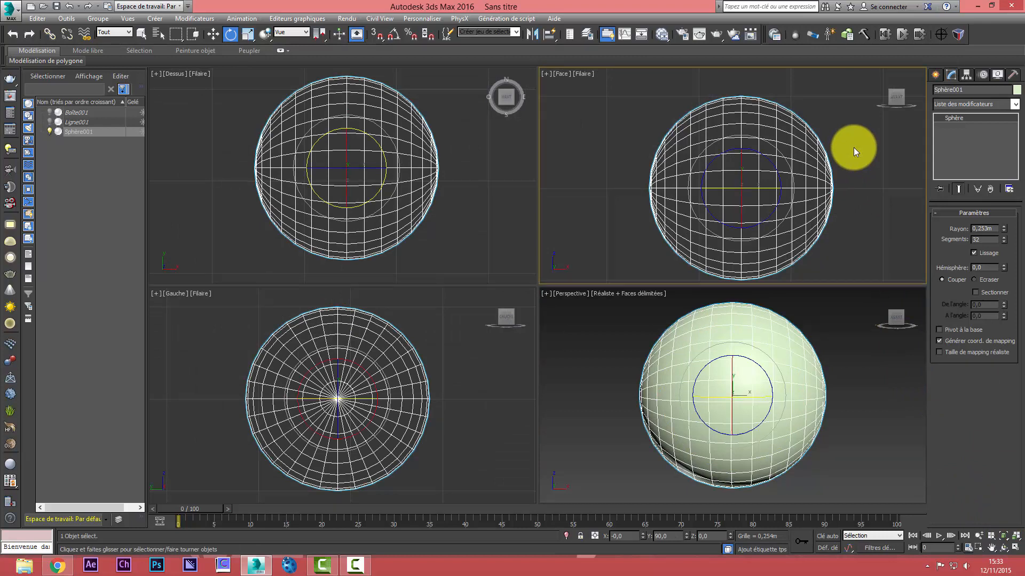
pyautogui.rightClick(806, 149)
pyautogui.moveTo(872, 256)
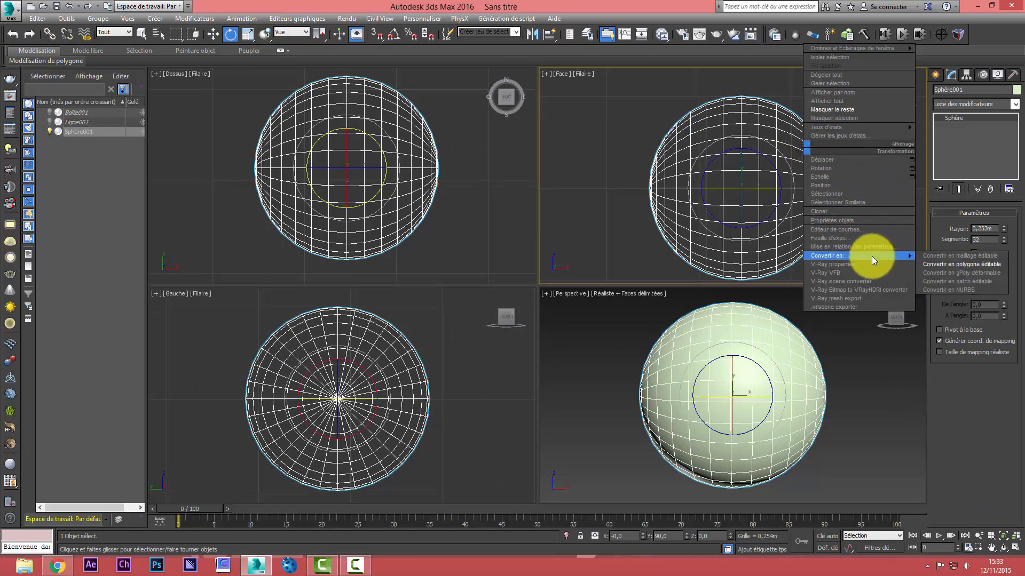
pyautogui.click(952, 264)
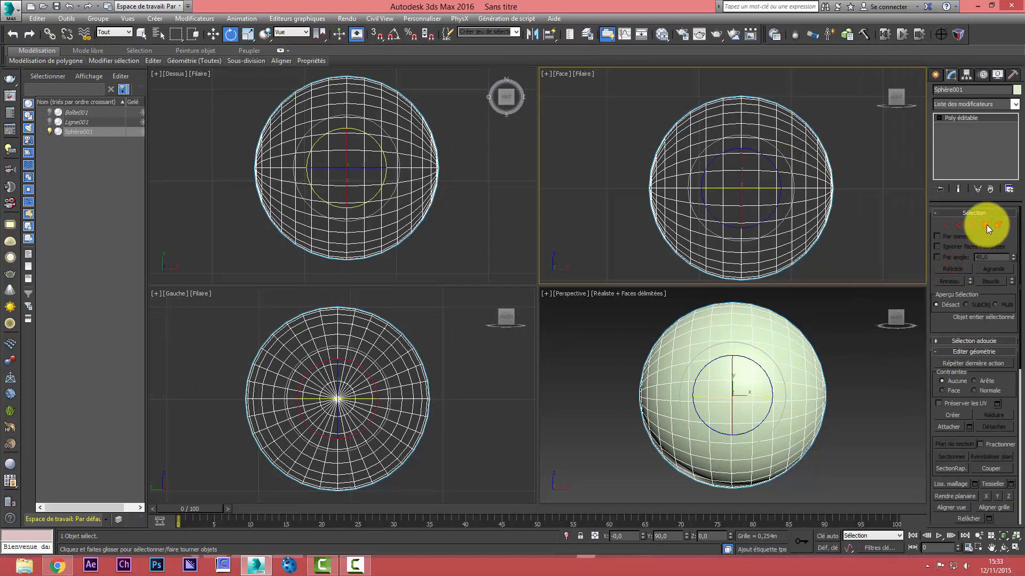
pyautogui.click(985, 225)
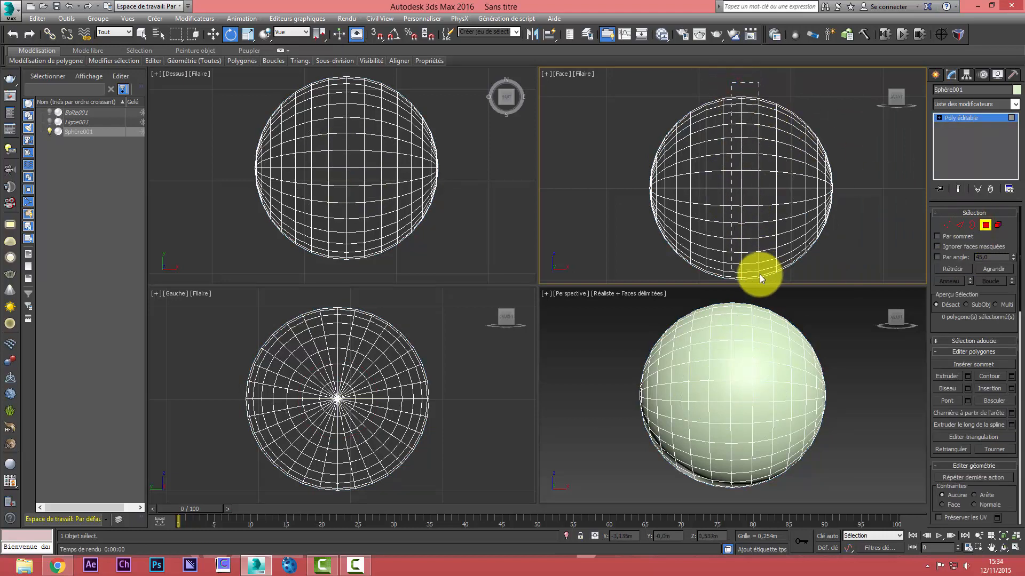
# Select the sphere's two central polygon rings in the front view and extrude them by local normal with a height of -0.035 m
pyautogui.moveTo(760, 274); pyautogui.dragTo(757, 291)
pyautogui.hotkey('alt', 'w')
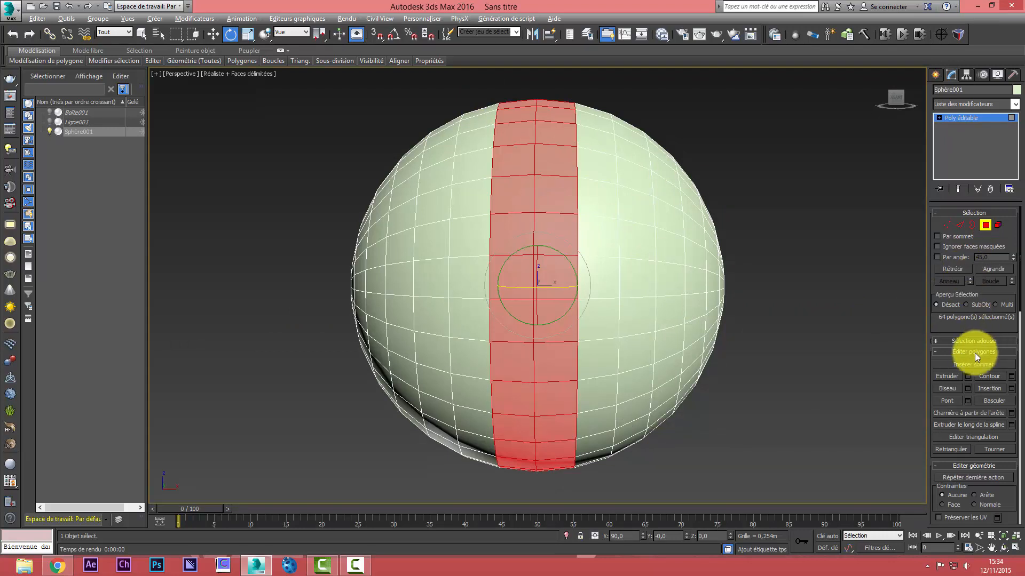
pyautogui.click(967, 376)
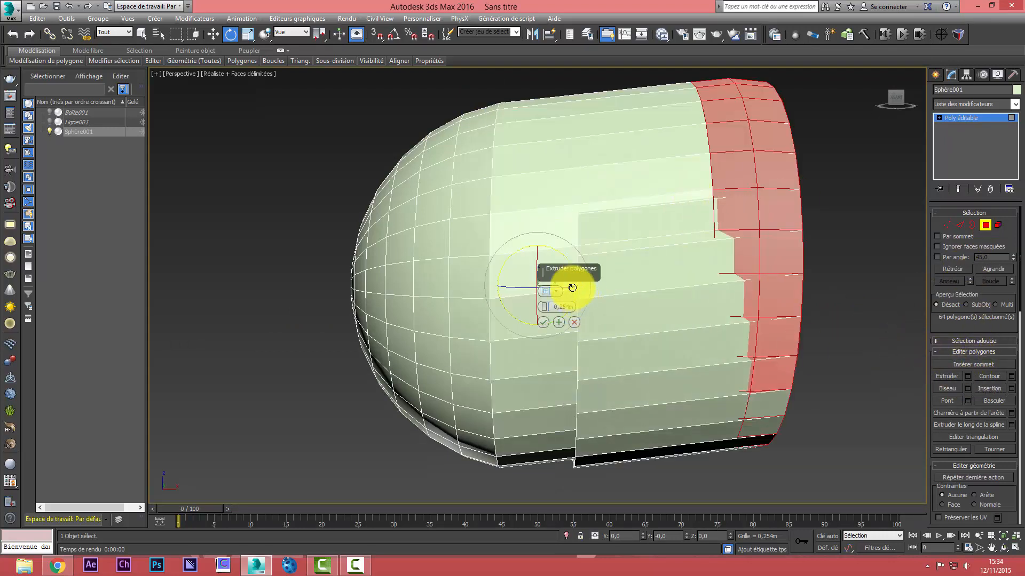
pyautogui.moveTo(562, 276); pyautogui.dragTo(245, 305)
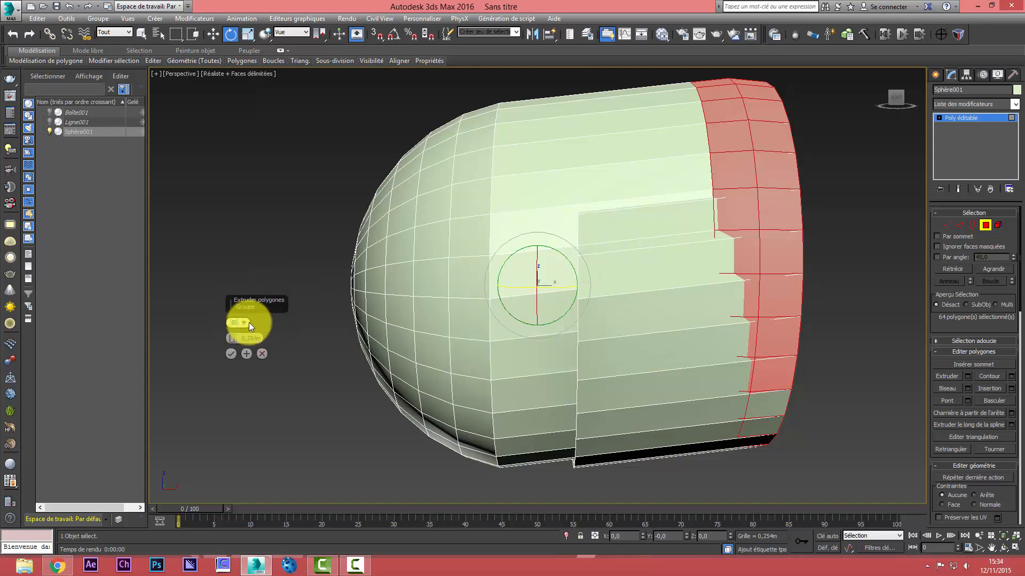
pyautogui.click(244, 324)
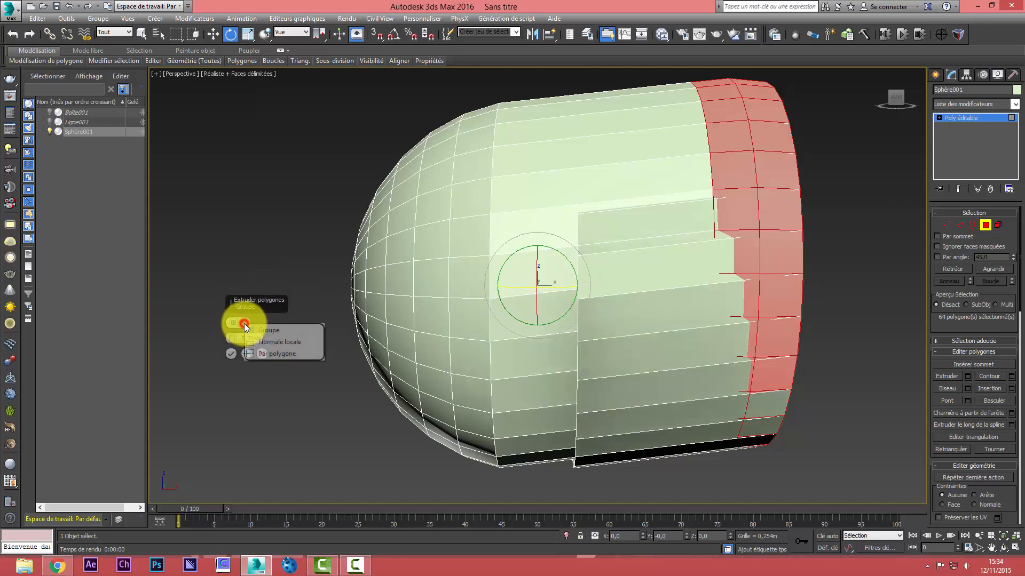
pyautogui.click(289, 341)
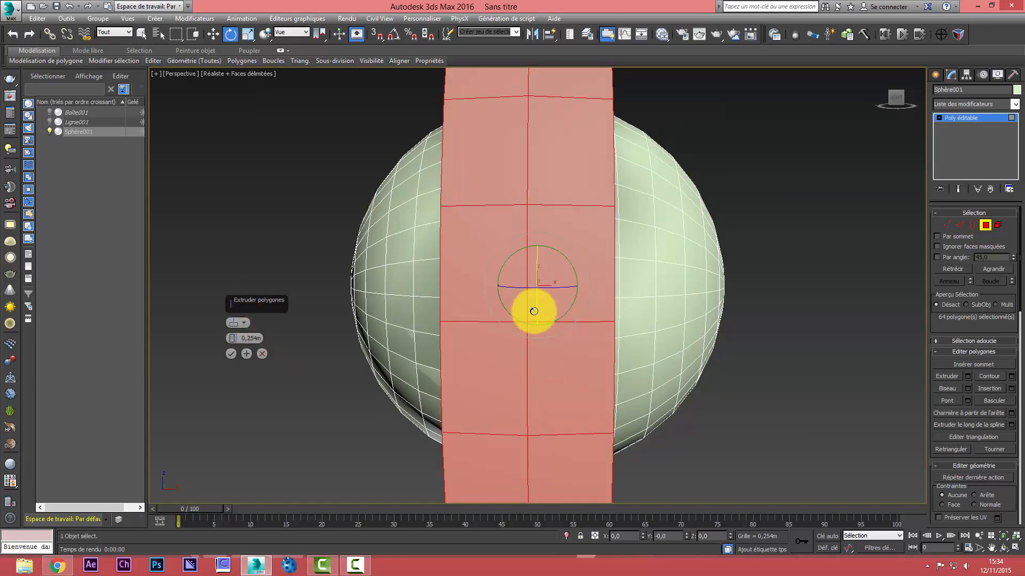
pyautogui.moveTo(234, 341); pyautogui.dragTo(251, 394)
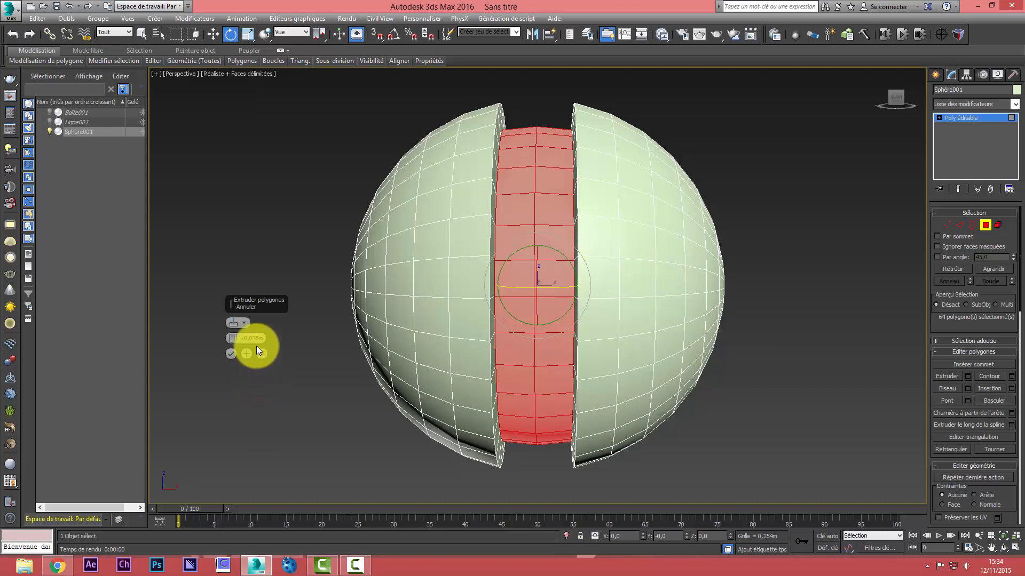
pyautogui.click(229, 354)
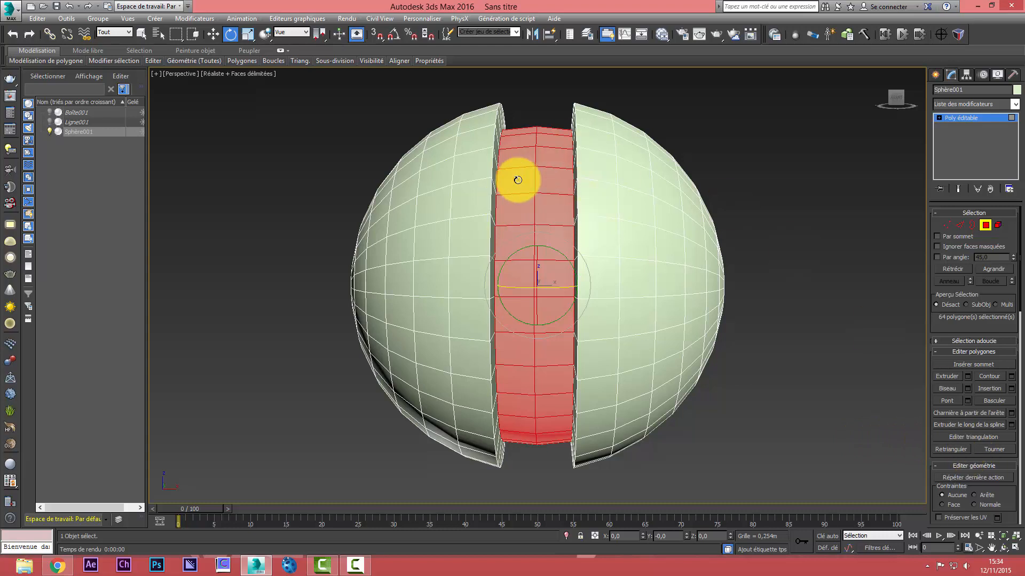
# Assign material ID 1 to the polygons of the recessed central band
pyautogui.moveTo(1002, 486); pyautogui.dragTo(988, 203)
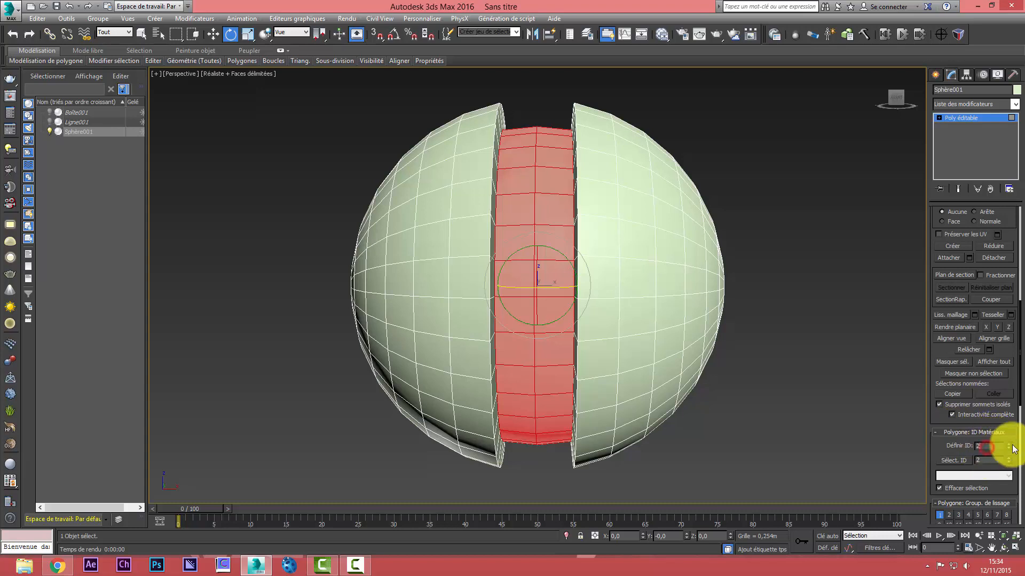
pyautogui.click(650, 249)
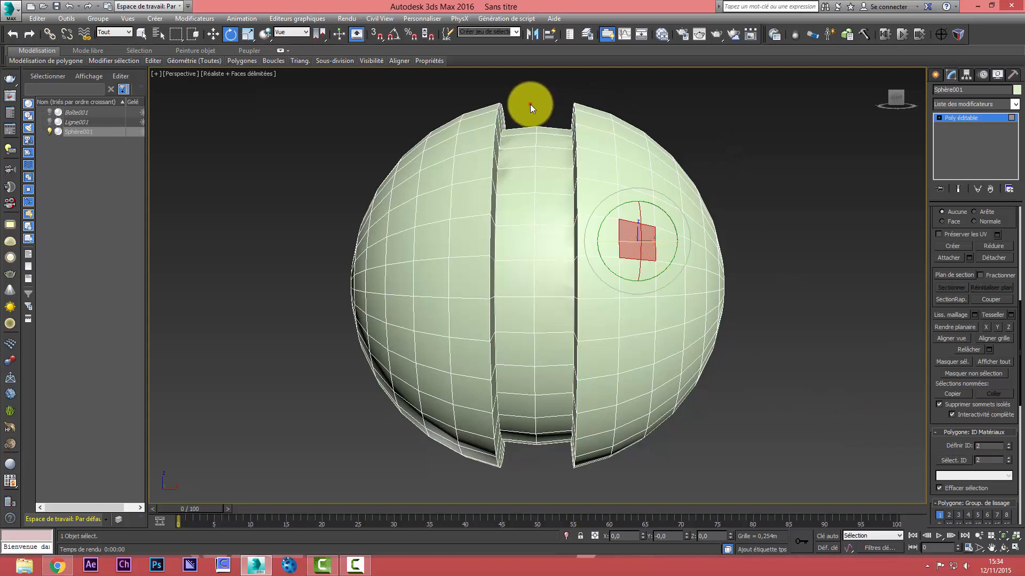
pyautogui.moveTo(529, 105); pyautogui.dragTo(541, 463)
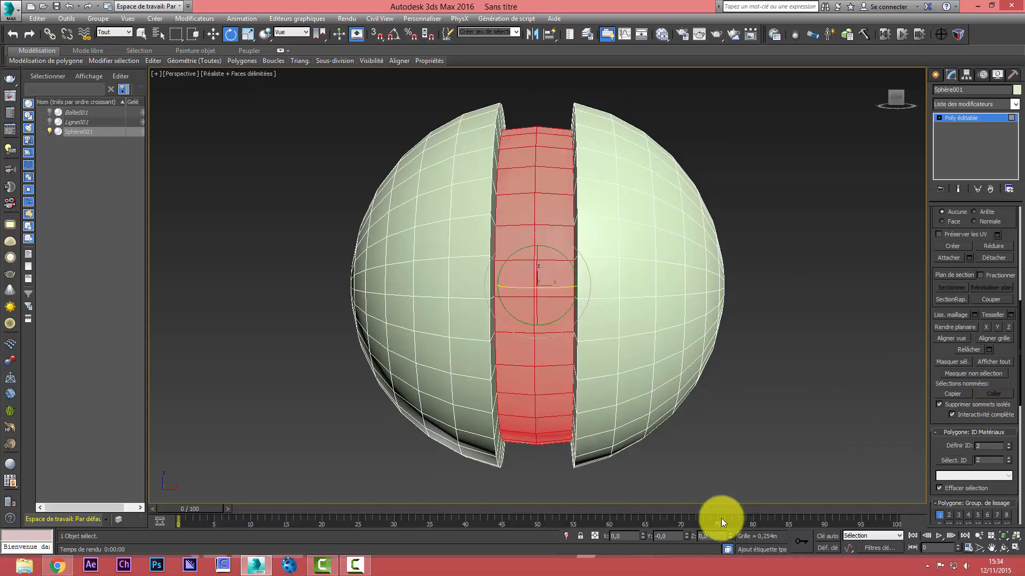
pyautogui.click(990, 445)
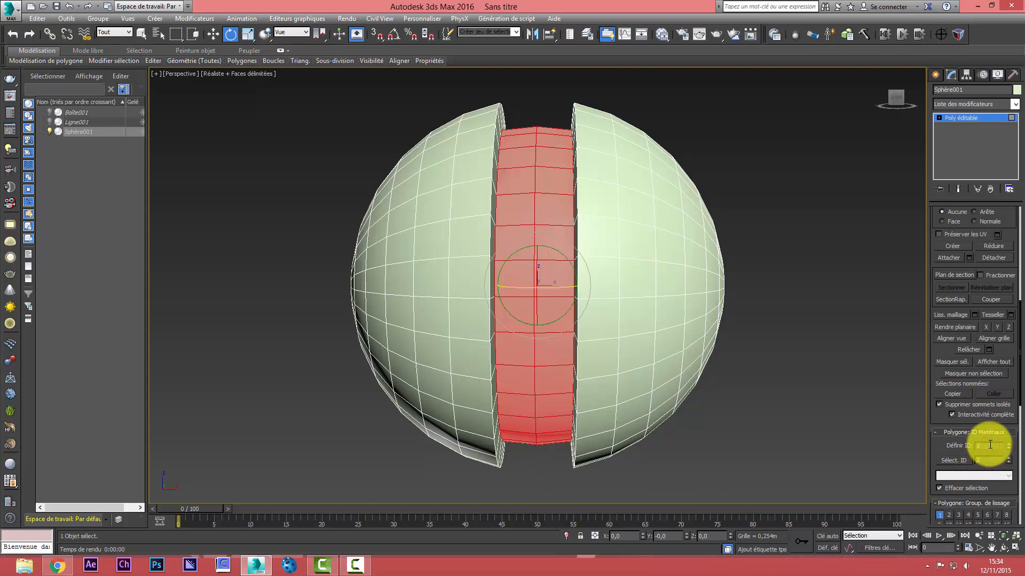
# Clear the selection, reselect the central band by material ID 1, and scale it narrower along the X axis
pyautogui.click(800, 360)
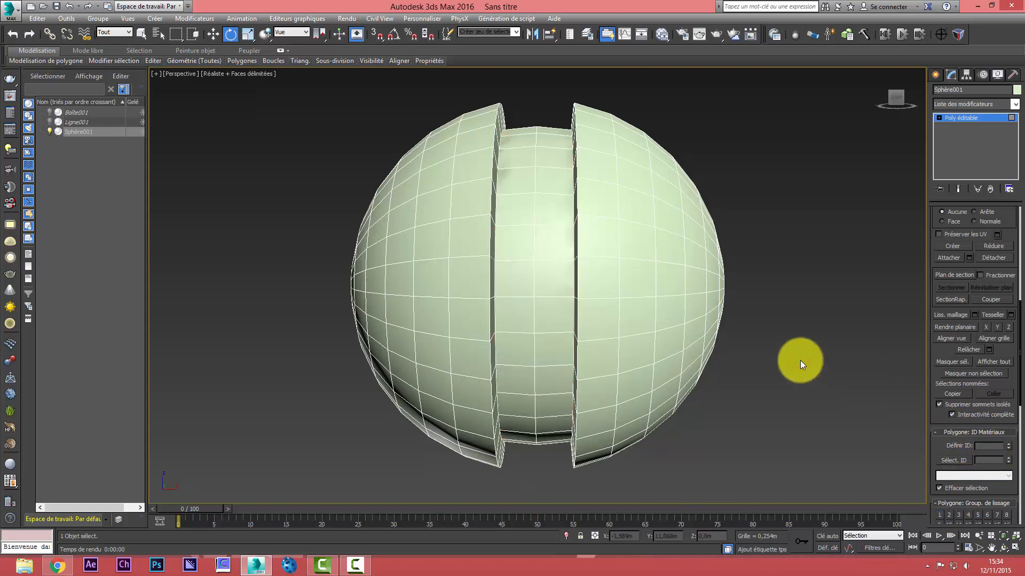
pyautogui.click(981, 458)
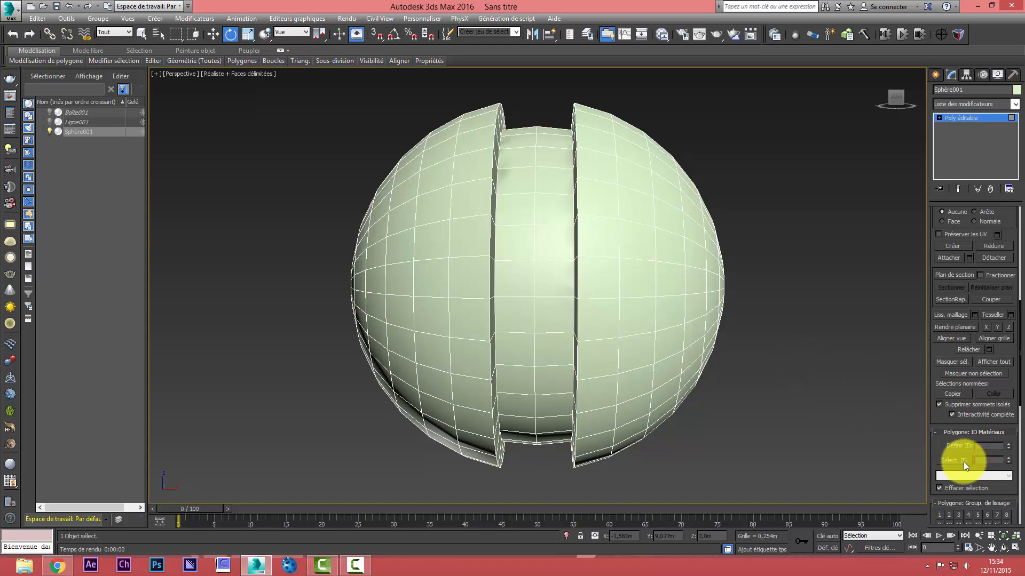
pyautogui.write('1')
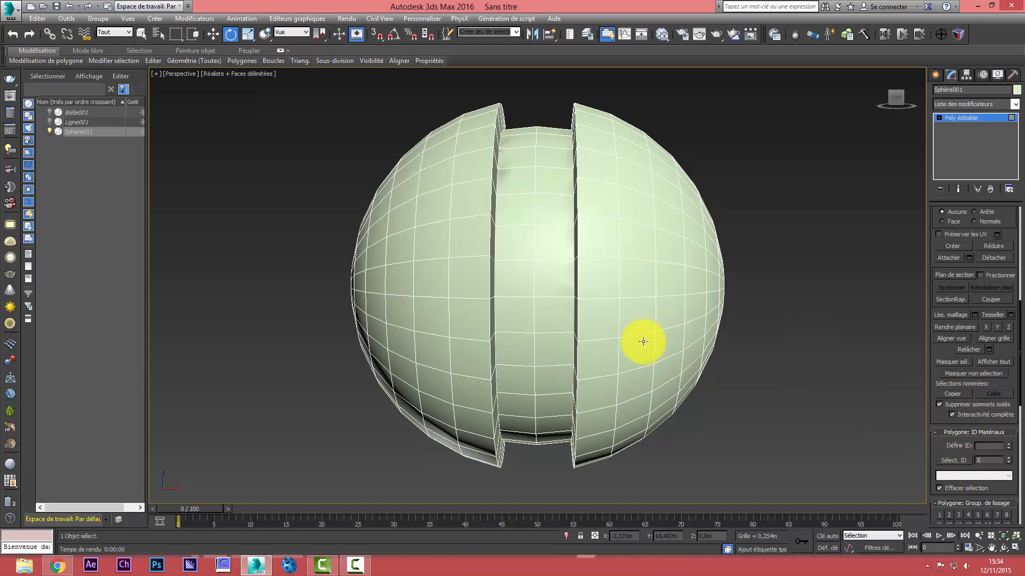
pyautogui.click(954, 463)
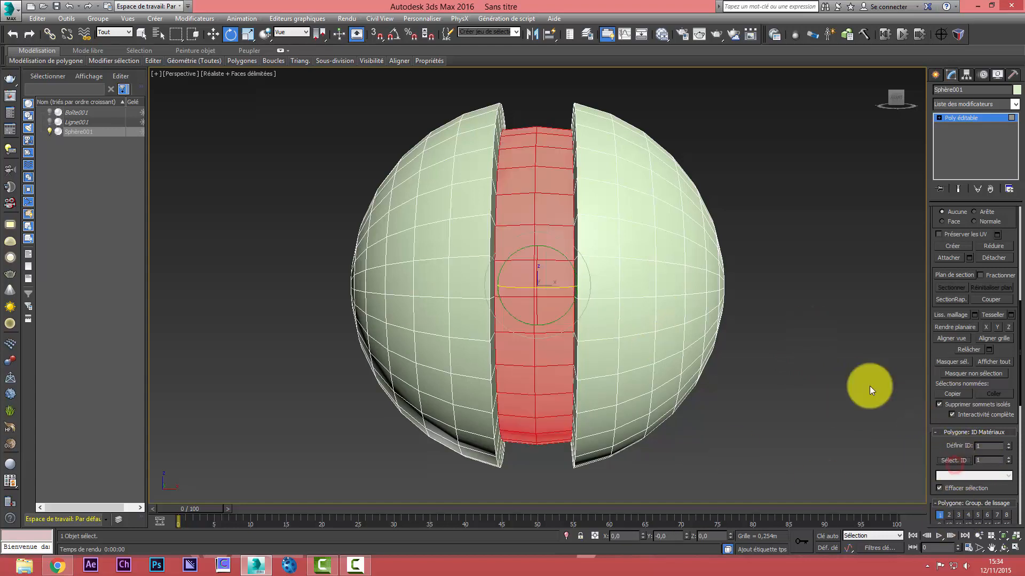
pyautogui.click(248, 36)
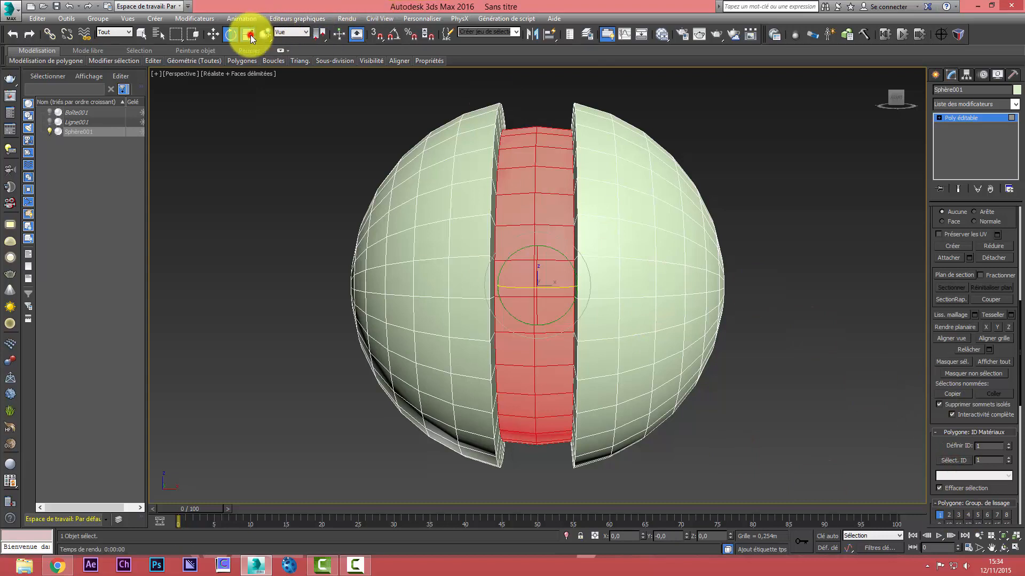
pyautogui.moveTo(592, 283); pyautogui.dragTo(575, 280)
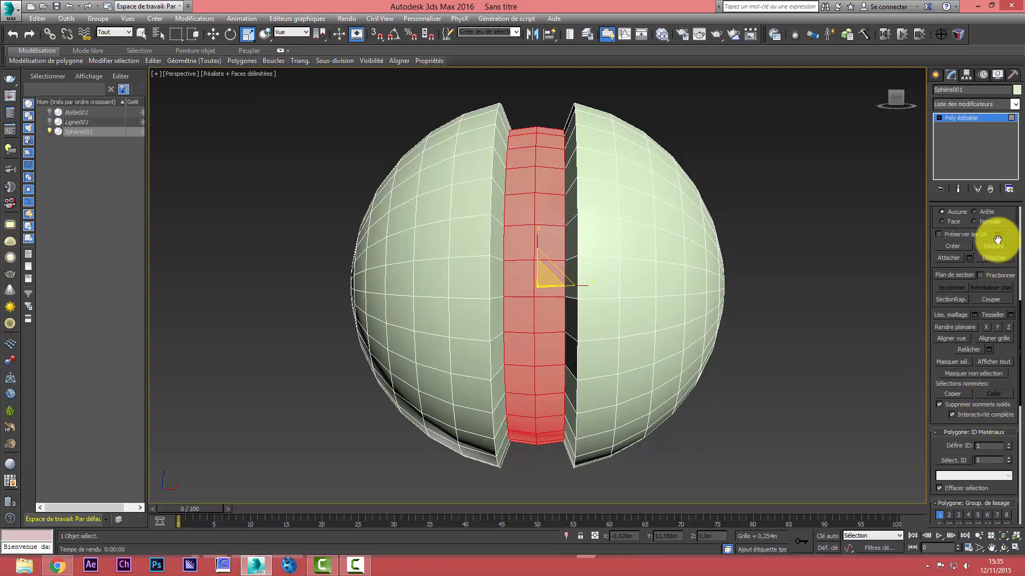
# In a maximized top view, extrude the sphere's right-hand cap polygons by -0.035 m along local normals and assign them material ID 1
pyautogui.moveTo(1000, 218); pyautogui.dragTo(1021, 513)
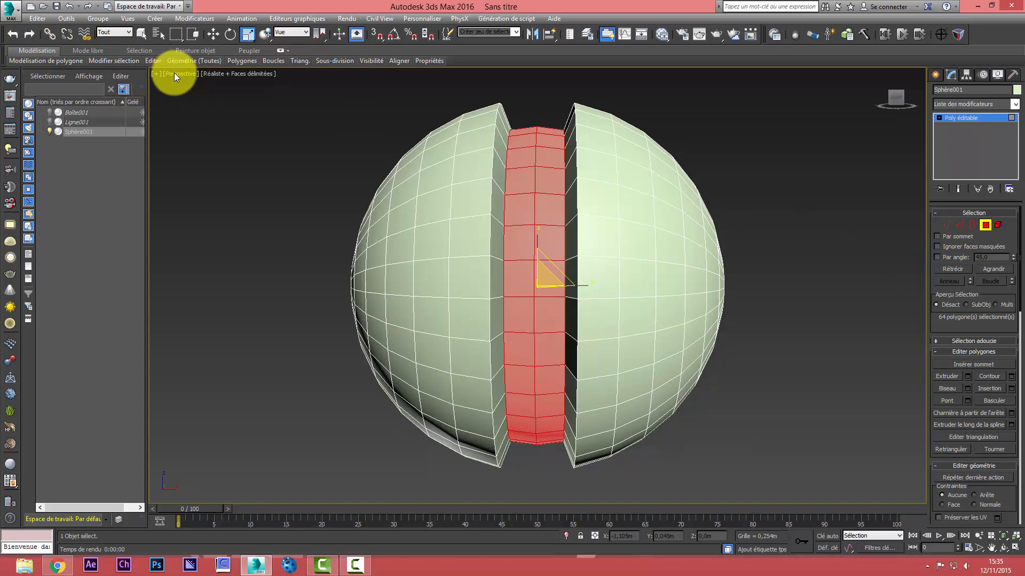
pyautogui.hotkey('alt', 'w')
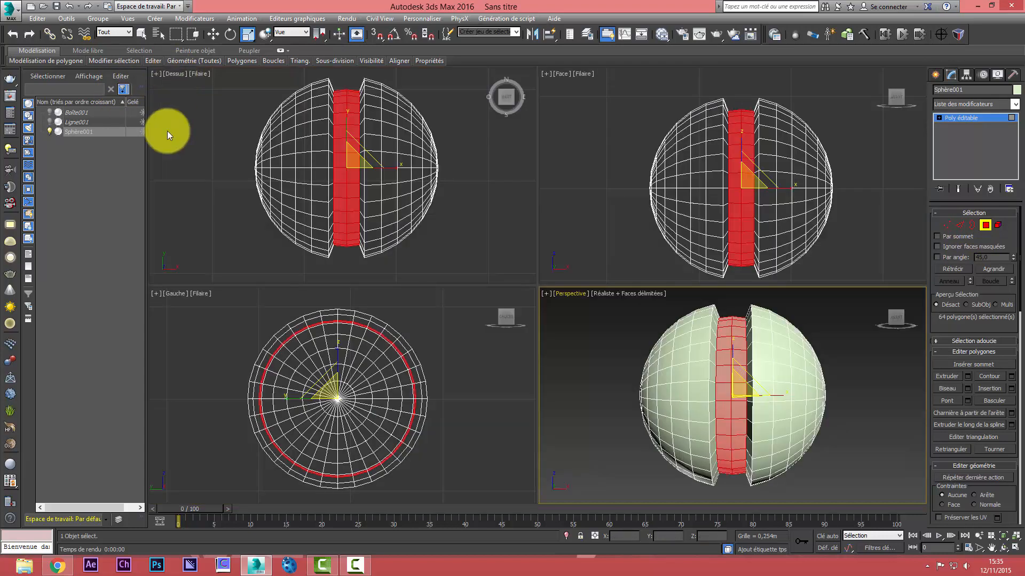
pyautogui.rightClick(450, 100)
pyautogui.hotkey('alt', 'w')
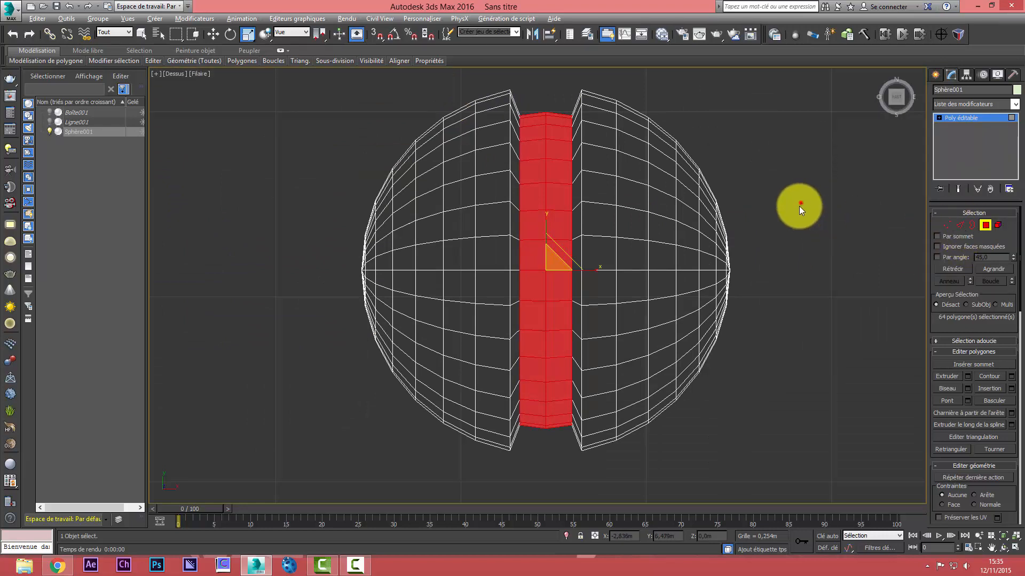
pyautogui.moveTo(799, 202); pyautogui.dragTo(726, 354)
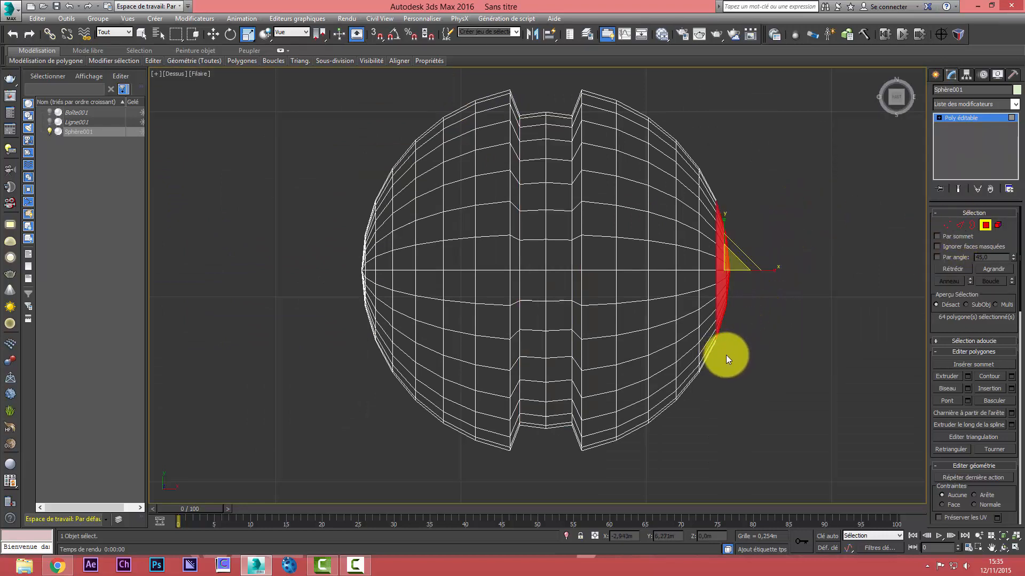
pyautogui.click(968, 377)
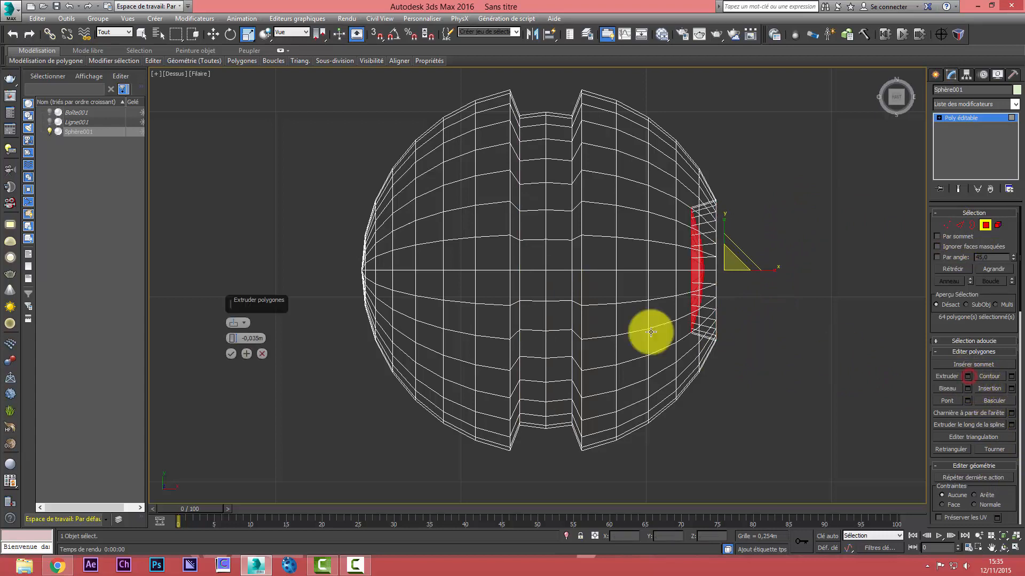
pyautogui.click(230, 353)
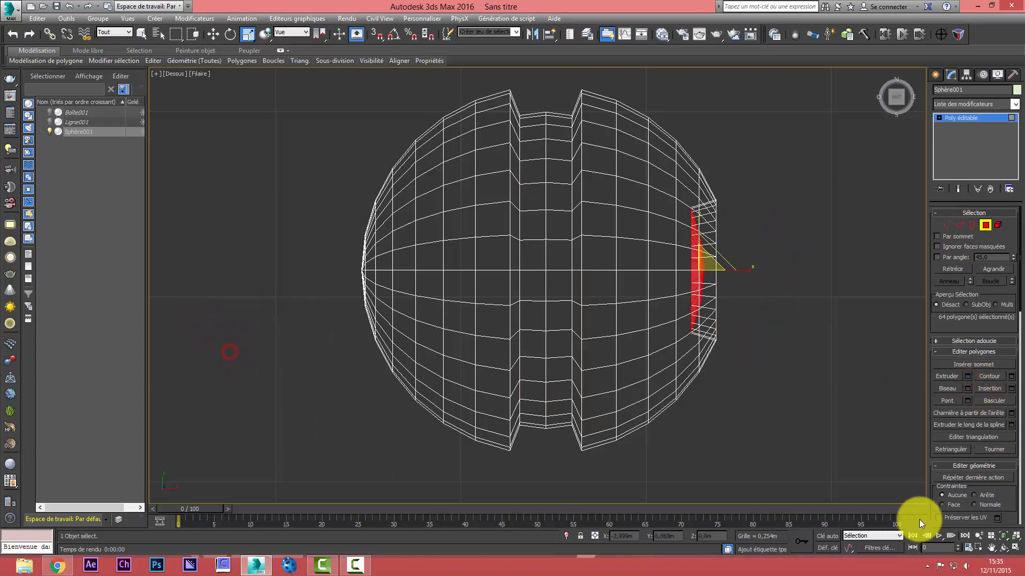
pyautogui.moveTo(998, 504); pyautogui.dragTo(1002, 163)
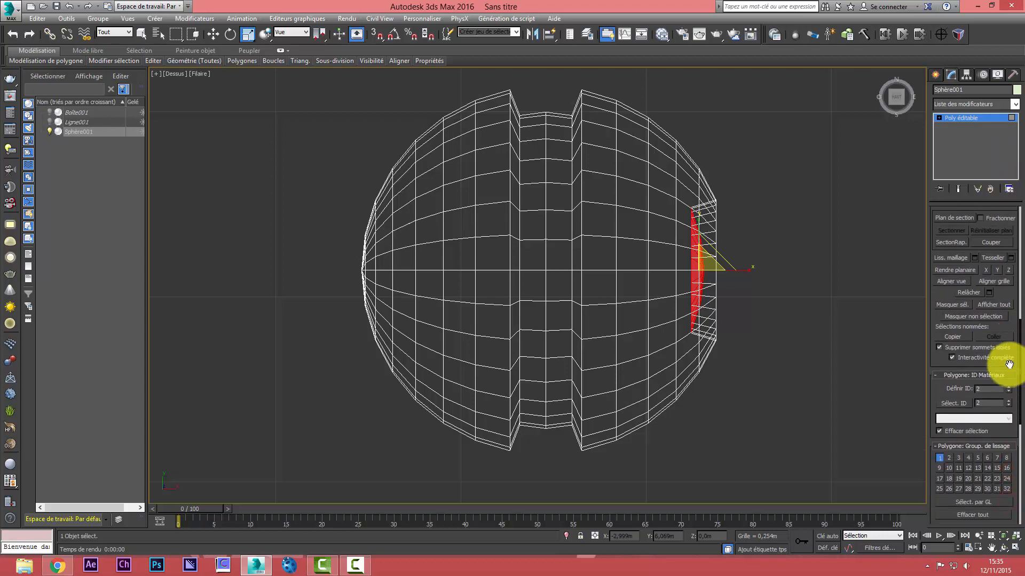
pyautogui.click(989, 388)
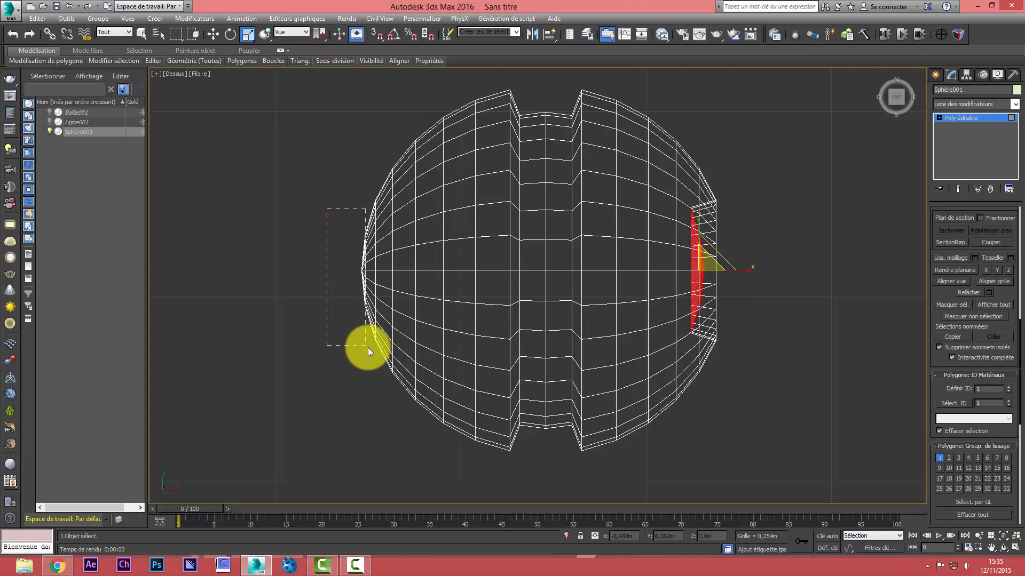
# Extrude the sphere's left-hand cap polygons by -0.035 m along local normals and assign them material ID 1
pyautogui.moveTo(367, 348); pyautogui.dragTo(373, 351)
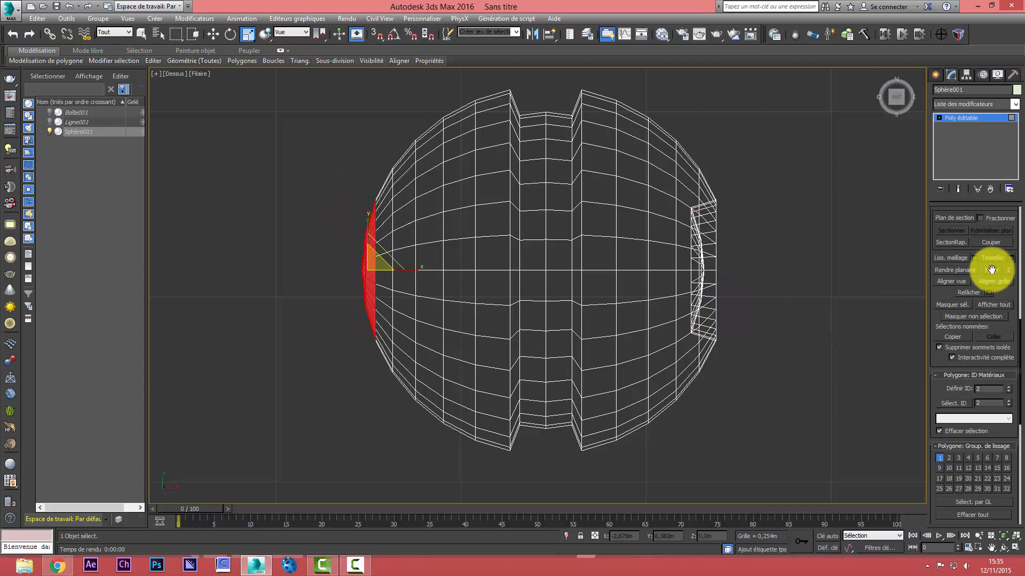
pyautogui.moveTo(970, 237); pyautogui.dragTo(987, 484)
pyautogui.click(967, 284)
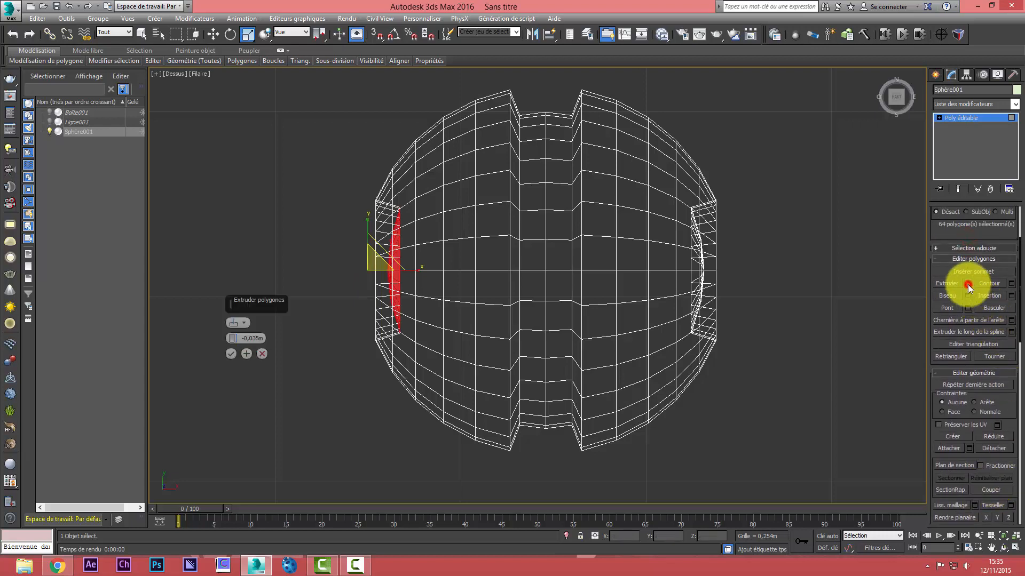
pyautogui.click(231, 353)
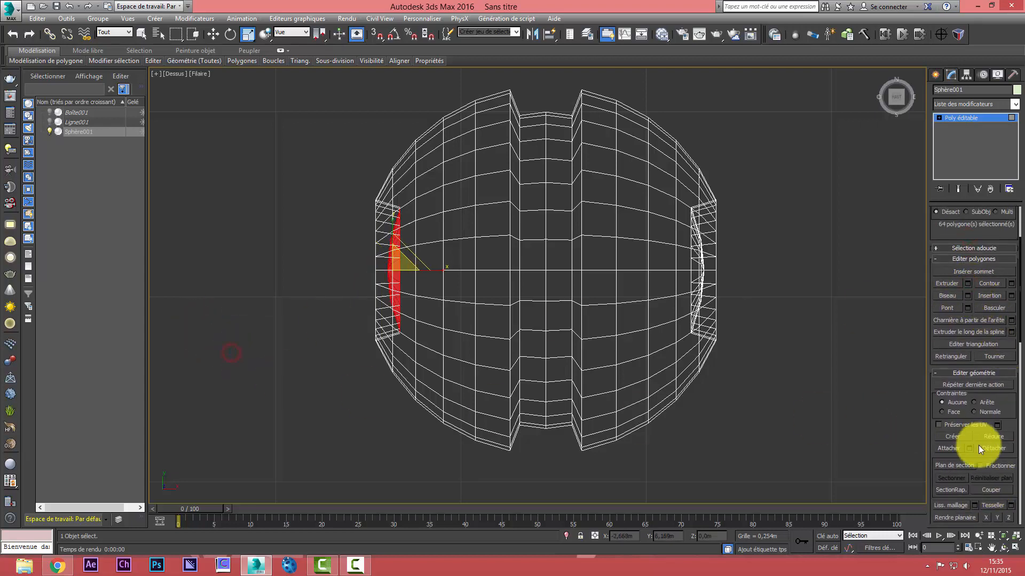
pyautogui.moveTo(984, 453); pyautogui.dragTo(965, 164)
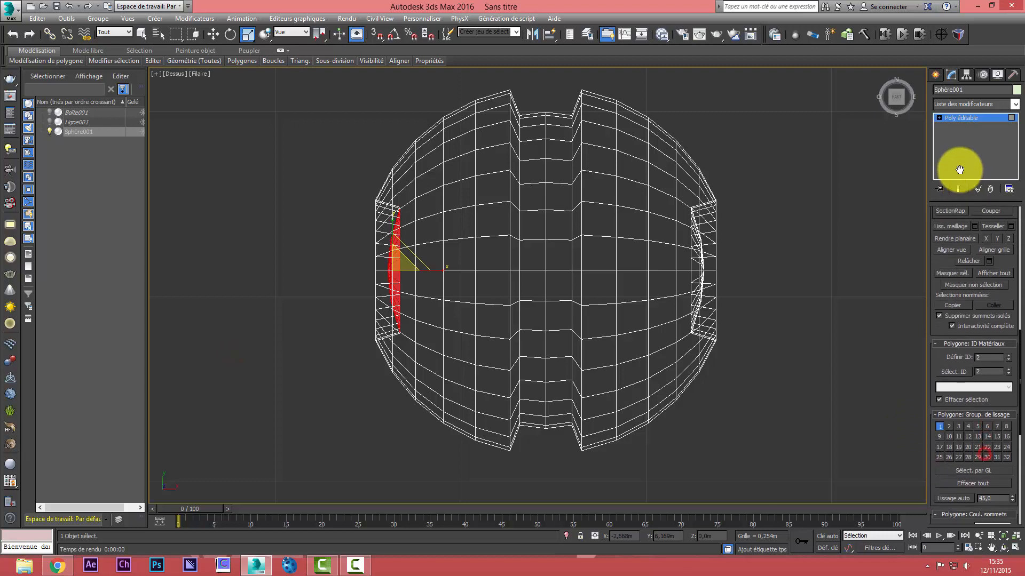
pyautogui.click(983, 352)
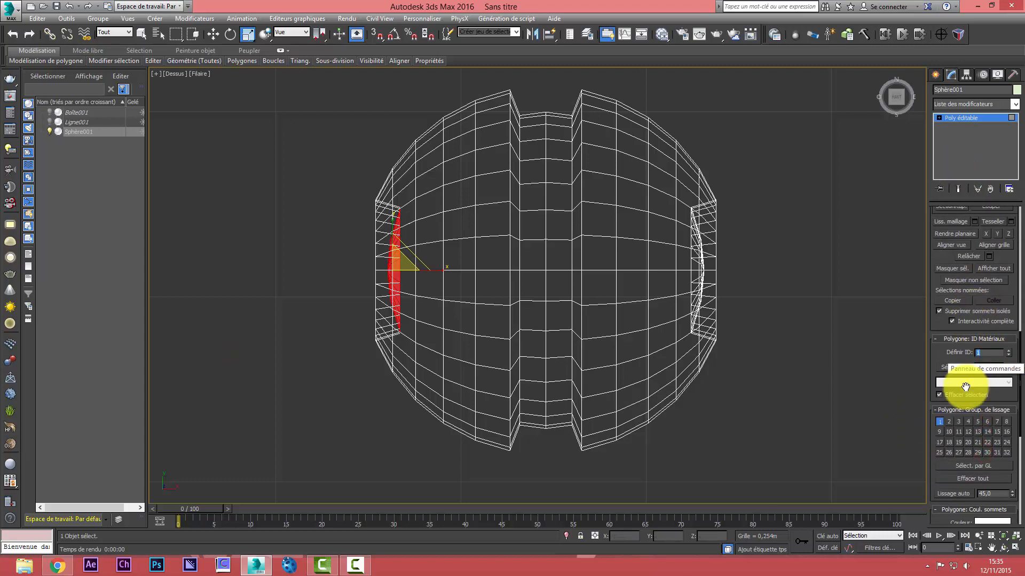
# Clear the selection and select all polygons with material ID 1
pyautogui.click(799, 438)
pyautogui.click(988, 367)
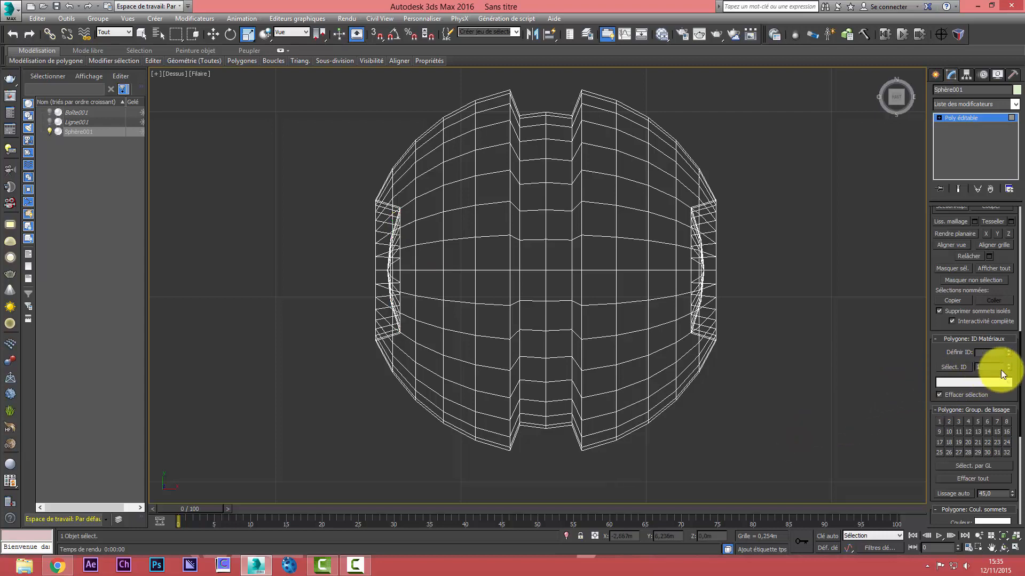
pyautogui.click(961, 366)
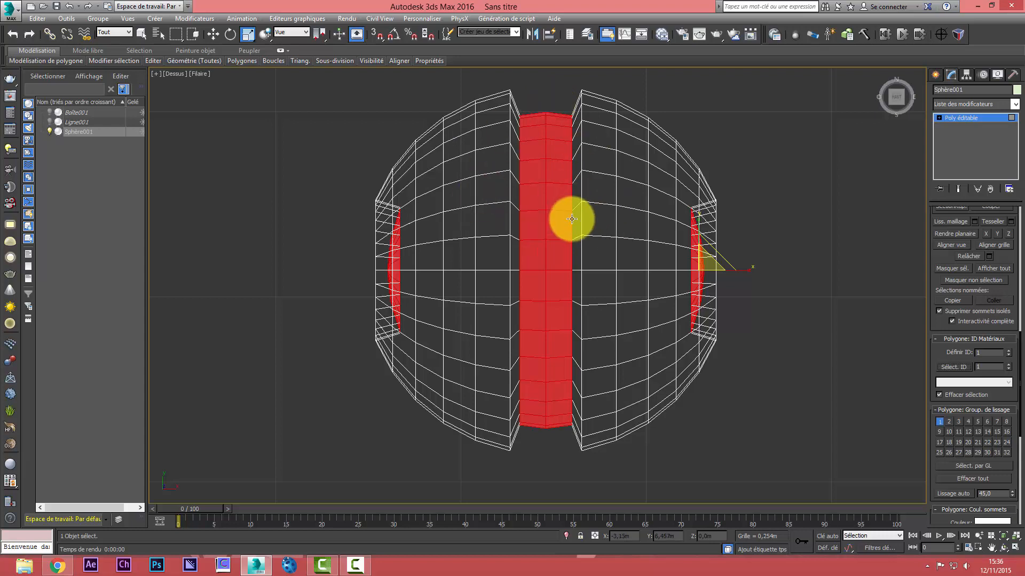
# Change the material ID of the selected central band and both recessed caps to 2
pyautogui.click(983, 353)
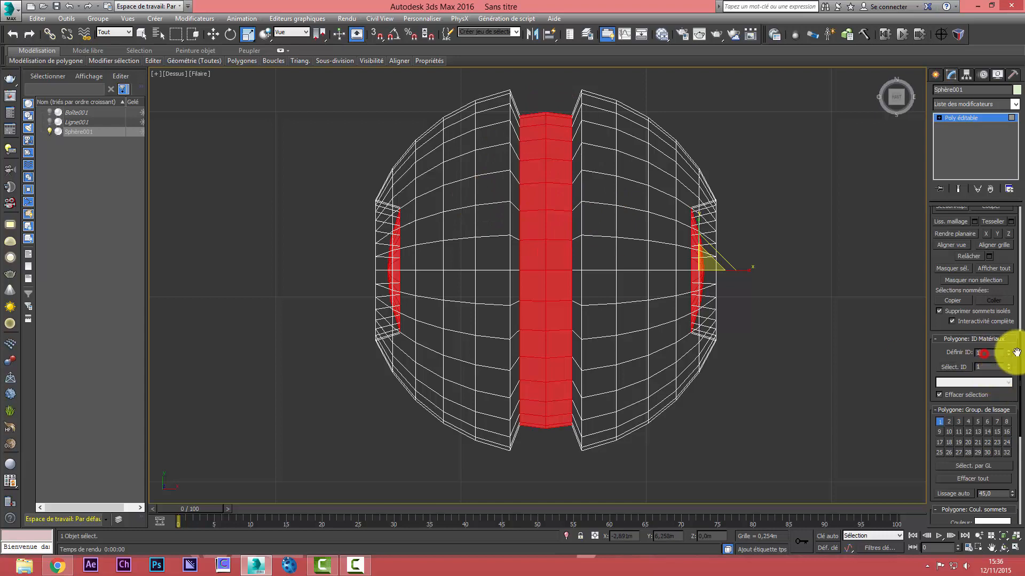
pyautogui.write('2')
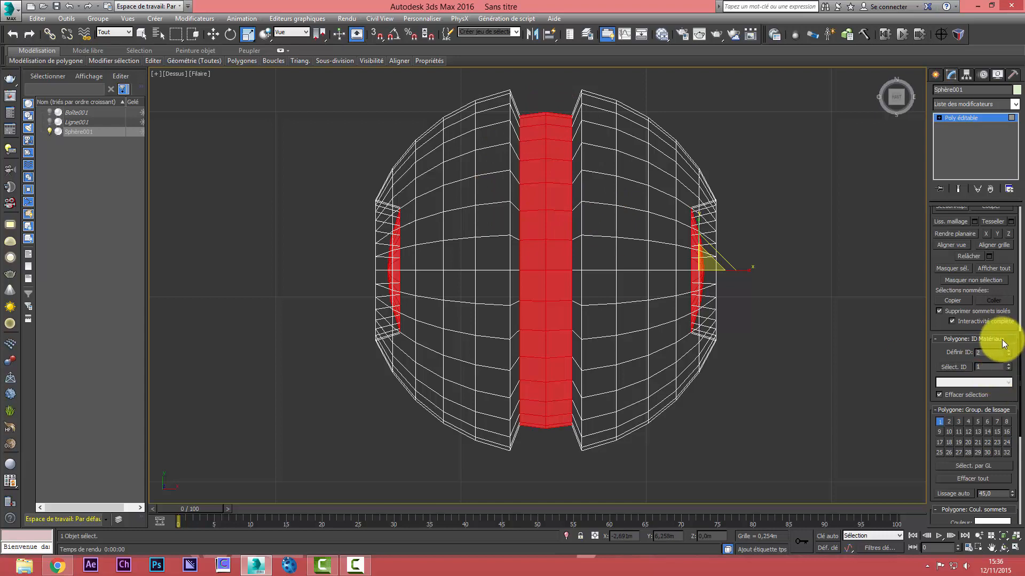
pyautogui.click(981, 368)
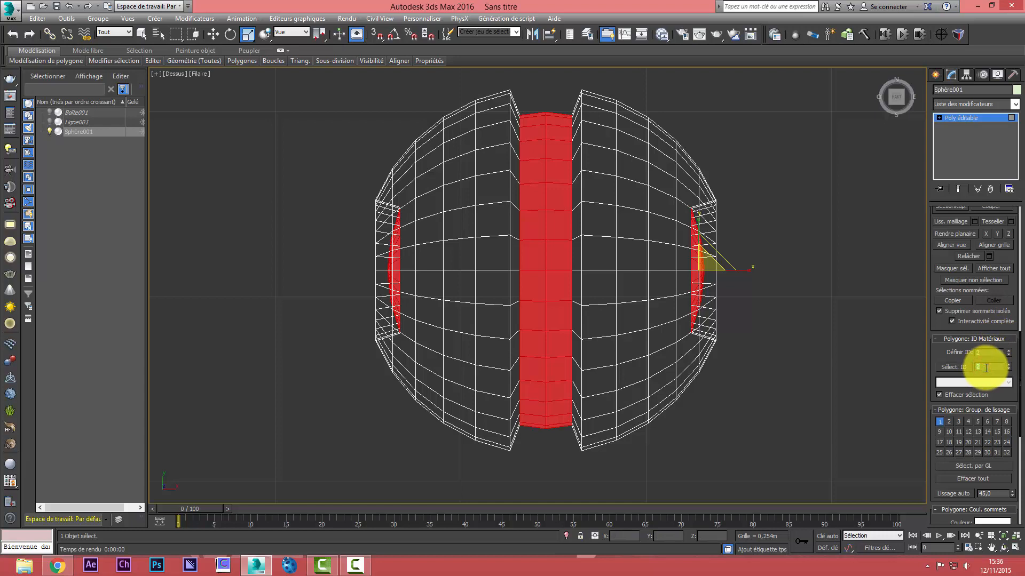
# Undo the last change to the band's and caps' material ID and select all polygons with material ID 2
pyautogui.click(962, 367)
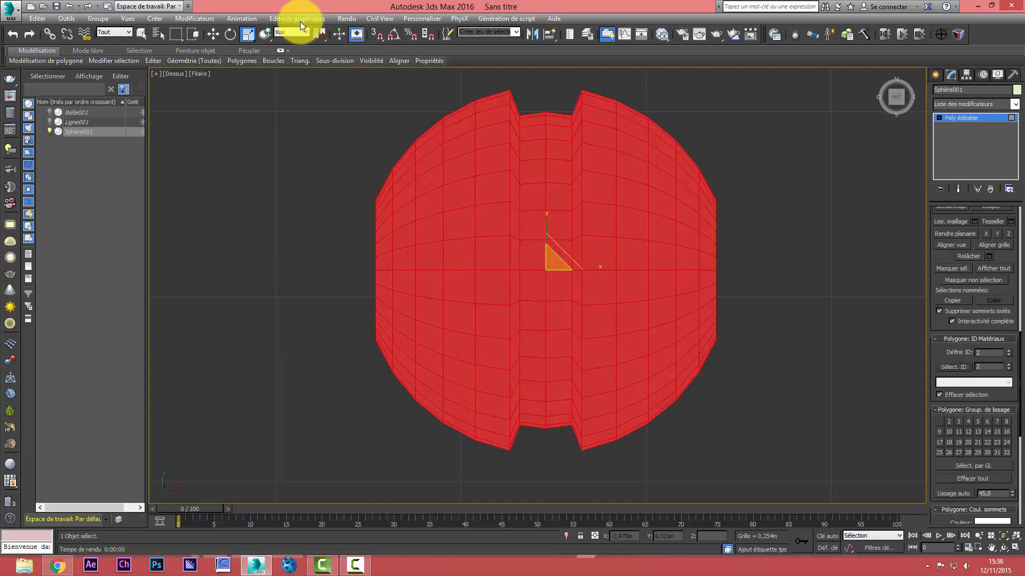
pyautogui.click(69, 6)
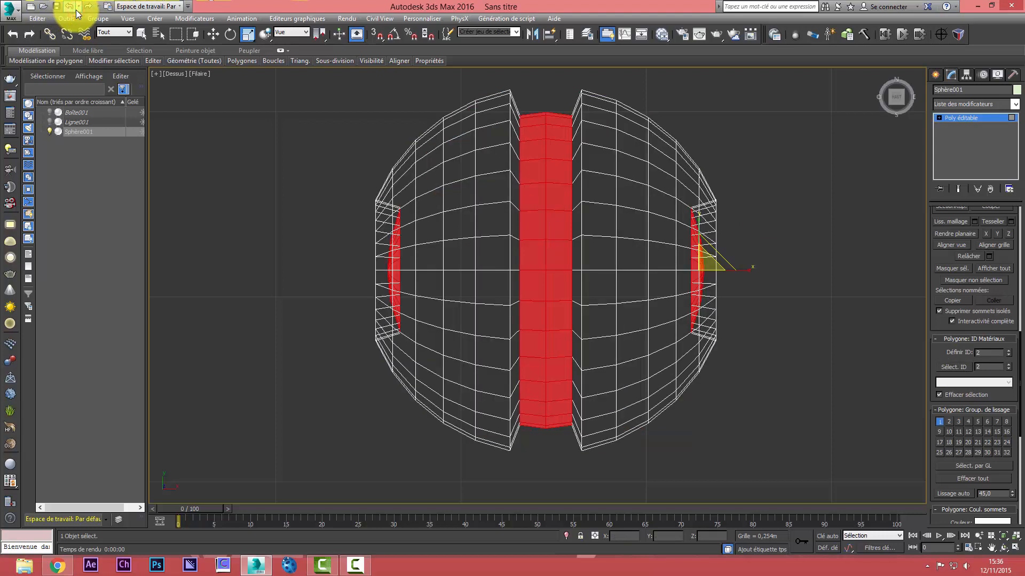
pyautogui.click(75, 8)
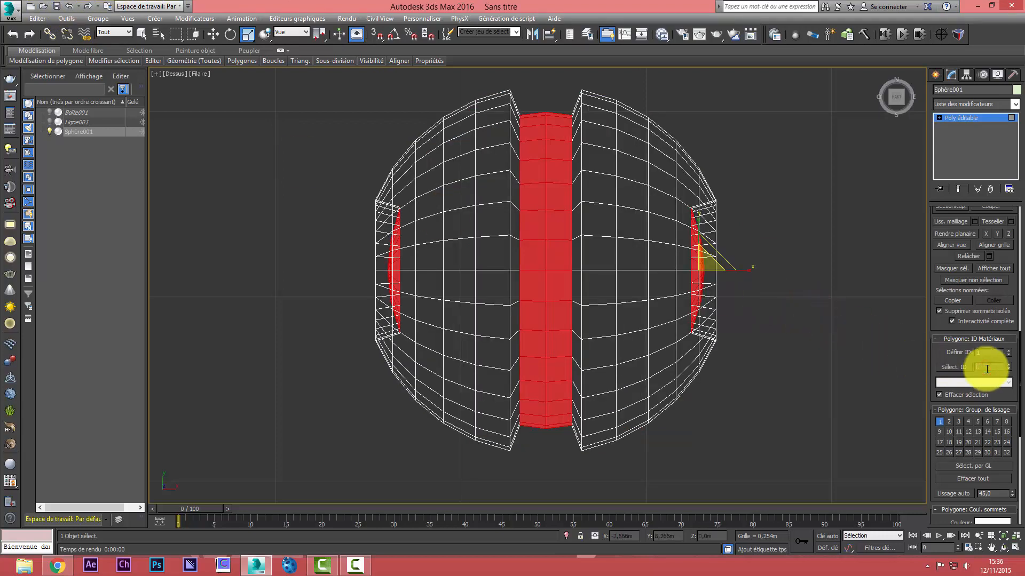
pyautogui.click(961, 371)
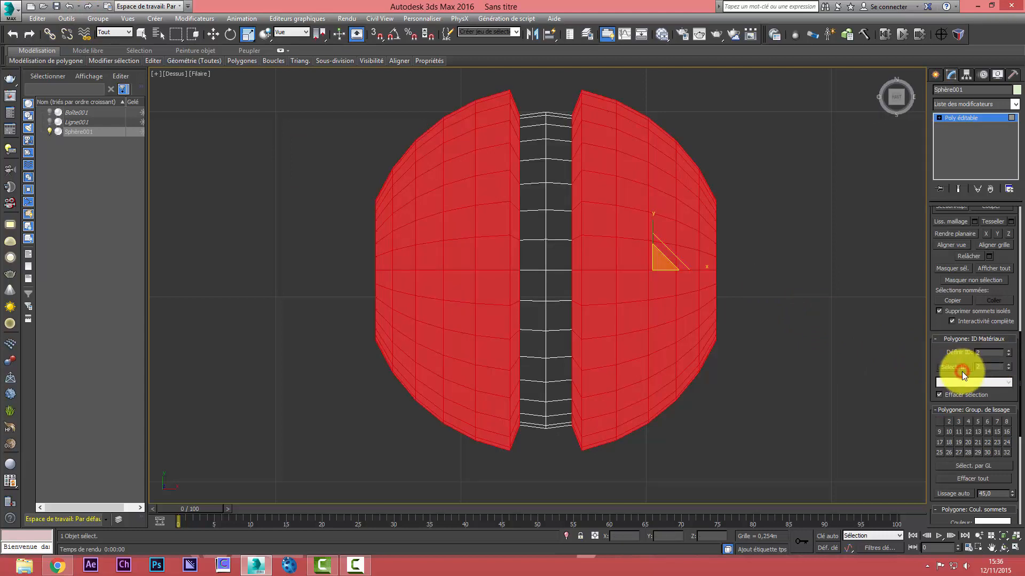
pyautogui.hotkey('alt', 'w')
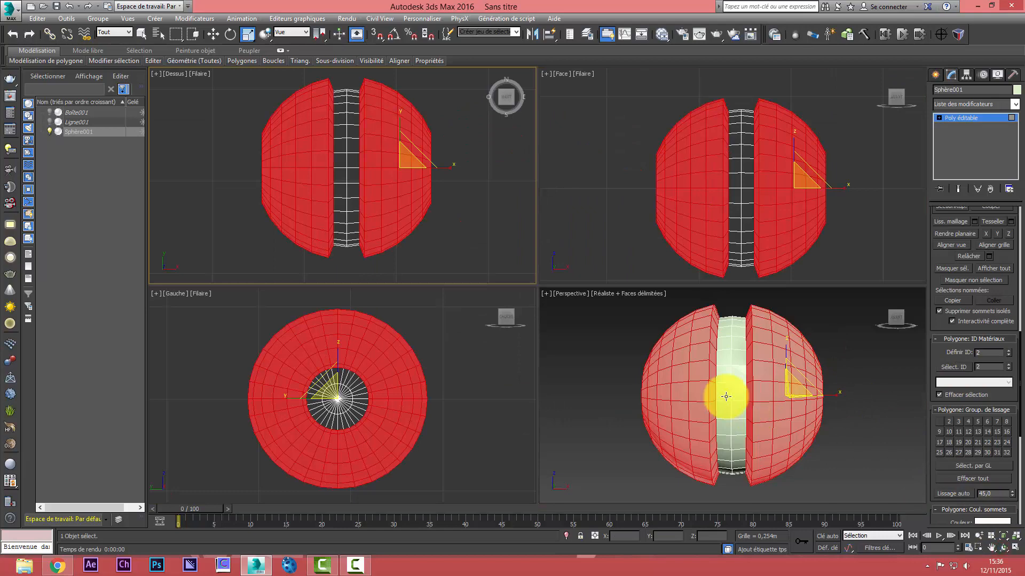
pyautogui.click(1001, 548)
pyautogui.moveTo(738, 398); pyautogui.dragTo(673, 393)
# Assign Mental ray NVIDIA as the production renderer in the render setup
pyautogui.click(347, 18)
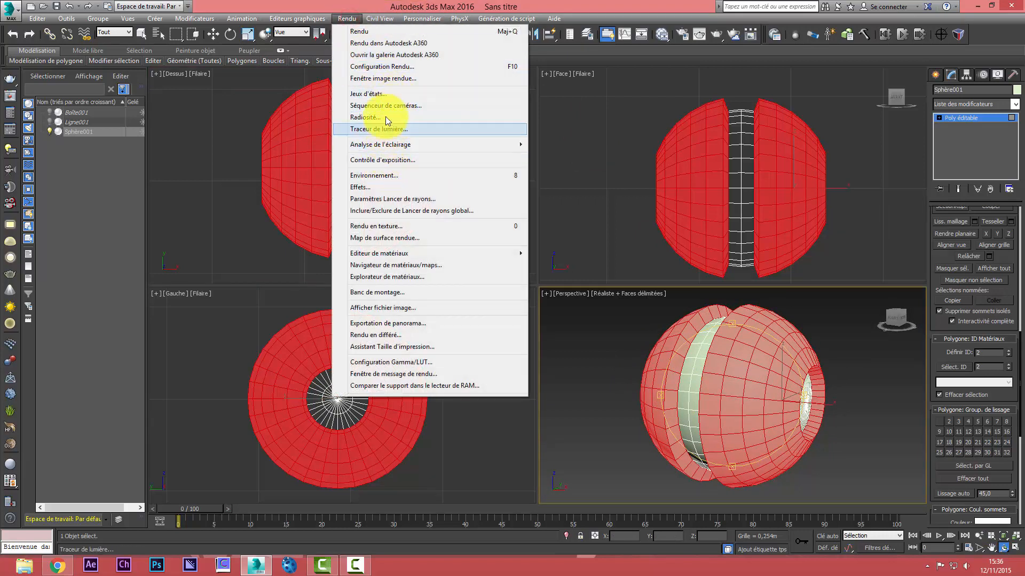
pyautogui.click(384, 67)
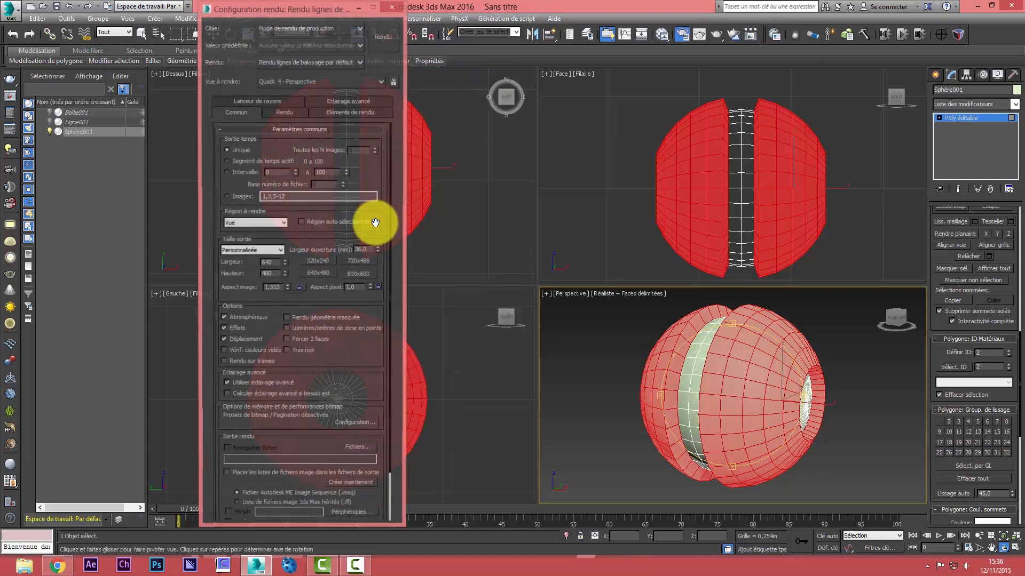
pyautogui.scroll(-1, 386, 321)
pyautogui.scroll(-1, 386, 322)
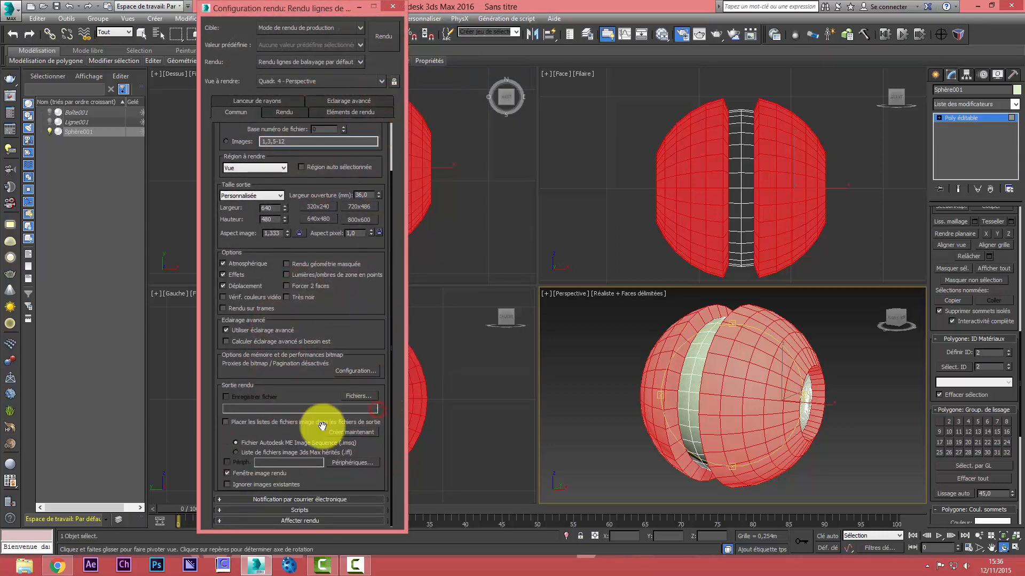
pyautogui.click(312, 517)
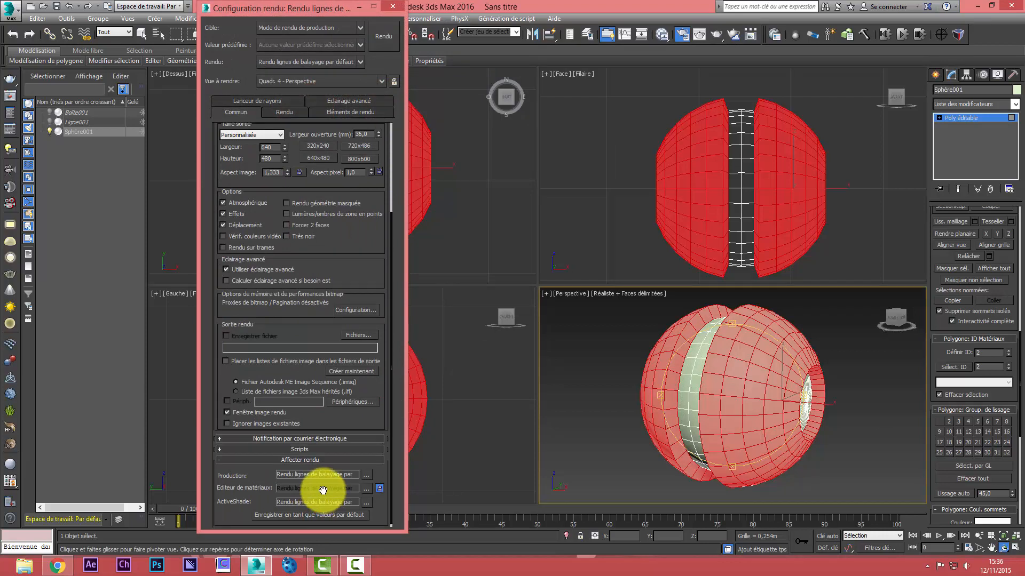
pyautogui.click(364, 475)
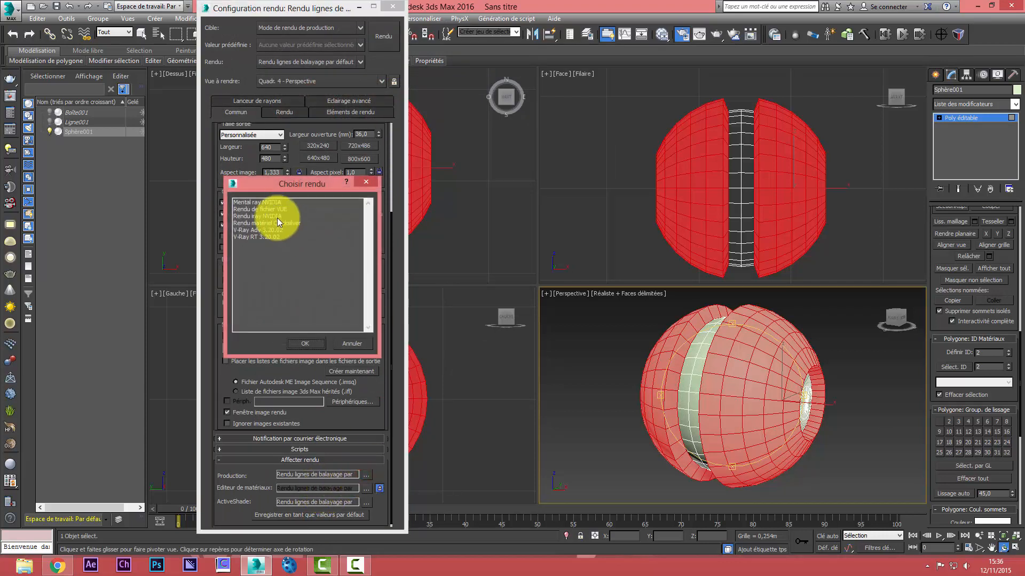
pyautogui.doubleClick(260, 203)
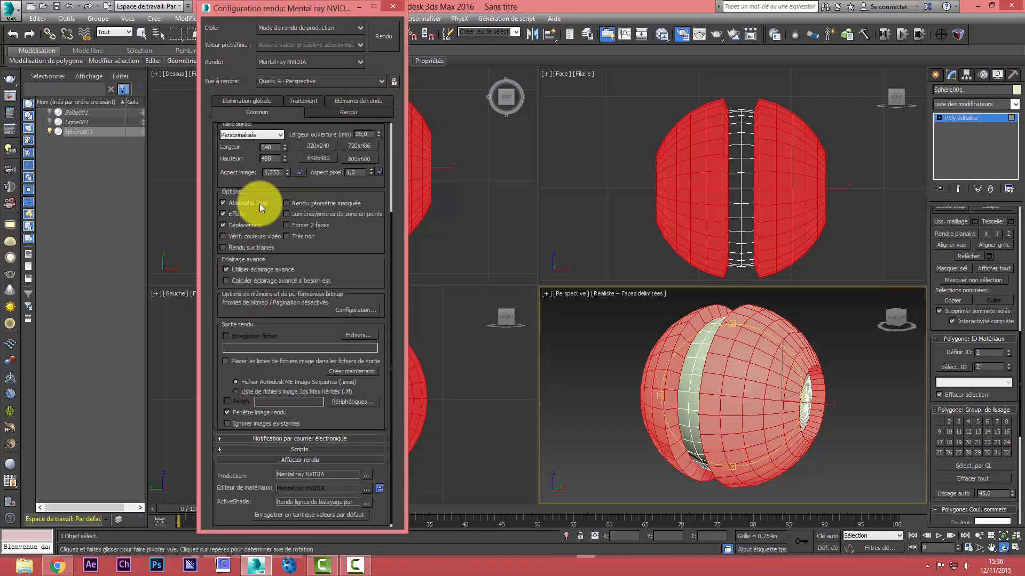
# Set the render output size to the HDTV (video) preset at 1920x1080 and show safe frames in the perspective view
pyautogui.moveTo(327, 201); pyautogui.dragTo(343, 350)
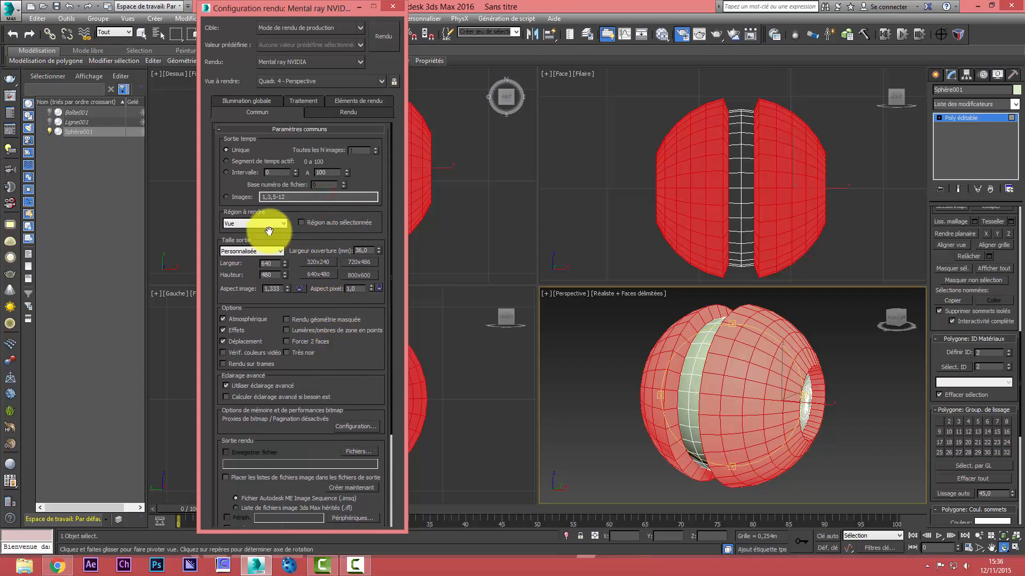
pyautogui.click(261, 250)
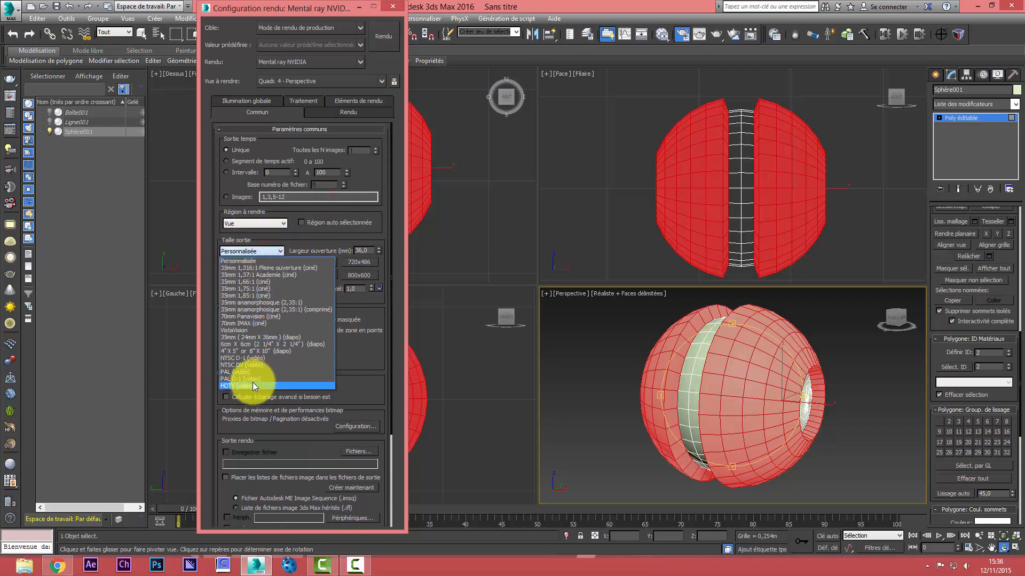
pyautogui.click(254, 386)
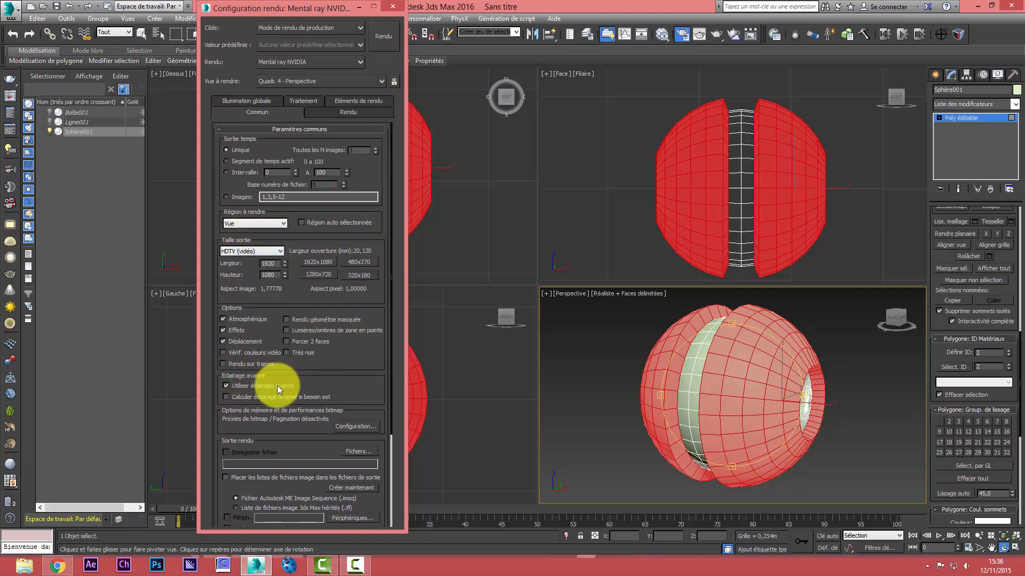
pyautogui.click(572, 298)
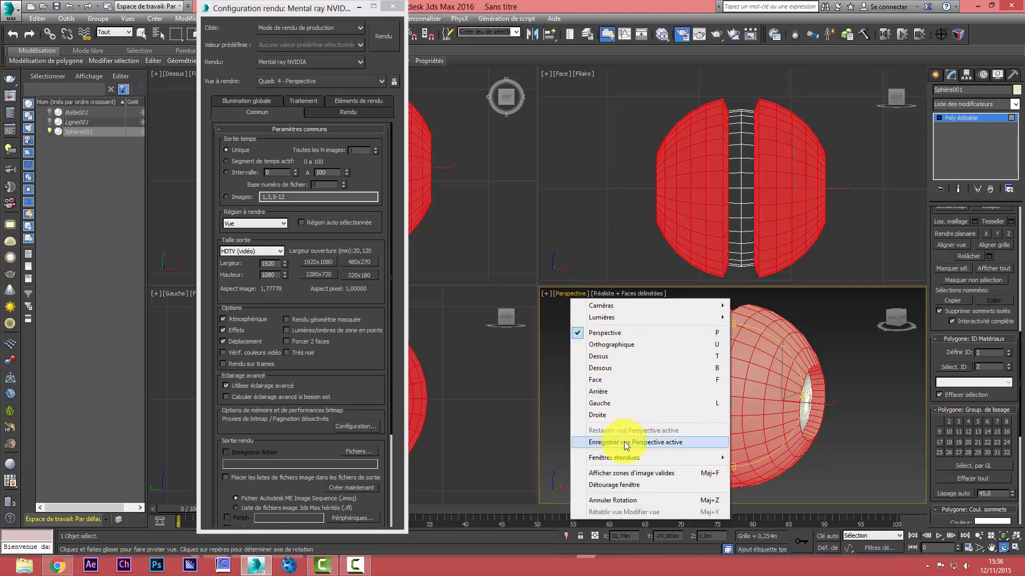
pyautogui.click(619, 472)
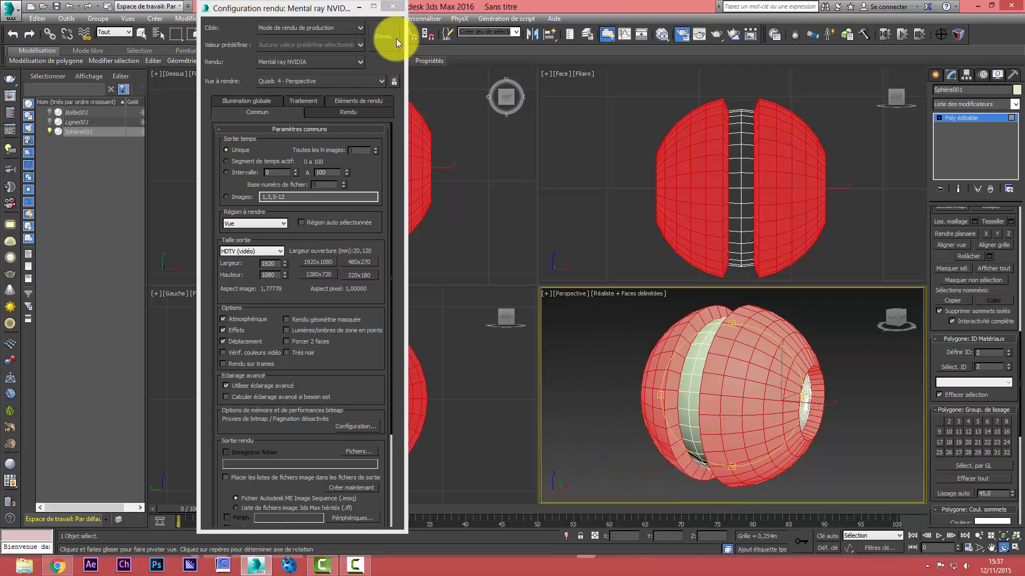
pyautogui.click(393, 6)
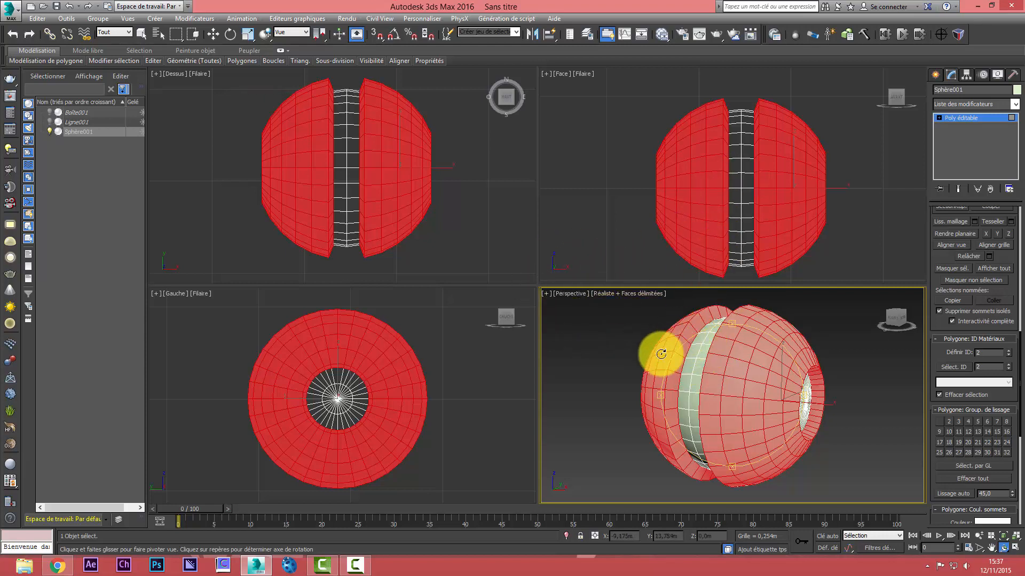
# Maximize the perspective view and unhide all hidden scene objects
pyautogui.hotkey('alt', 'w')
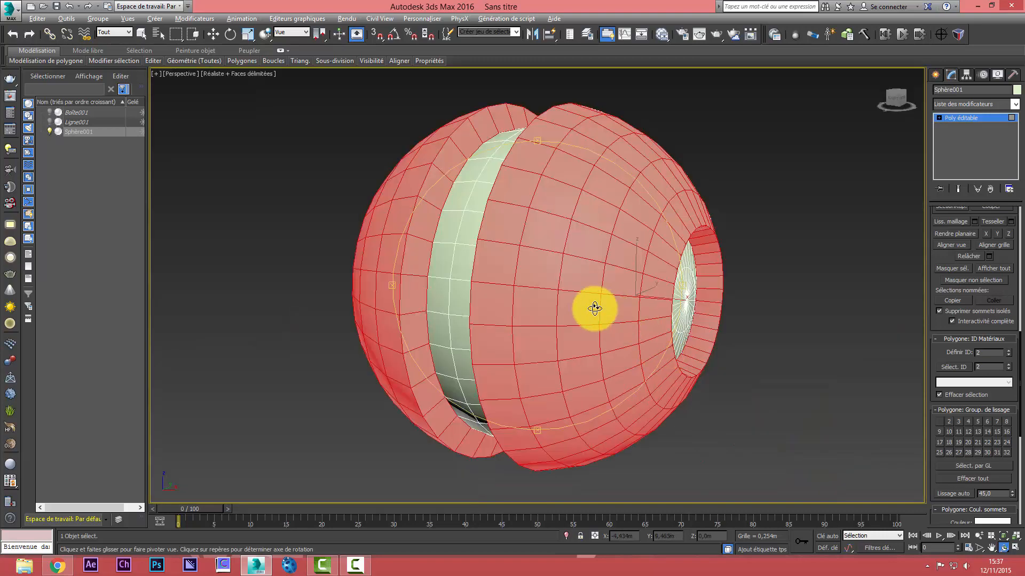
pyautogui.moveTo(594, 306); pyautogui.dragTo(624, 290)
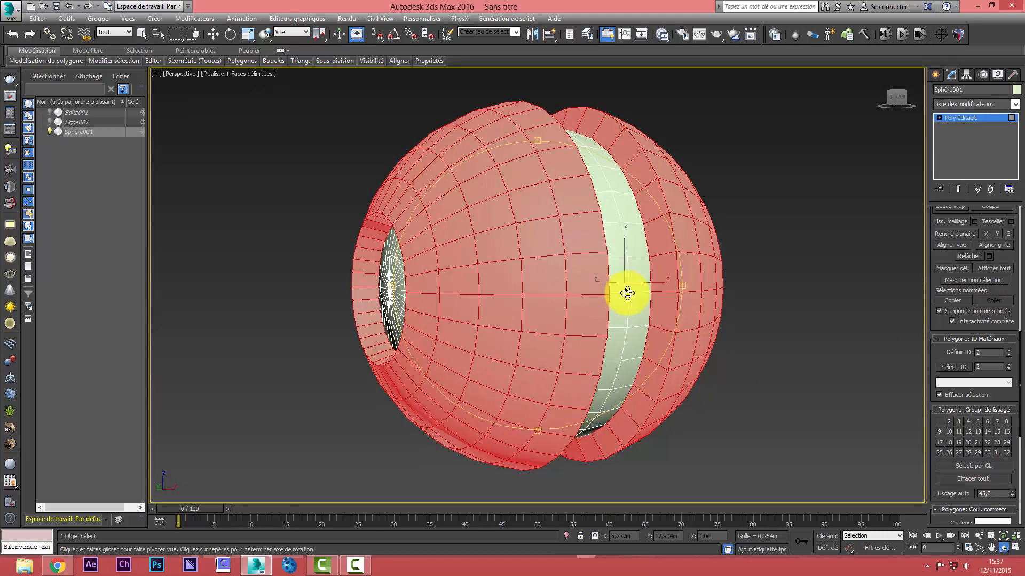
pyautogui.click(989, 6)
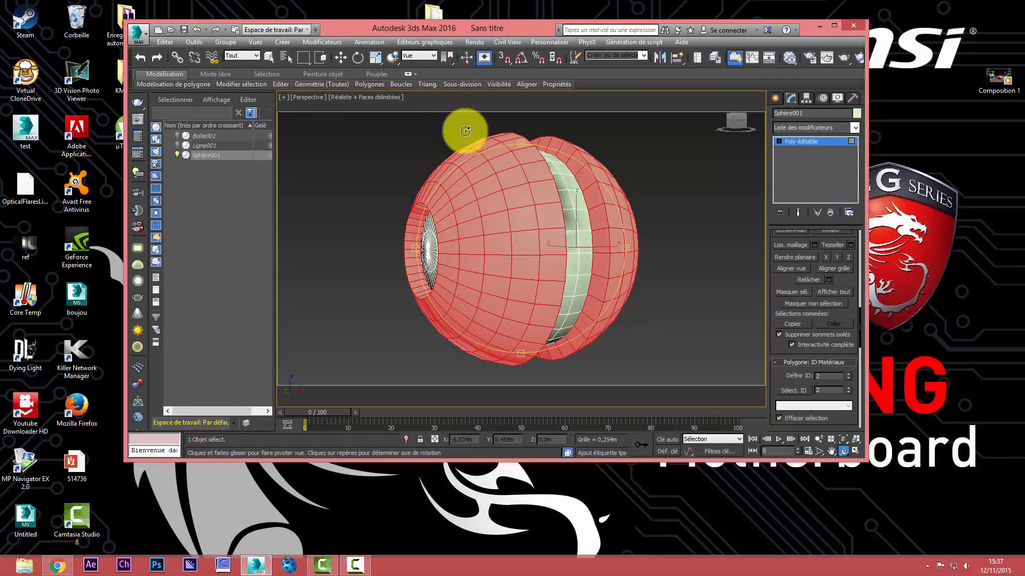
pyautogui.click(833, 25)
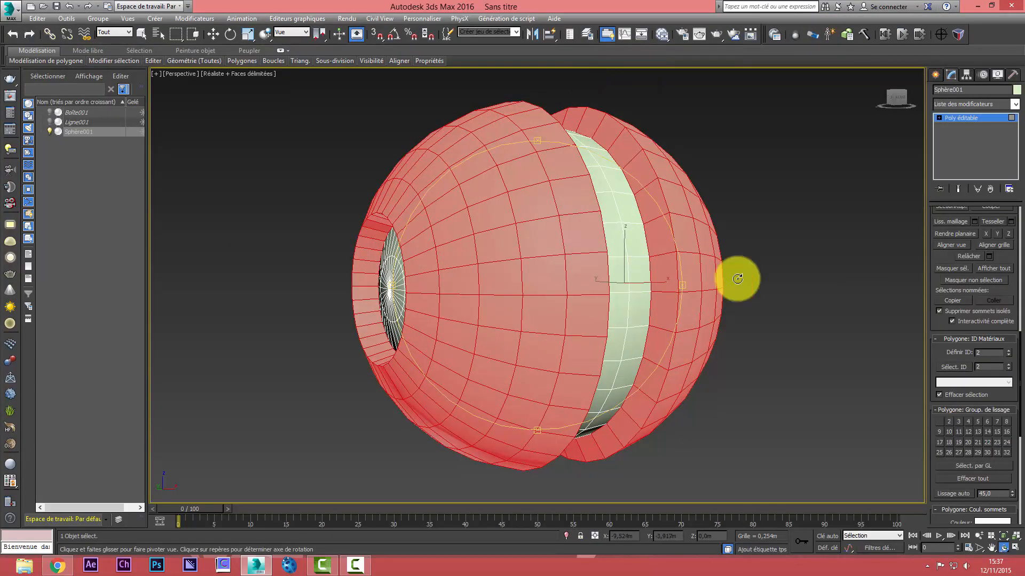
pyautogui.moveTo(651, 304); pyautogui.dragTo(510, 295)
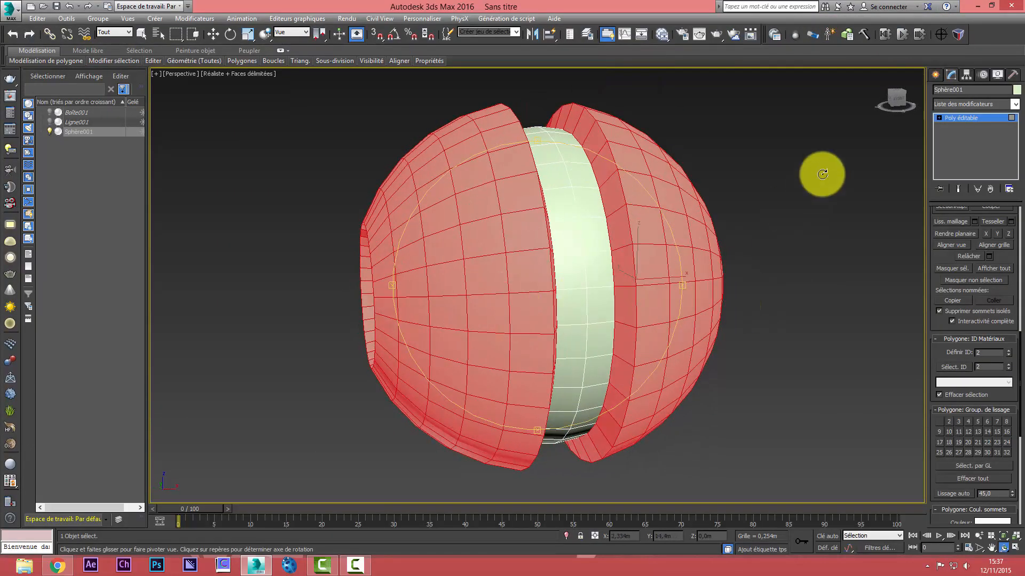
pyautogui.rightClick(822, 174)
pyautogui.rightClick(764, 189)
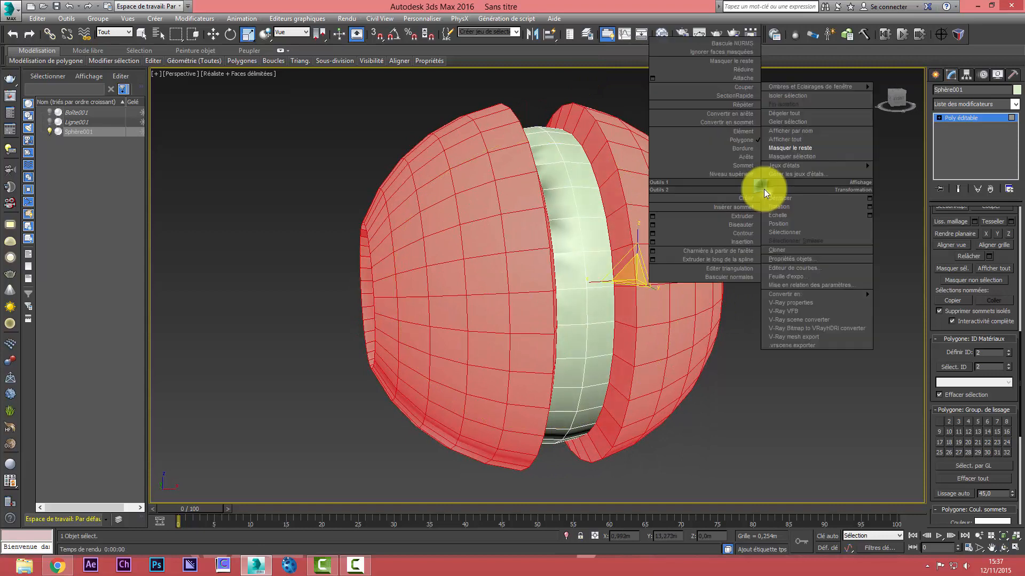
pyautogui.click(789, 139)
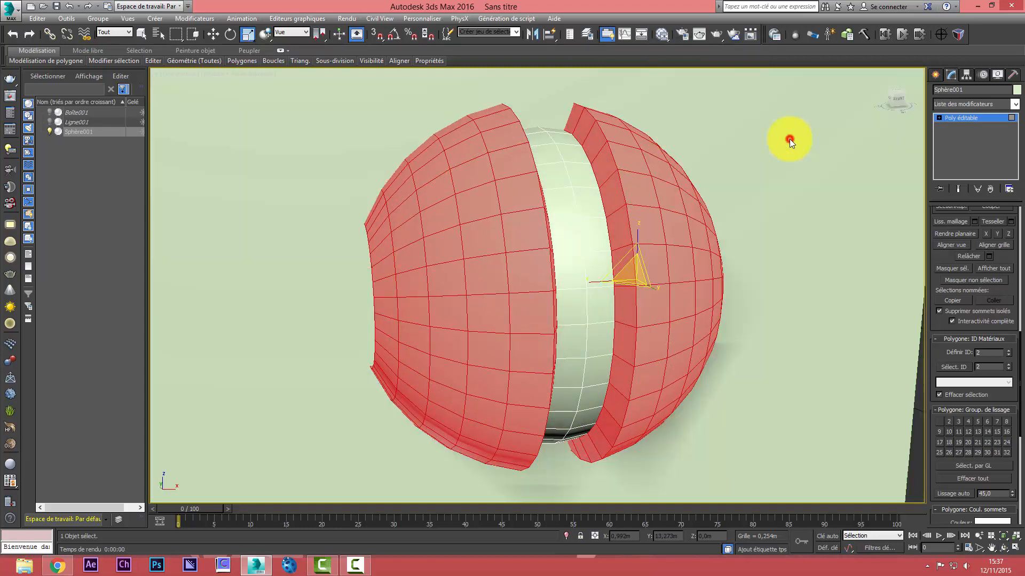
pyautogui.click(1013, 537)
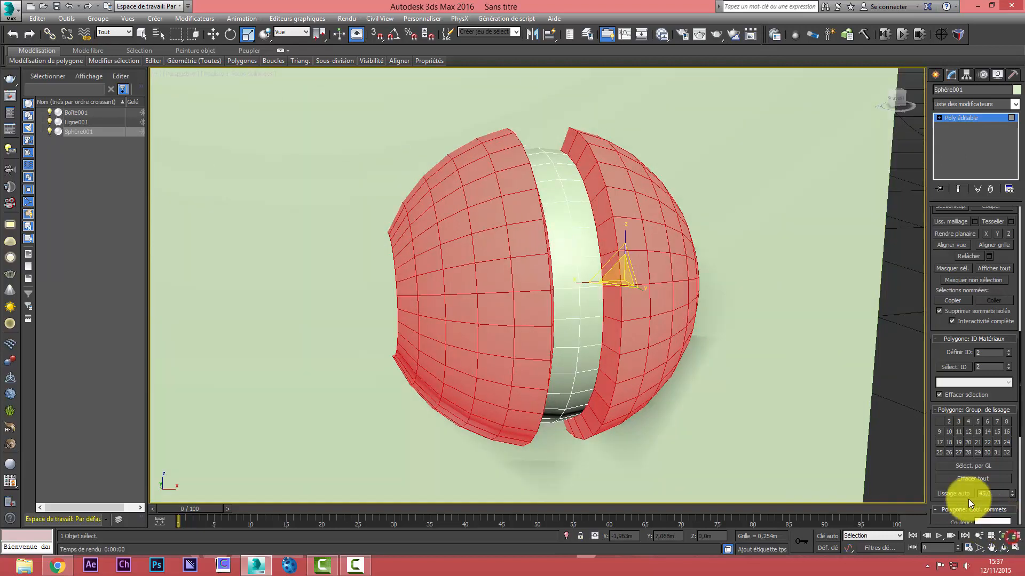
# Leave the sphere's polygon level and select the whole sphere in front of the glass pane
pyautogui.click(952, 118)
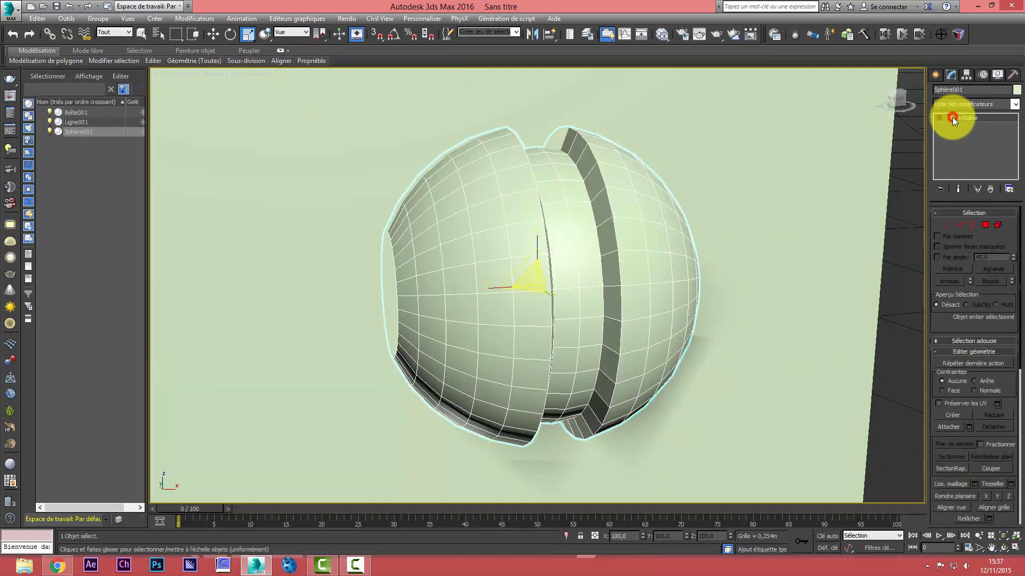
pyautogui.click(798, 213)
pyautogui.scroll(-5, 800, 223)
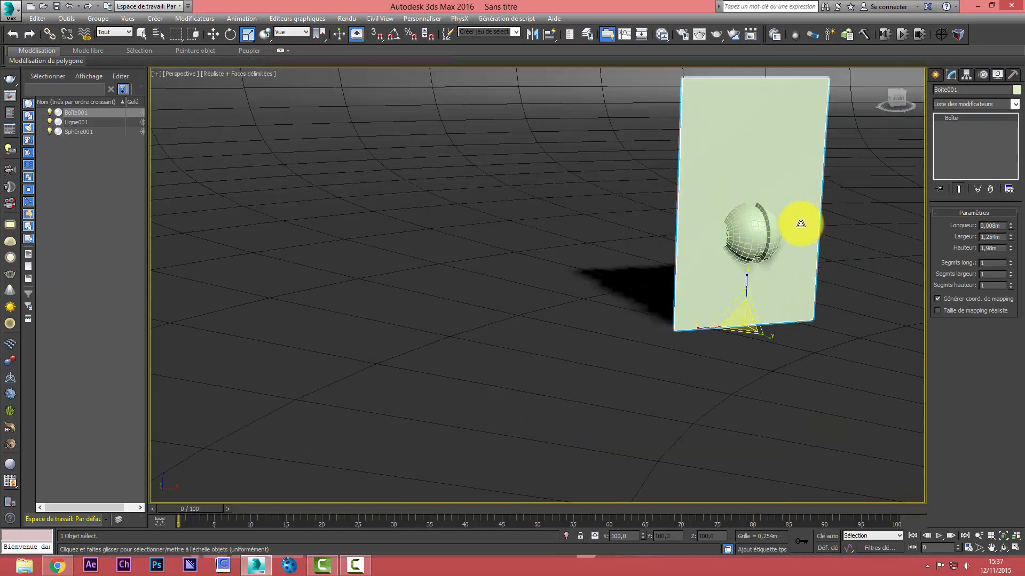
pyautogui.scroll(-3, 800, 223)
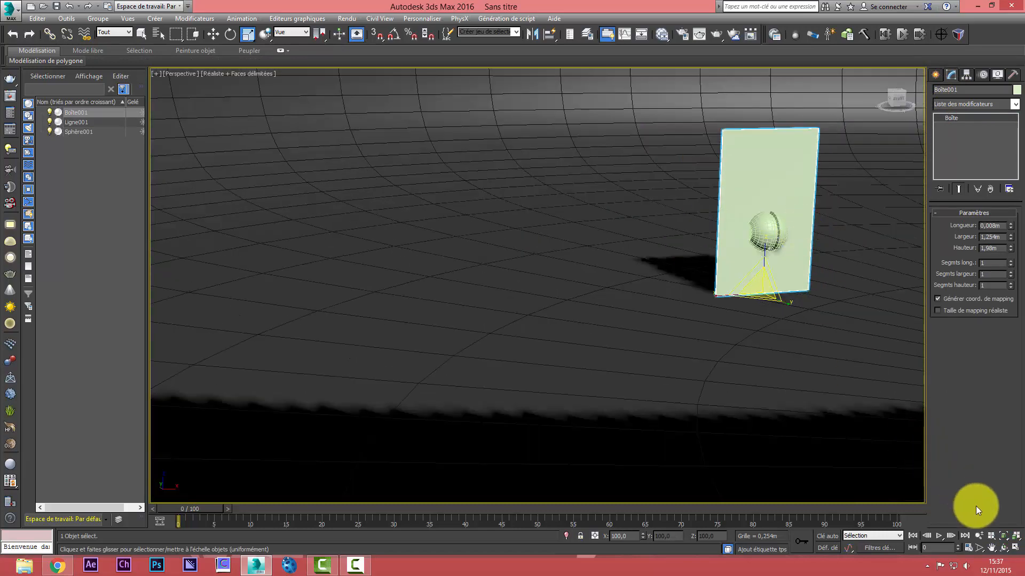
pyautogui.click(991, 547)
pyautogui.moveTo(754, 243); pyautogui.dragTo(641, 342)
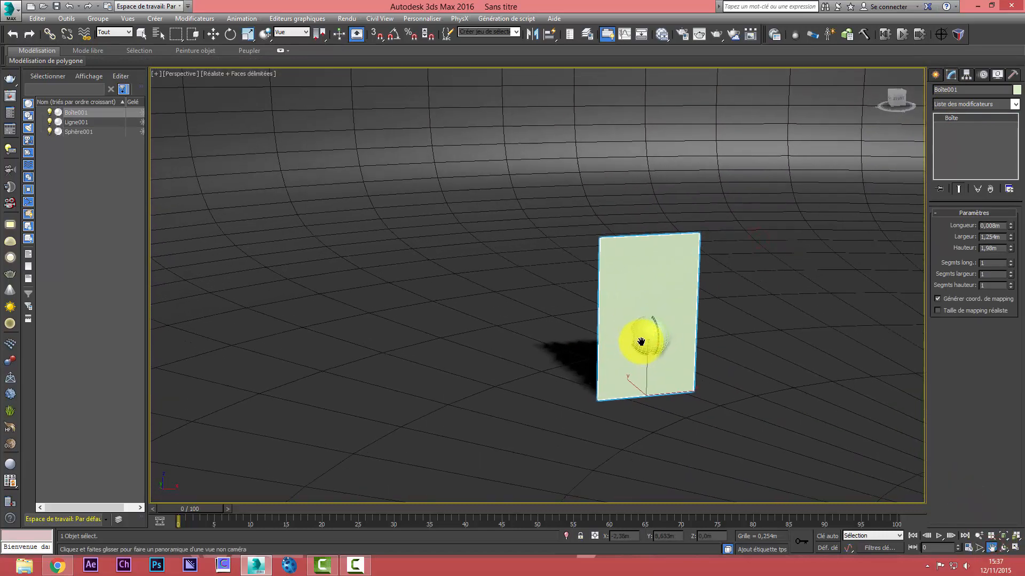
pyautogui.rightClick(641, 342)
pyautogui.click(640, 340)
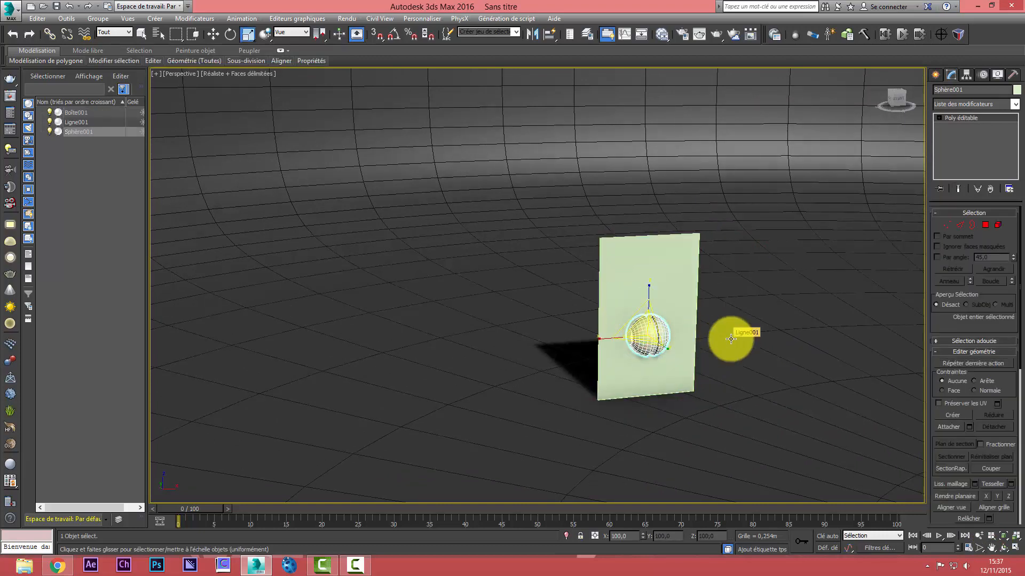
# Create a Multi/Sub-Object material in the Slate Material Editor, with the editor window narrowed beside the sphere, and display its parameters
pyautogui.click(665, 33)
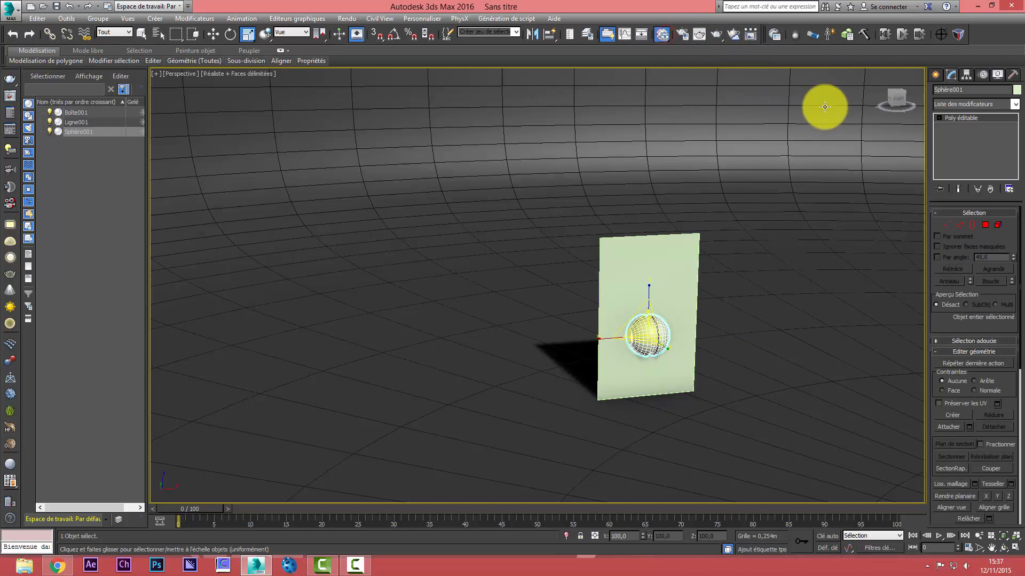
pyautogui.moveTo(895, 52); pyautogui.dragTo(176, 32)
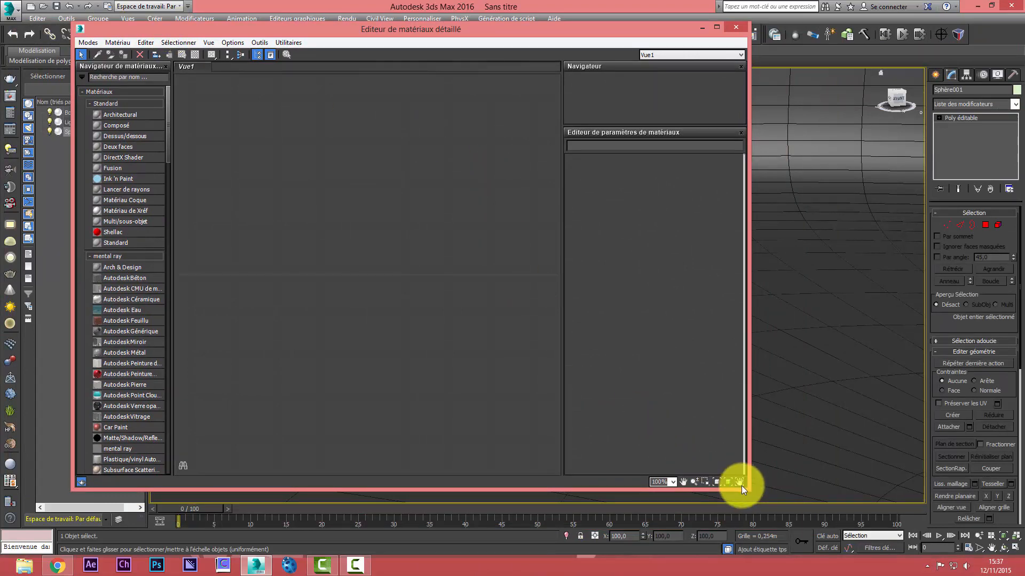
pyautogui.moveTo(742, 486); pyautogui.dragTo(499, 518)
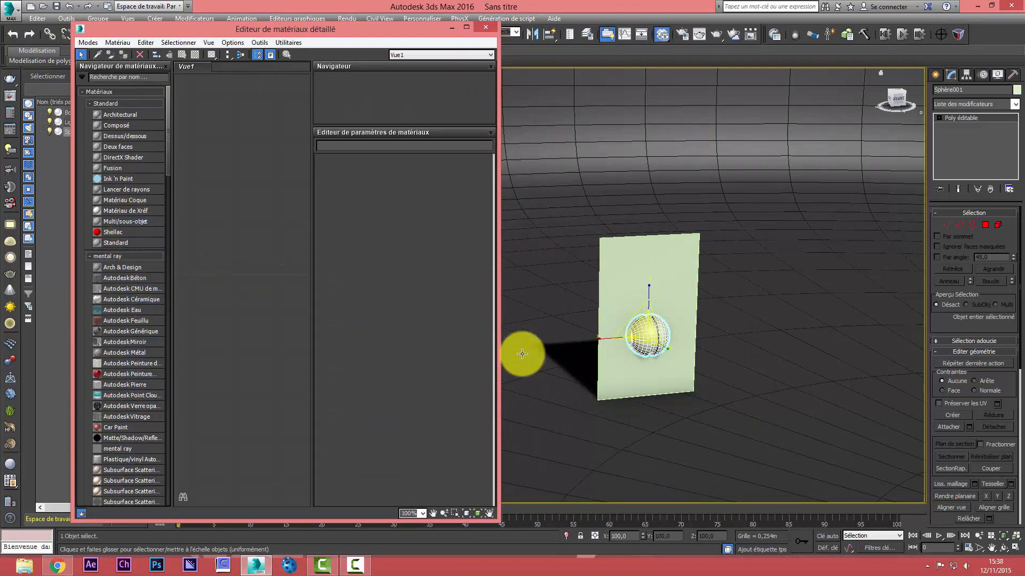
pyautogui.doubleClick(120, 222)
pyautogui.moveTo(239, 234); pyautogui.dragTo(265, 196)
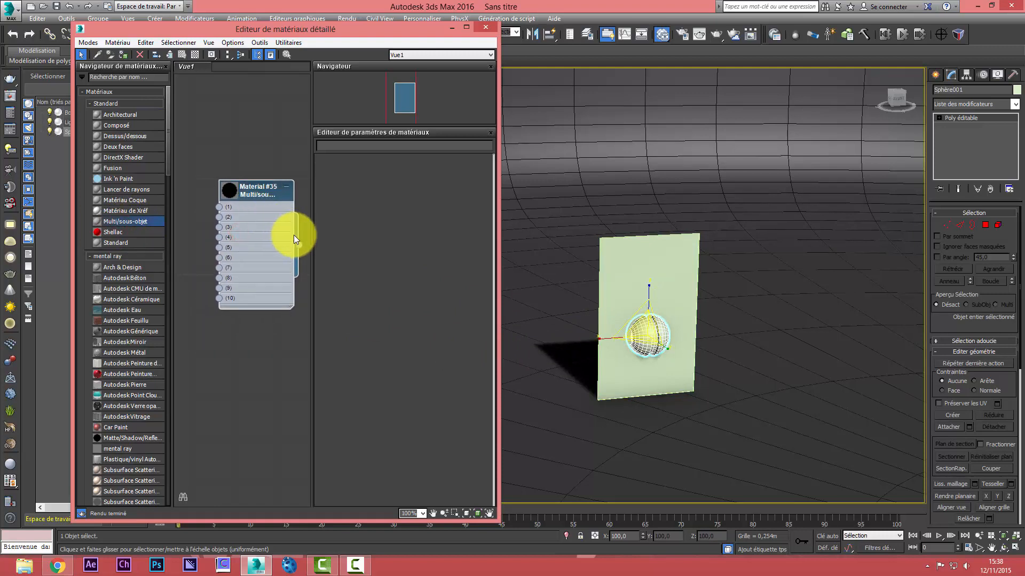
pyautogui.doubleClick(252, 210)
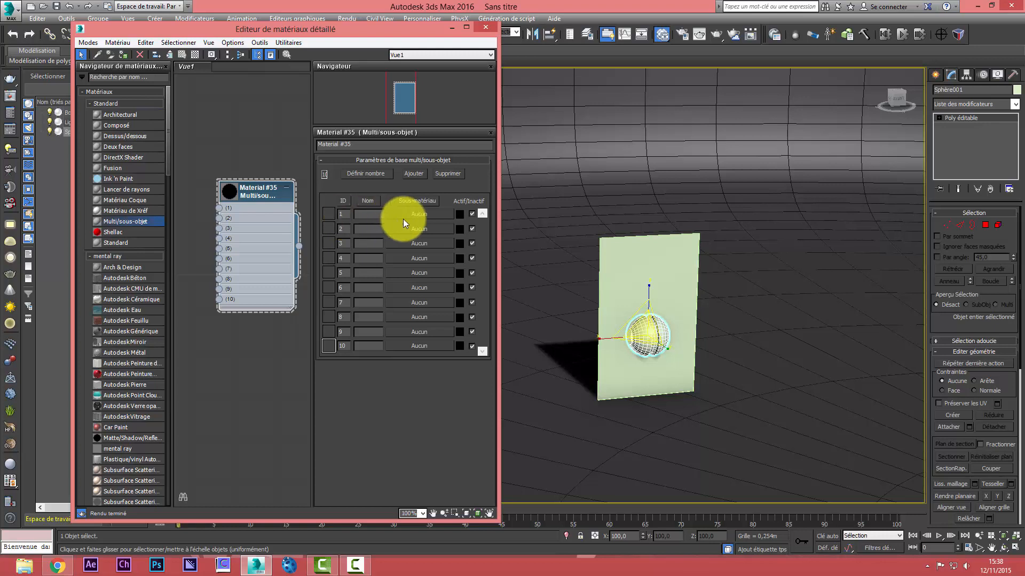
# Assign a Car Paint material to sub-material slot 2 and an Arch & Design material to slot 1 of the Multi/Sub-Object material
pyautogui.click(418, 226)
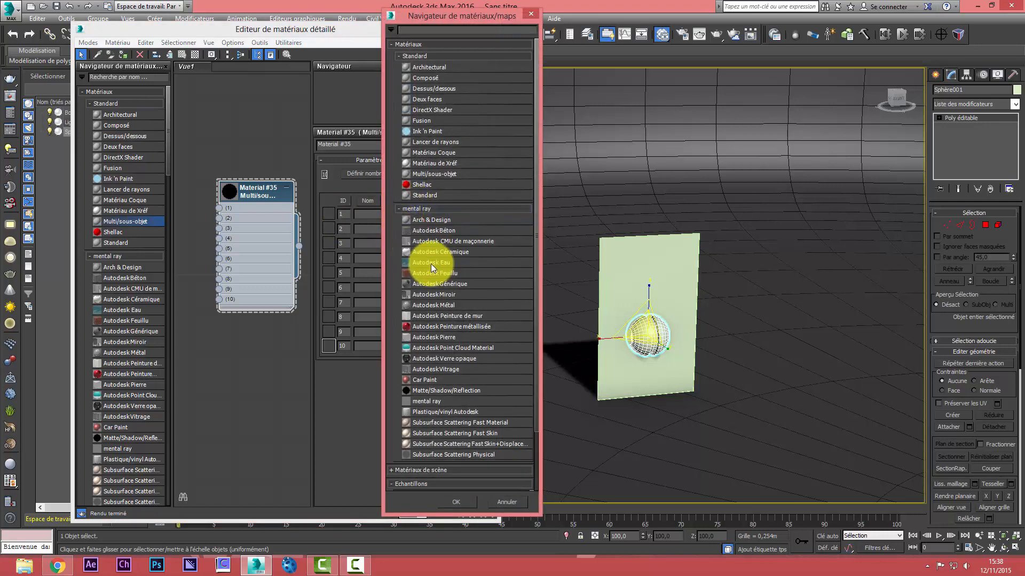
pyautogui.doubleClick(430, 379)
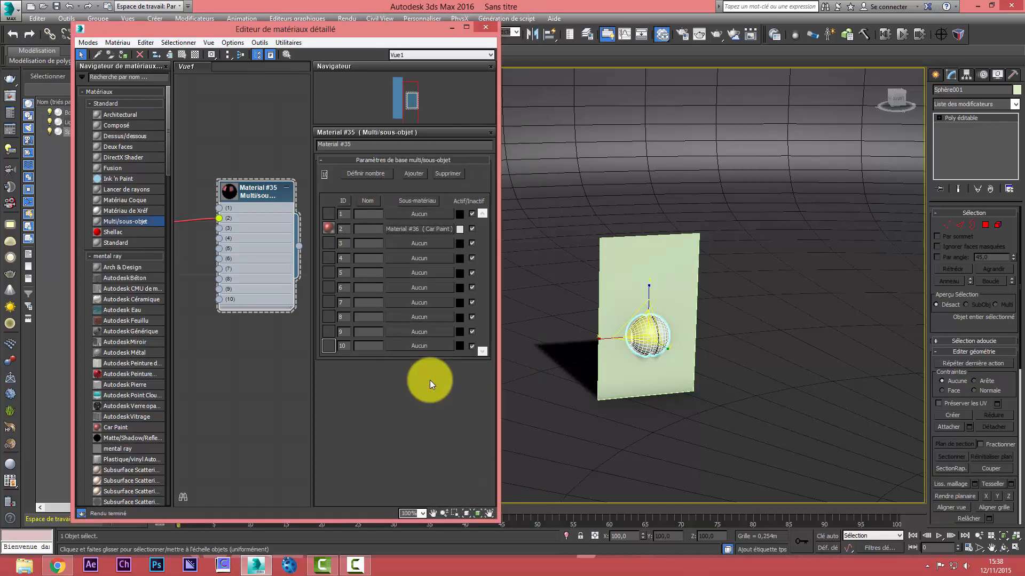
pyautogui.click(403, 213)
pyautogui.doubleClick(451, 219)
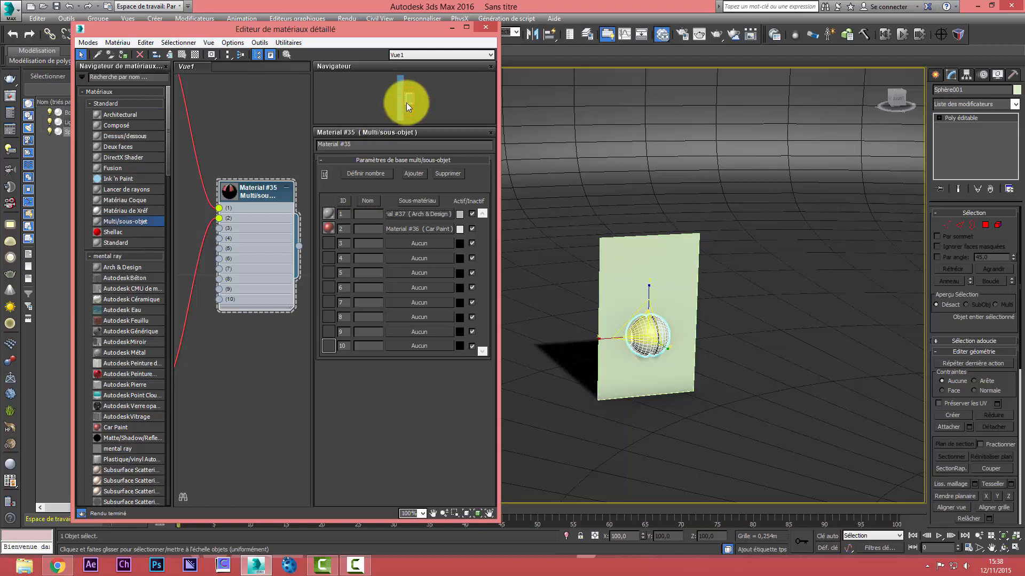
# Display the Arch & Design sub-material's parameters and enable its self-illumination (glow)
pyautogui.moveTo(406, 103); pyautogui.dragTo(396, 81)
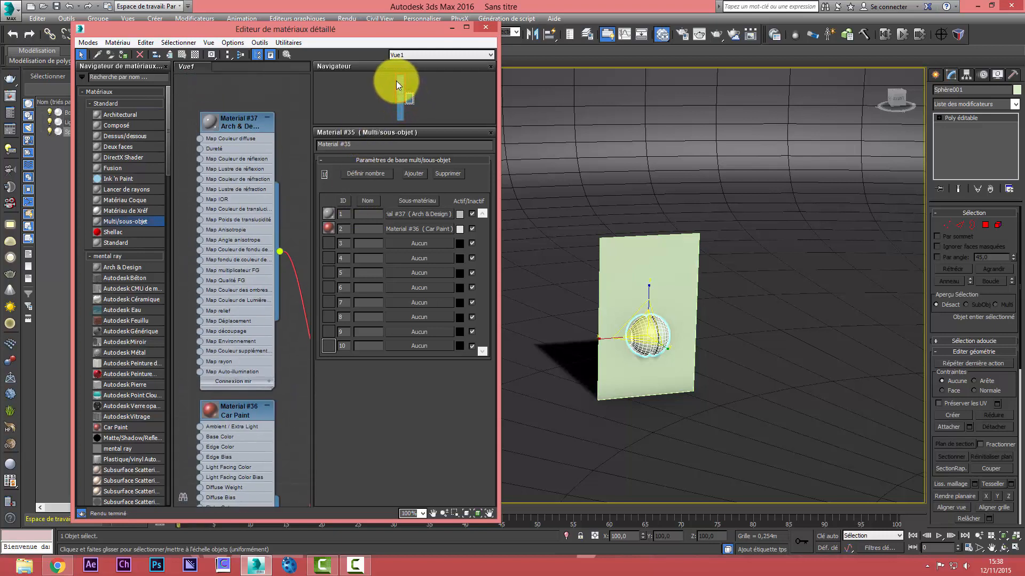
pyautogui.doubleClick(243, 121)
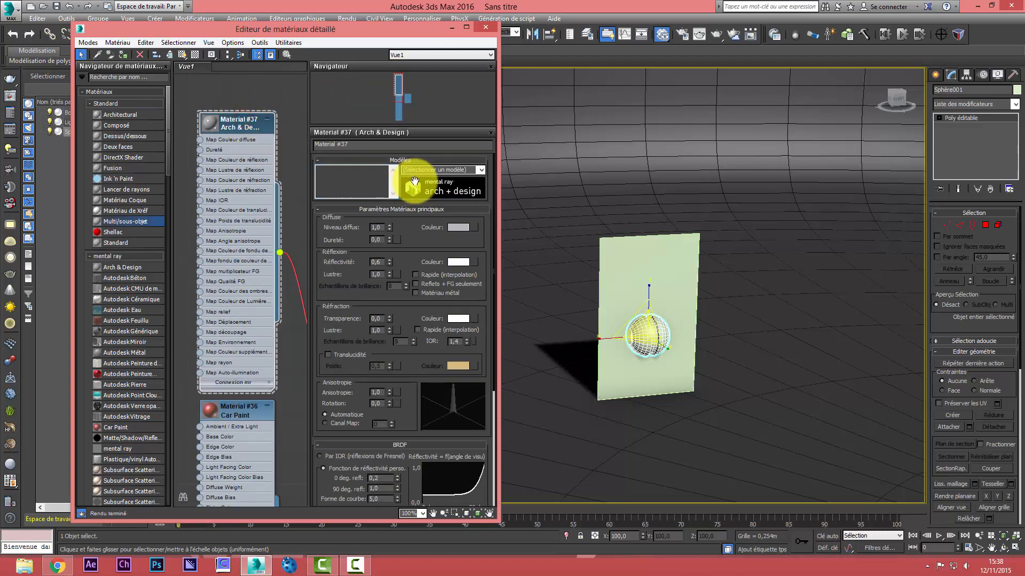
pyautogui.moveTo(406, 244); pyautogui.dragTo(446, 57)
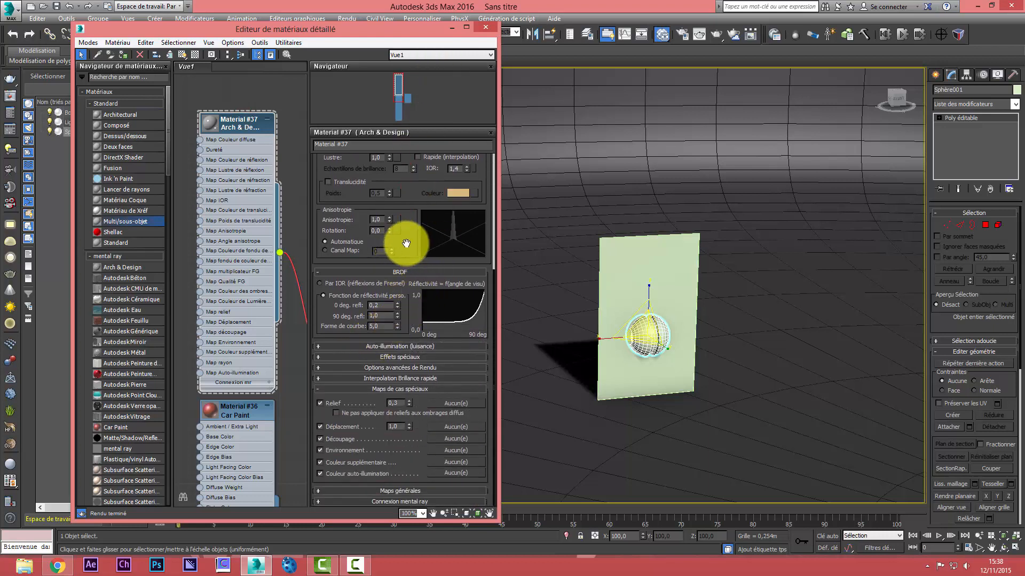
pyautogui.moveTo(405, 241); pyautogui.dragTo(406, 457)
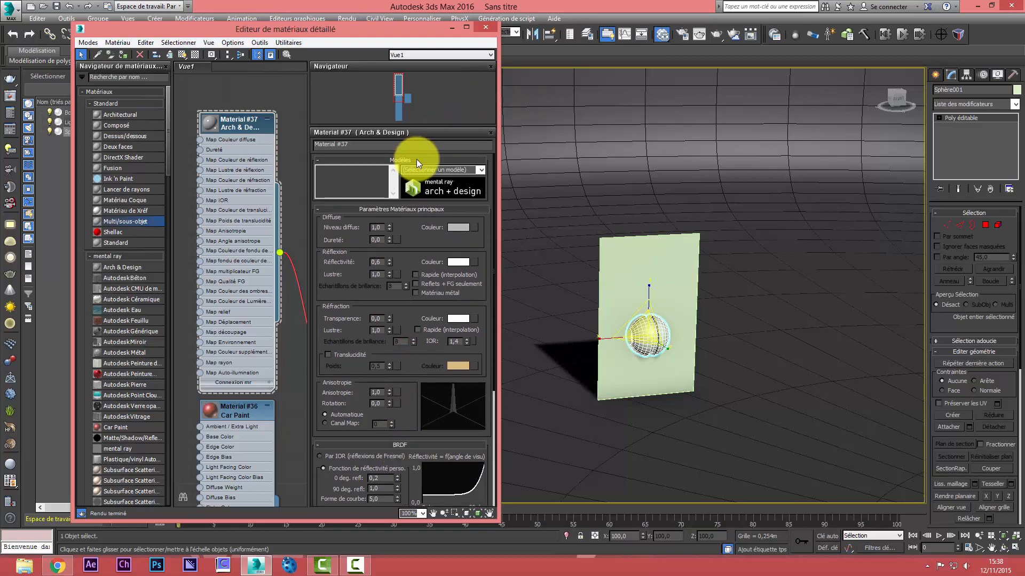
pyautogui.moveTo(412, 318); pyautogui.dragTo(414, 186)
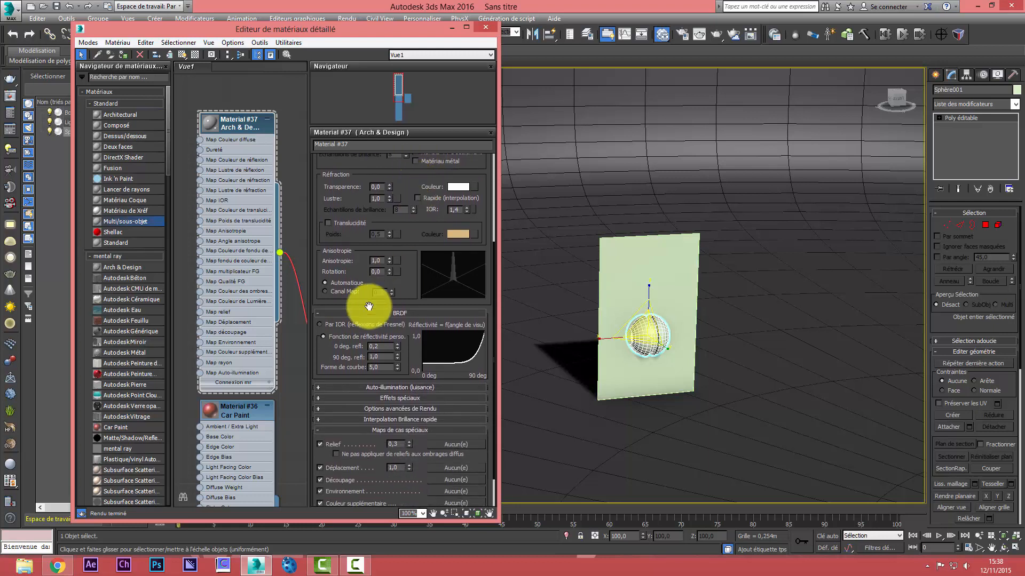
pyautogui.click(325, 386)
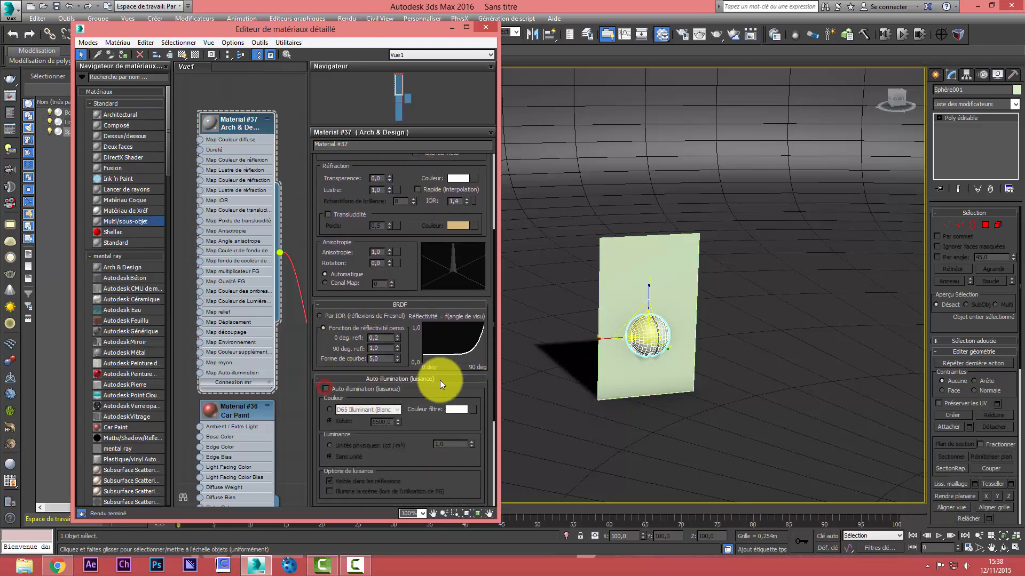
pyautogui.click(326, 389)
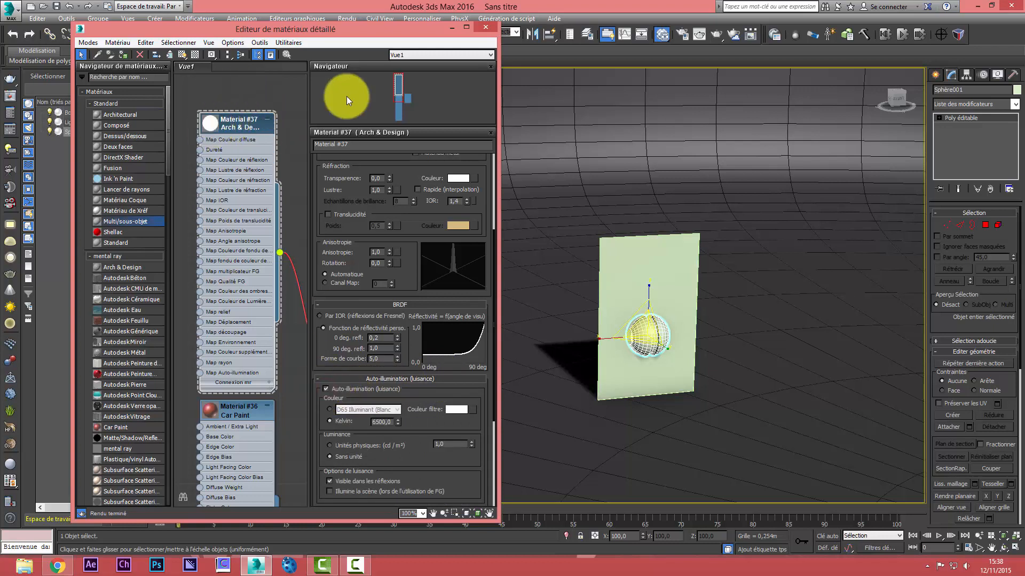
# Assign the Multi/Sub-Object material to the sphere and move the sphere beside the glass pane, to about X -1.738 m
pyautogui.moveTo(404, 94); pyautogui.dragTo(411, 100)
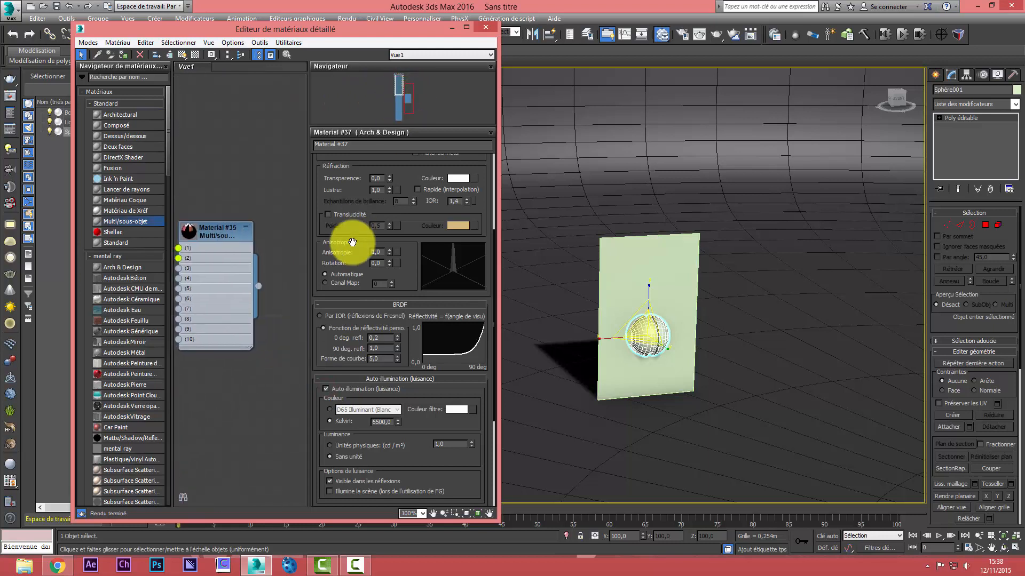
pyautogui.moveTo(259, 286); pyautogui.dragTo(640, 334)
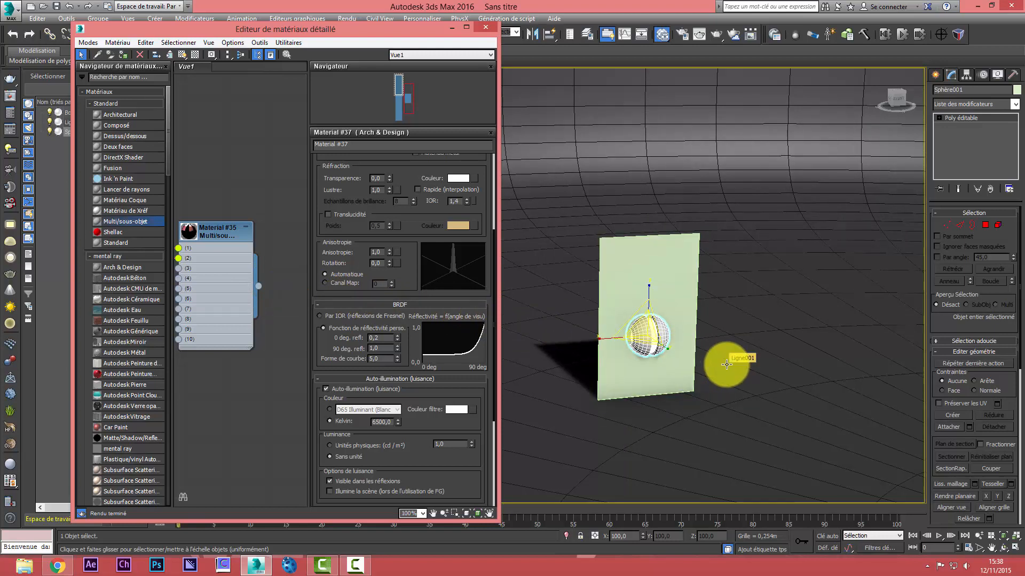
pyautogui.moveTo(362, 30); pyautogui.dragTo(322, 73)
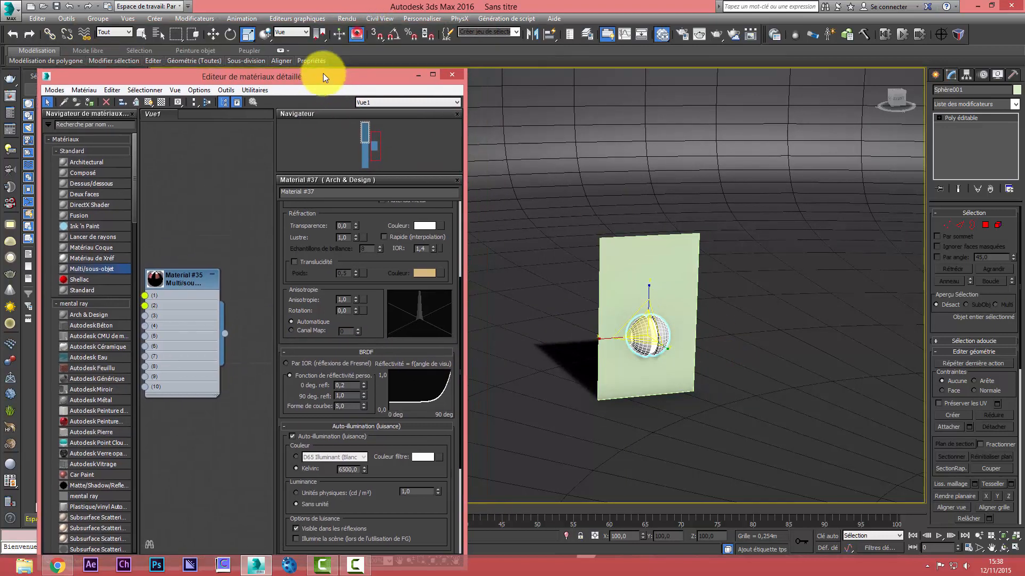
pyautogui.click(215, 34)
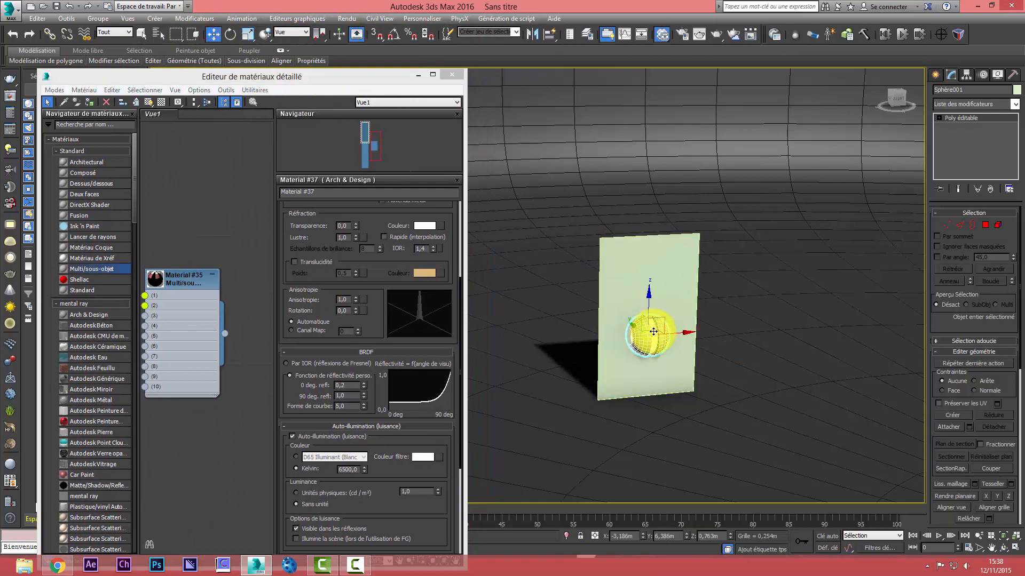
pyautogui.moveTo(656, 335); pyautogui.dragTo(774, 290)
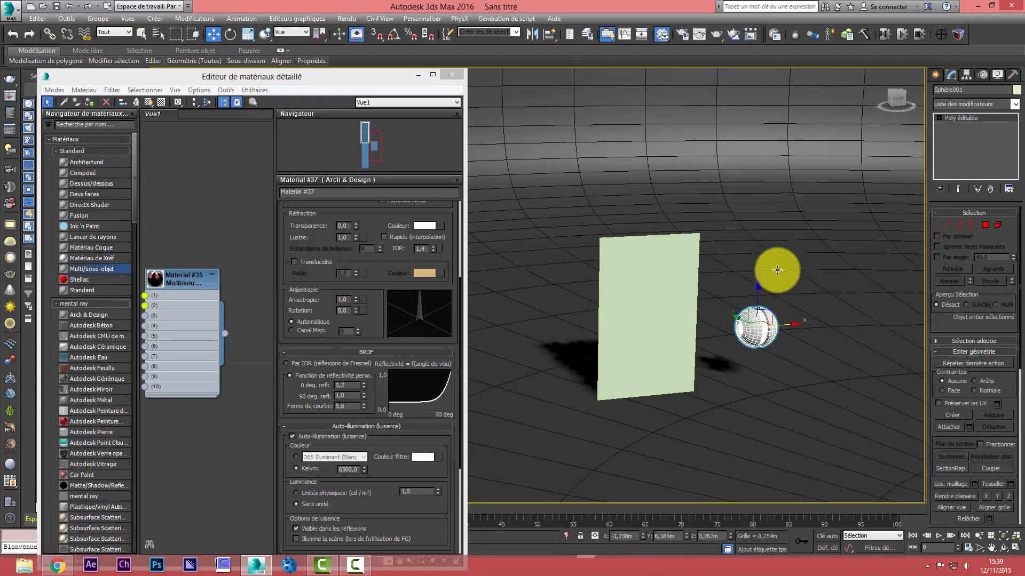
# Deselect the sphere and test-render the perspective view to check the two sub-materials, stopping the render and closing its window
pyautogui.click(777, 270)
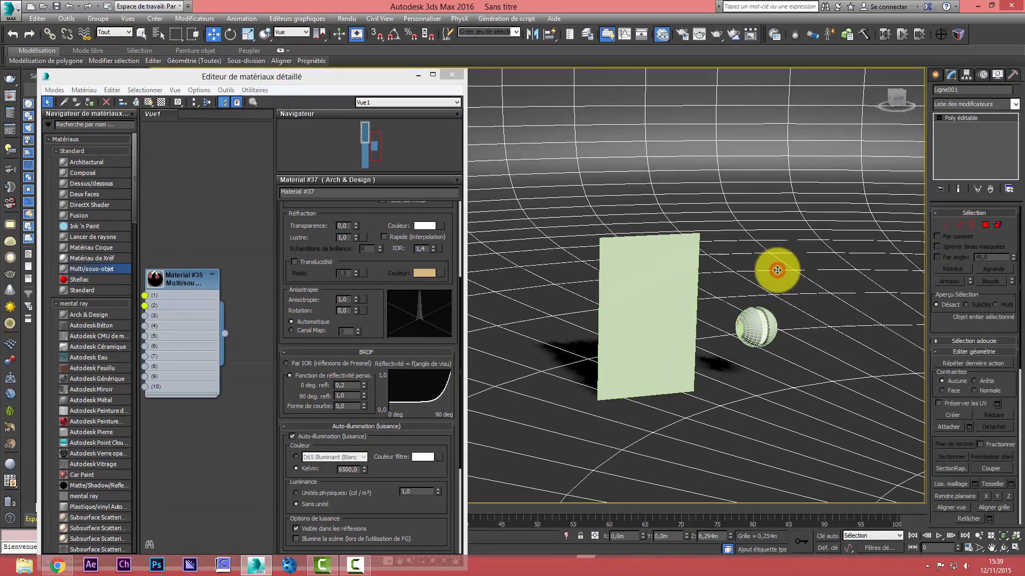
pyautogui.click(715, 35)
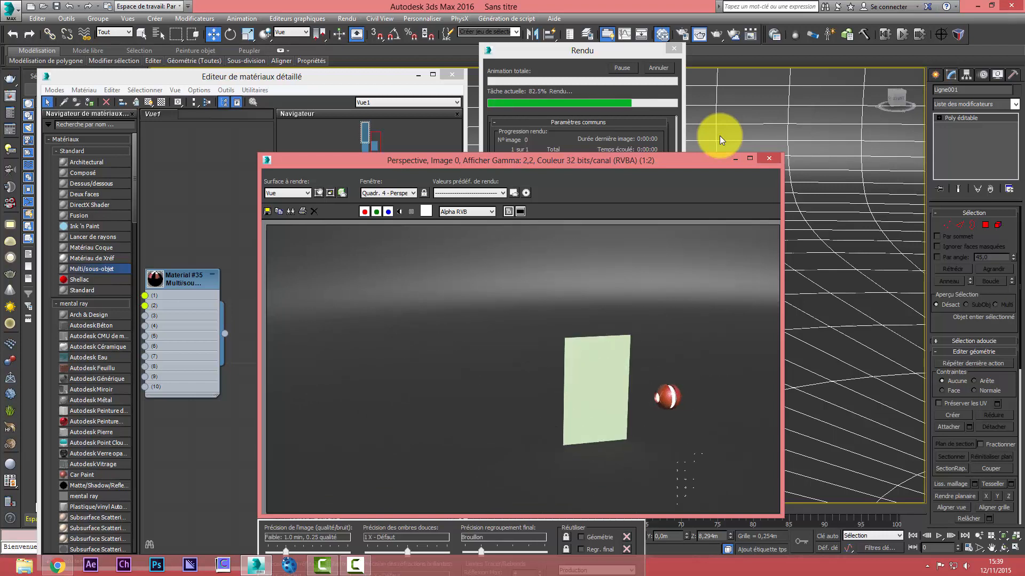
pyautogui.click(660, 68)
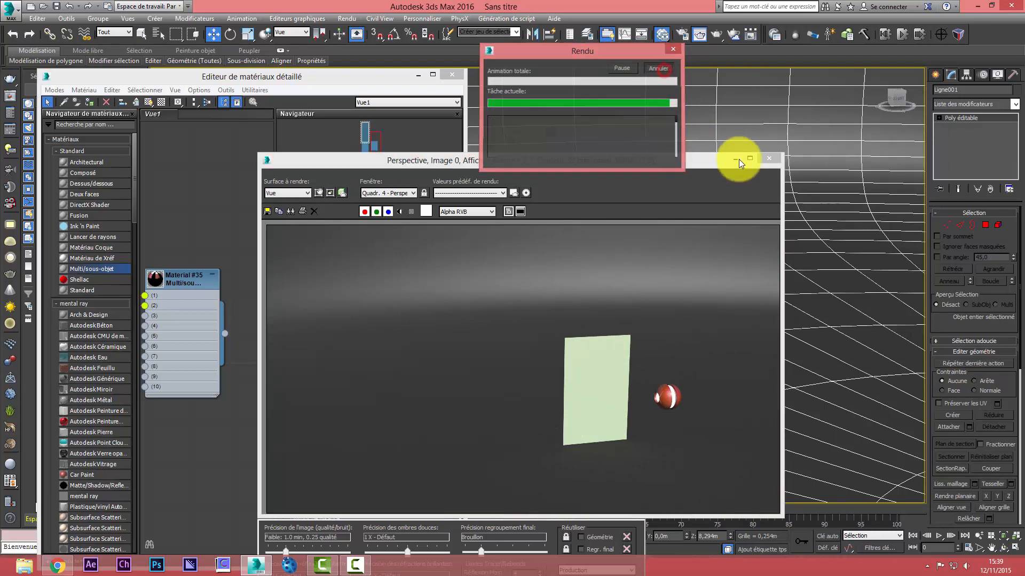
pyautogui.click(768, 158)
# Lower the sphere to the floor beside the glass pane, at about Z 0.21 m
pyautogui.click(771, 318)
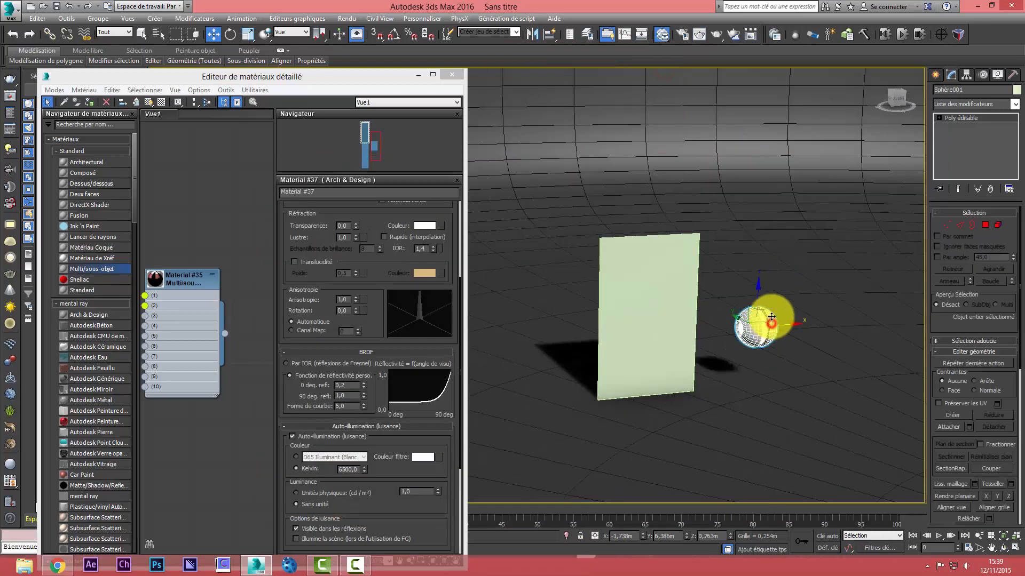
pyautogui.moveTo(772, 318); pyautogui.dragTo(751, 331)
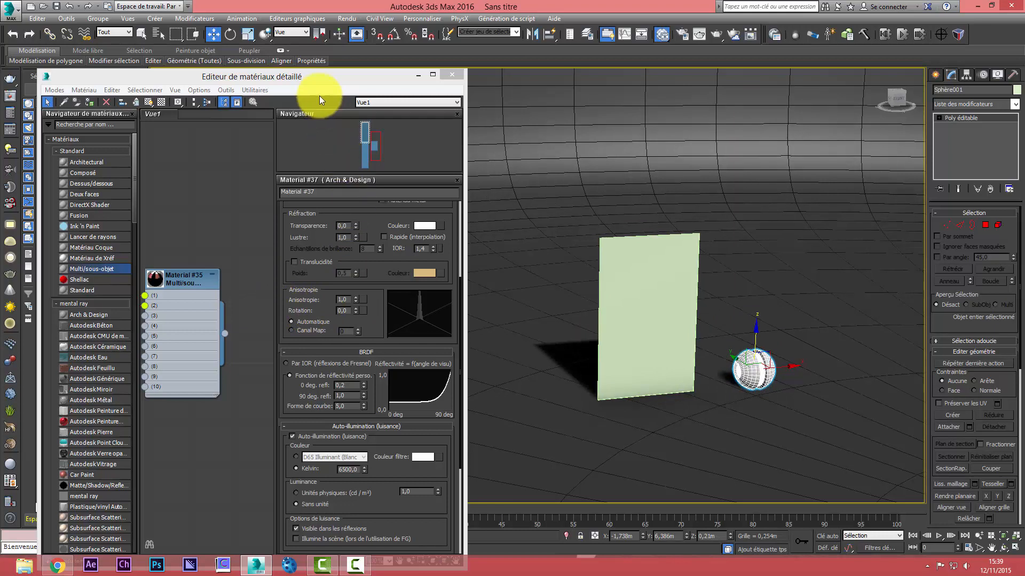
# Open a preview window for the Arch & Design material, enlarge it and place it clear of the self-illumination parameters
pyautogui.moveTo(379, 139); pyautogui.dragTo(334, 135)
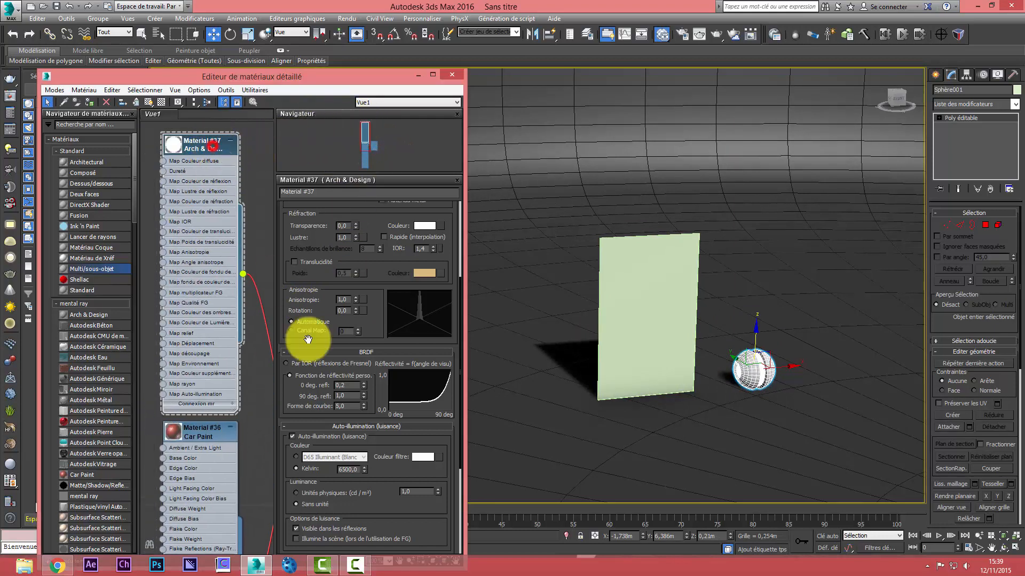
pyautogui.moveTo(389, 470); pyautogui.dragTo(389, 463)
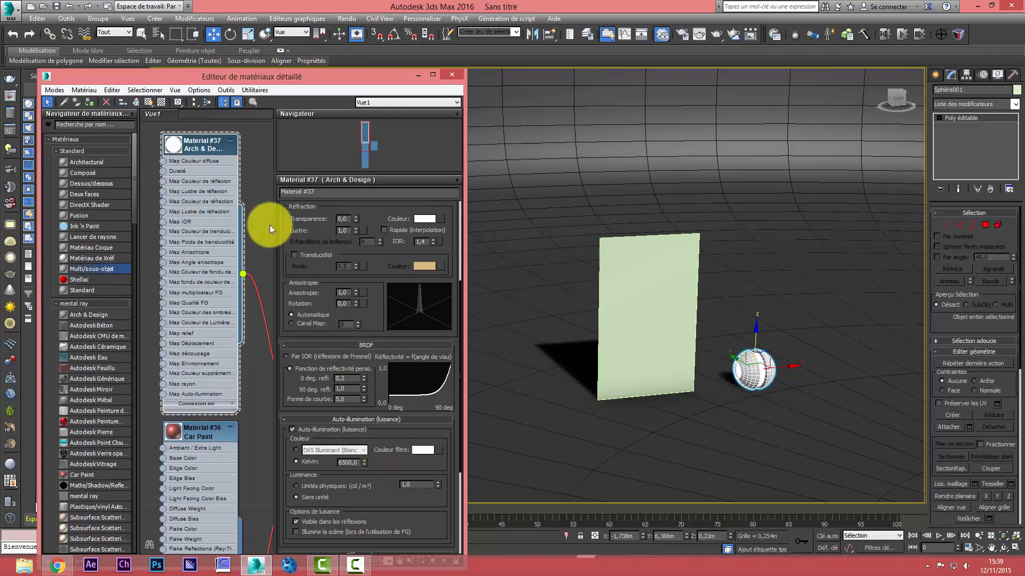
pyautogui.rightClick(176, 142)
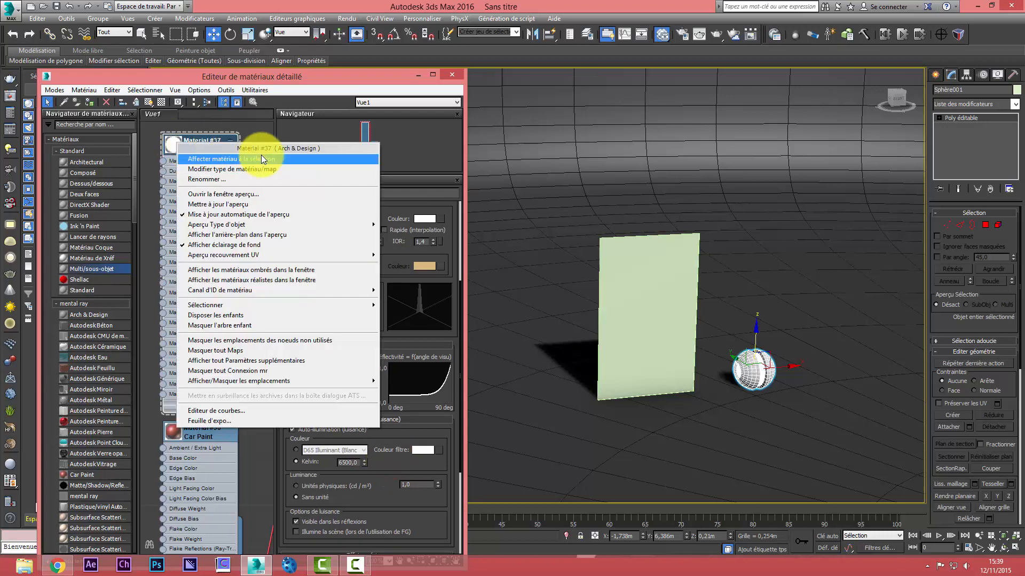
pyautogui.click(235, 195)
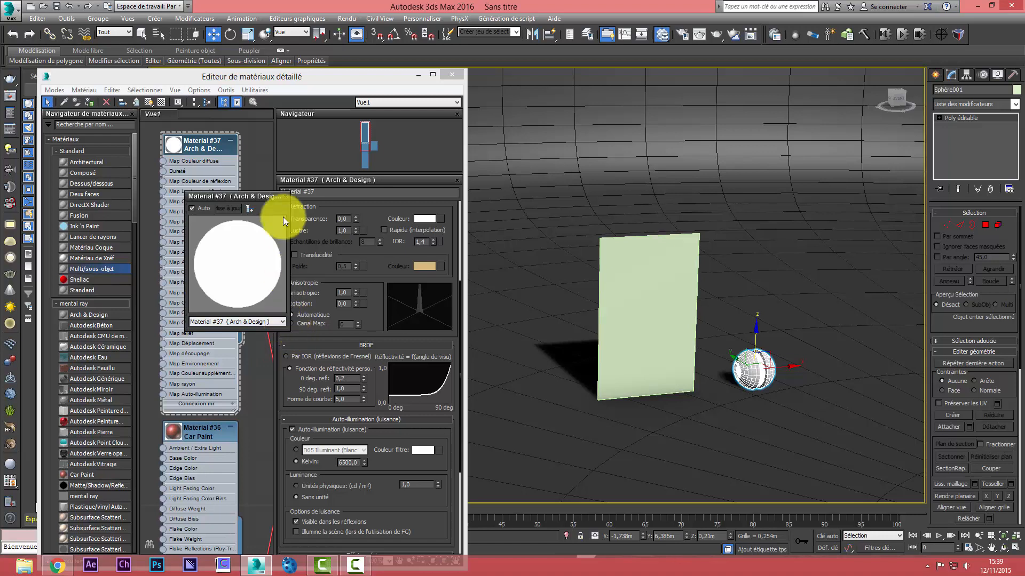
pyautogui.moveTo(286, 192); pyautogui.dragTo(297, 62)
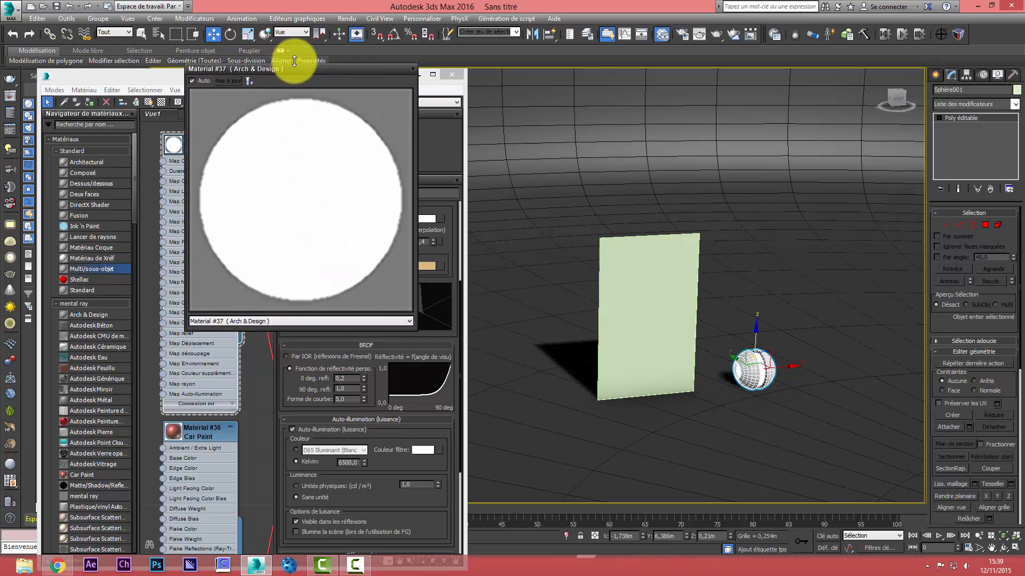
pyautogui.moveTo(143, 49); pyautogui.dragTo(141, 49)
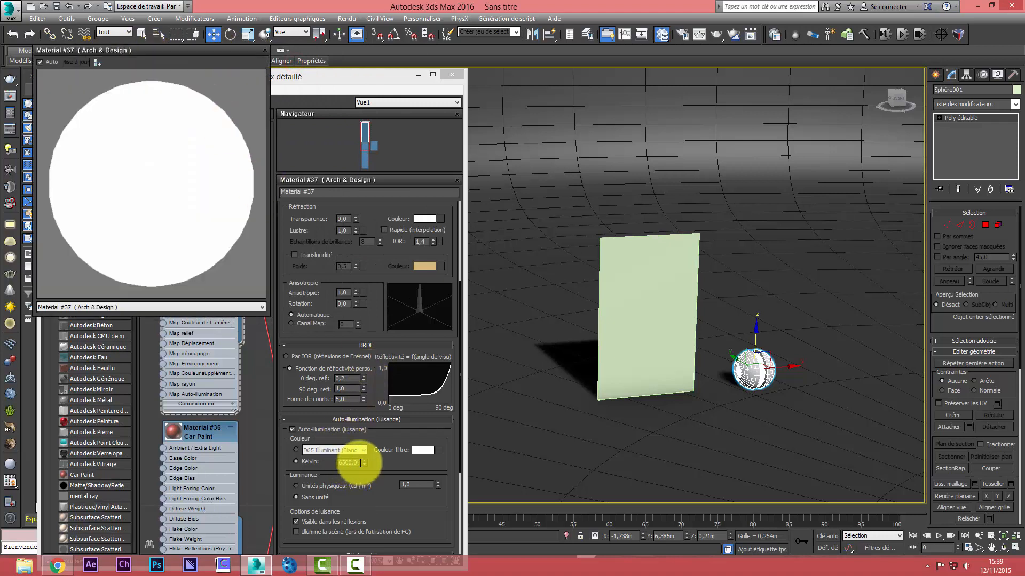
# Try self-illumination colour temperatures of 200 and 2000 Kelvin on the Arch & Design material
pyautogui.moveTo(359, 463); pyautogui.dragTo(316, 463)
pyautogui.press('BackSpace')
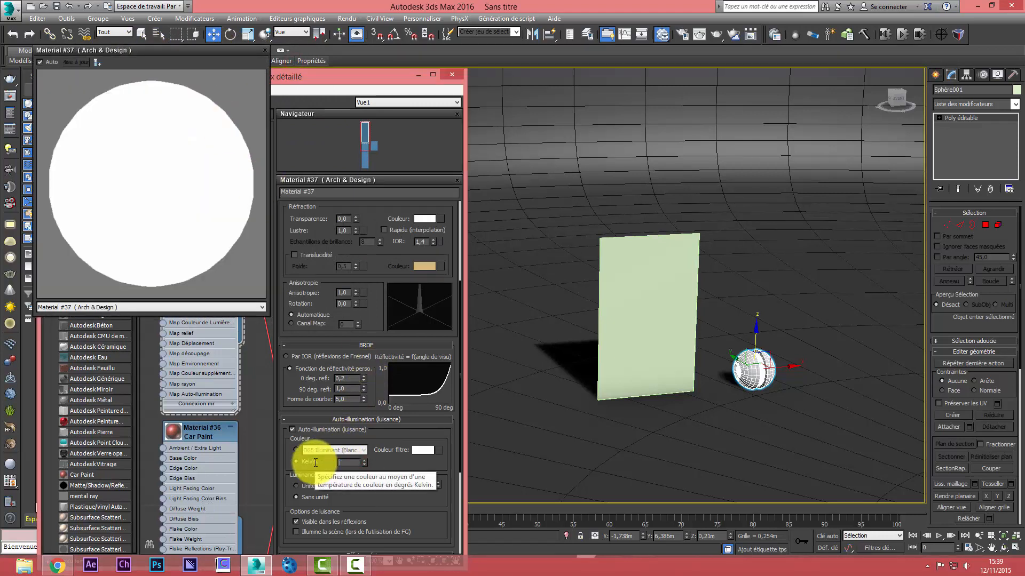
pyautogui.write('200')
pyautogui.press('Return')
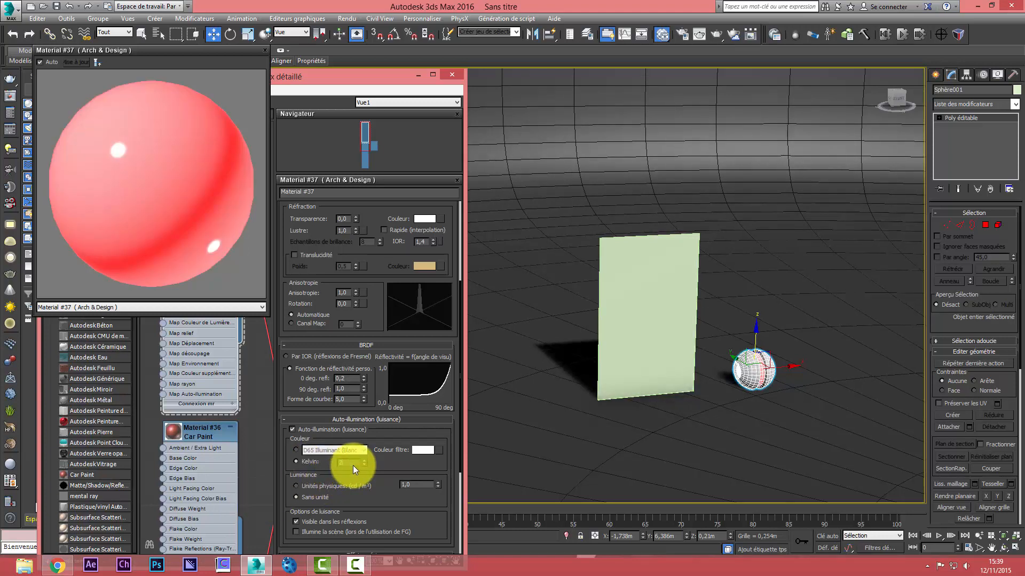
pyautogui.write('2000')
pyautogui.press('Return')
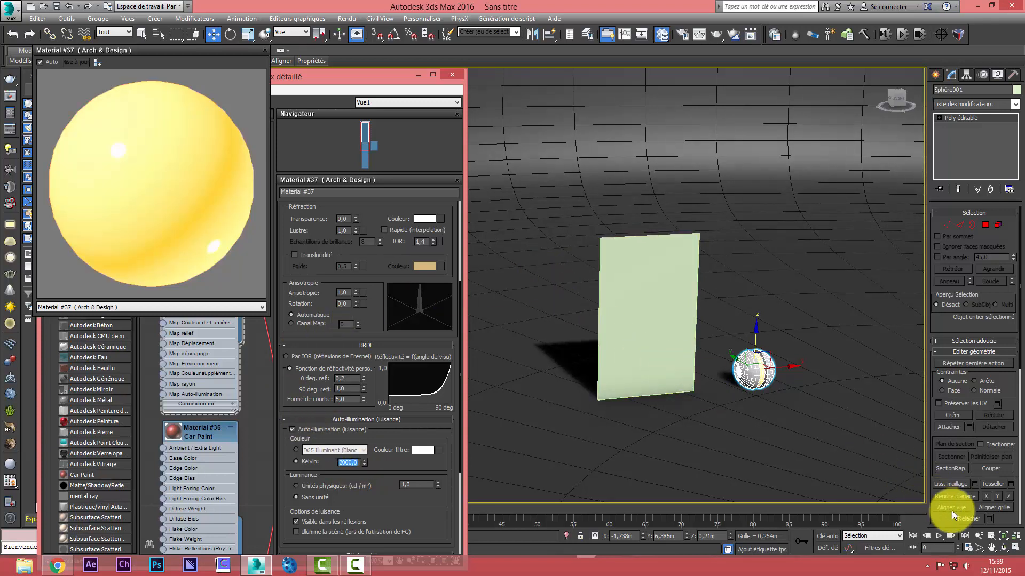
# Test-render a closer perspective view of the sphere to check the glowing groove, stopping the render and closing its window
pyautogui.click(976, 536)
pyautogui.moveTo(831, 398); pyautogui.dragTo(824, 364)
pyautogui.click(718, 34)
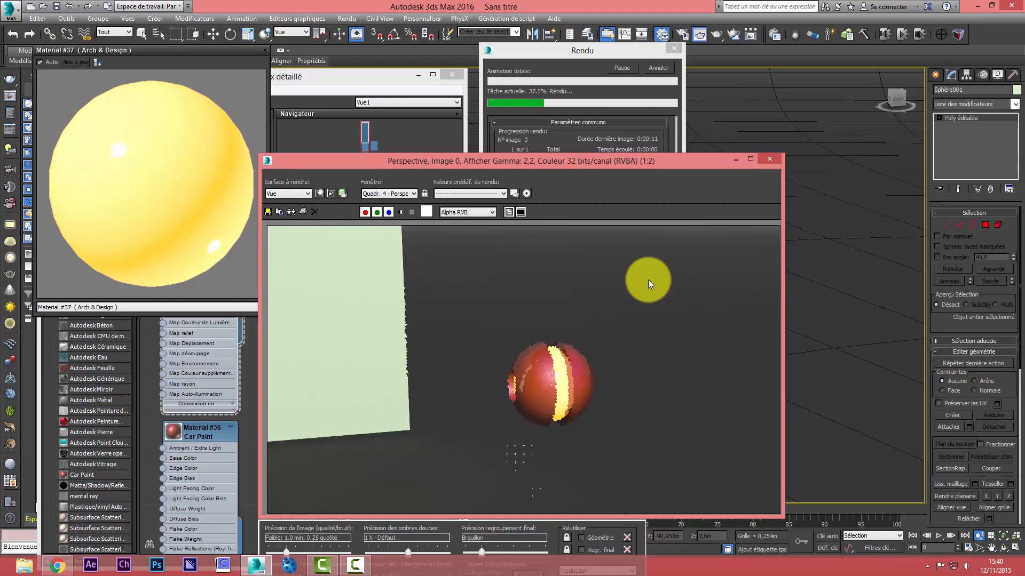
pyautogui.click(659, 67)
pyautogui.click(769, 159)
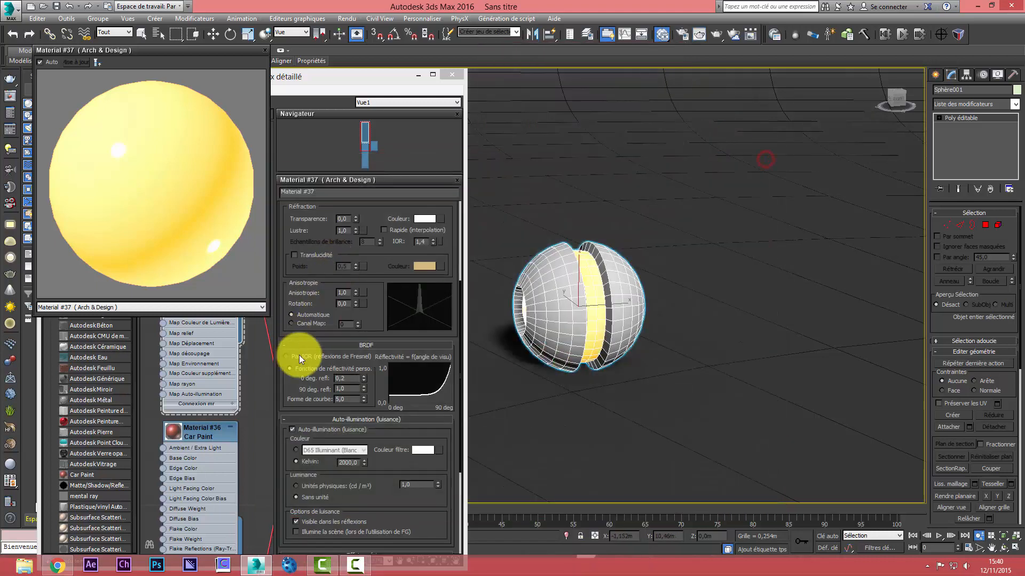
# Set the Arch & Design material's glow colour to 1500 Kelvin and make it illuminate the scene when Final Gather is used
pyautogui.moveTo(358, 463); pyautogui.dragTo(324, 464)
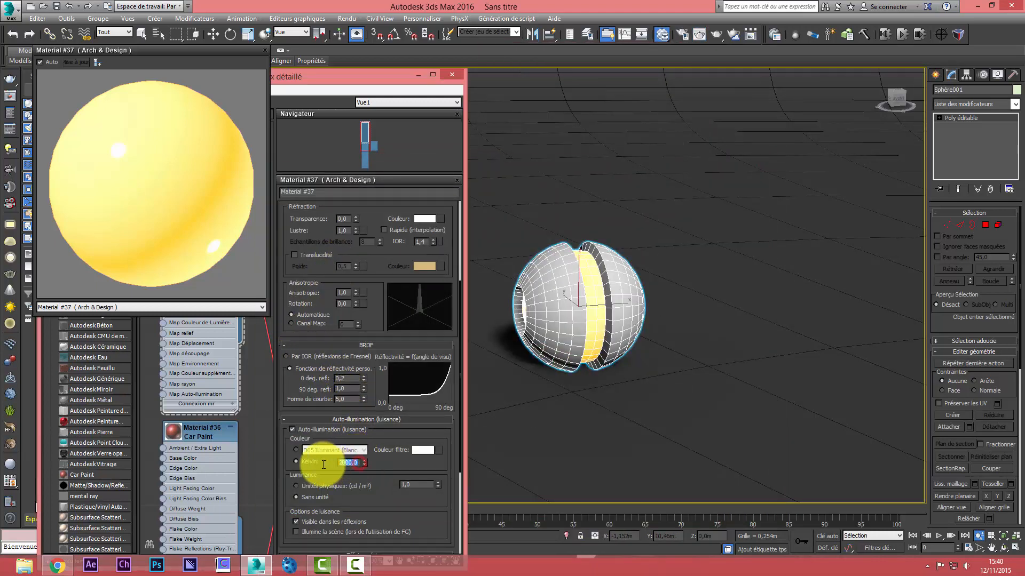
pyautogui.write('1500')
pyautogui.press('Return')
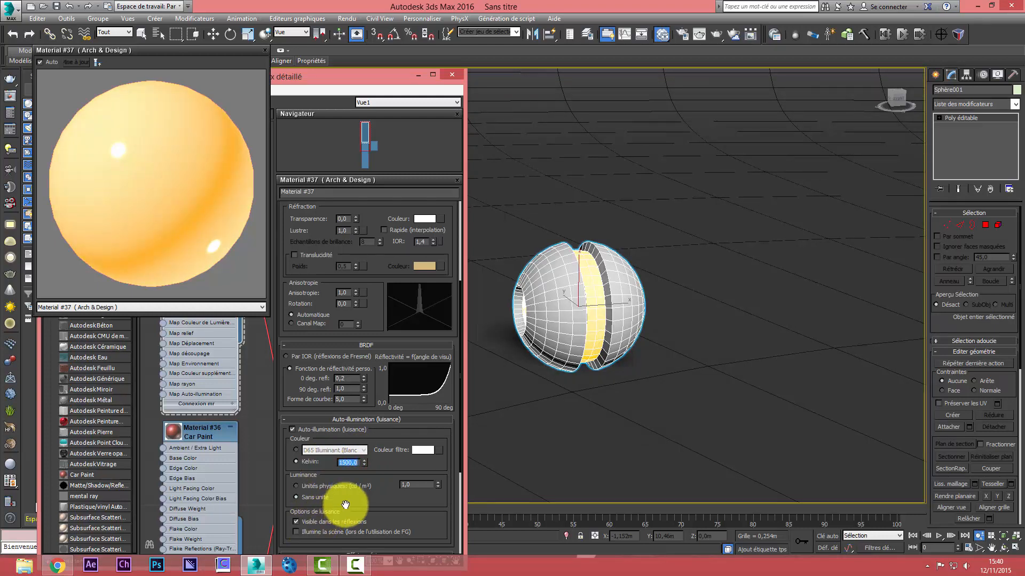
pyautogui.moveTo(345, 505); pyautogui.dragTo(373, 400)
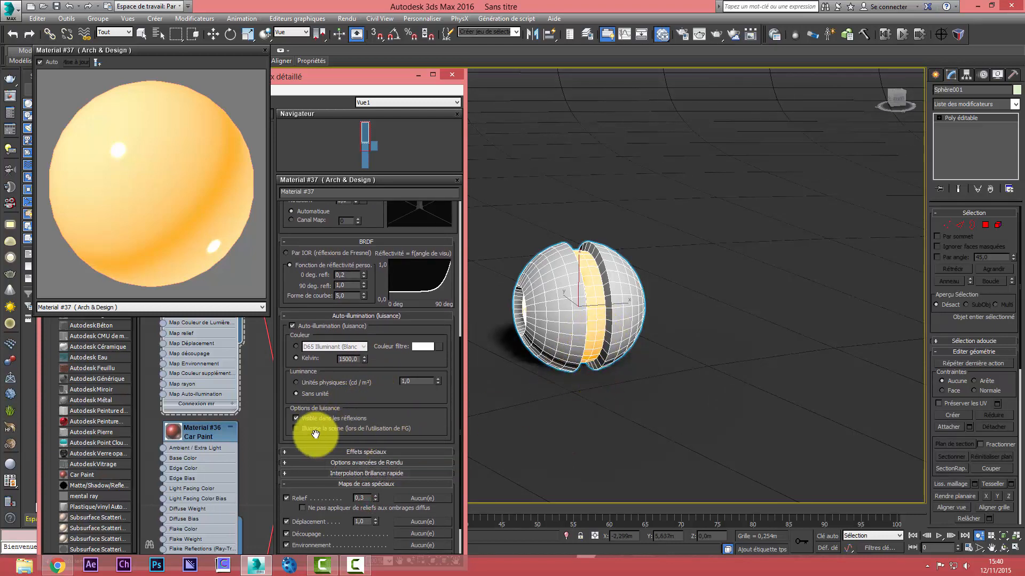
pyautogui.click(296, 428)
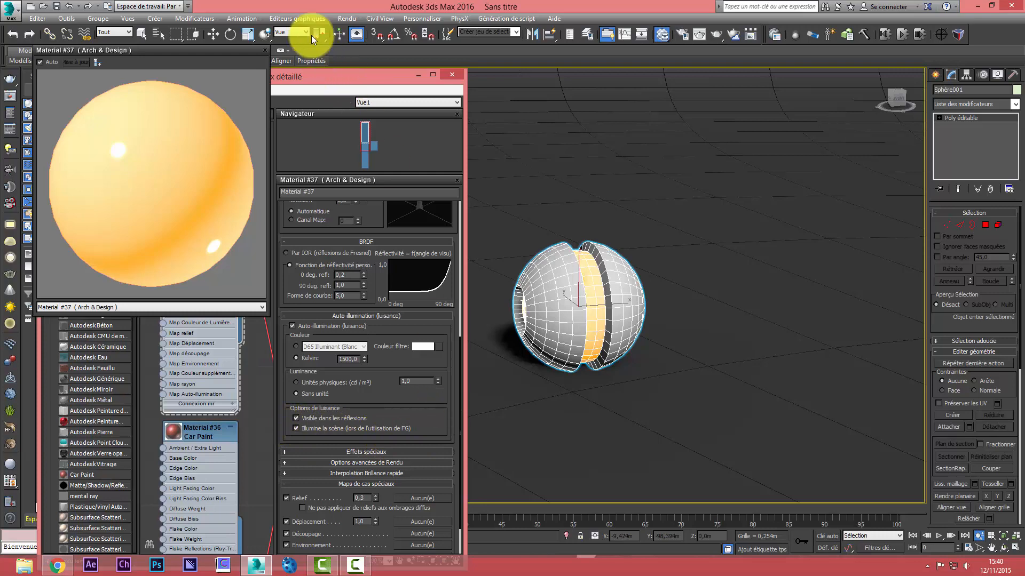
# Check the Final Gather settings in the mental ray render setup and render the close perspective view of the sphere
pyautogui.click(347, 19)
pyautogui.click(379, 63)
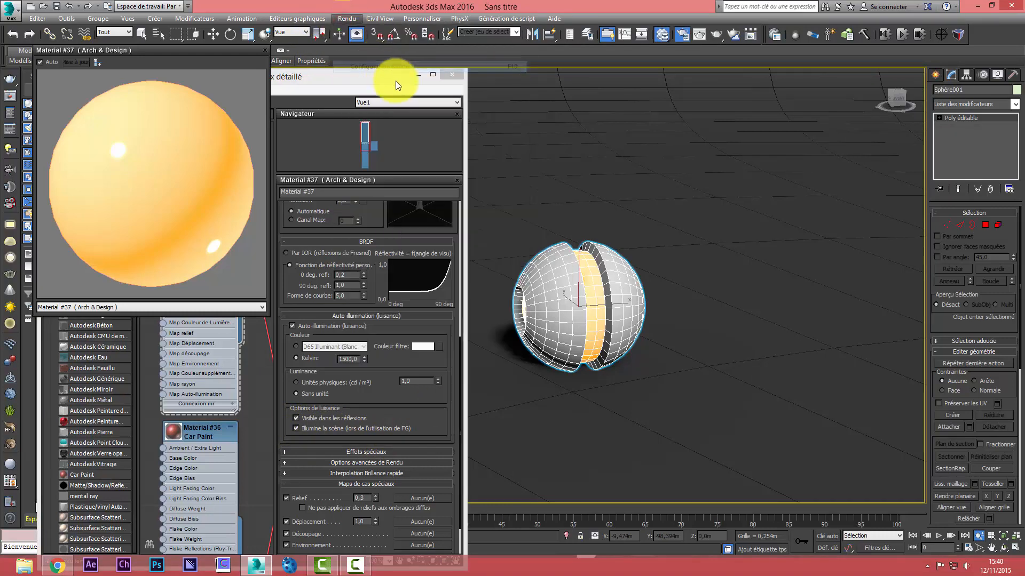
pyautogui.click(258, 101)
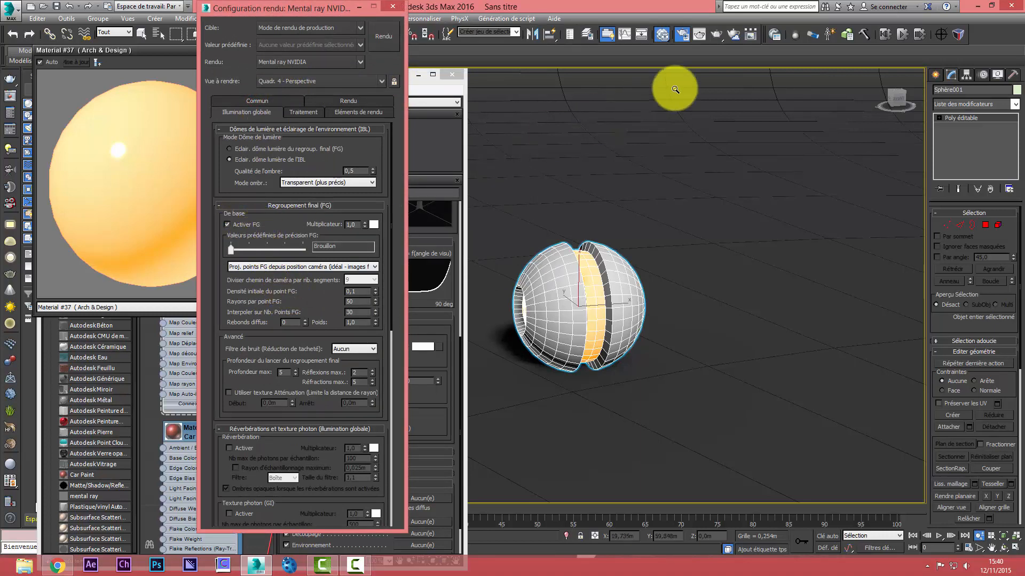
pyautogui.click(714, 38)
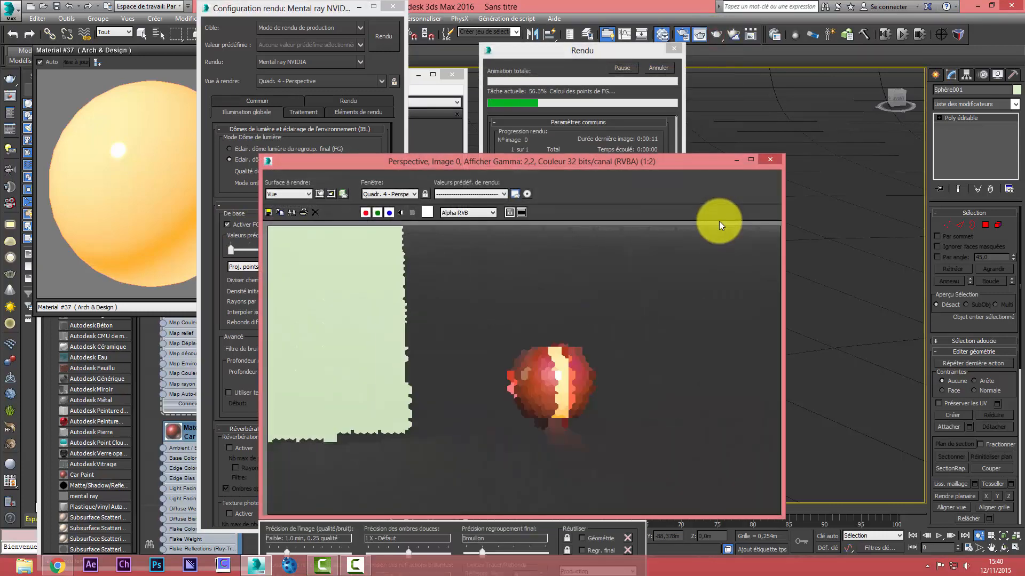
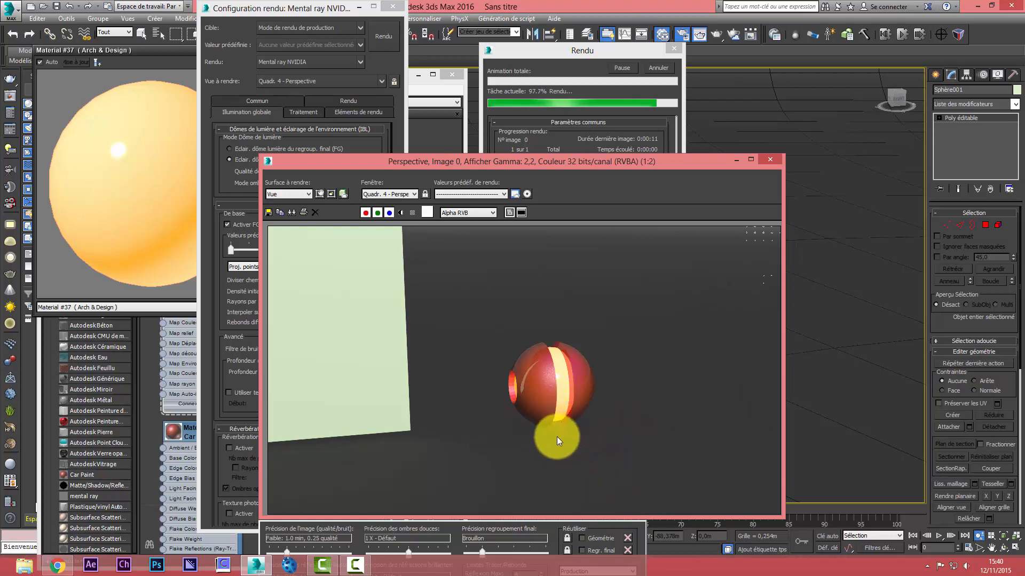
# Close the render and render setup windows, and rotate the sphere to about 47° around Y so its groove runs diagonally
pyautogui.click(768, 159)
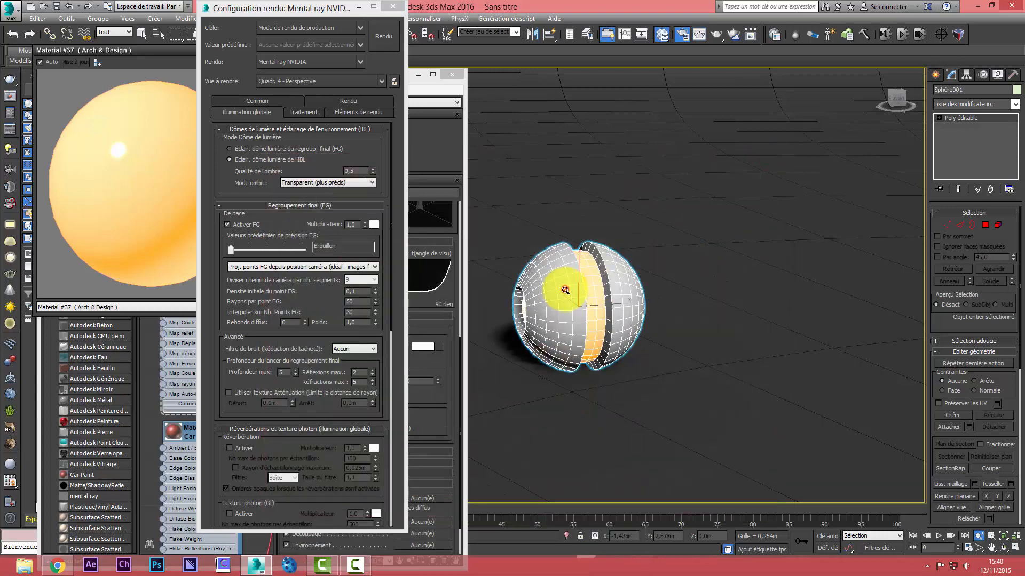
pyautogui.click(554, 279)
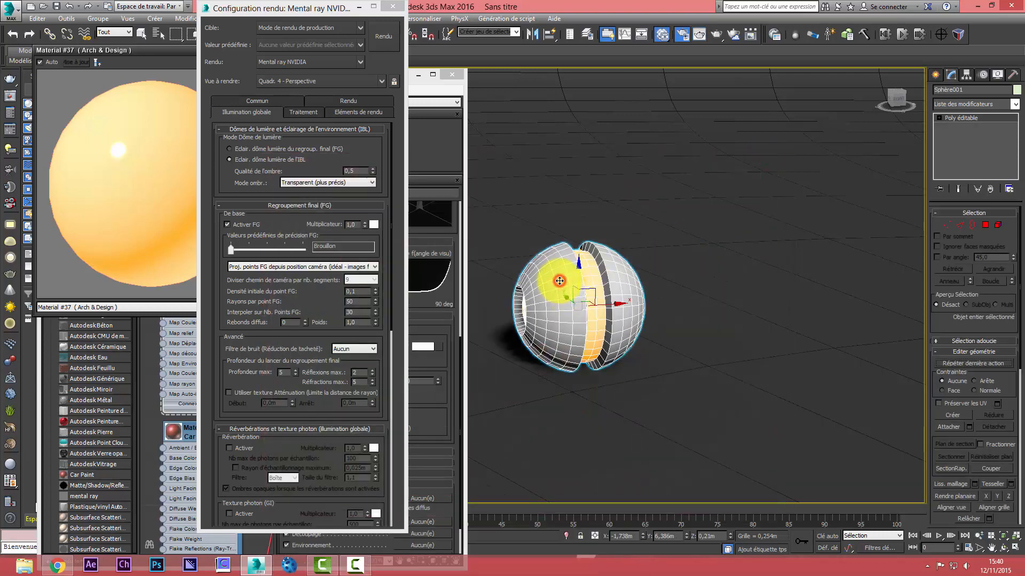
pyautogui.click(392, 6)
pyautogui.click(230, 35)
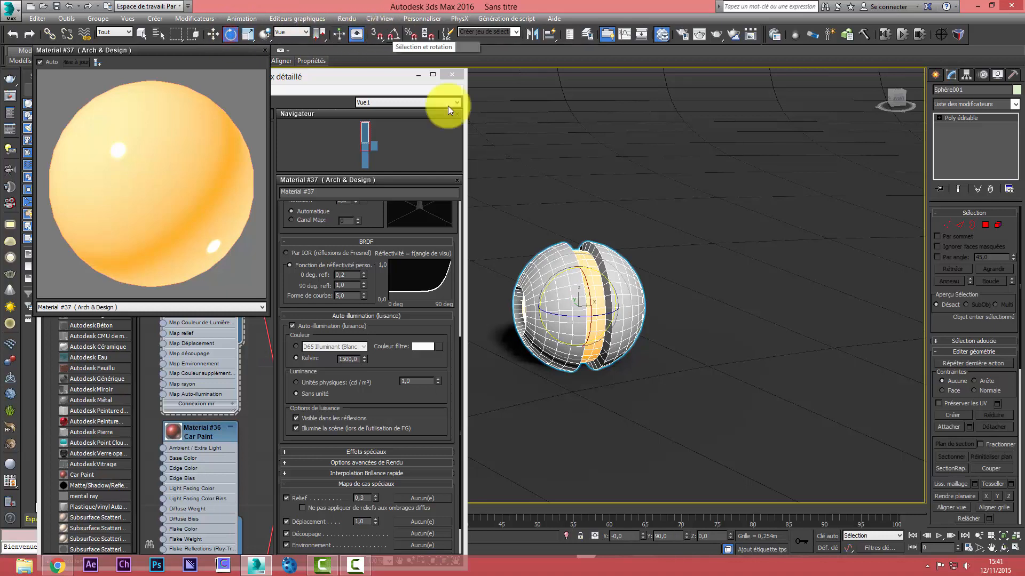
pyautogui.moveTo(550, 283); pyautogui.dragTo(536, 309)
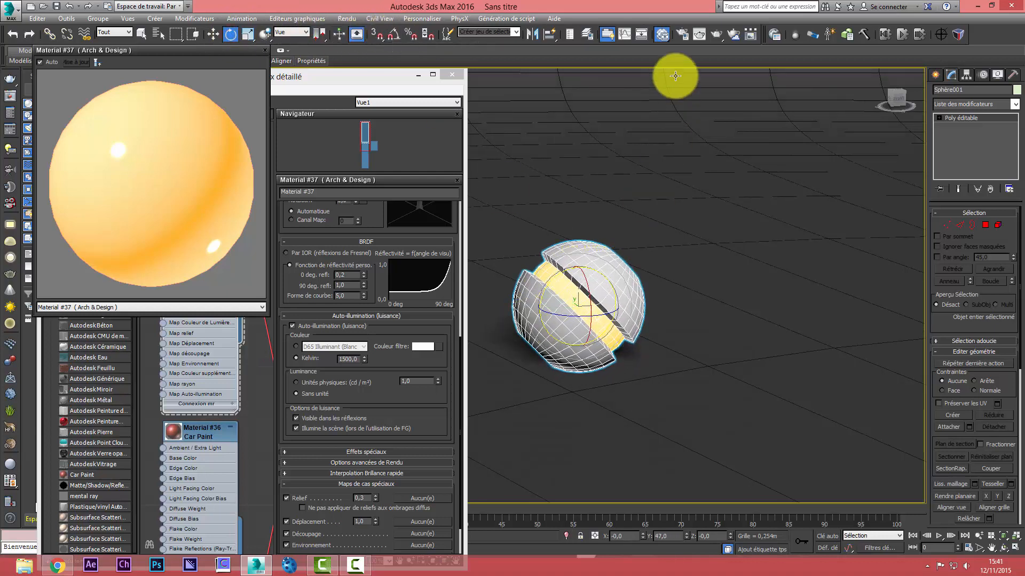
# Test-render the perspective view to check the rotated sphere's glowing groove, stopping the render and closing its window
pyautogui.click(712, 38)
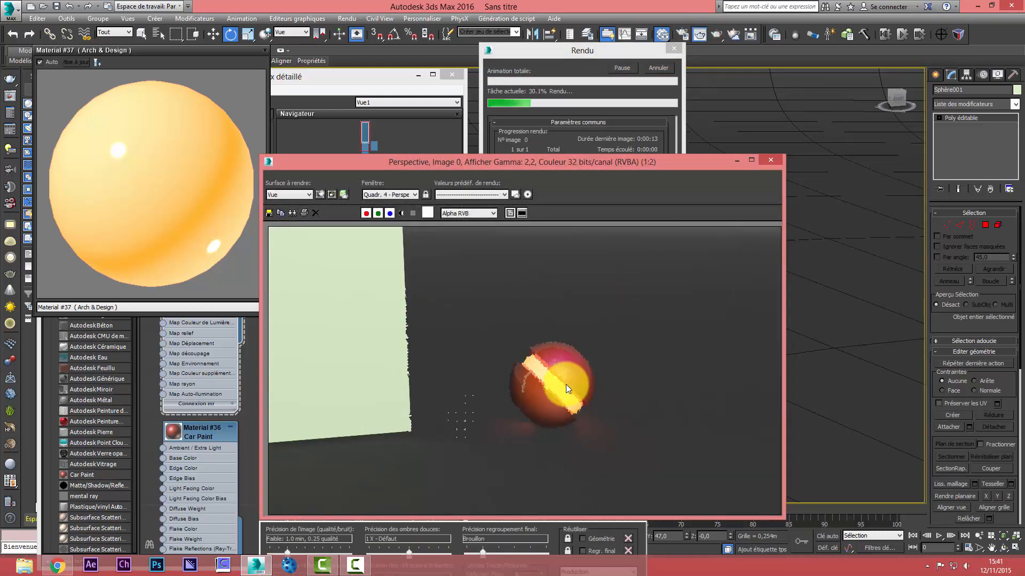
pyautogui.click(658, 67)
pyautogui.click(770, 160)
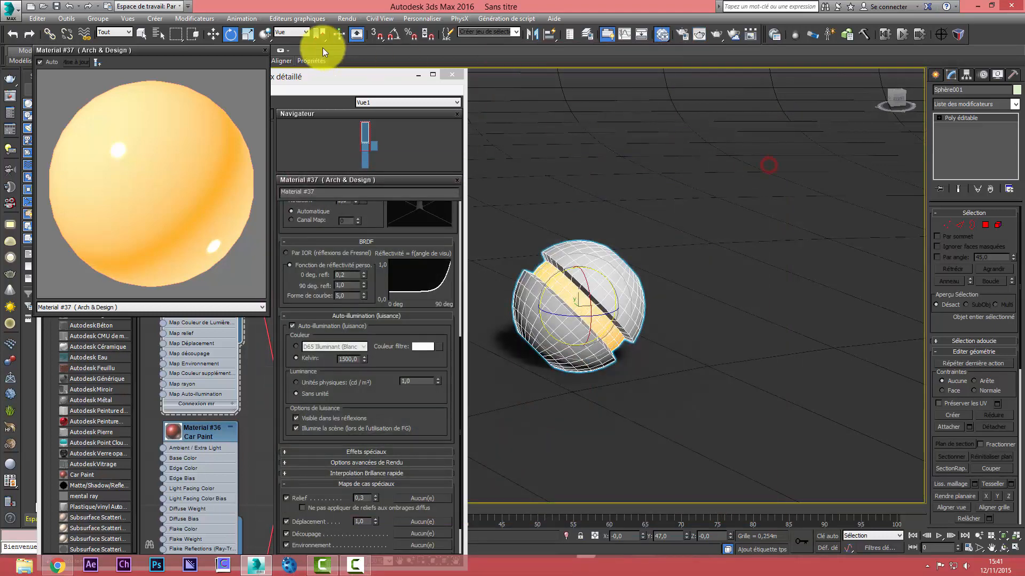
# Close the enlarged material preview and create a new Arch & Design material using the Verre (Physique) template
pyautogui.click(264, 50)
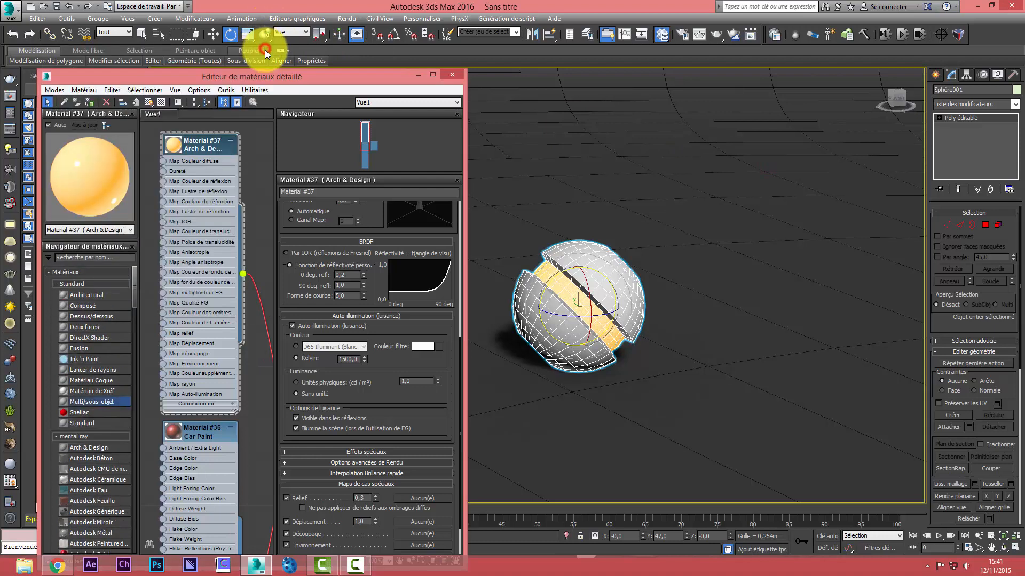
pyautogui.moveTo(206, 152); pyautogui.dragTo(207, 158)
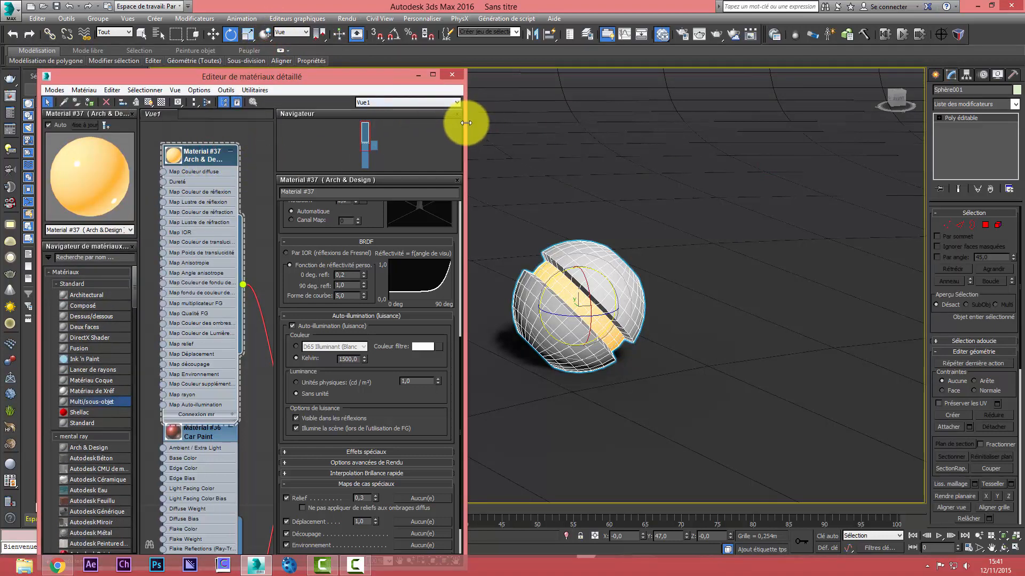
pyautogui.click(359, 140)
pyautogui.moveTo(360, 140)
pyautogui.mouseDown()
pyautogui.moveTo(344, 147)
pyautogui.moveTo(361, 144)
pyautogui.mouseUp()
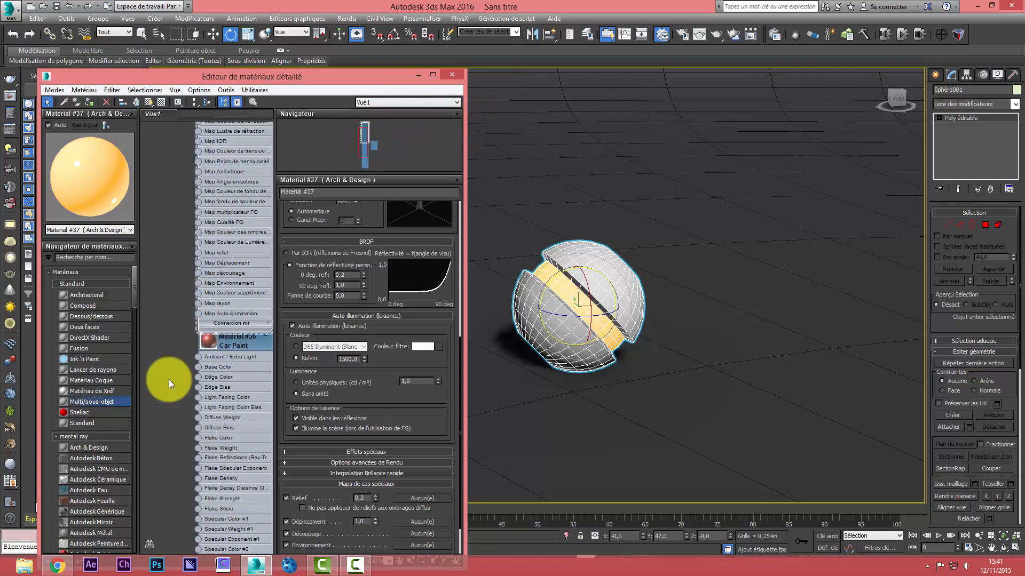
pyautogui.click(91, 448)
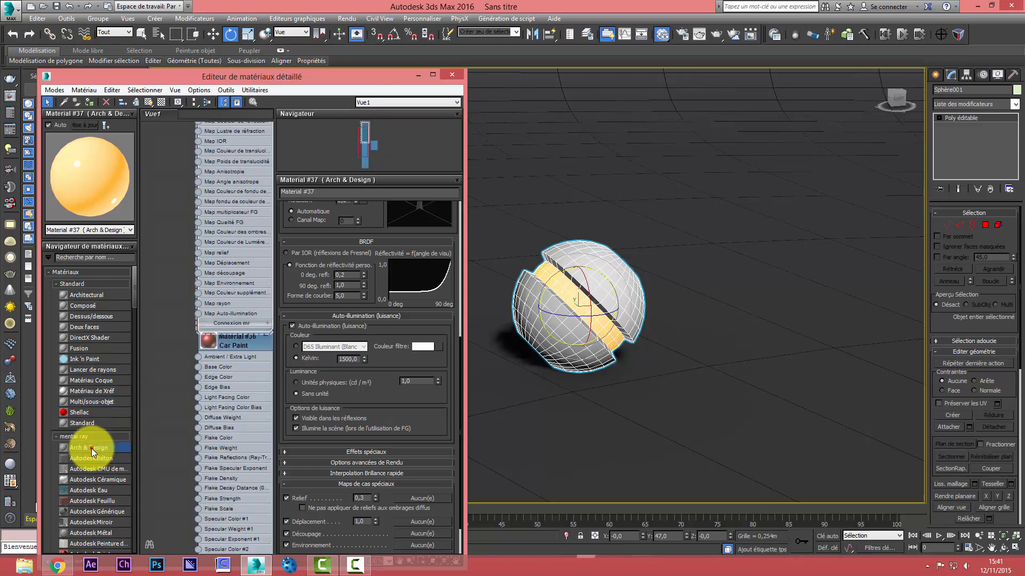
pyautogui.doubleClick(91, 448)
pyautogui.doubleClick(208, 216)
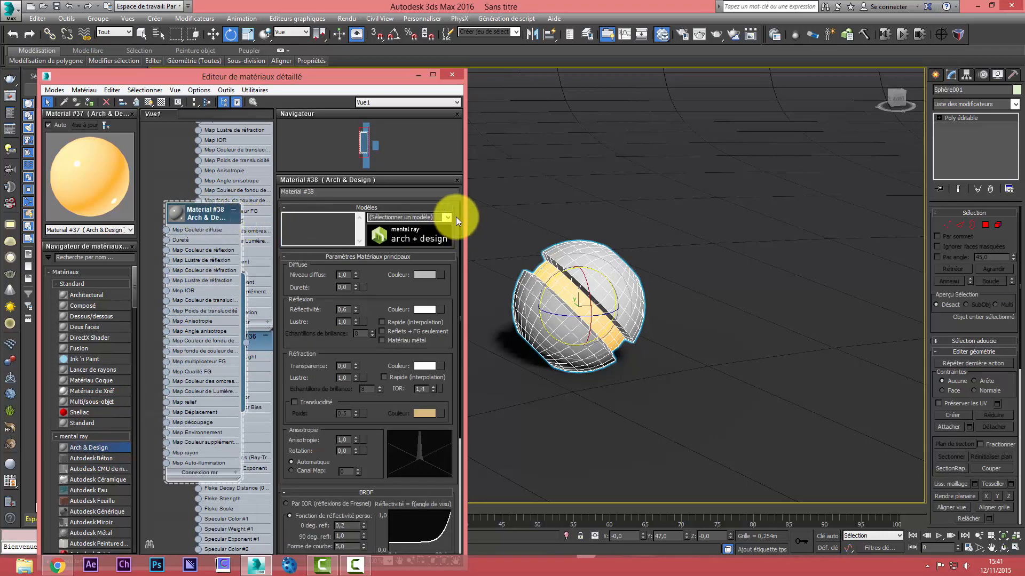
pyautogui.click(448, 216)
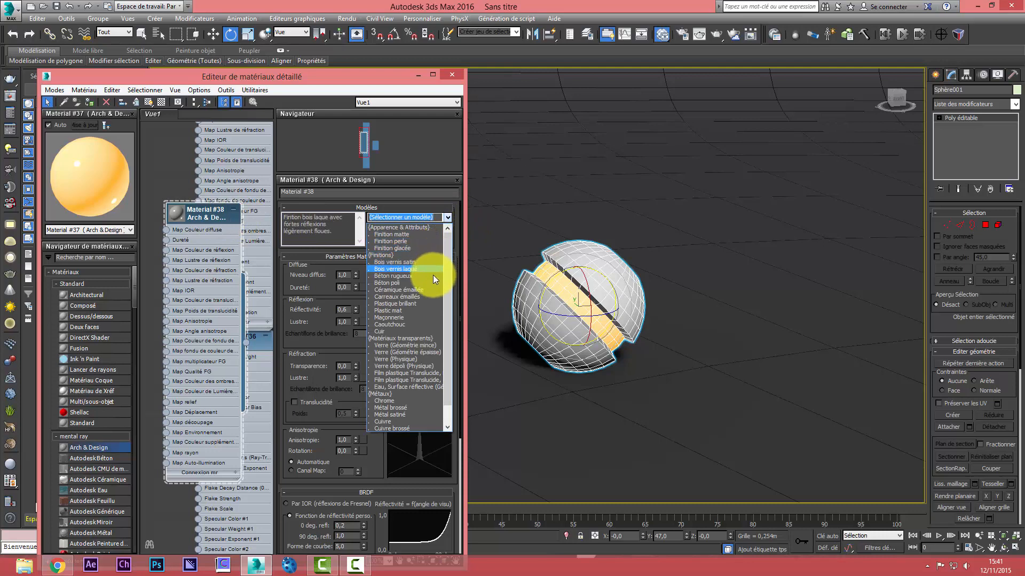
pyautogui.click(410, 359)
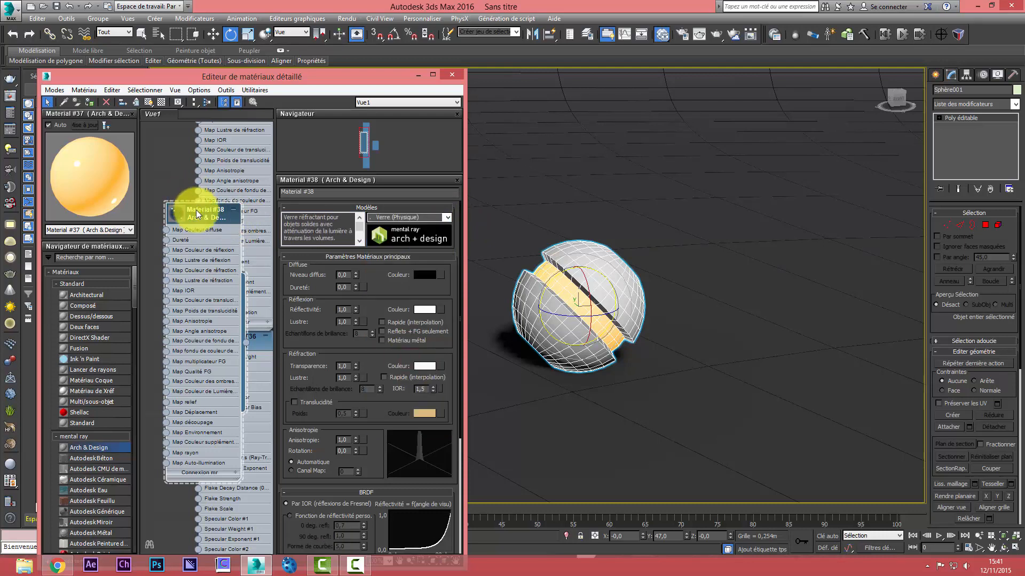
# Assign the physical glass material to the rectangular panel beside the sphere
pyautogui.click(990, 547)
pyautogui.moveTo(571, 377); pyautogui.dragTo(805, 398)
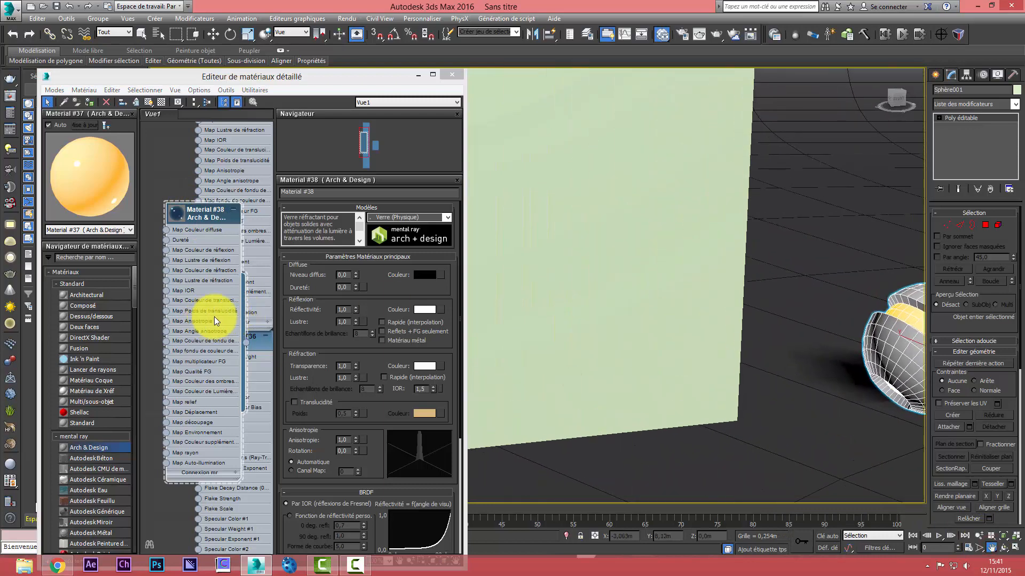
pyautogui.moveTo(245, 339); pyautogui.dragTo(564, 326)
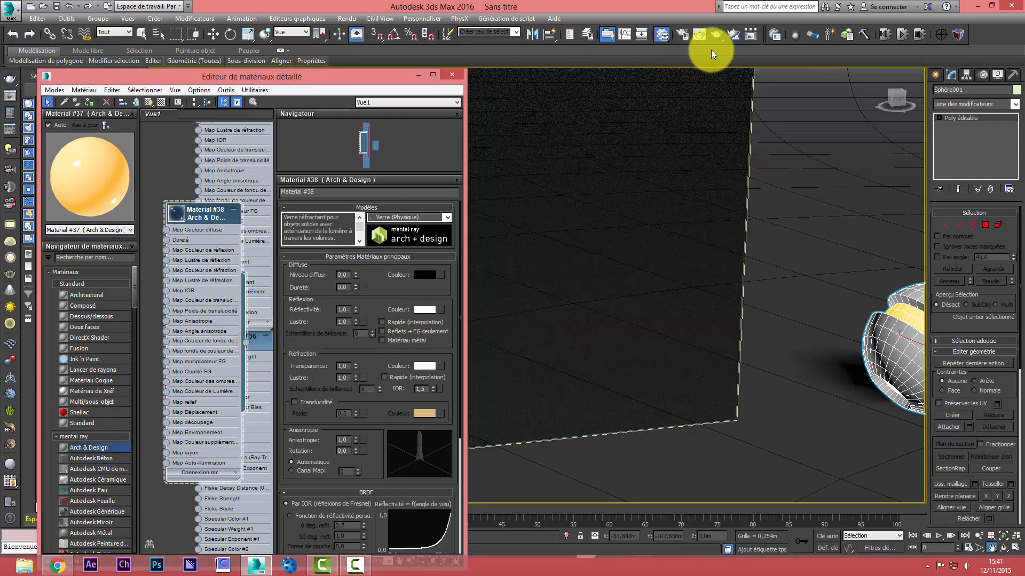
# Test-render the glass panel, stop the render and close its window and the material editor
pyautogui.click(717, 35)
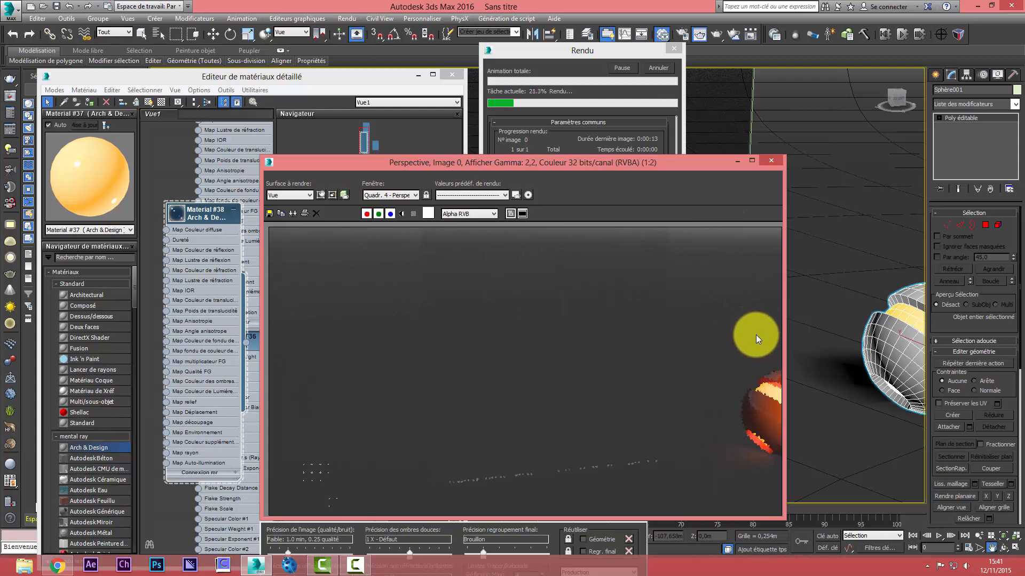
pyautogui.click(653, 69)
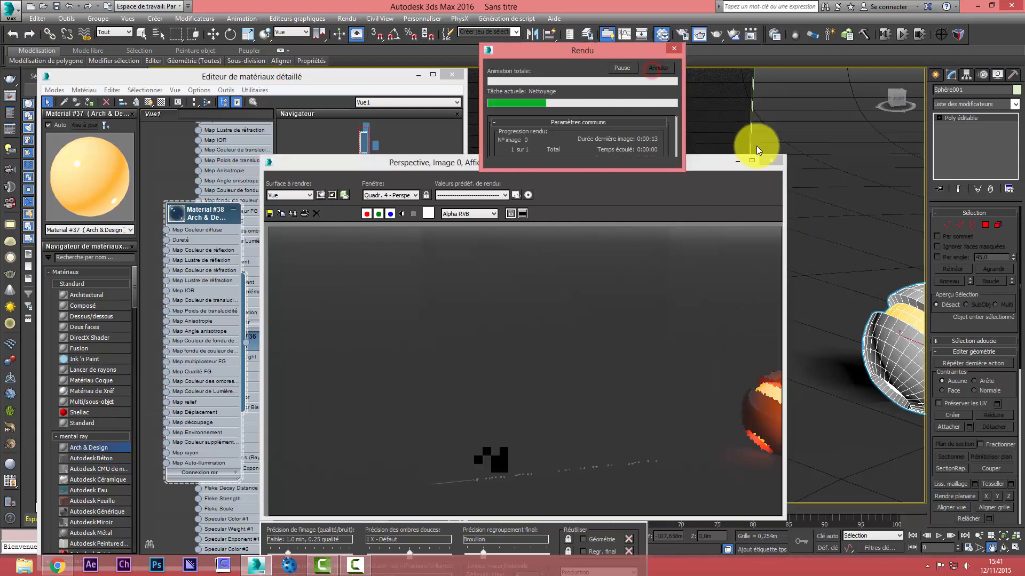
pyautogui.click(770, 161)
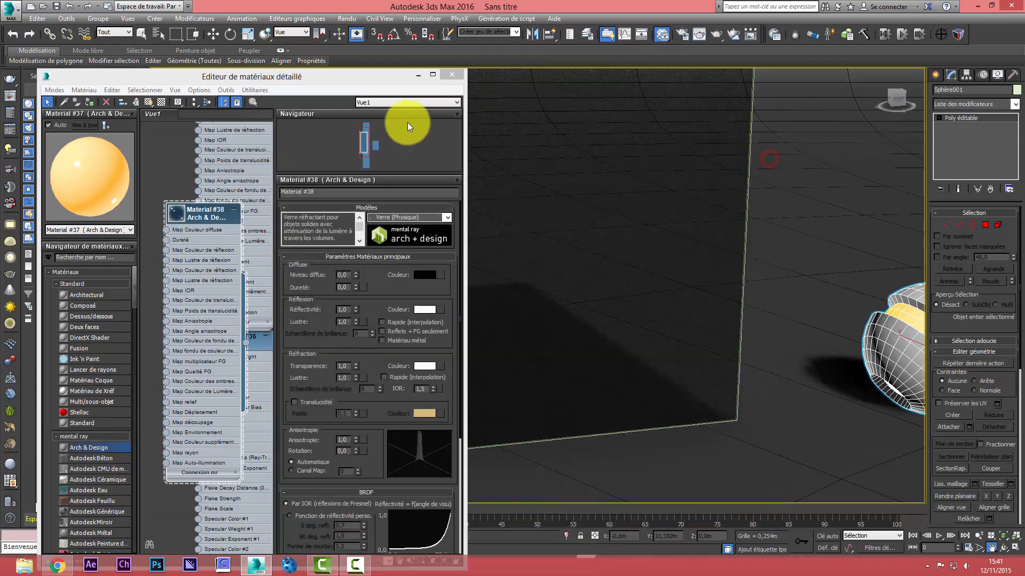
pyautogui.click(451, 75)
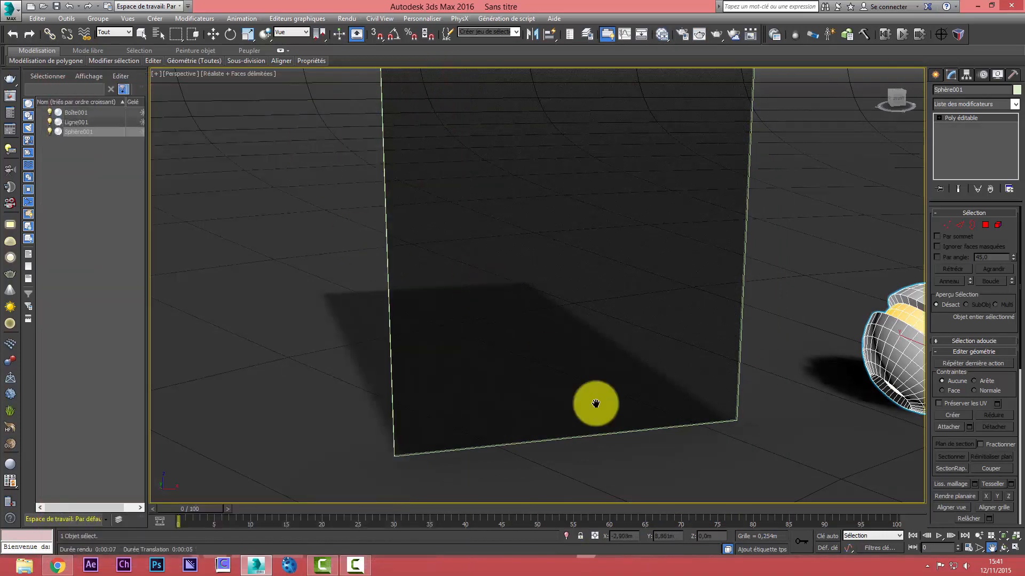
# Create a Standard target directional light in the Top view, aimed at the glass panel from about 6.9 m away
pyautogui.click(979, 538)
pyautogui.moveTo(633, 276); pyautogui.dragTo(662, 339)
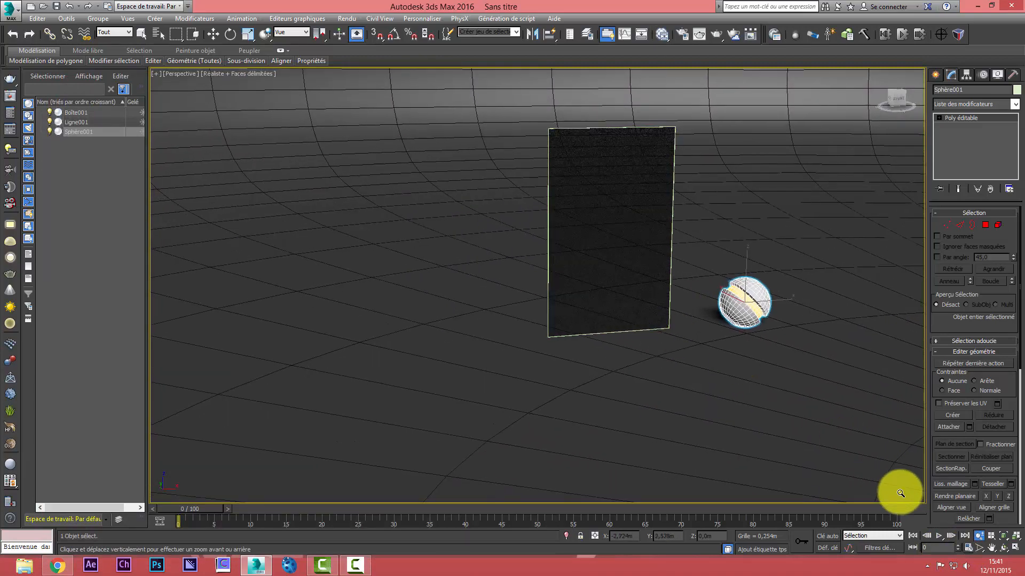
pyautogui.click(991, 548)
pyautogui.moveTo(736, 388); pyautogui.dragTo(637, 414)
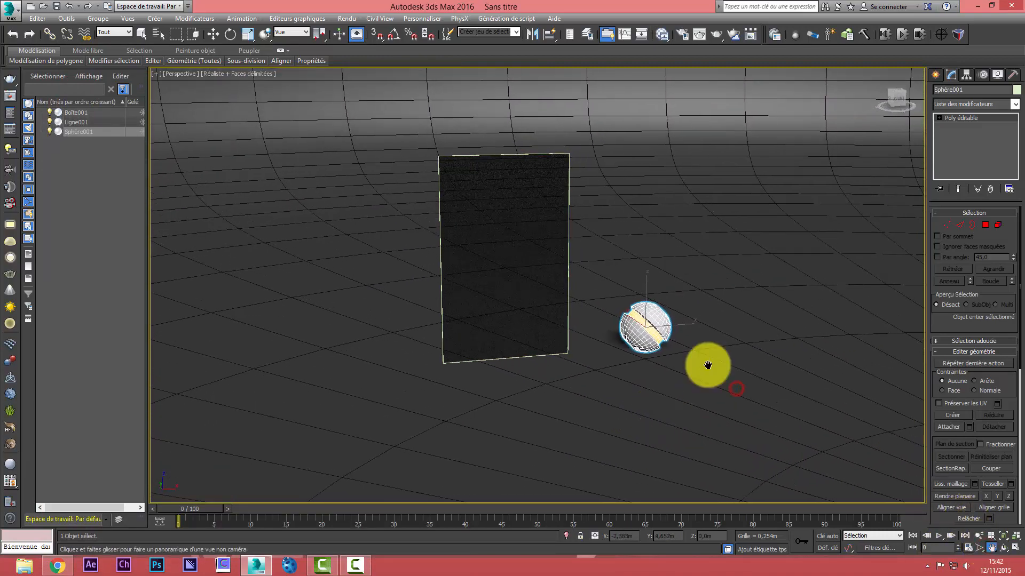
pyautogui.click(937, 75)
pyautogui.click(964, 93)
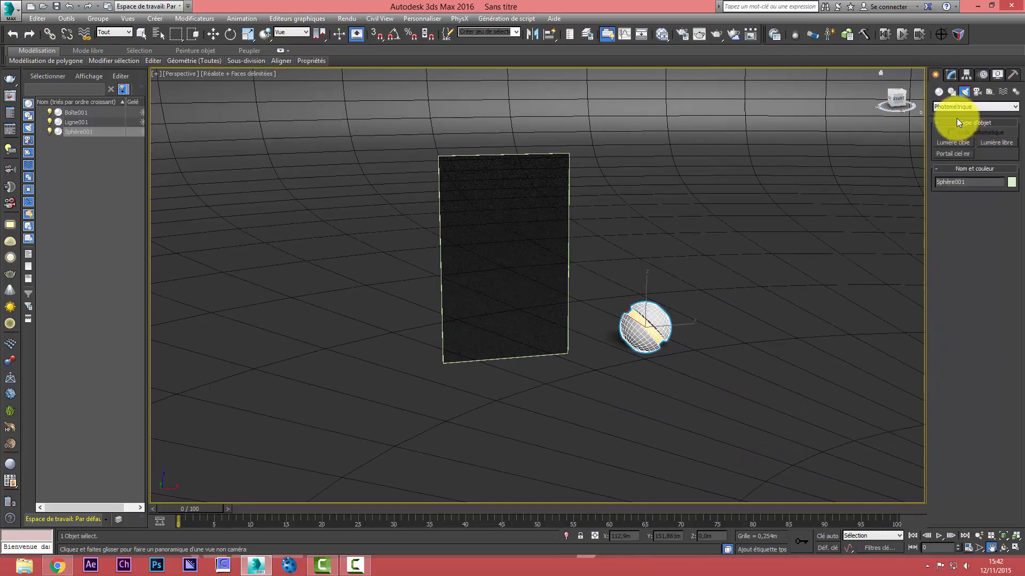
pyautogui.click(960, 107)
pyautogui.click(953, 122)
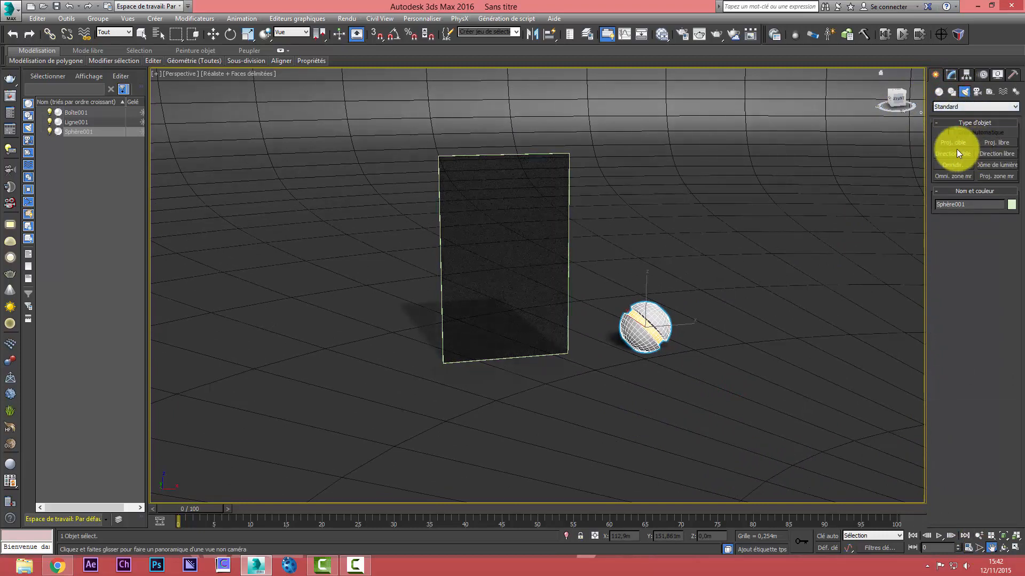
pyautogui.click(953, 154)
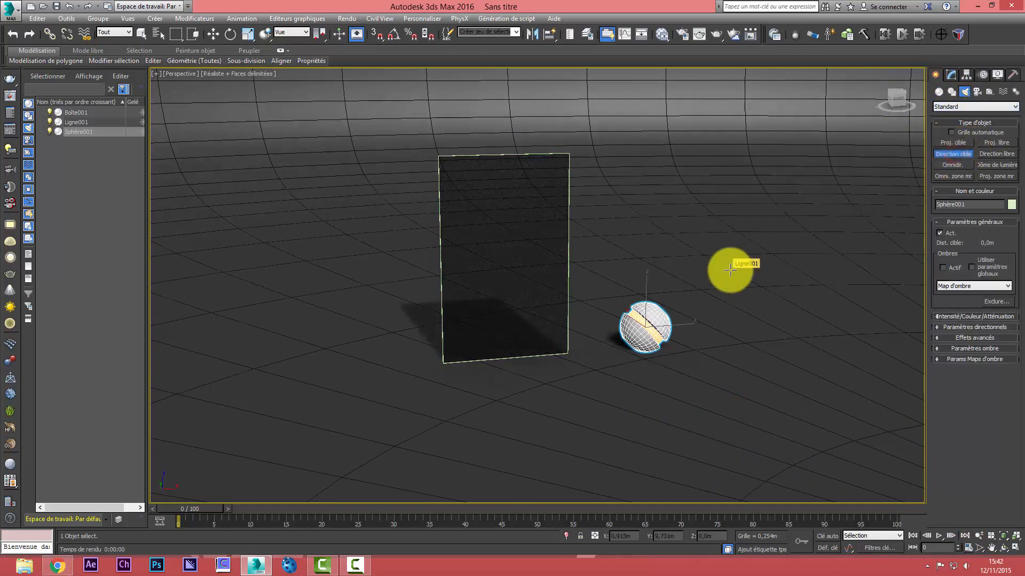
pyautogui.hotkey('alt', 'w')
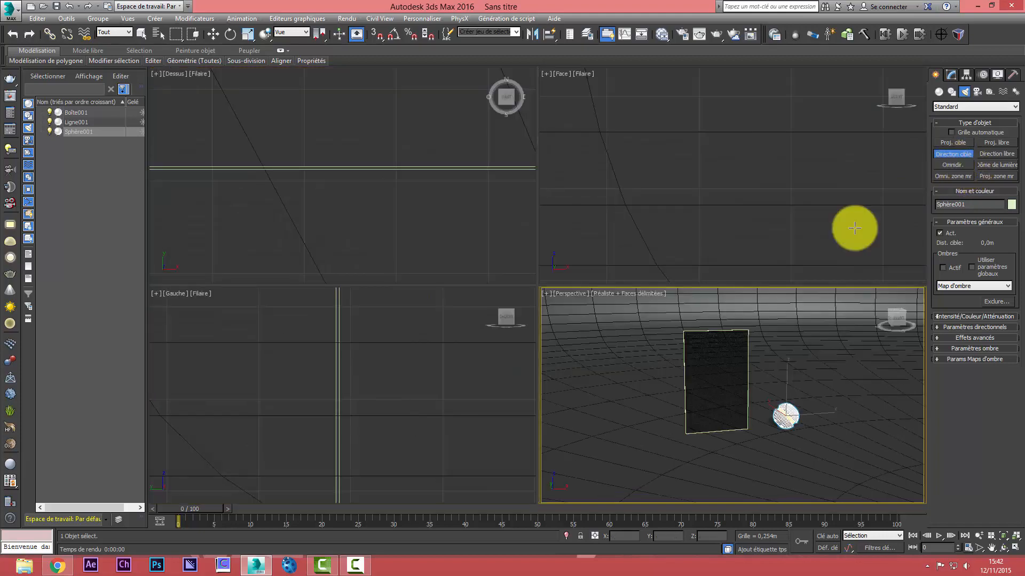
pyautogui.click(375, 207)
pyautogui.scroll(-4, 378, 211)
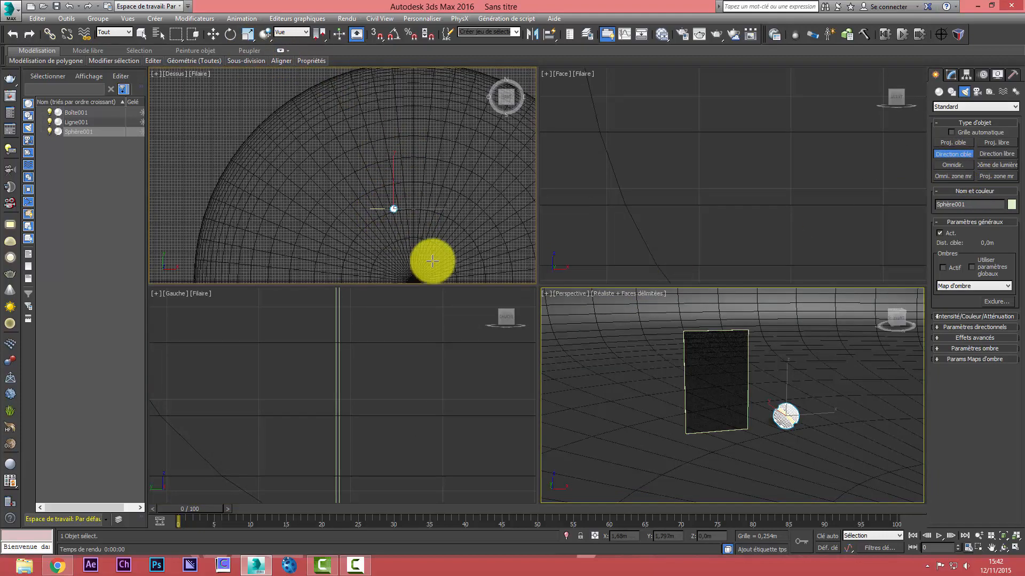
pyautogui.moveTo(430, 263); pyautogui.dragTo(378, 213)
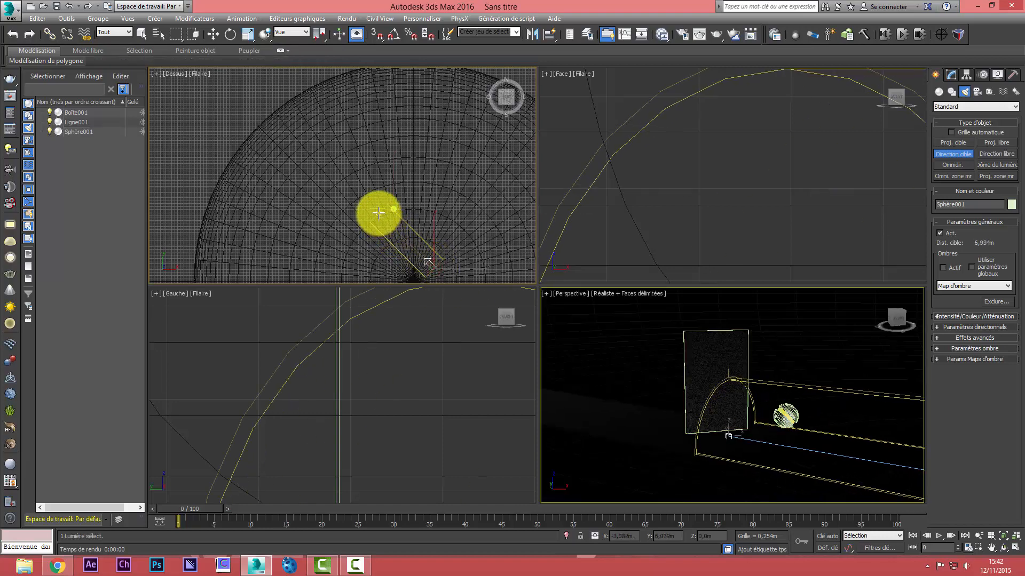
# Raise the directional light to a height of about 35.7 m and move its target to the glass panel's base
pyautogui.scroll(-10, 352, 331)
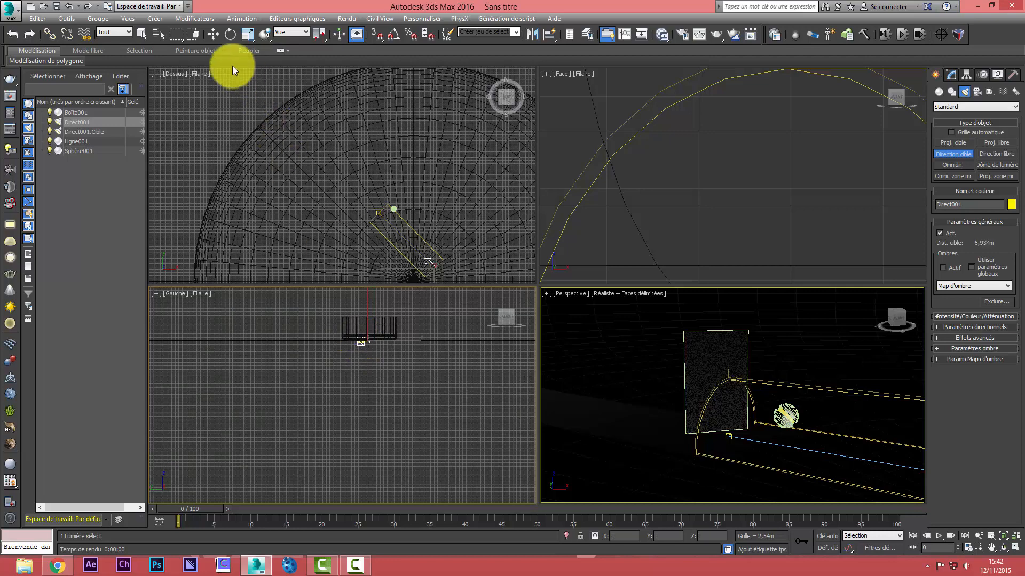
pyautogui.click(213, 34)
pyautogui.moveTo(385, 319); pyautogui.dragTo(402, 272)
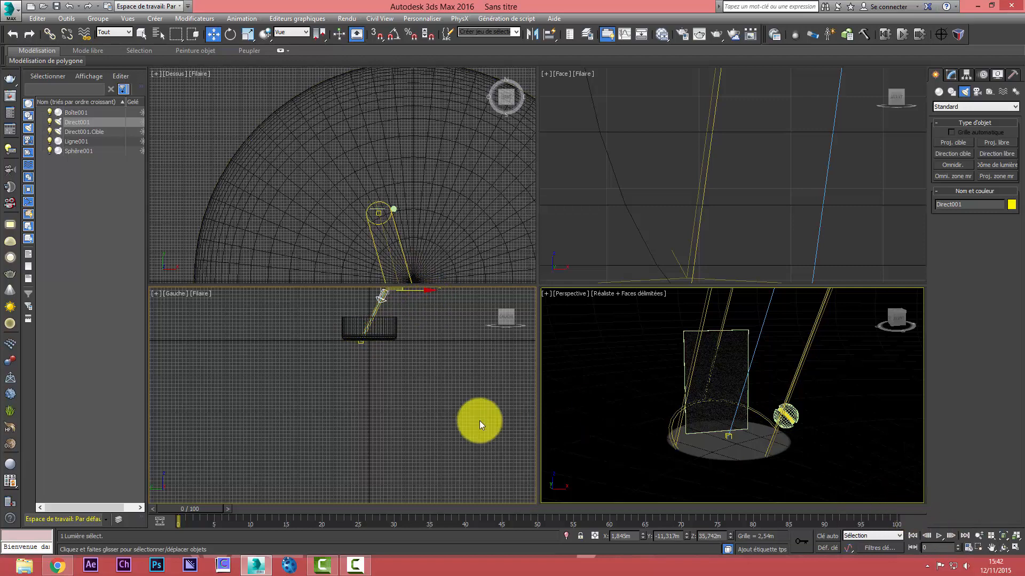
pyautogui.moveTo(473, 421); pyautogui.dragTo(339, 393, button='middle')
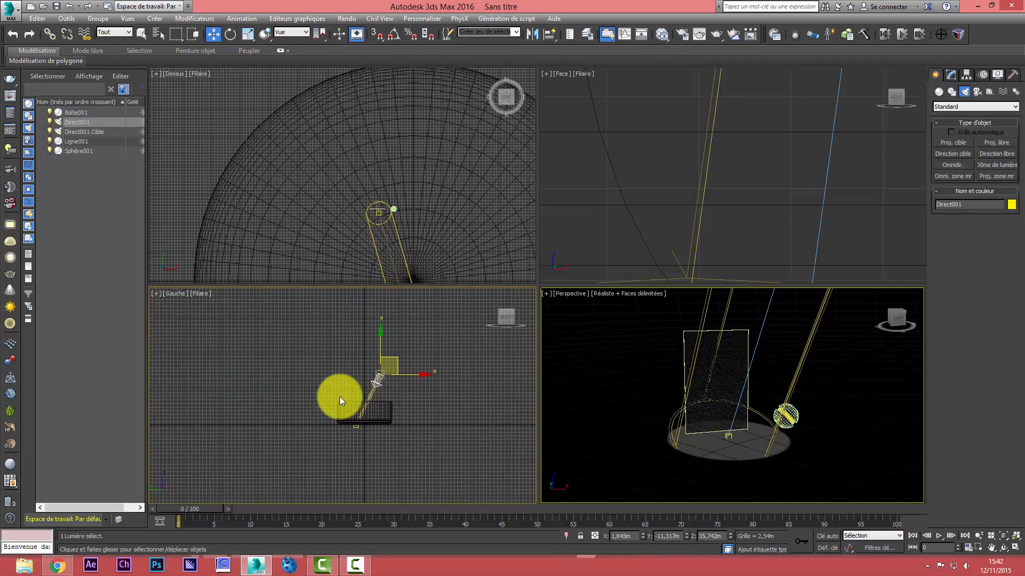
pyautogui.moveTo(340, 396); pyautogui.dragTo(342, 396, button='middle')
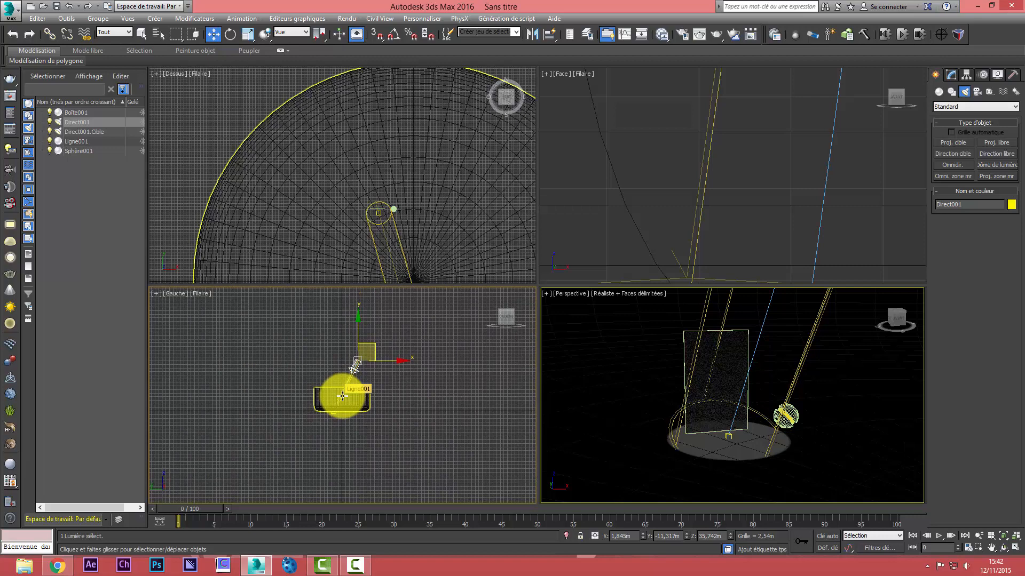
pyautogui.scroll(5, 345, 369)
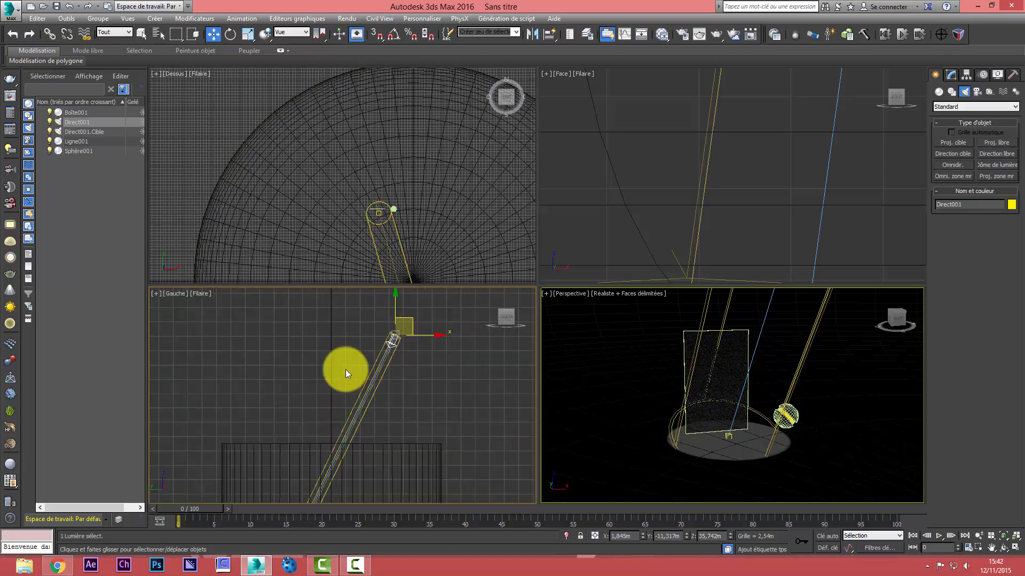
pyautogui.scroll(-1, 344, 370)
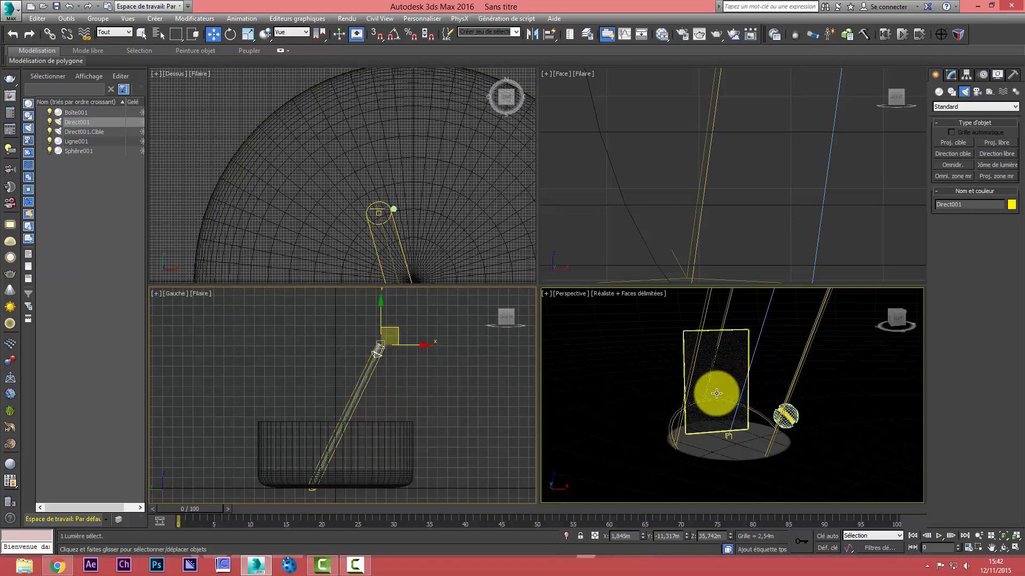
pyautogui.click(726, 436)
pyautogui.moveTo(751, 451); pyautogui.dragTo(728, 419)
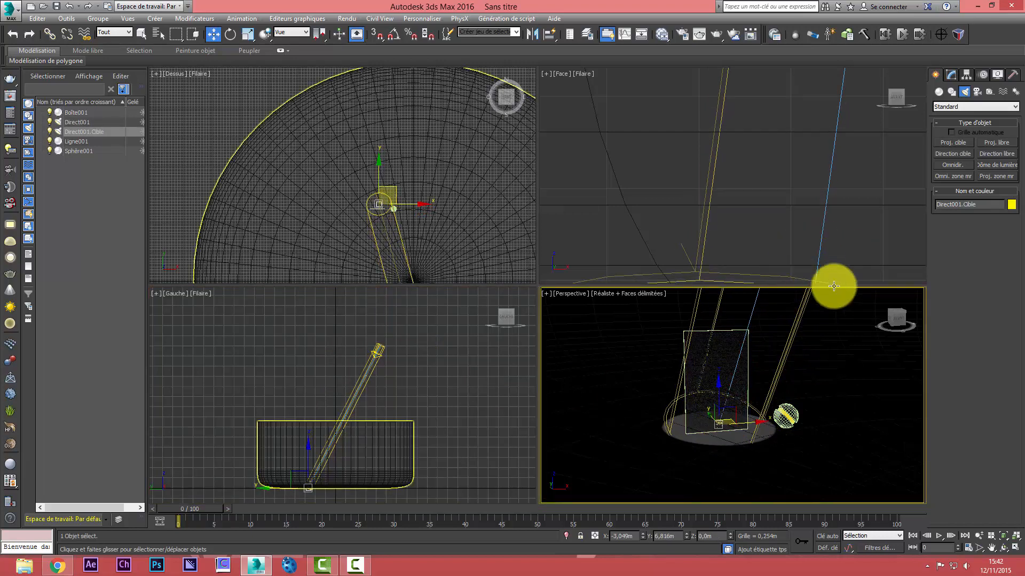
# Widen the directional light's beam so its hotspot is about 8.5 m and its falloff about 17.1 m
pyautogui.click(952, 76)
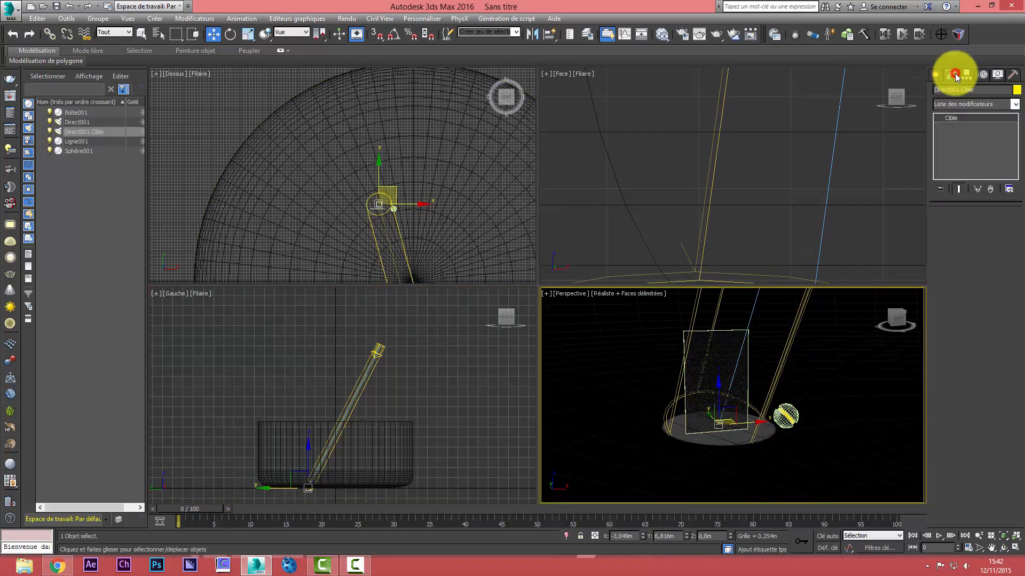
pyautogui.click(376, 209)
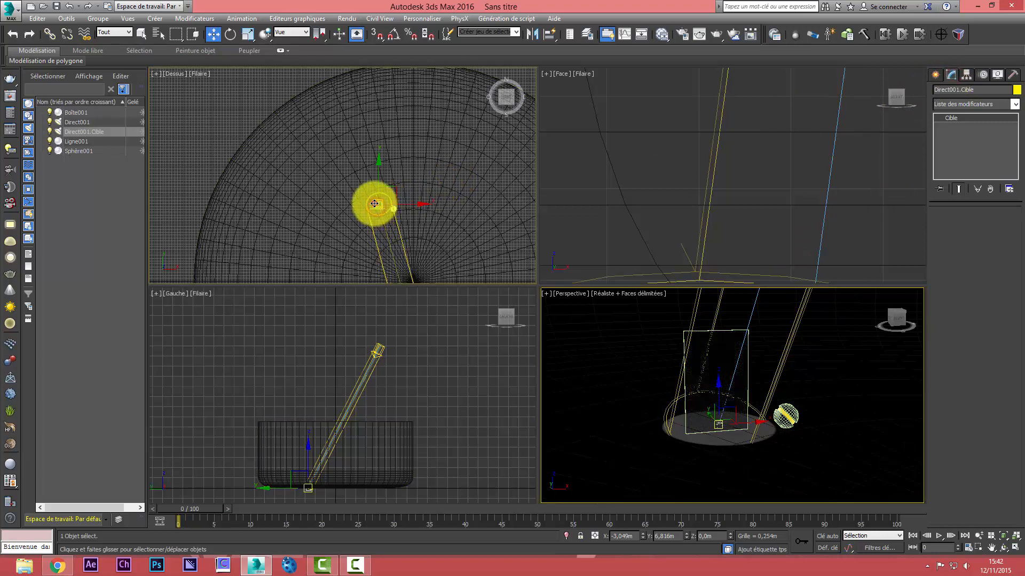
pyautogui.click(82, 122)
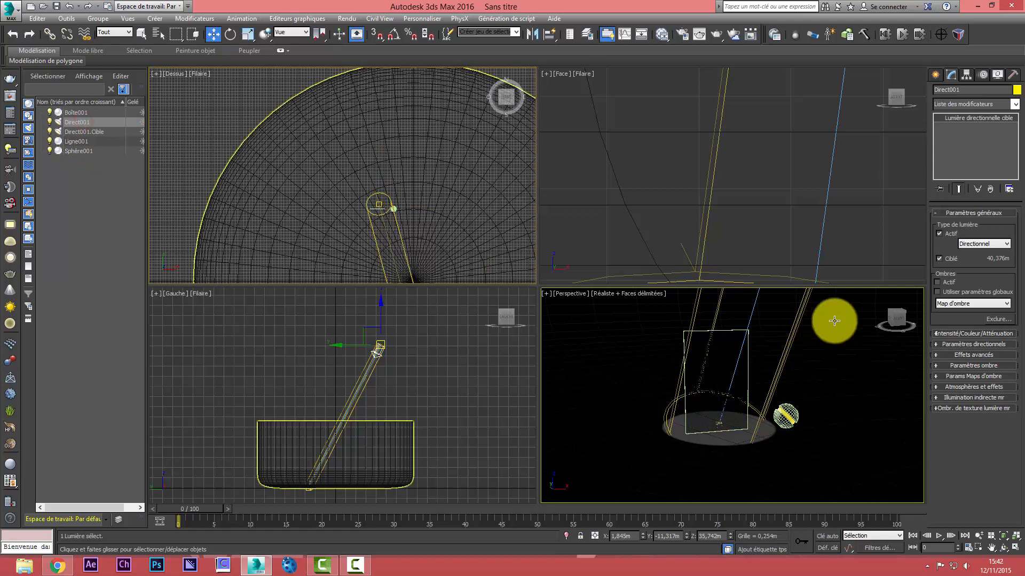
pyautogui.click(974, 344)
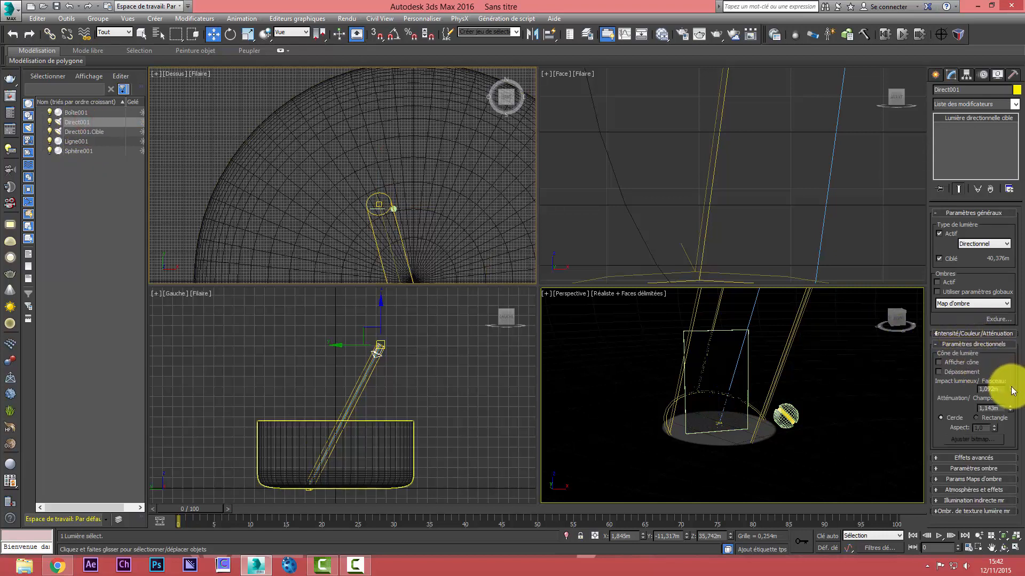
pyautogui.moveTo(1011, 389); pyautogui.dragTo(998, 181)
pyautogui.moveTo(998, 213); pyautogui.dragTo(998, 230)
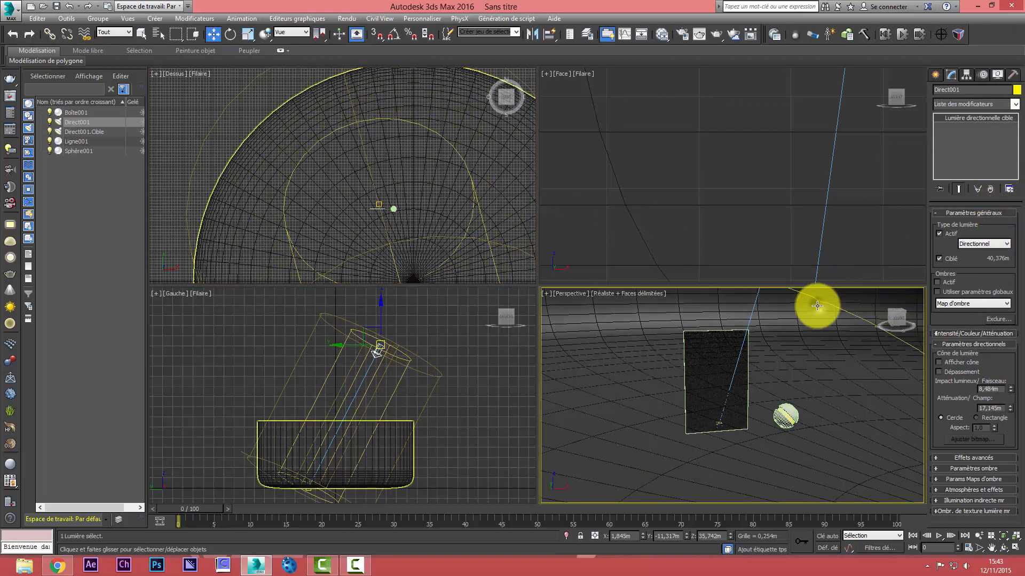
# Test-render the Perspective view with the widened directional light, stop the render and close its window
pyautogui.click(717, 37)
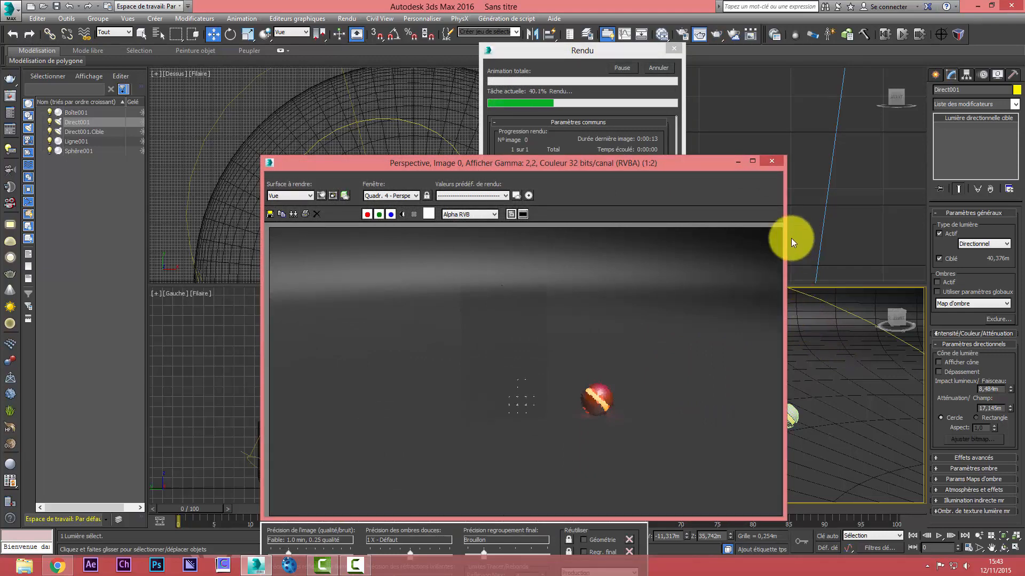
pyautogui.click(662, 69)
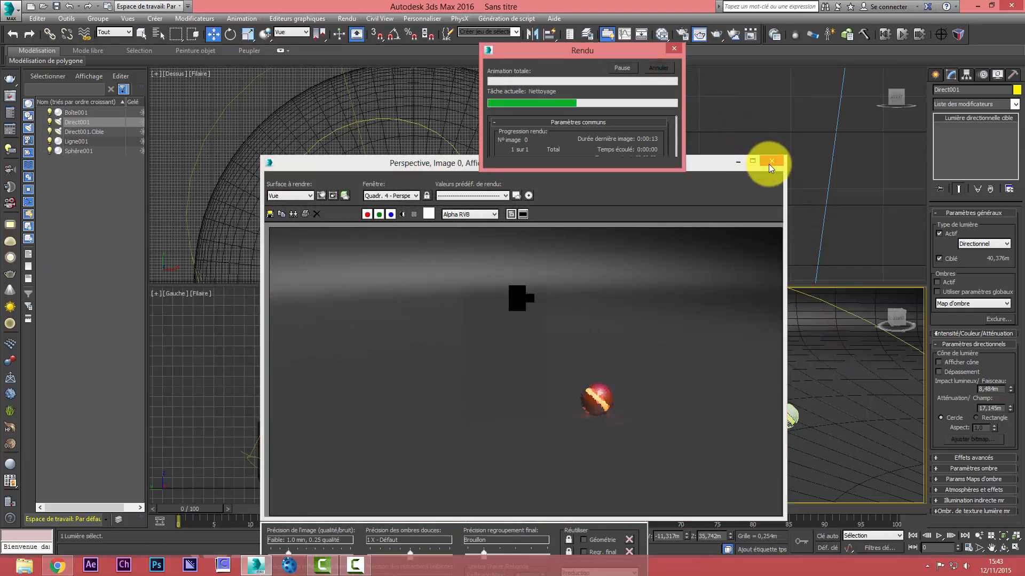
pyautogui.click(771, 161)
pyautogui.scroll(-8, 443, 204)
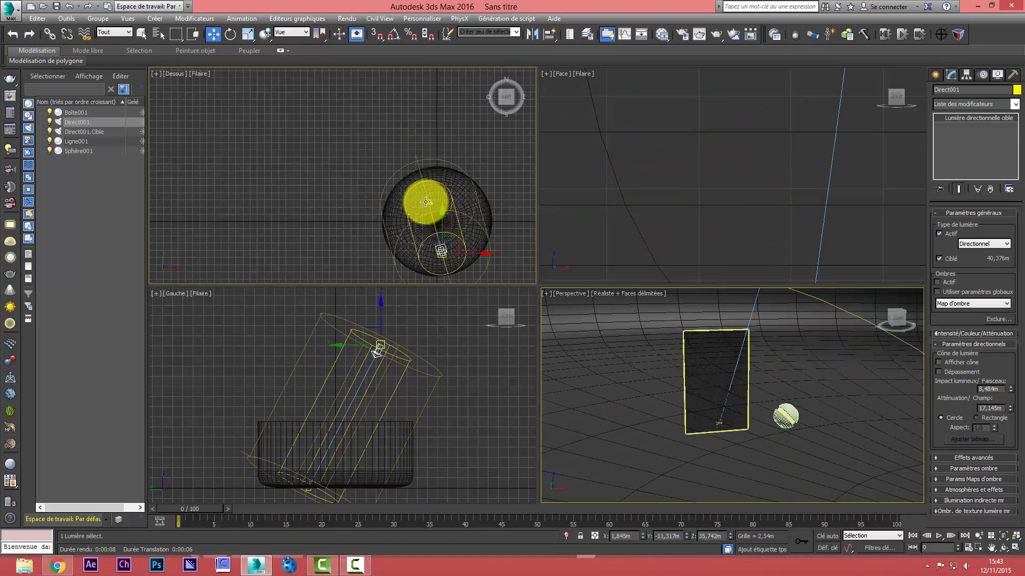
pyautogui.click(443, 197)
pyautogui.moveTo(444, 192); pyautogui.dragTo(493, 210)
pyautogui.hotkey('ctrl', 'z')
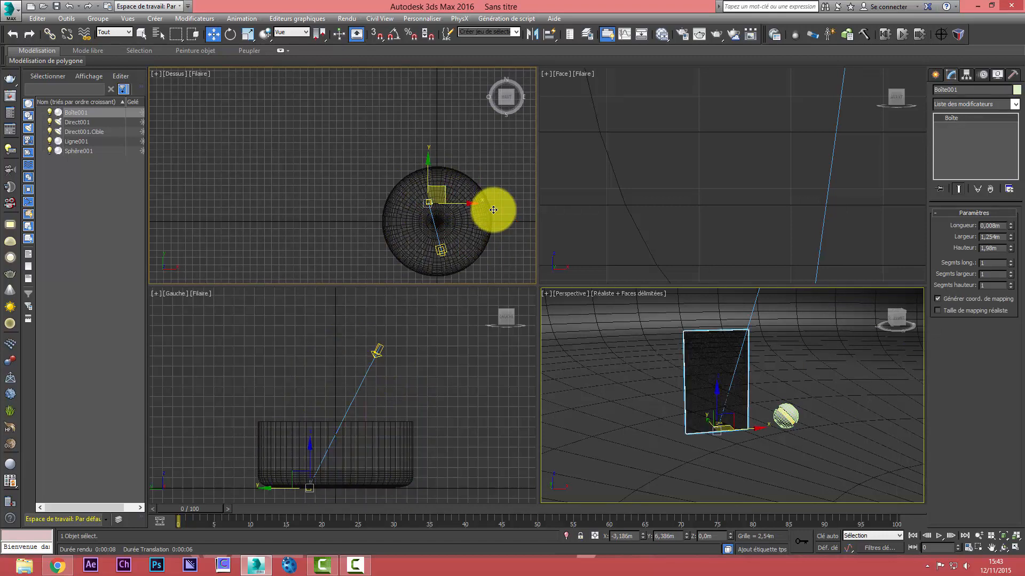
# Move the directional light in the Top view to about X -27.4 m, Y -2.9 m, leaving its target in place
pyautogui.click(81, 122)
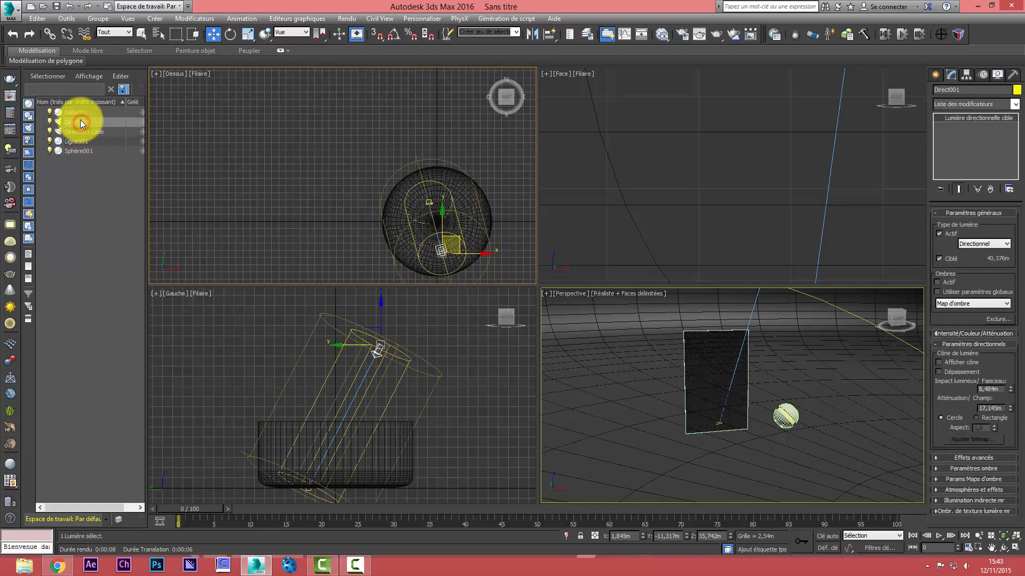
pyautogui.click(92, 131)
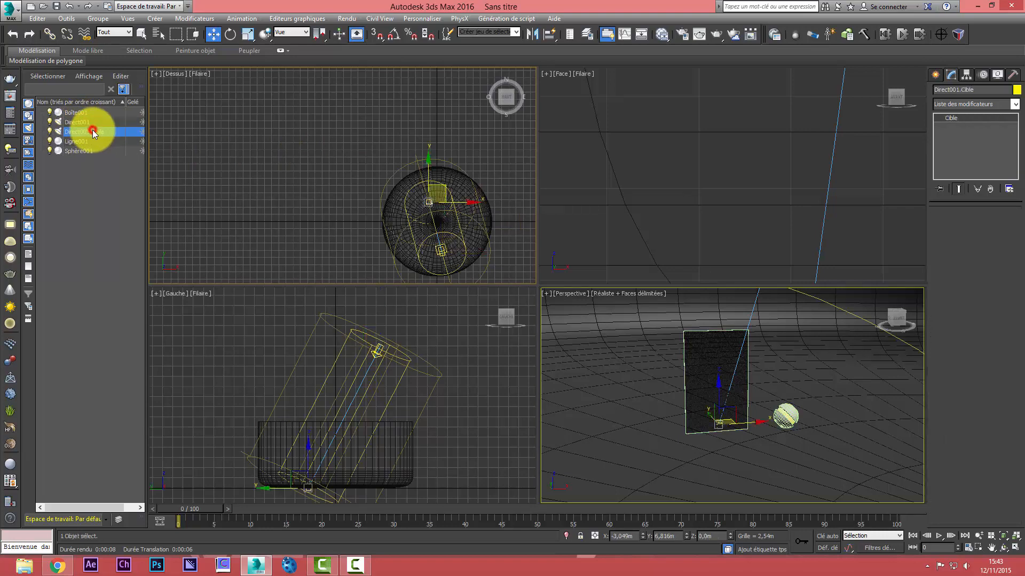
pyautogui.click(81, 122)
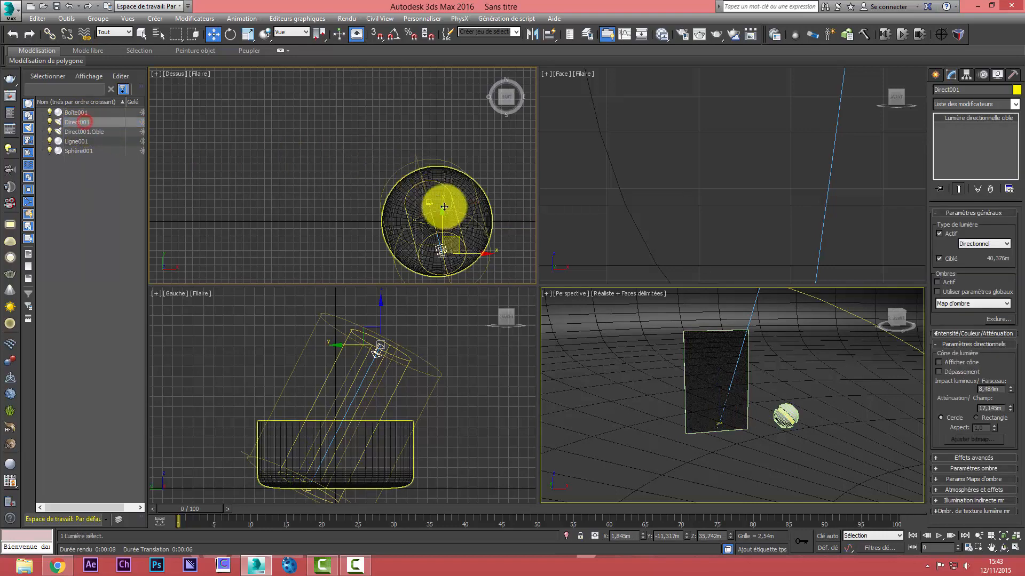
pyautogui.moveTo(458, 241); pyautogui.dragTo(372, 211)
# Test-render the Perspective view with the relocated directional light, stop the render and close its window
pyautogui.click(678, 364)
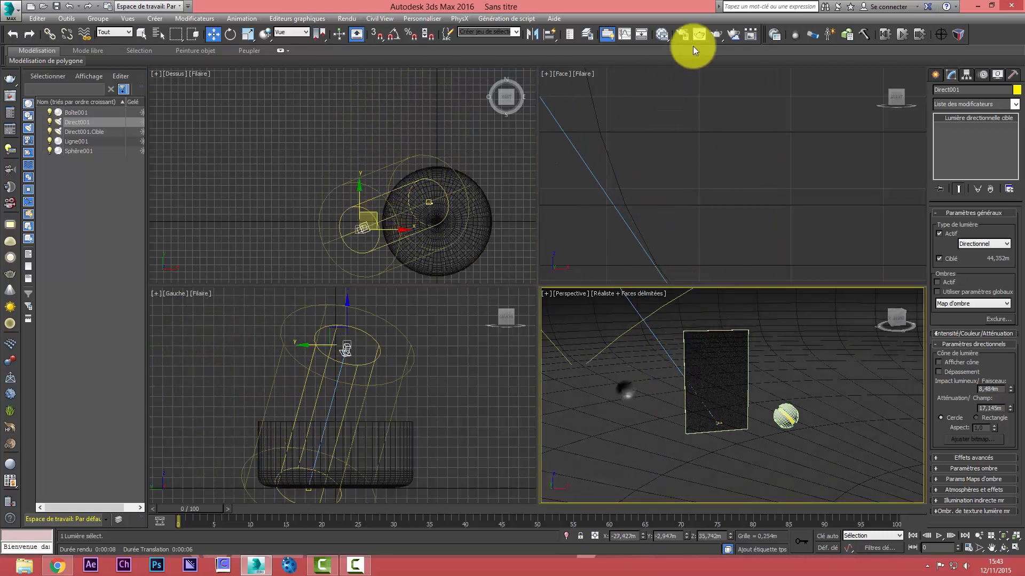
pyautogui.click(719, 33)
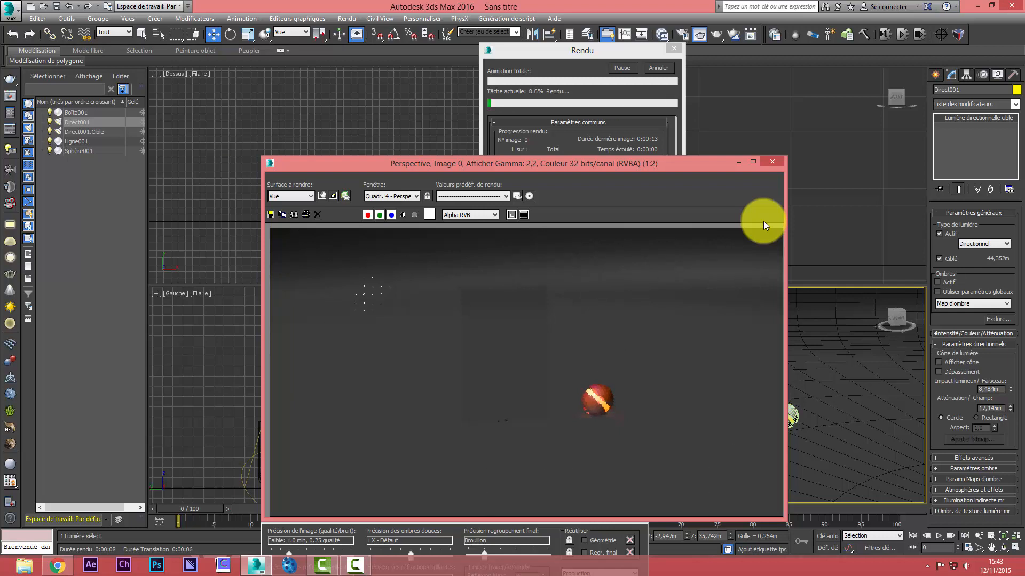
pyautogui.click(655, 67)
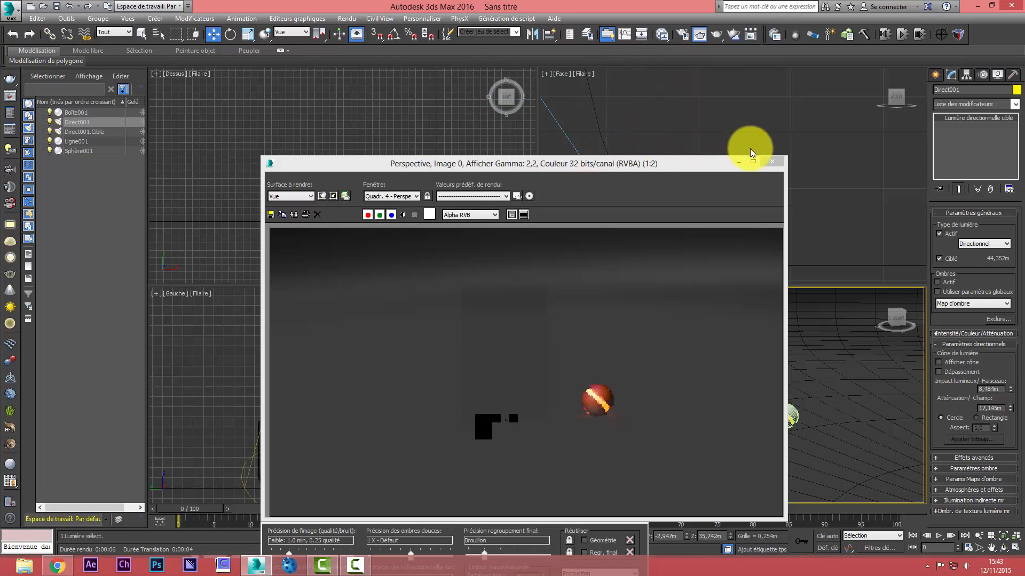
pyautogui.click(772, 161)
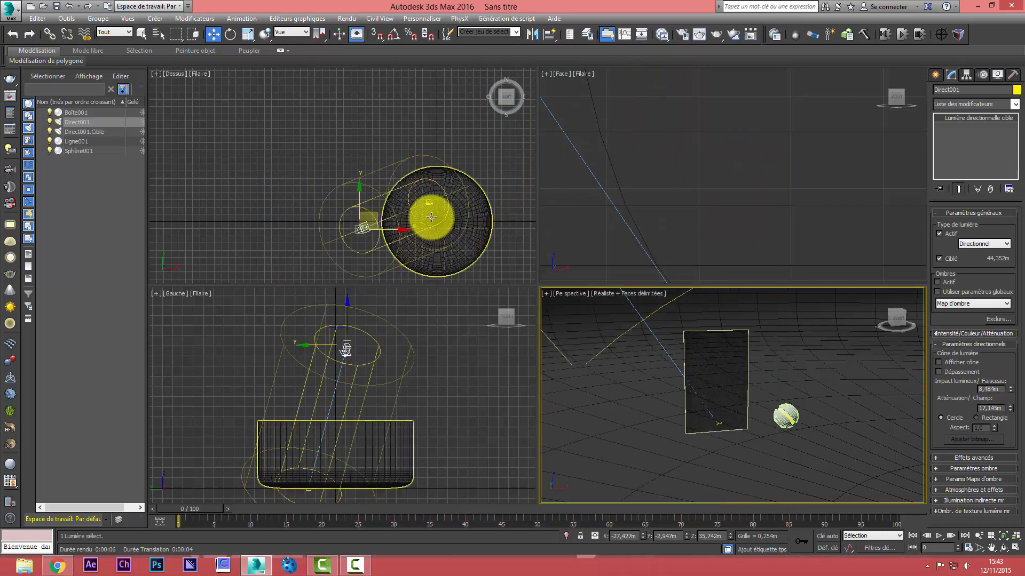
# Raise the directional light in the Left view to a height of about 74.6 m
pyautogui.click(337, 300)
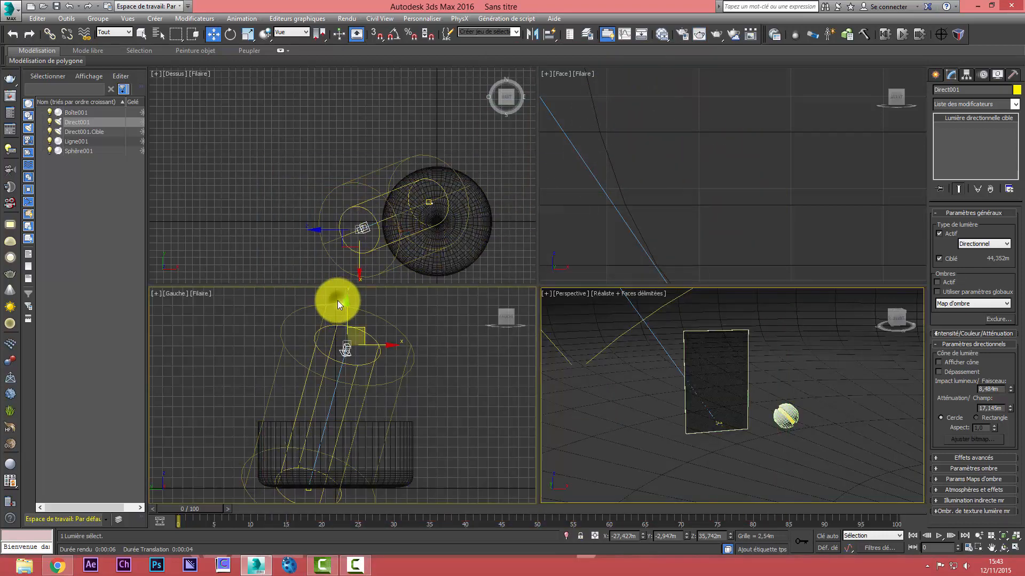
pyautogui.moveTo(346, 299); pyautogui.dragTo(378, 144)
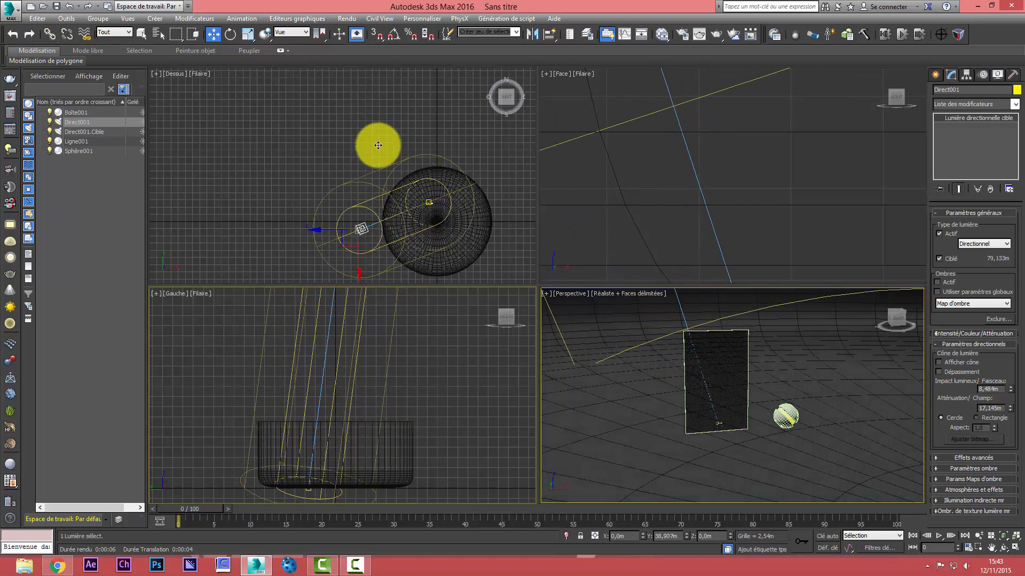
pyautogui.rightClick(777, 362)
# Create a Standard omni light on the floor in front of the glass panel and raise it to about 3.6 m
pyautogui.click(936, 74)
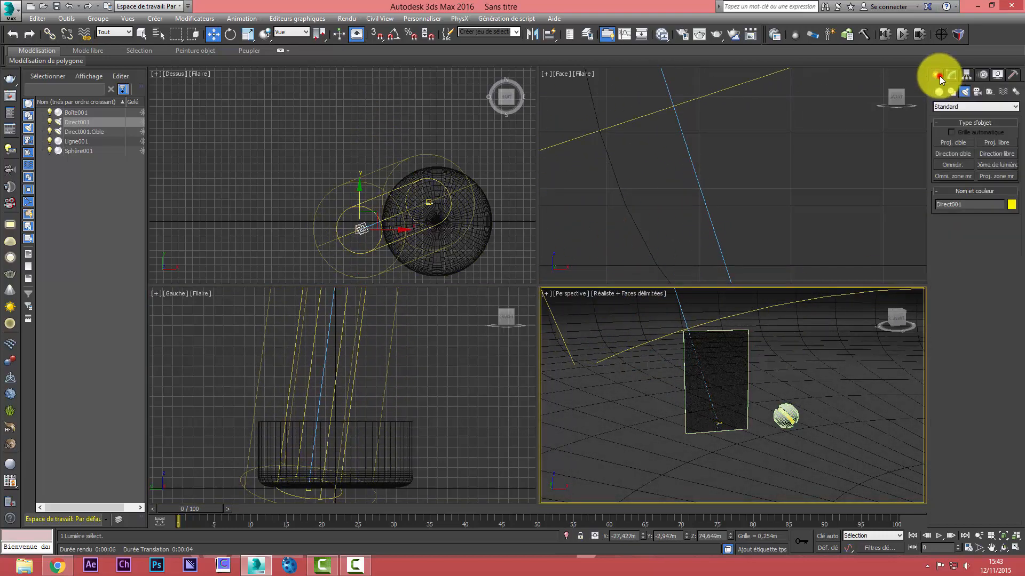
pyautogui.click(952, 165)
pyautogui.click(773, 466)
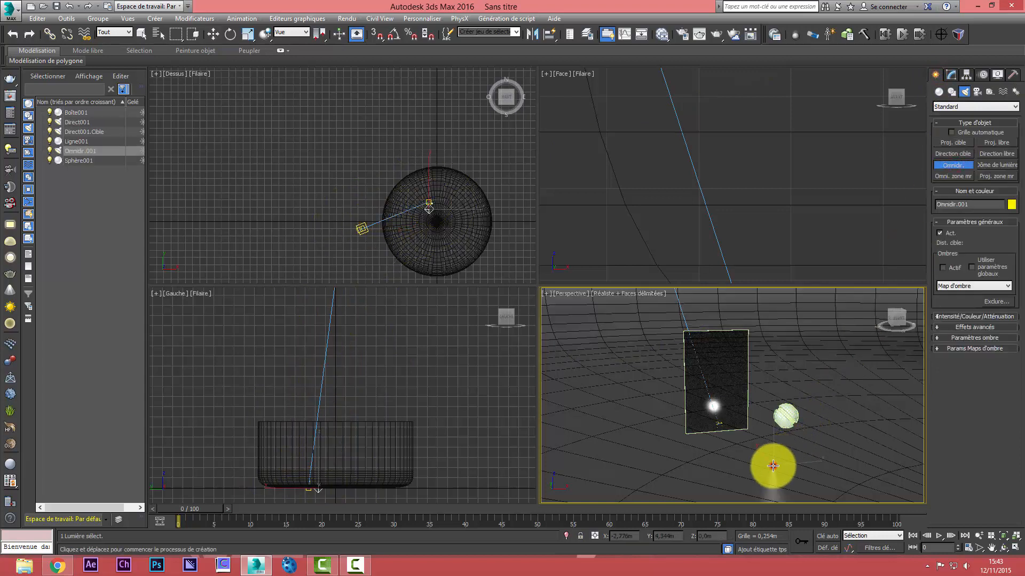
pyautogui.click(211, 33)
pyautogui.click(775, 424)
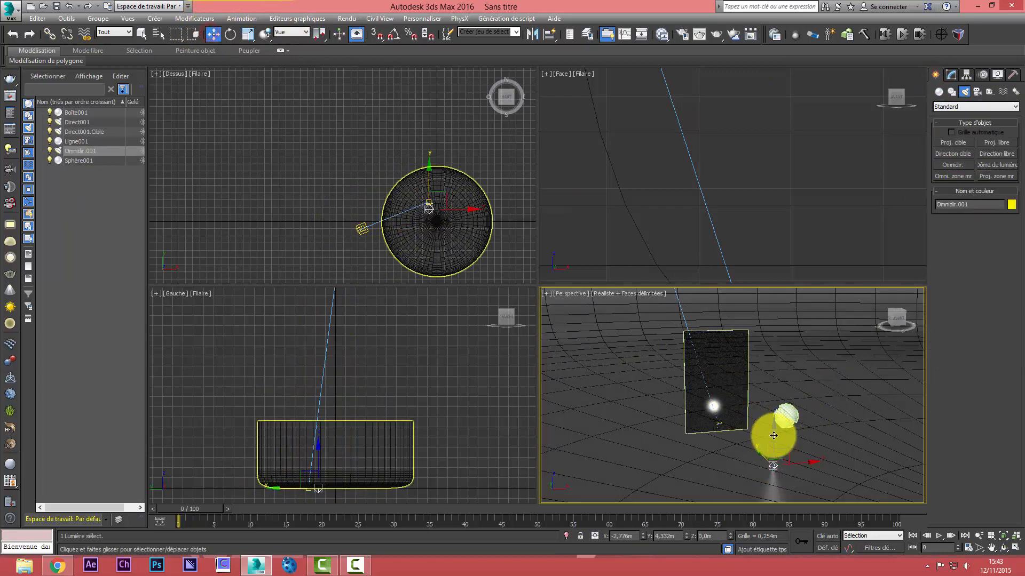
pyautogui.moveTo(779, 435); pyautogui.dragTo(809, 190)
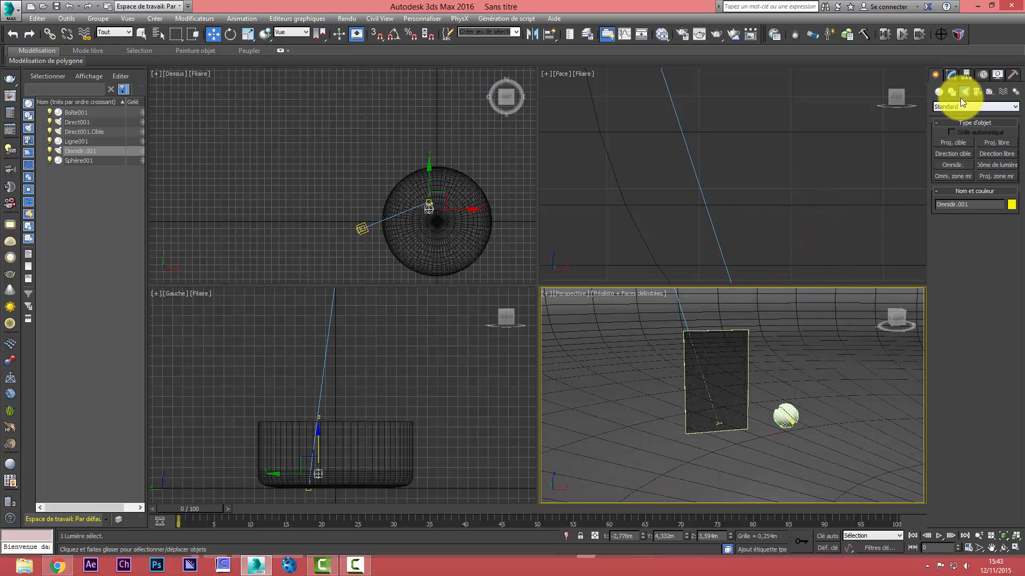
# Turn on shadows for the omni light and set their type to ray-traced (Lancer de rayon)
pyautogui.click(950, 75)
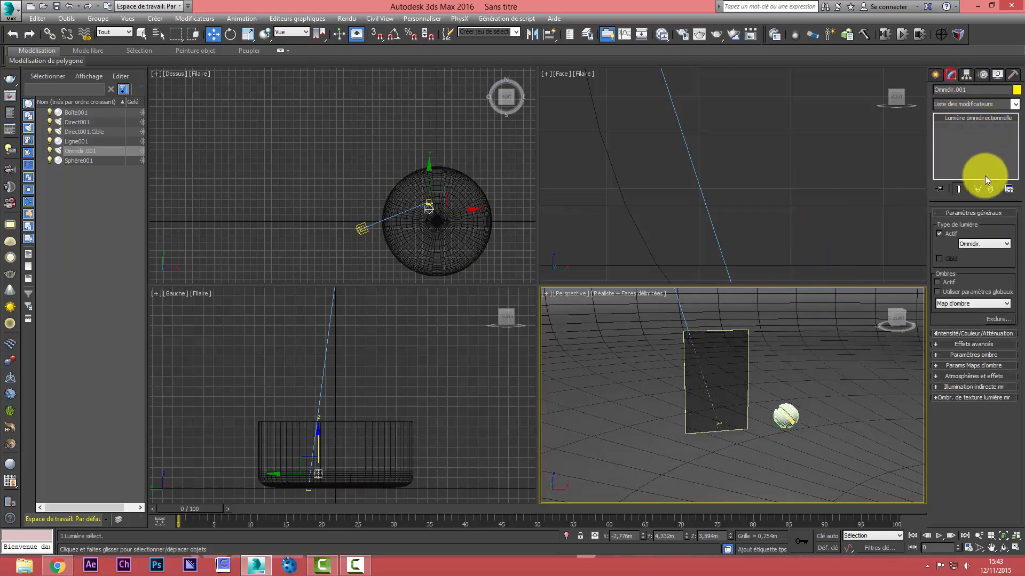
pyautogui.click(937, 282)
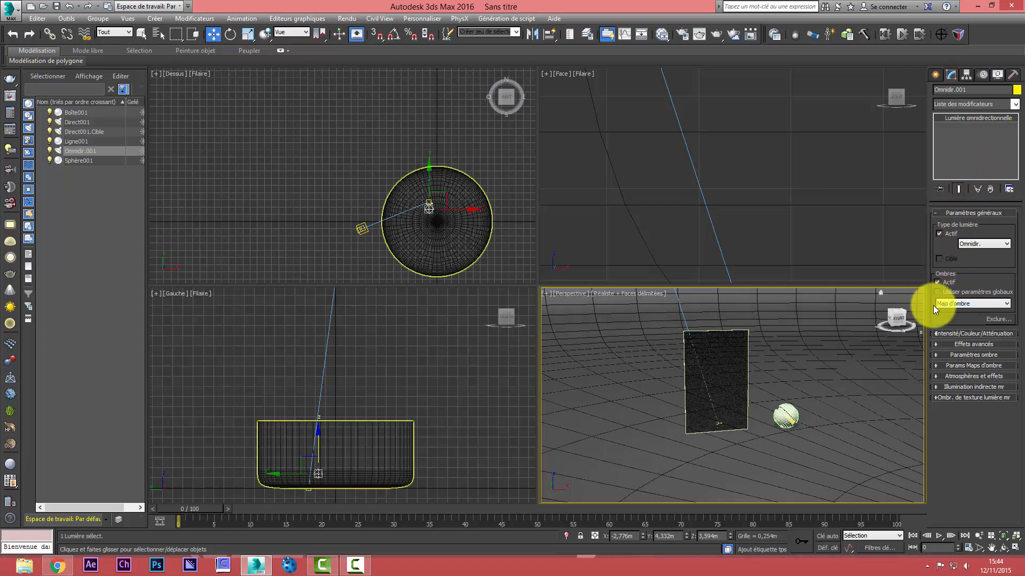
pyautogui.click(952, 304)
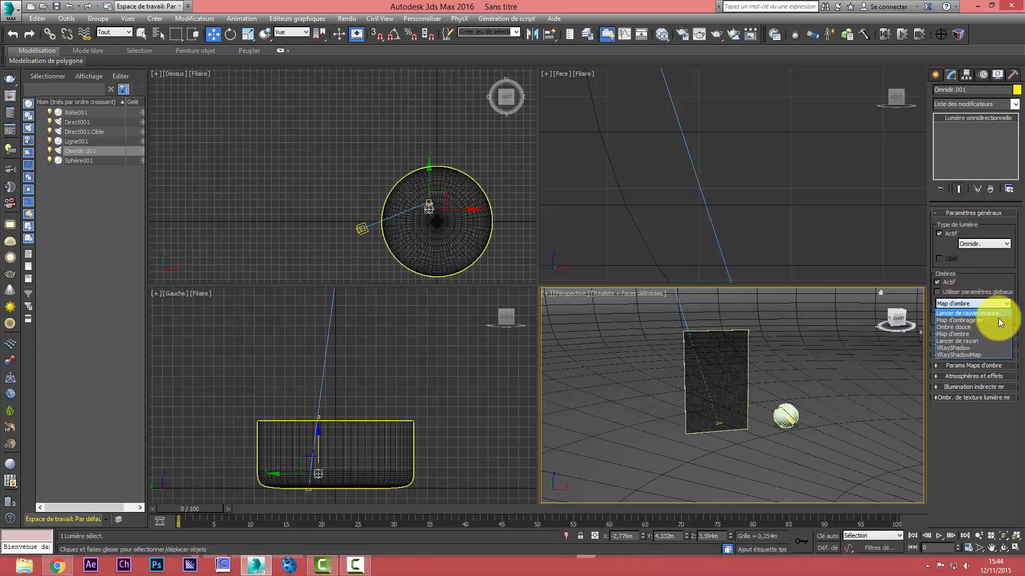
pyautogui.click(972, 341)
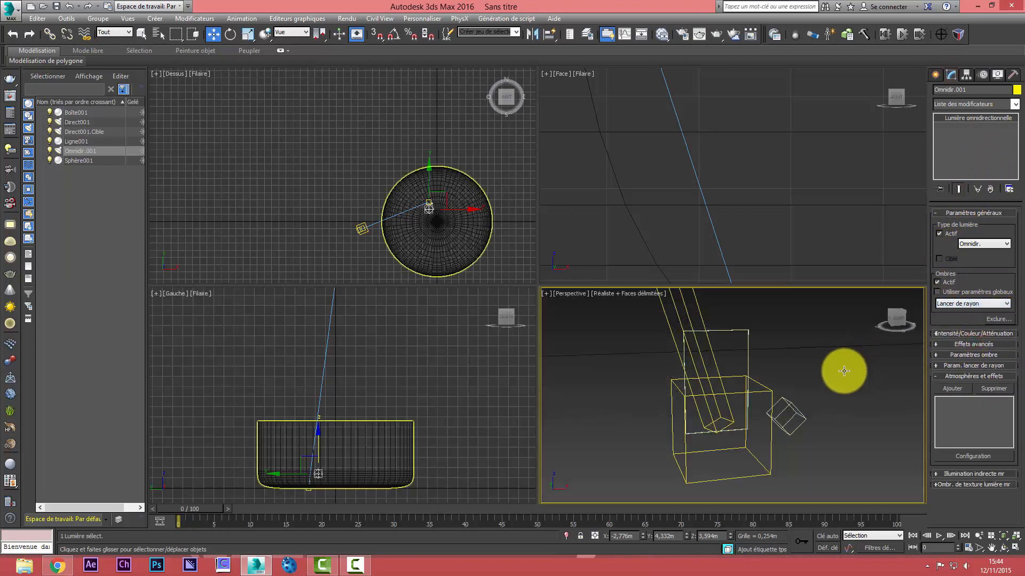
# Test-render the Perspective view with the omni light's shadows, stop the render and close its window
pyautogui.click(718, 35)
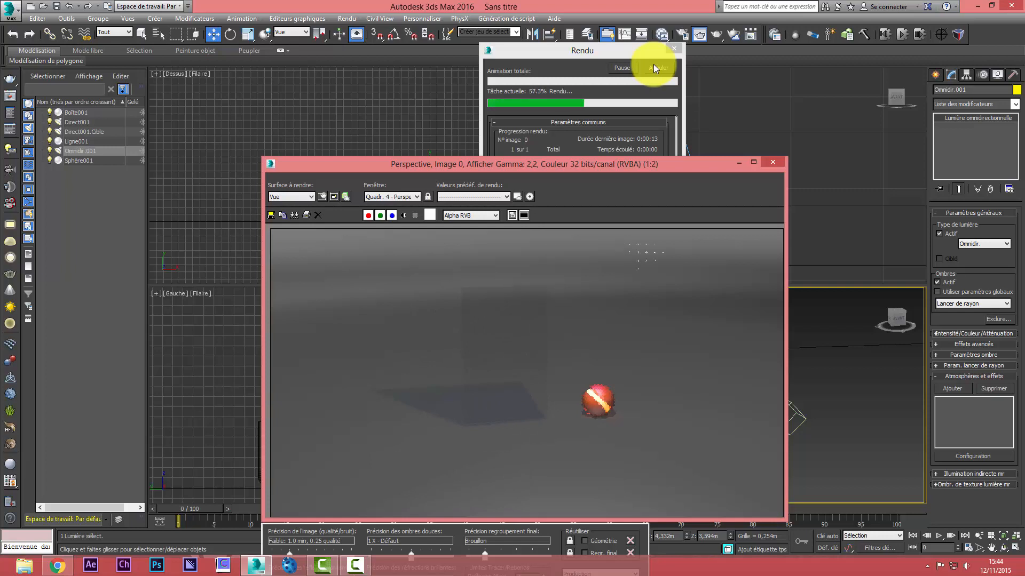
pyautogui.click(653, 65)
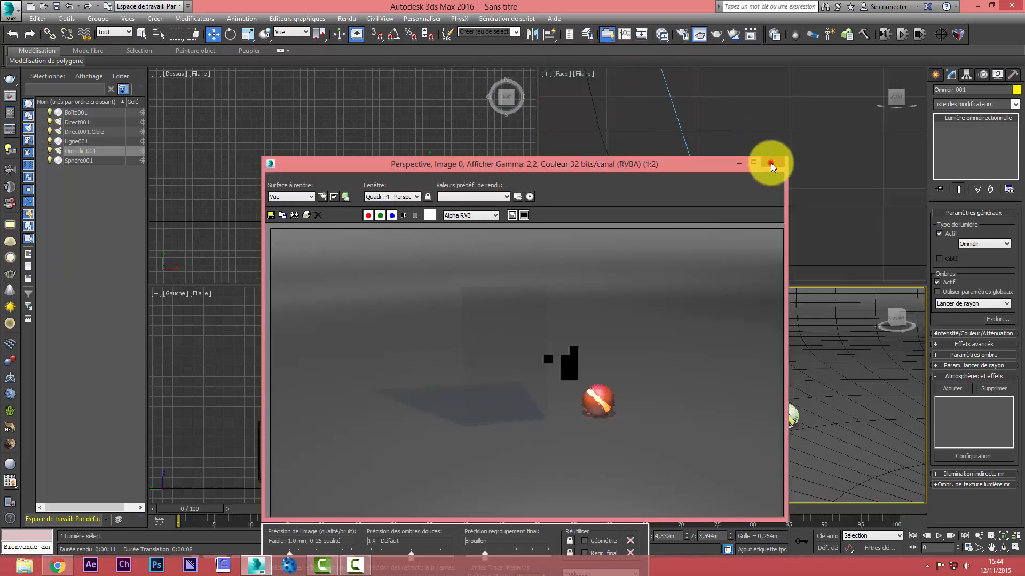
pyautogui.click(773, 163)
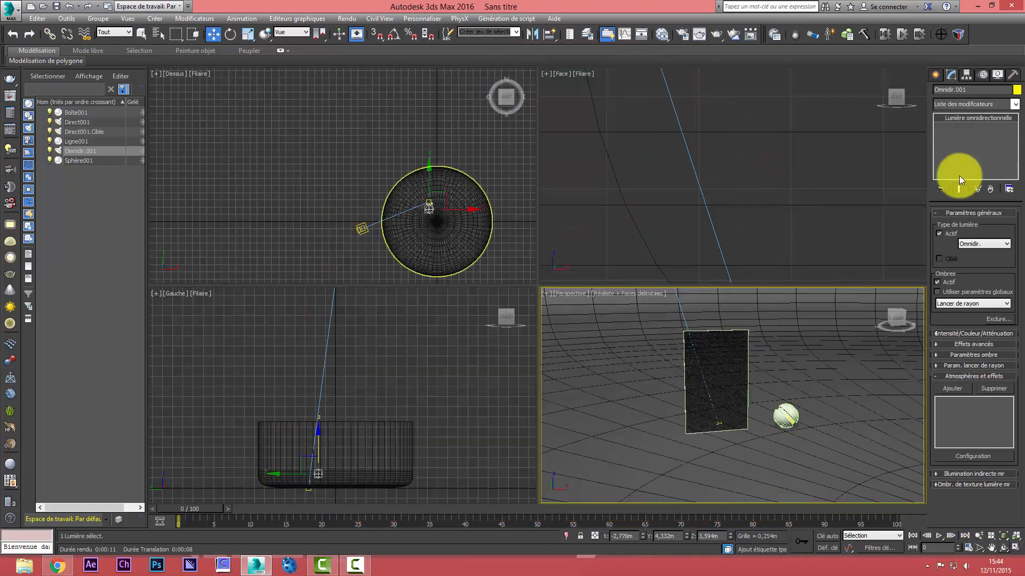
# Create a Standard target camera in the Perspective view, aimed at the glass panel with a target distance of about 3.4 m
pyautogui.click(935, 75)
pyautogui.click(975, 93)
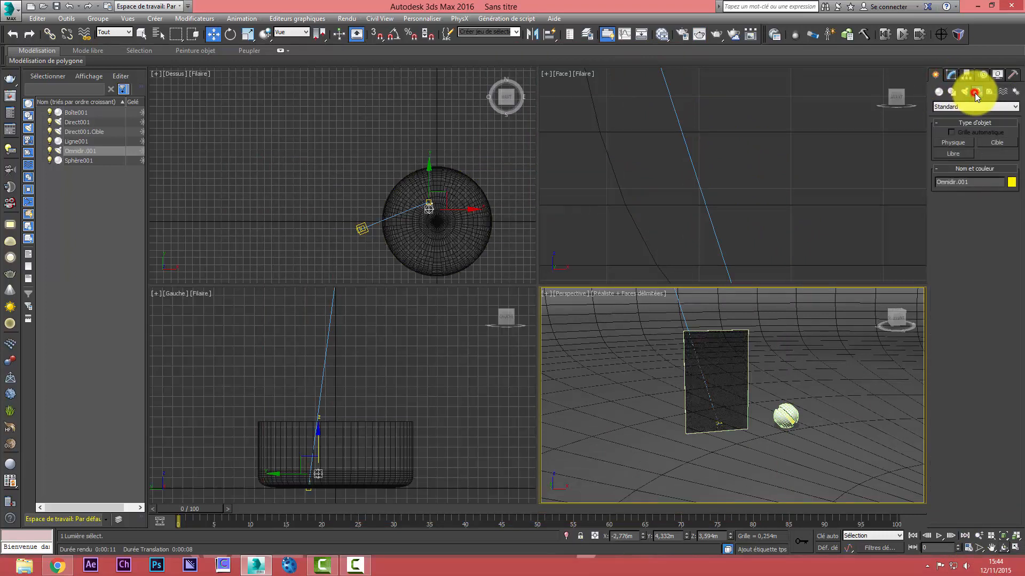
pyautogui.click(996, 143)
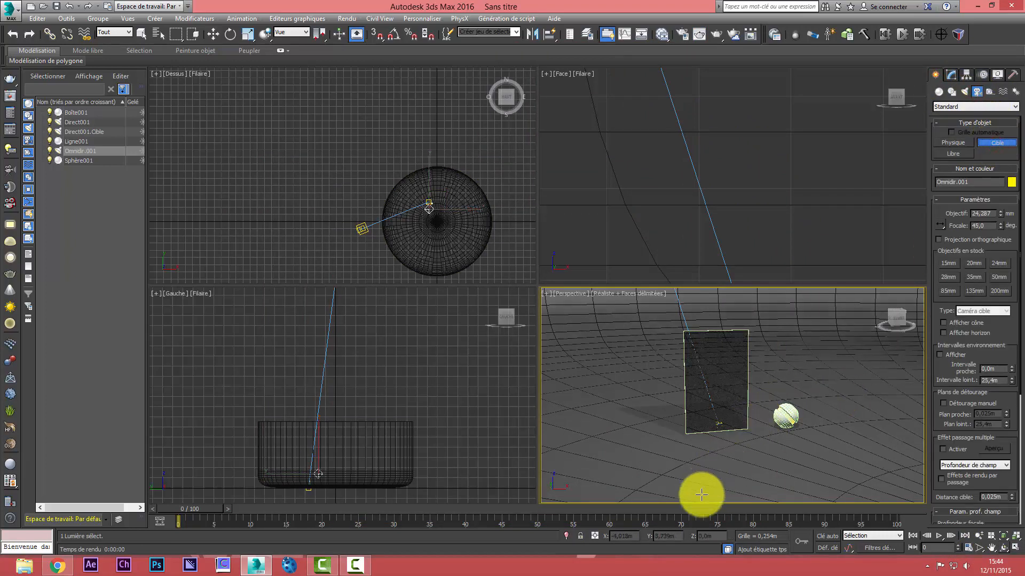
pyautogui.moveTo(700, 493); pyautogui.dragTo(712, 424)
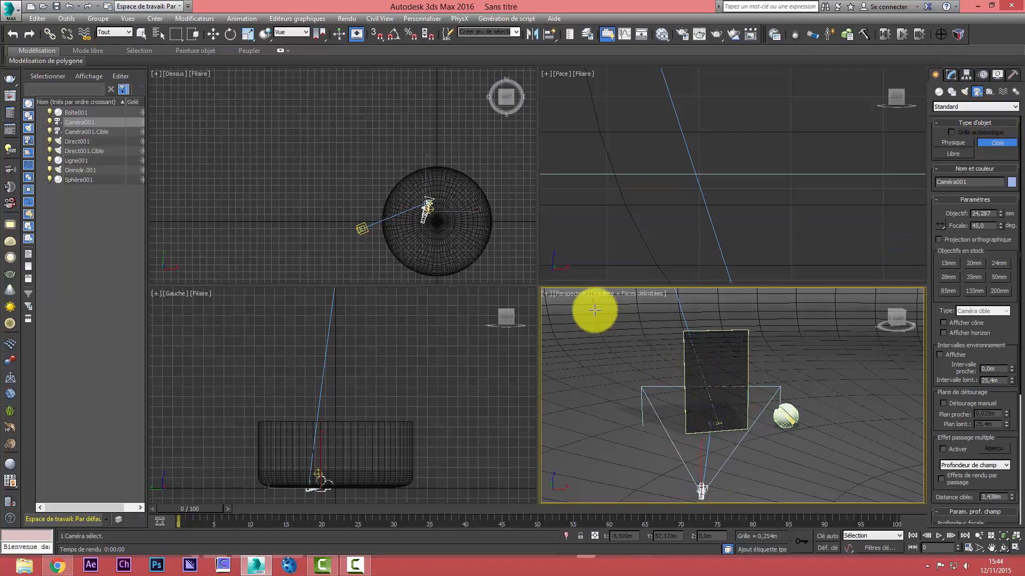
# Switch the Perspective view to the new camera and give the camera the stock 20 mm lens
pyautogui.click(582, 295)
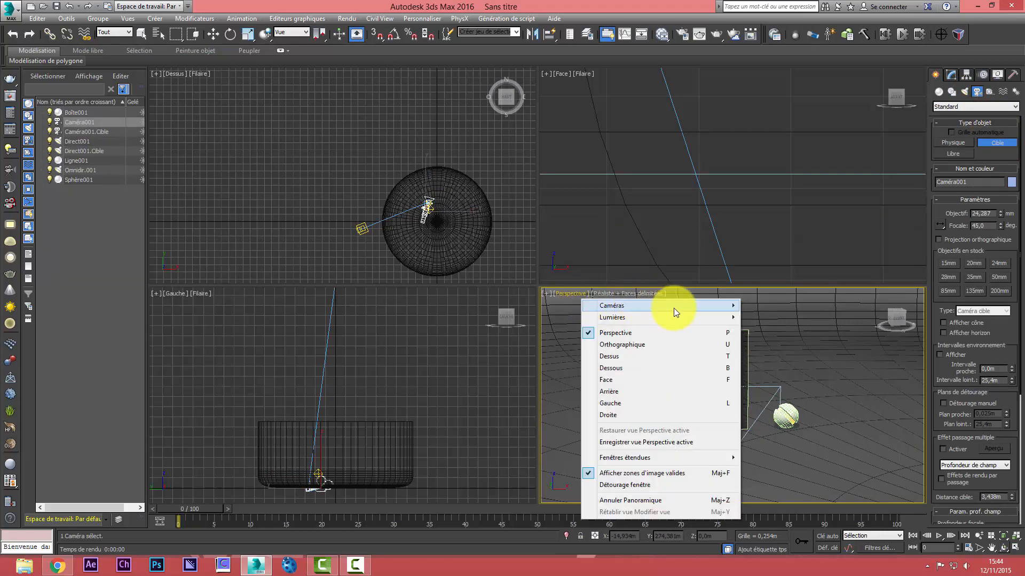
pyautogui.moveTo(673, 306)
pyautogui.click(752, 308)
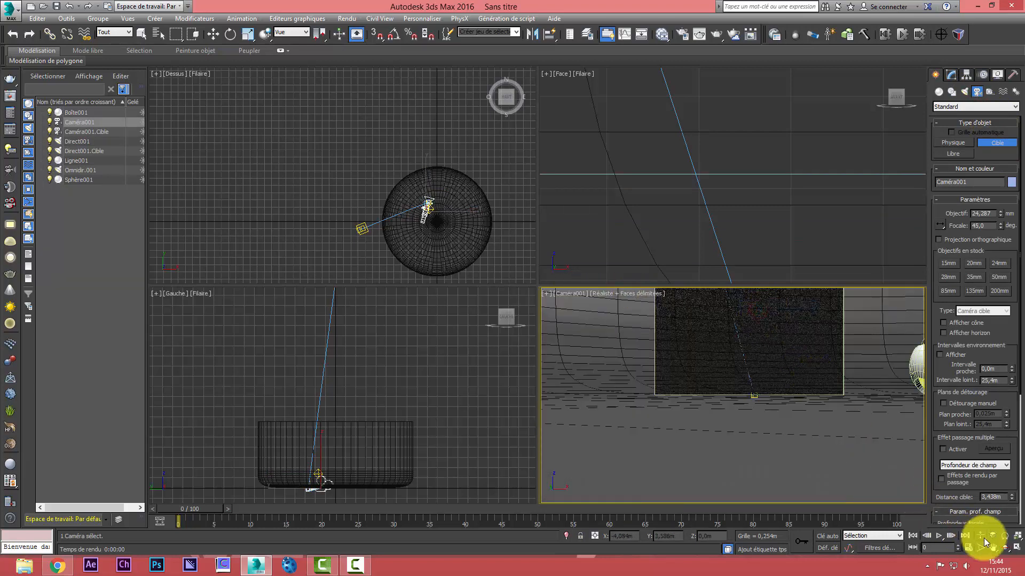
pyautogui.click(972, 263)
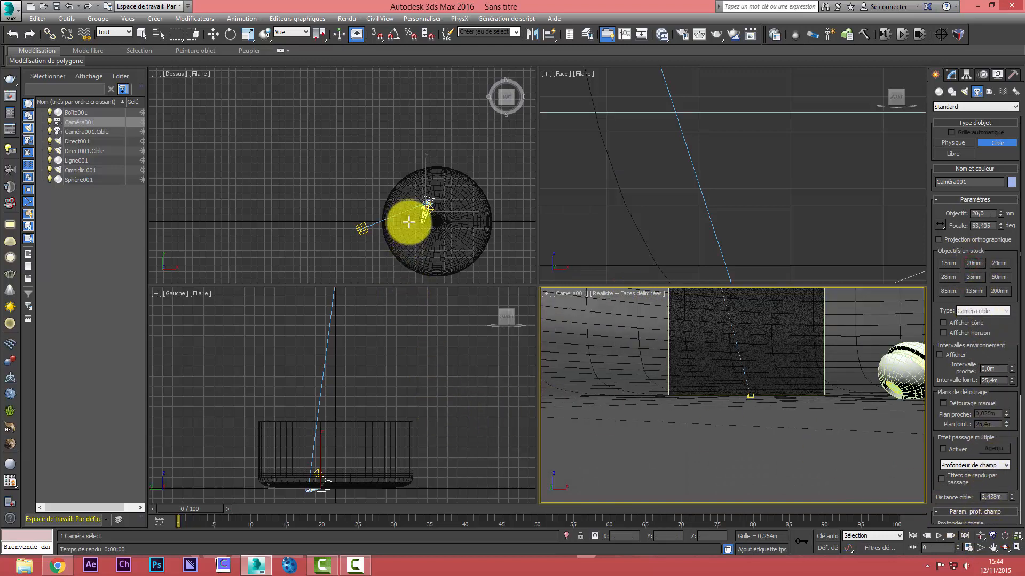
# Reposition the camera at about X -7.4 m, Y 2.2 m, Z 2.1 m, framing the whole glass panel and the sphere
pyautogui.rightClick(409, 222)
pyautogui.click(213, 36)
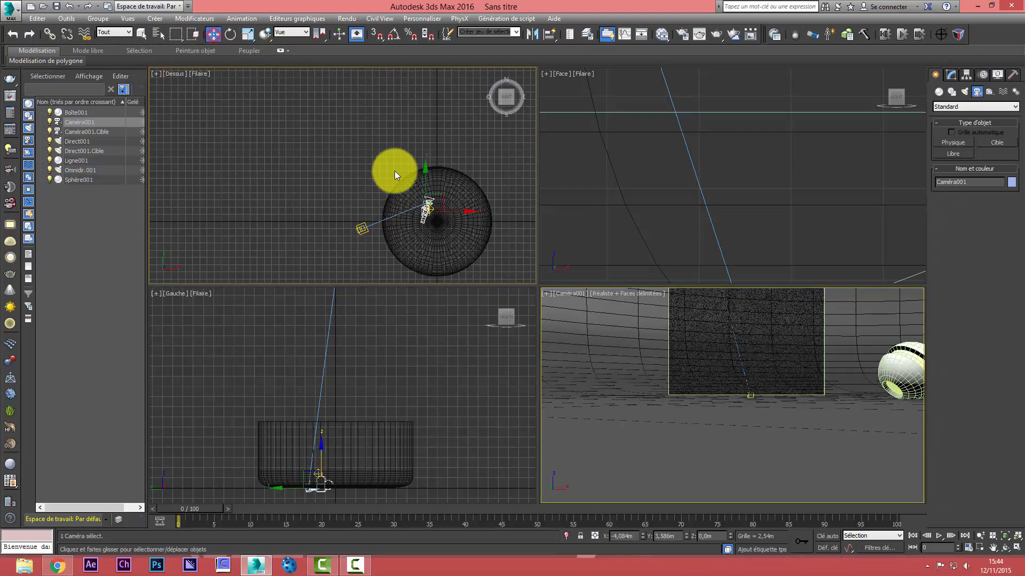
pyautogui.moveTo(433, 195)
pyautogui.mouseDown()
pyautogui.moveTo(430, 223)
pyautogui.moveTo(419, 202)
pyautogui.moveTo(427, 200)
pyautogui.mouseUp()
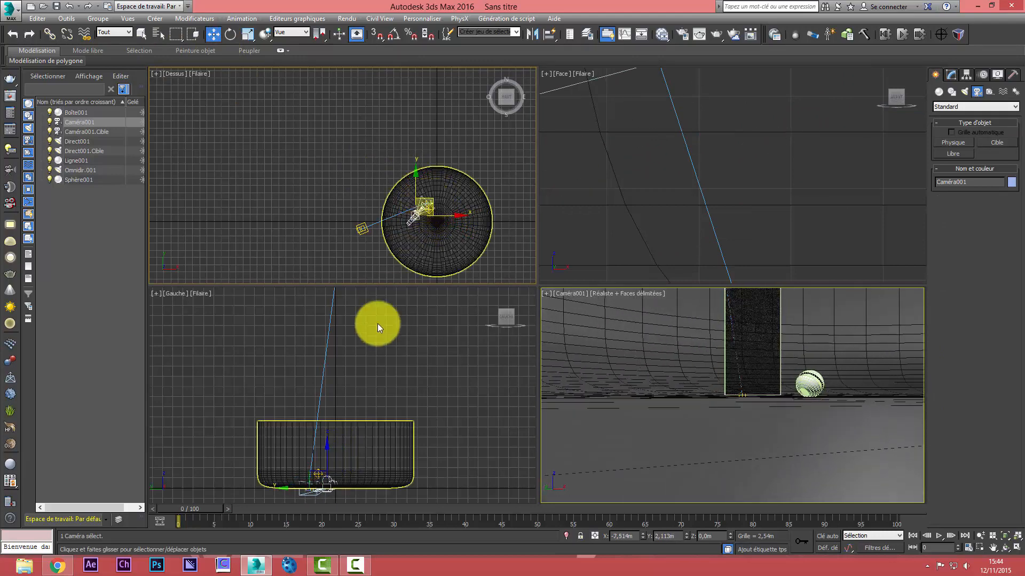
pyautogui.rightClick(370, 364)
pyautogui.moveTo(326, 442); pyautogui.dragTo(327, 429)
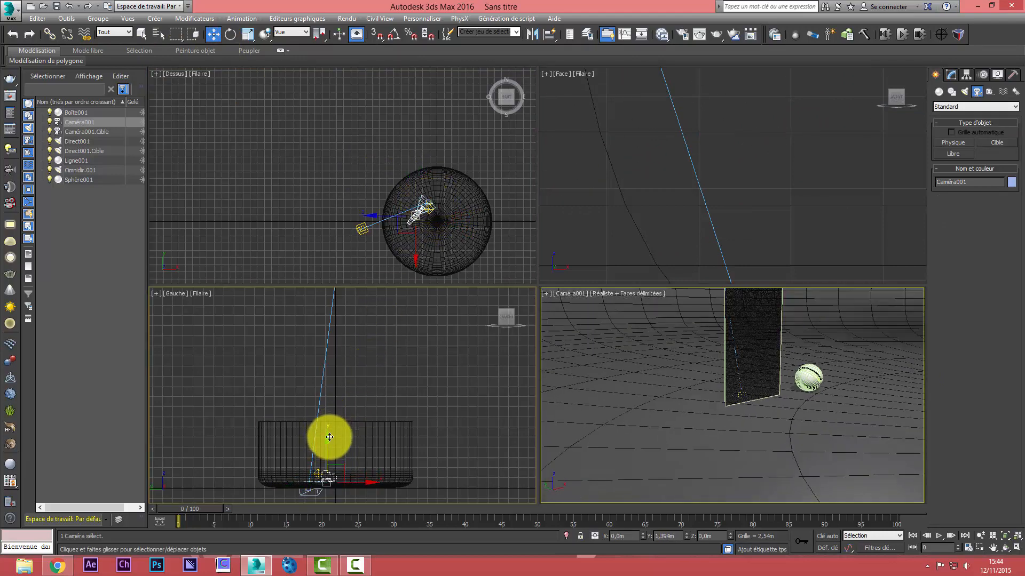
pyautogui.click(993, 547)
pyautogui.moveTo(776, 401); pyautogui.dragTo(785, 435)
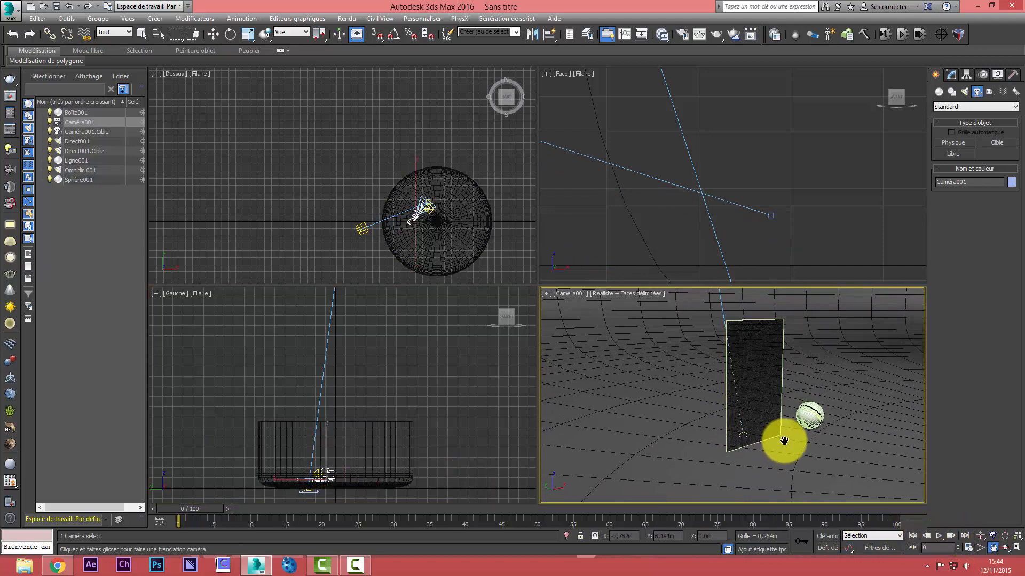
# Test-render the reframed camera view, stop the render and close its window
pyautogui.click(718, 34)
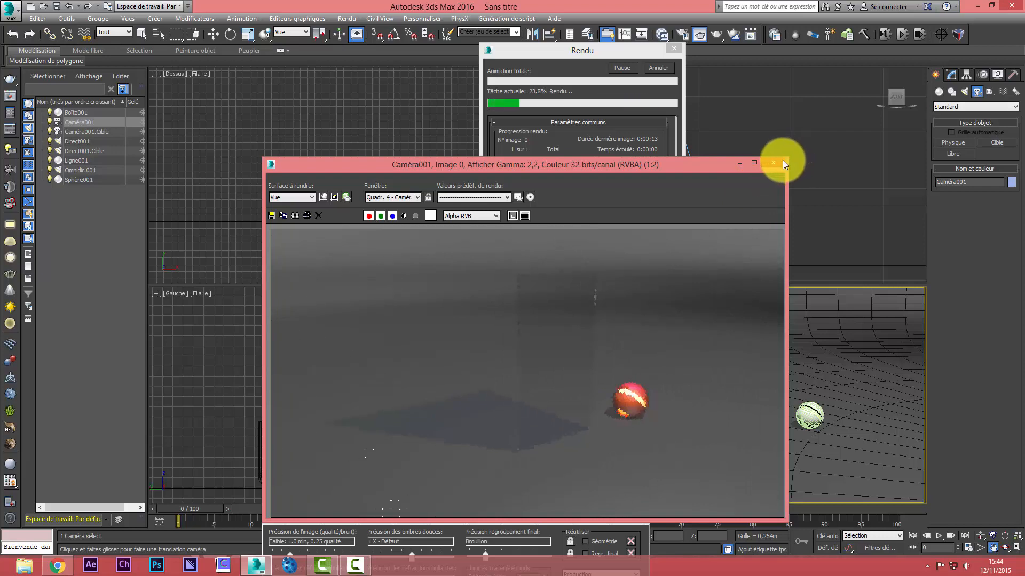
pyautogui.click(659, 69)
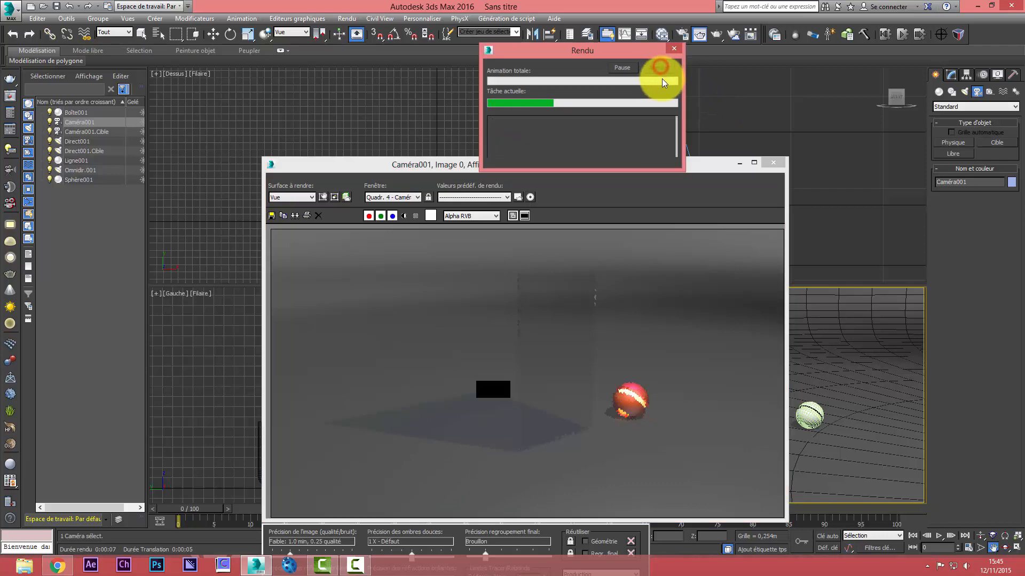
pyautogui.click(772, 163)
# Move the omni light in the Top view to about X 0.2 m, Y -0.9 m
pyautogui.press('w')
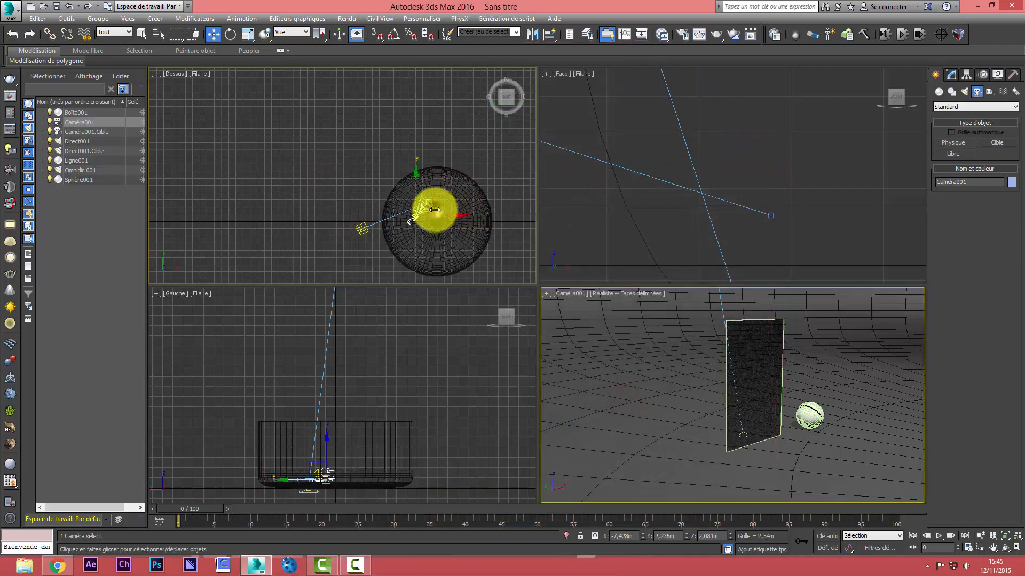
pyautogui.scroll(3, 405, 261)
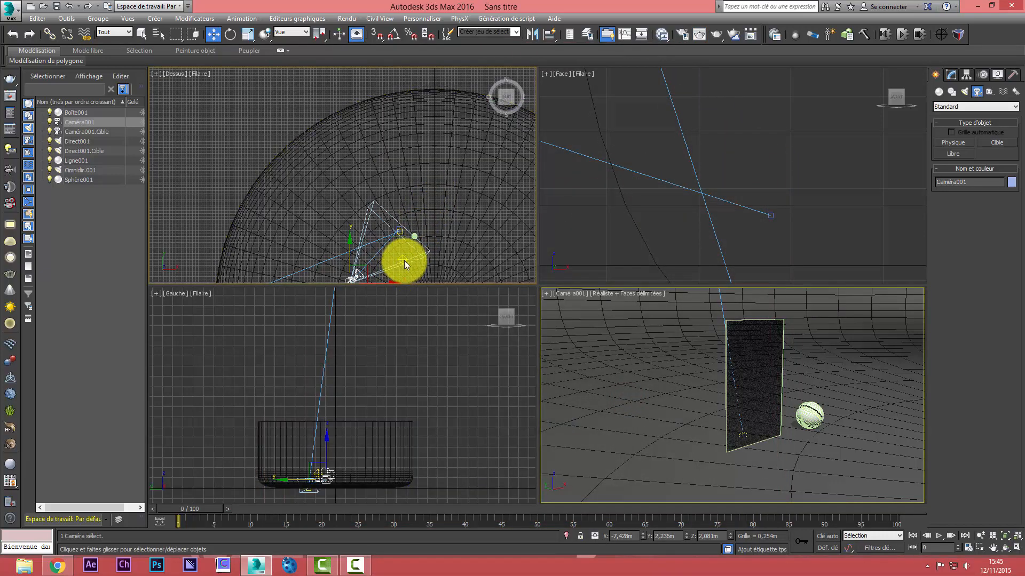
pyautogui.moveTo(403, 259); pyautogui.dragTo(452, 303)
# Test-render the camera view with the moved omni light, stop the render and close its window
pyautogui.rightClick(599, 336)
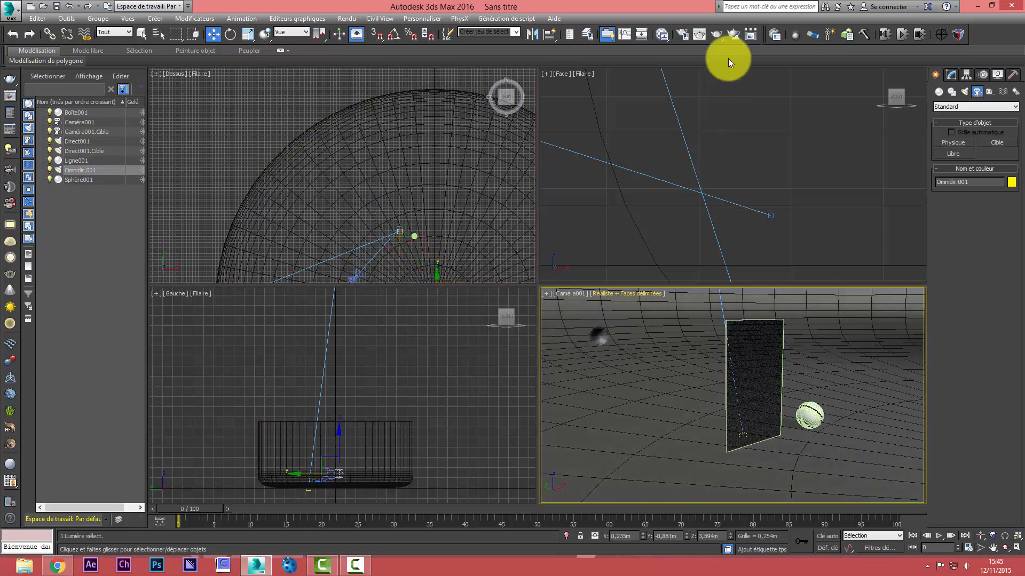
pyautogui.click(718, 35)
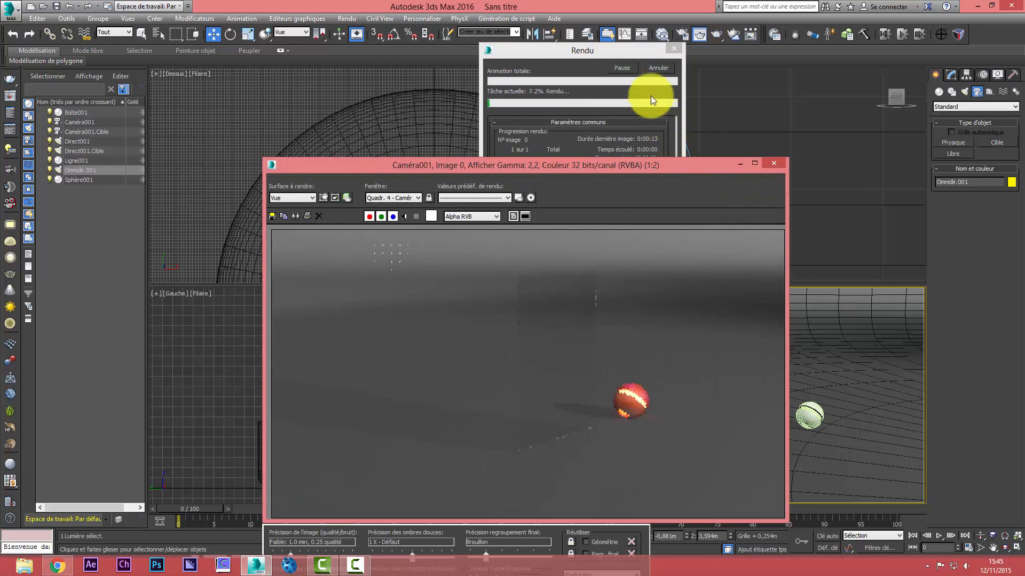
pyautogui.click(660, 68)
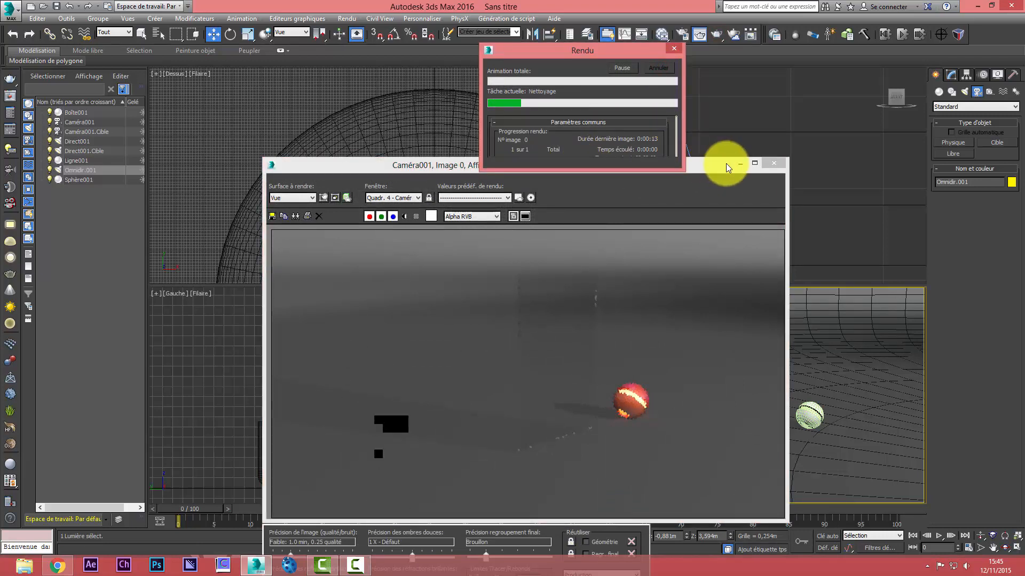
pyautogui.click(765, 161)
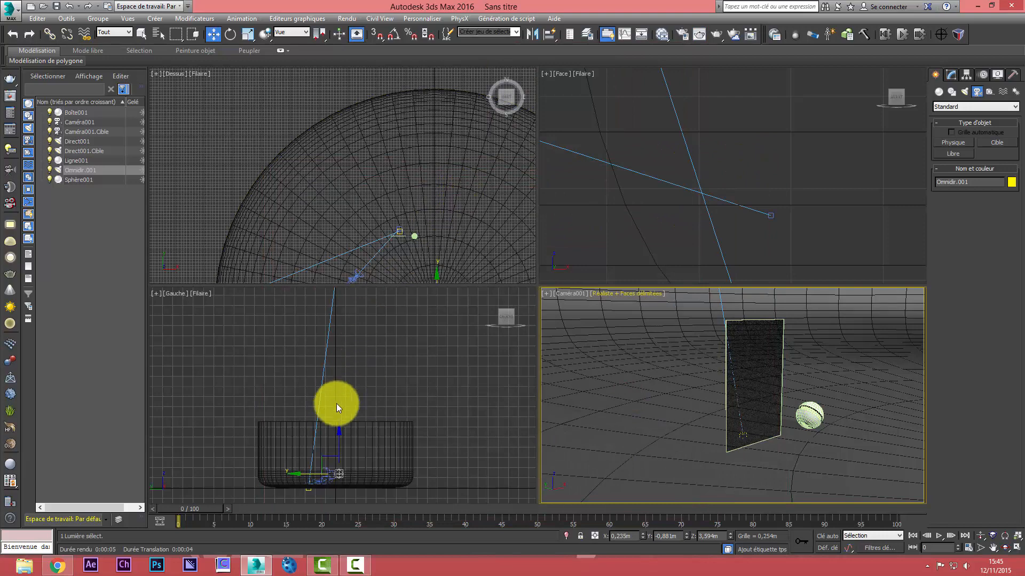
# Move the directional light together with its target in the positive X and negative Y directions in the Top view
pyautogui.scroll(-5, 268, 351)
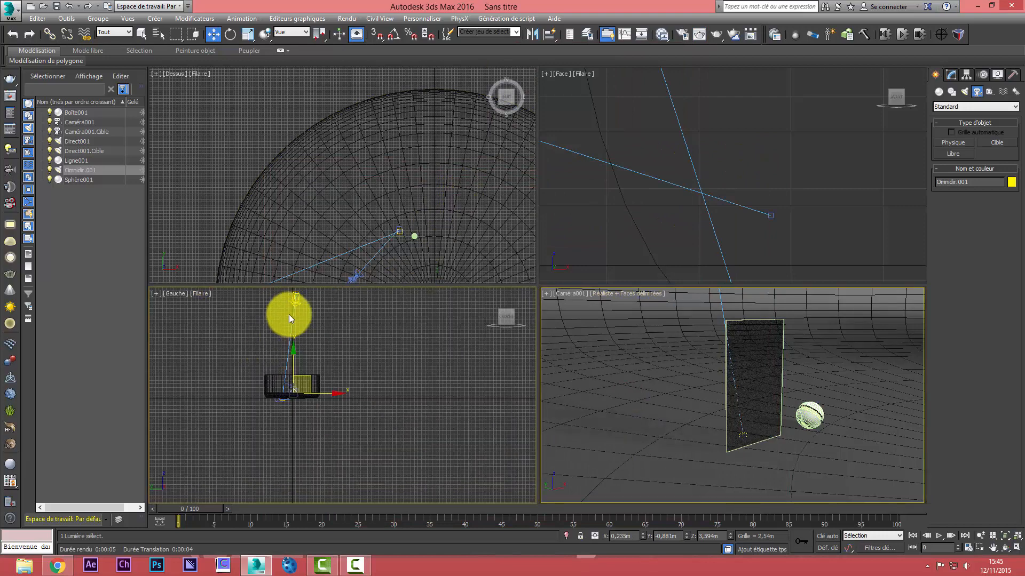
pyautogui.click(298, 299)
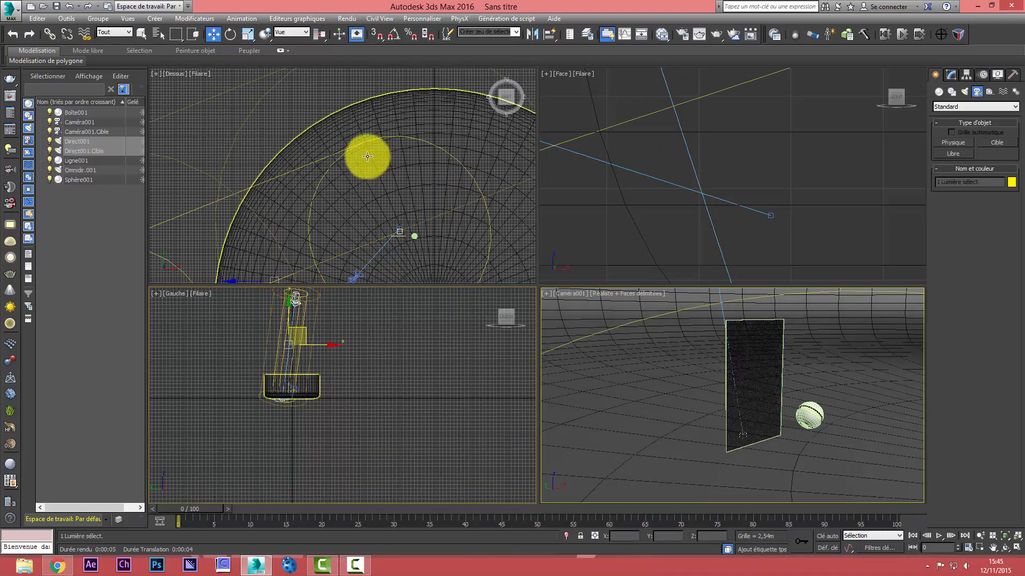
pyautogui.scroll(-4, 318, 202)
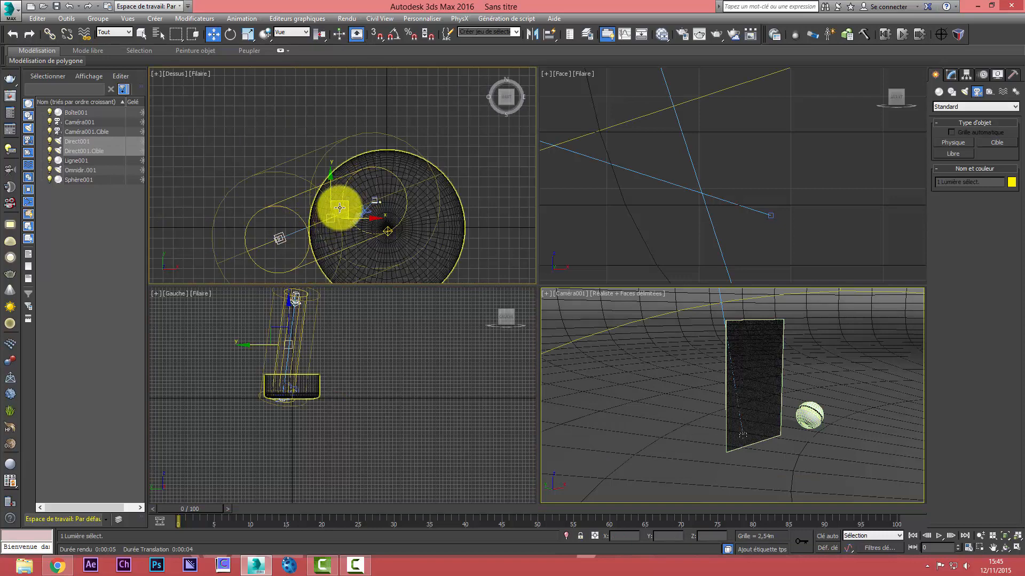
pyautogui.moveTo(343, 203); pyautogui.dragTo(374, 234)
# Test-render the camera view with the shifted directional light, stop the render and close its window
pyautogui.click(612, 315)
pyautogui.click(718, 34)
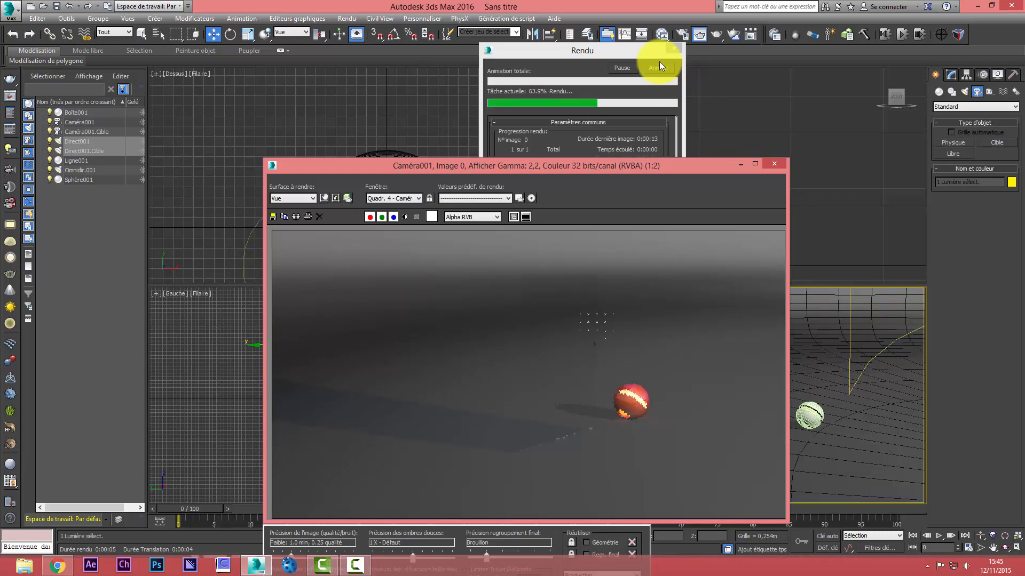
pyautogui.click(657, 62)
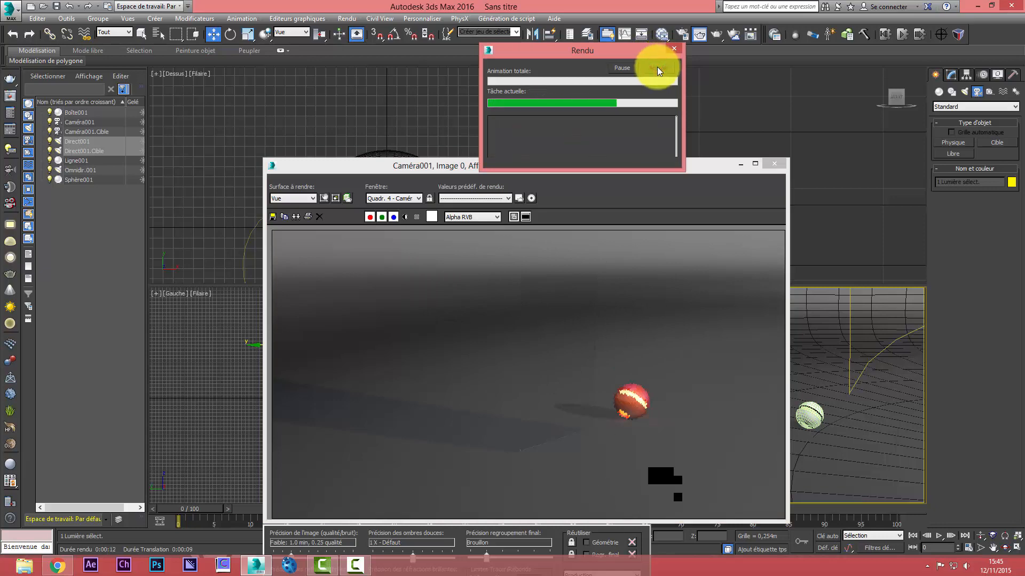
pyautogui.click(773, 164)
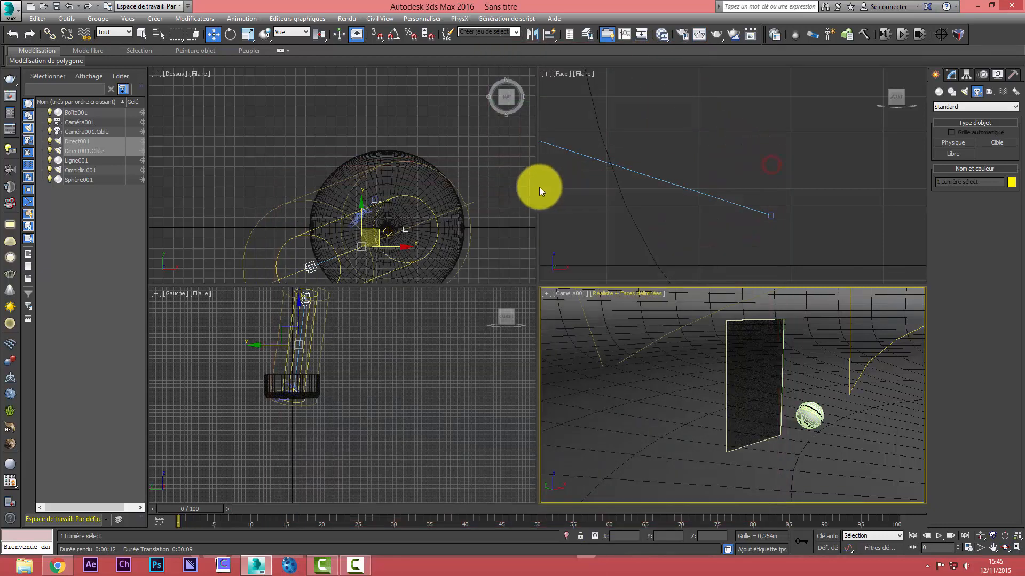
# Move the directional light and its target back to about their earlier position and test-render the camera view
pyautogui.moveTo(367, 229); pyautogui.dragTo(335, 204)
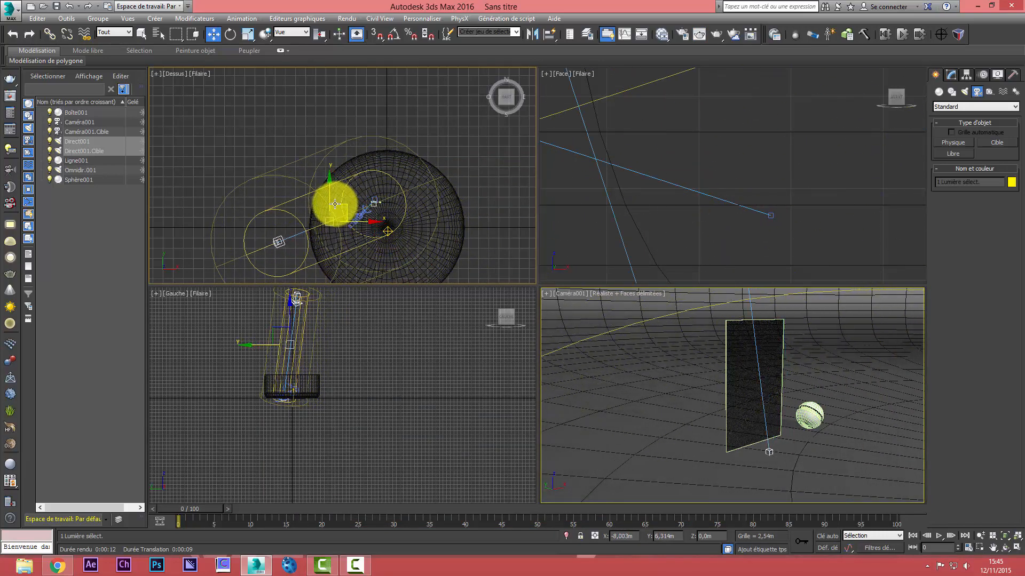
pyautogui.rightClick(592, 335)
pyautogui.click(719, 37)
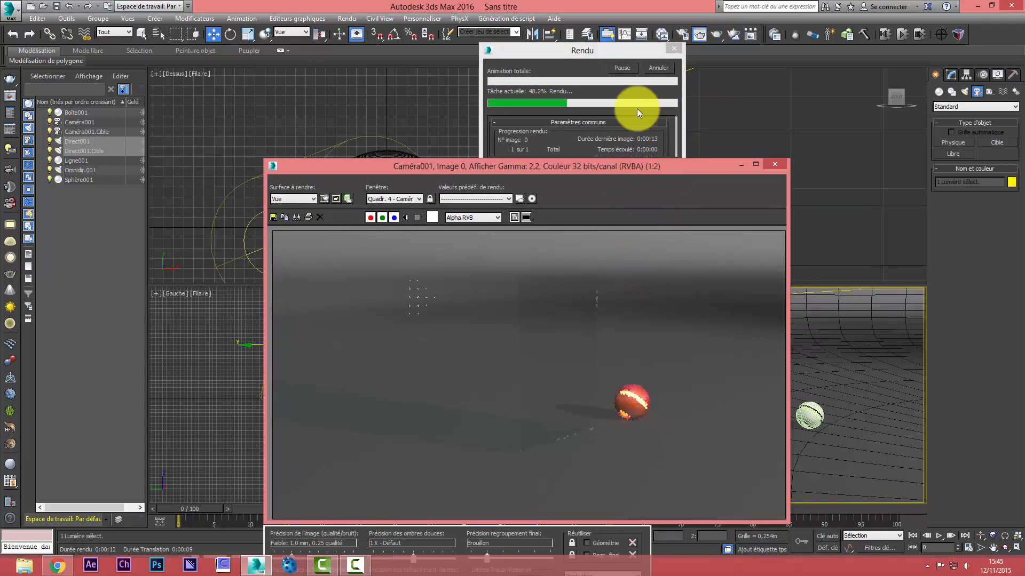
pyautogui.click(672, 48)
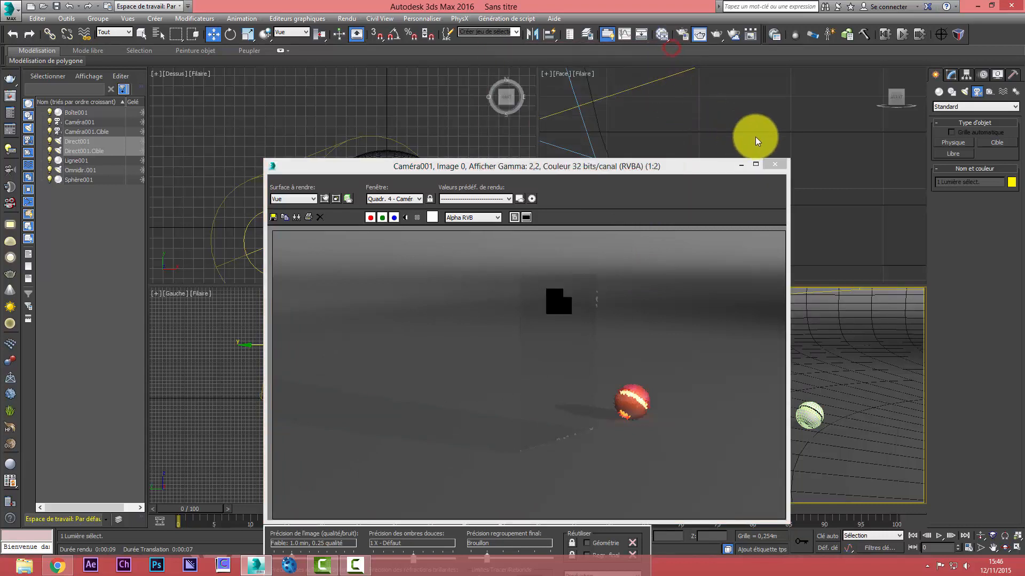
pyautogui.click(774, 163)
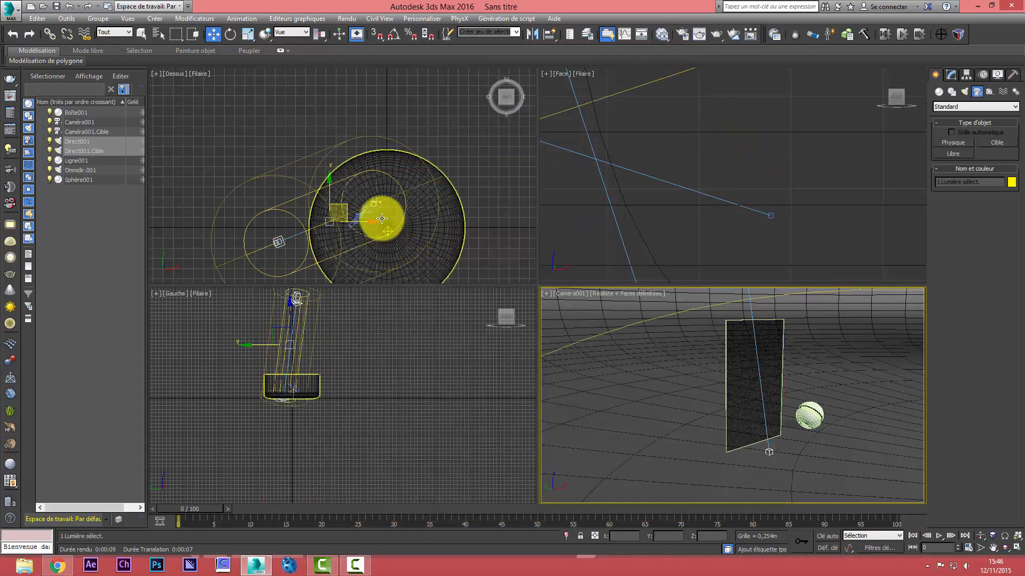
# Move the omni light in the Top view to about X -2.8 m, Y -6 m
pyautogui.click(386, 230)
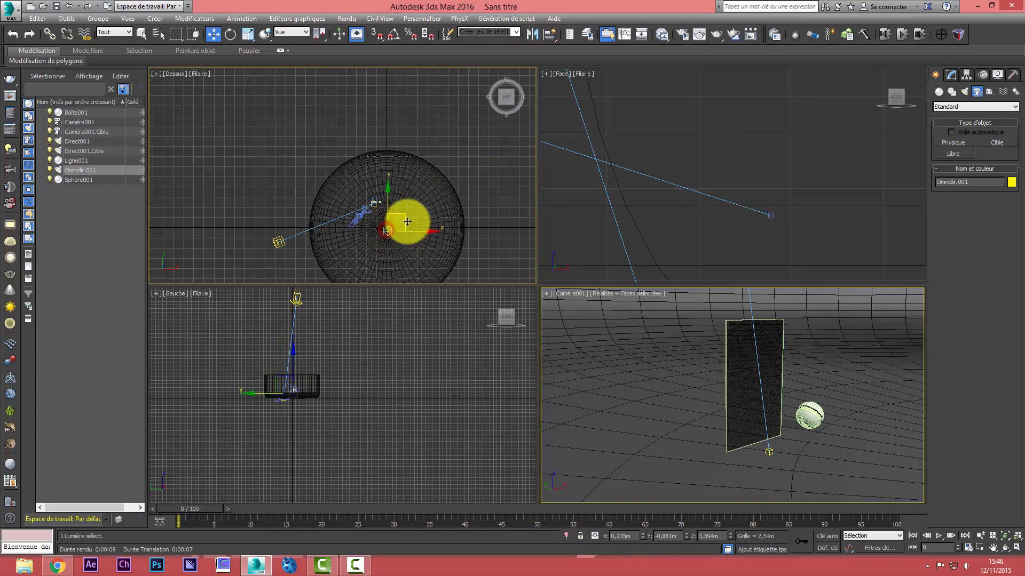
pyautogui.moveTo(407, 222); pyautogui.dragTo(395, 242)
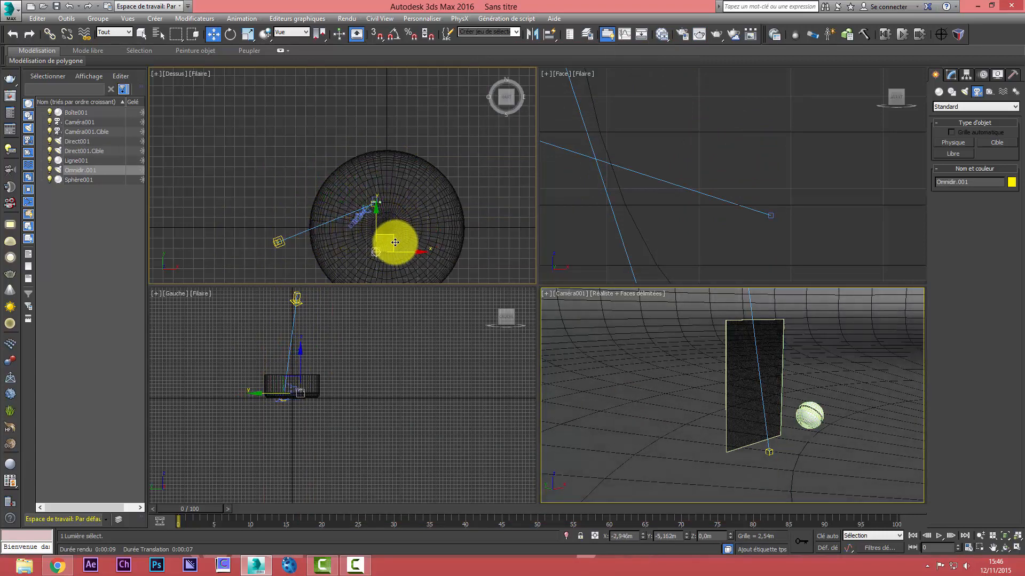
pyautogui.rightClick(673, 296)
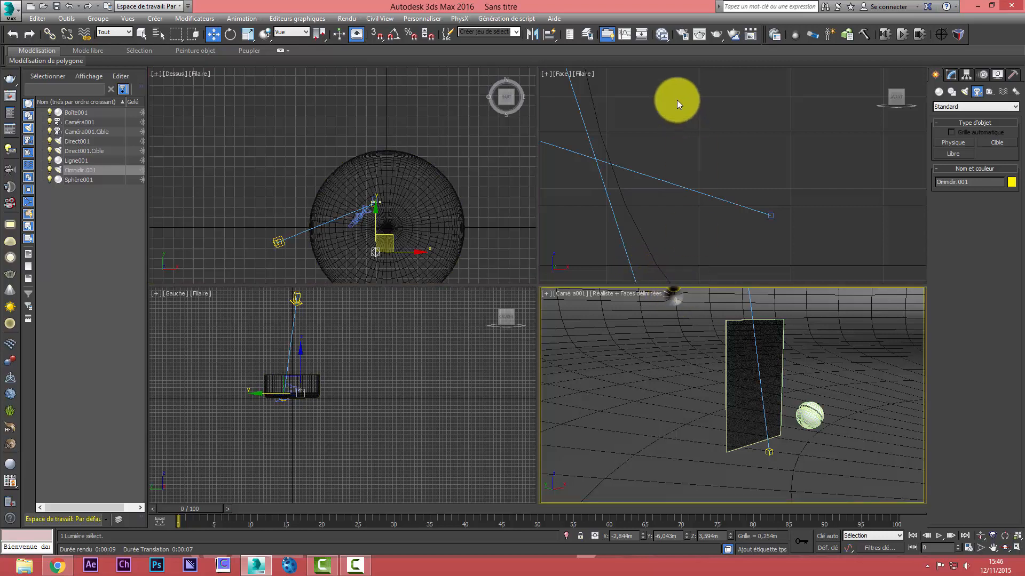
# Test-render the camera view with the omni light's new position, close the render and undo the move
pyautogui.click(718, 34)
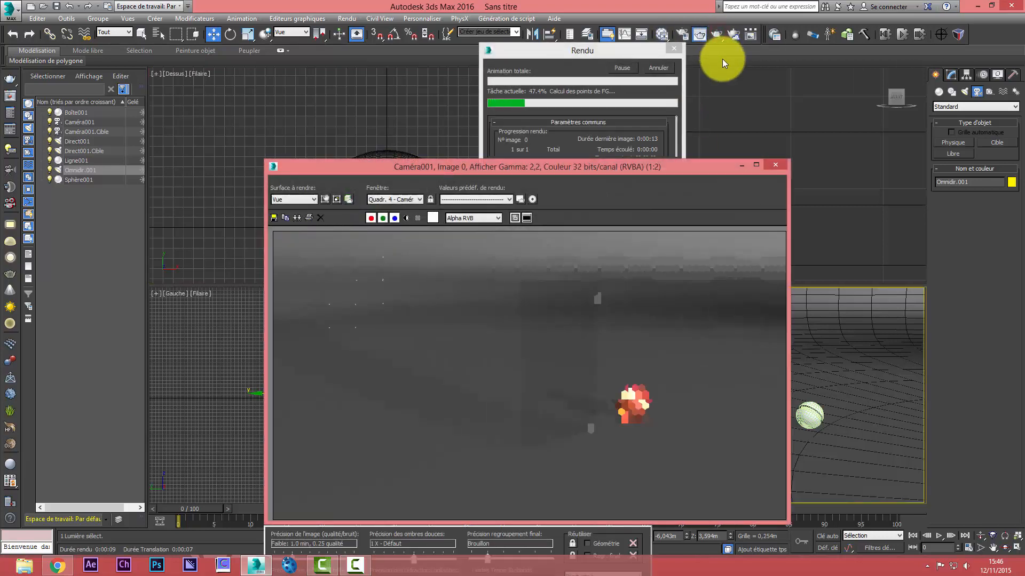
pyautogui.click(669, 71)
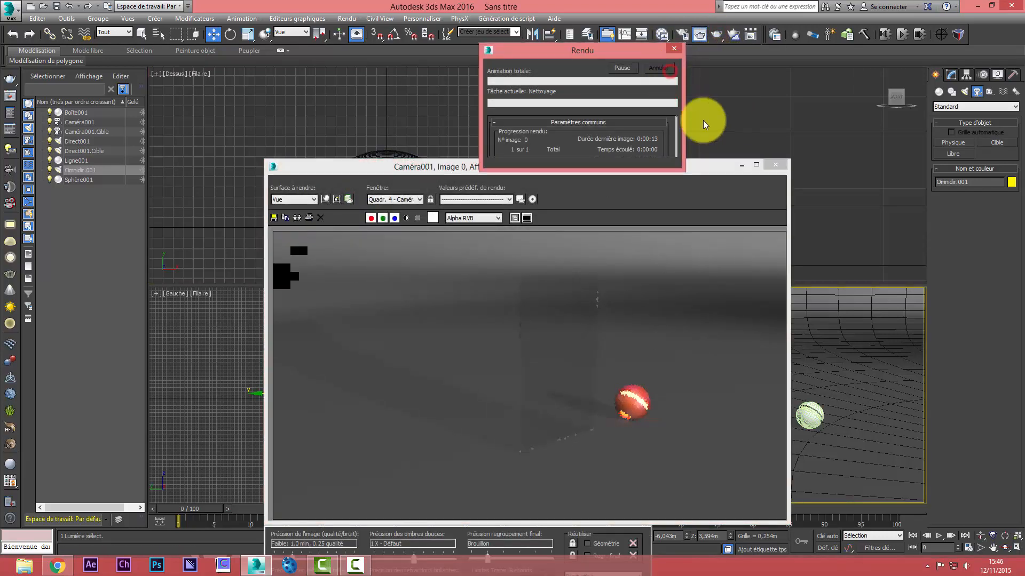
pyautogui.click(767, 162)
pyautogui.rightClick(766, 161)
pyautogui.hotkey('ctrl', 'z')
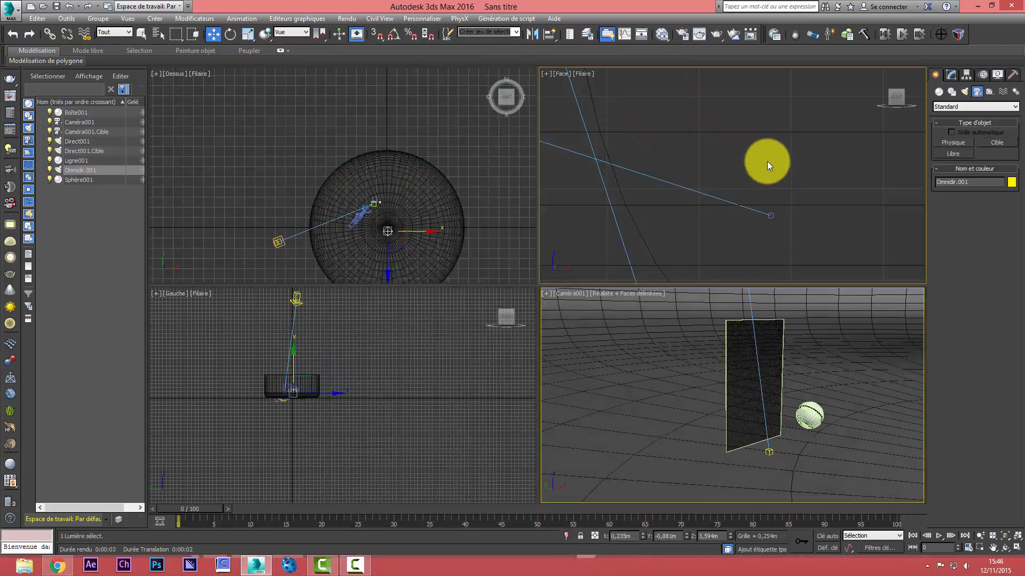
# Move the sphere far behind the glass panel, near the backdrop's rear edge and out of the camera's frame
pyautogui.rightClick(666, 304)
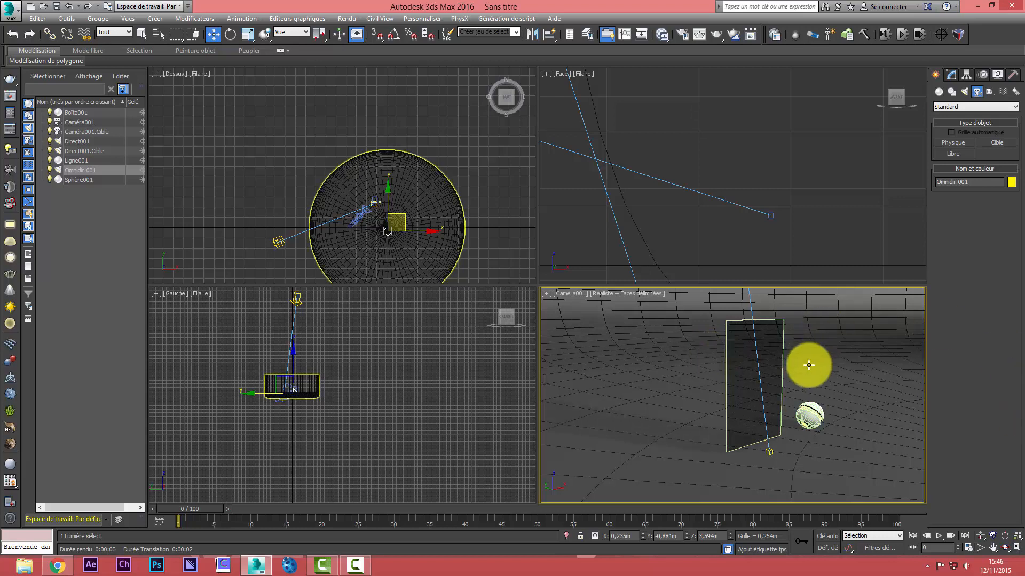
pyautogui.click(806, 414)
pyautogui.moveTo(787, 409); pyautogui.dragTo(576, 321)
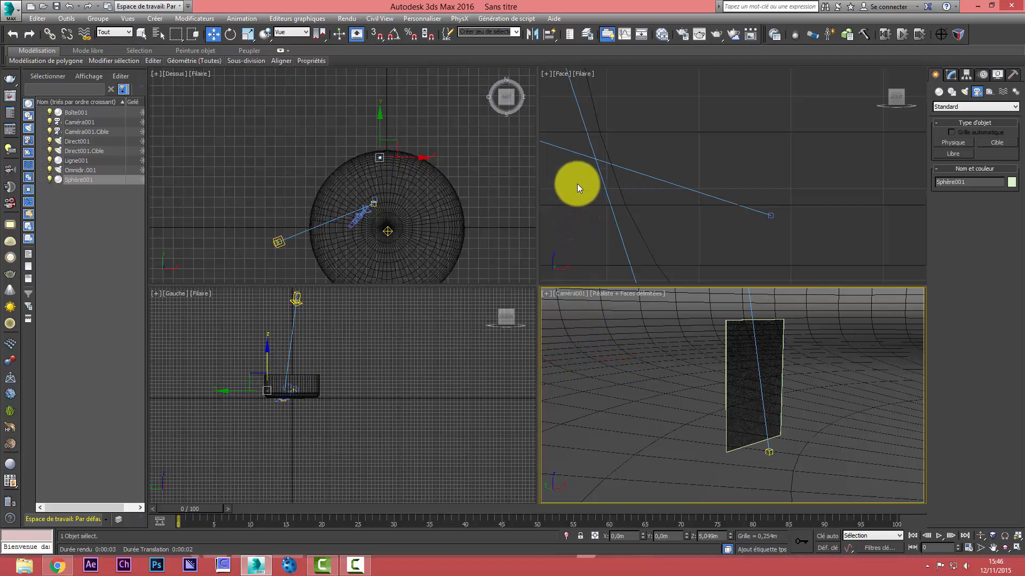
# Maximize the Top view and move the directional light's target to about X -3.2 m, Y 6.5 m, near the glass panel
pyautogui.click(339, 136)
pyautogui.scroll(5, 404, 223)
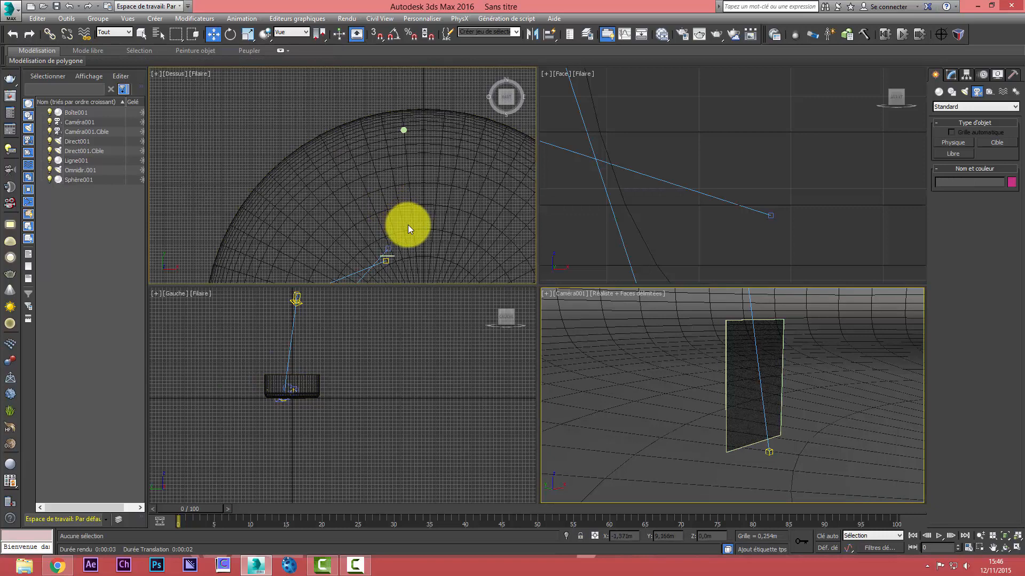
pyautogui.hotkey('alt', 'w')
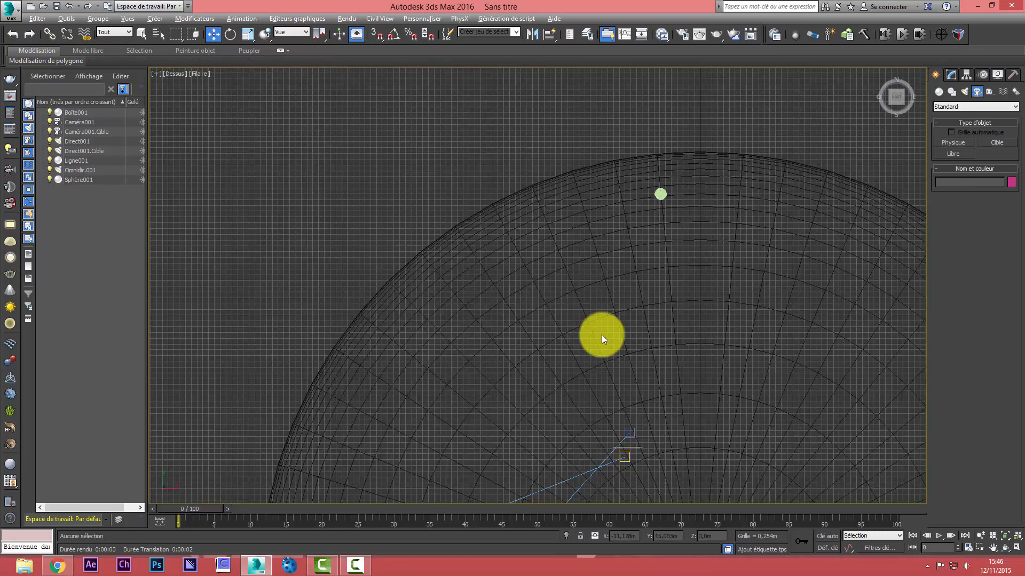
pyautogui.click(993, 547)
pyautogui.moveTo(749, 366); pyautogui.dragTo(594, 305)
pyautogui.rightClick(588, 305)
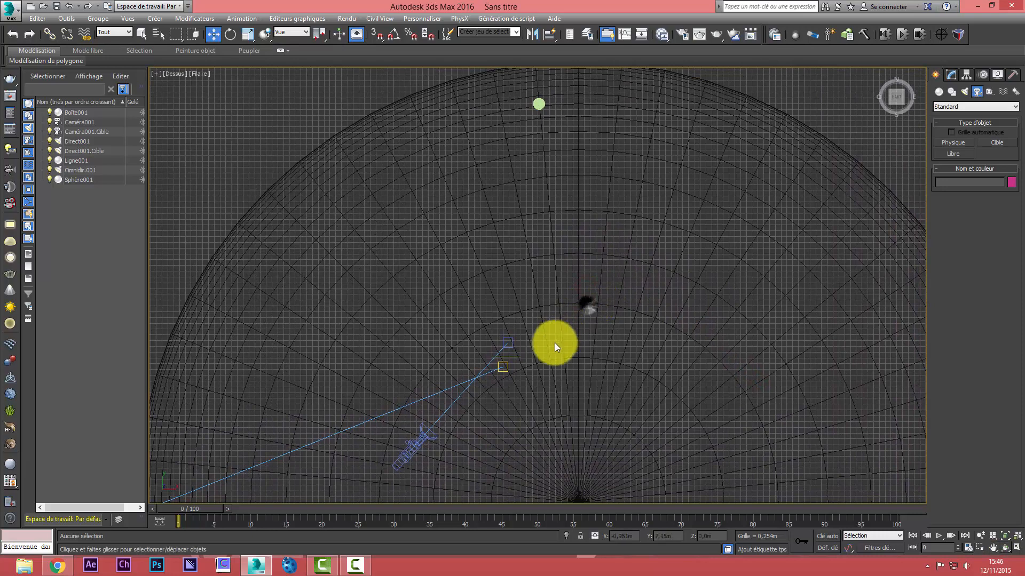
pyautogui.click(507, 365)
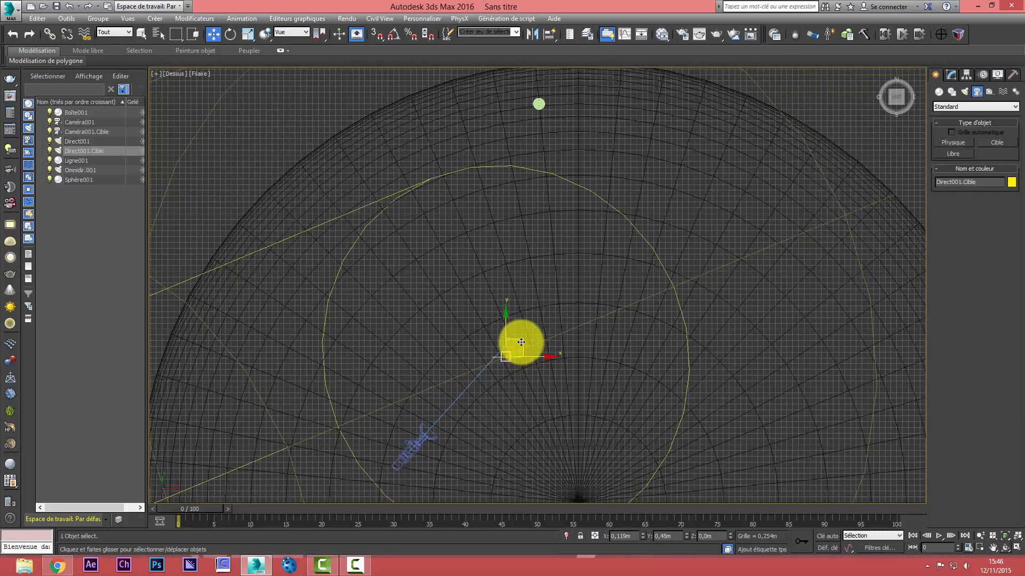
pyautogui.moveTo(521, 342); pyautogui.dragTo(521, 343)
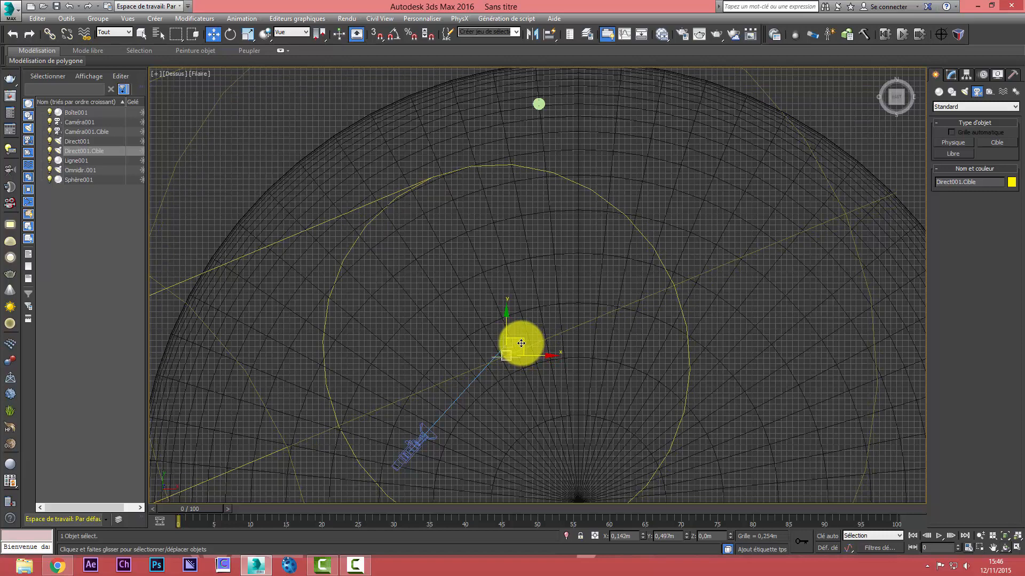
# Reposition the sphere in the Left view to about Y 16.6 m, Z 5.2 m, inside the backdrop's rear edge
pyautogui.click(540, 103)
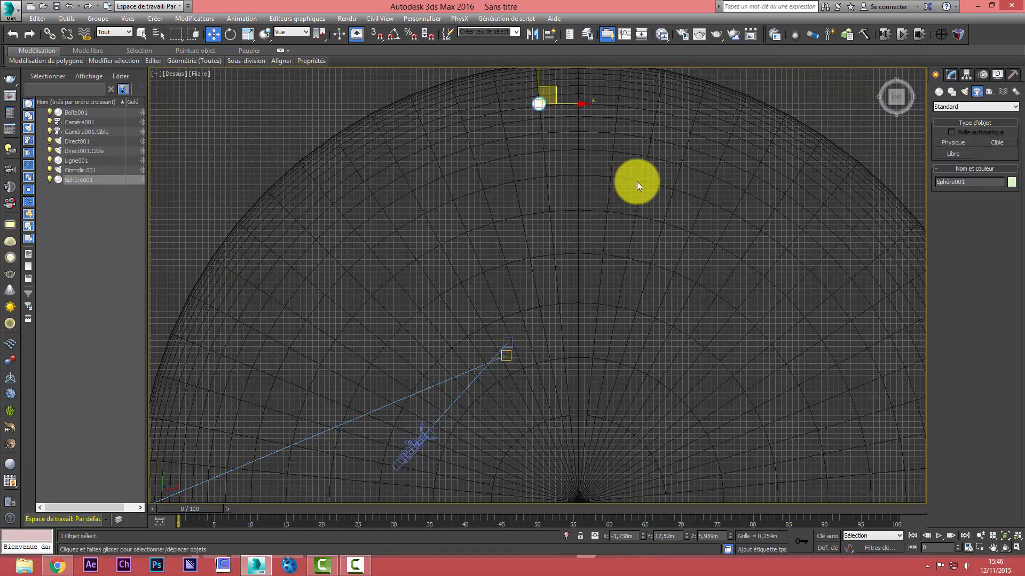
pyautogui.hotkey('alt', 'w')
pyautogui.rightClick(236, 352)
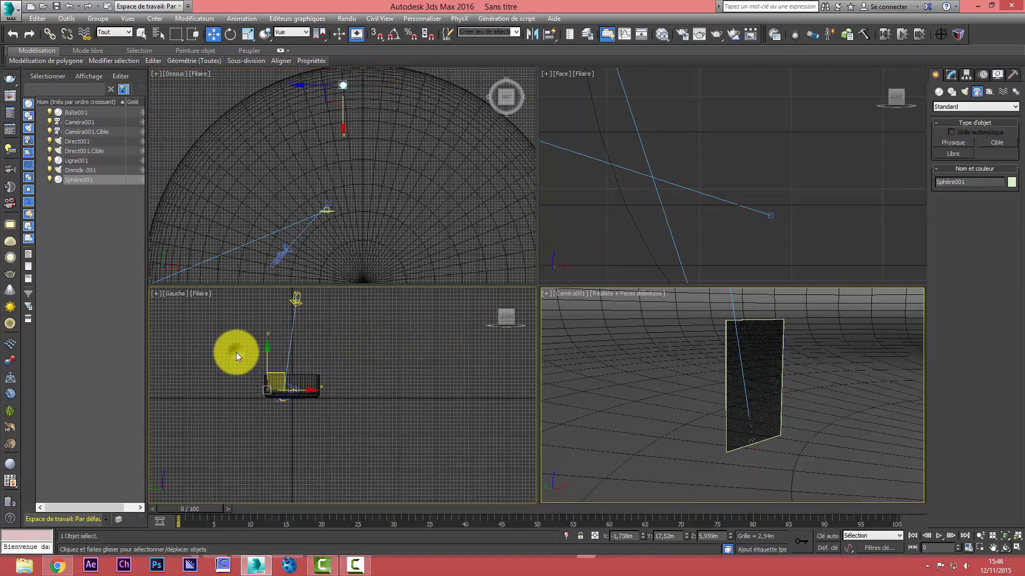
pyautogui.scroll(10, 255, 395)
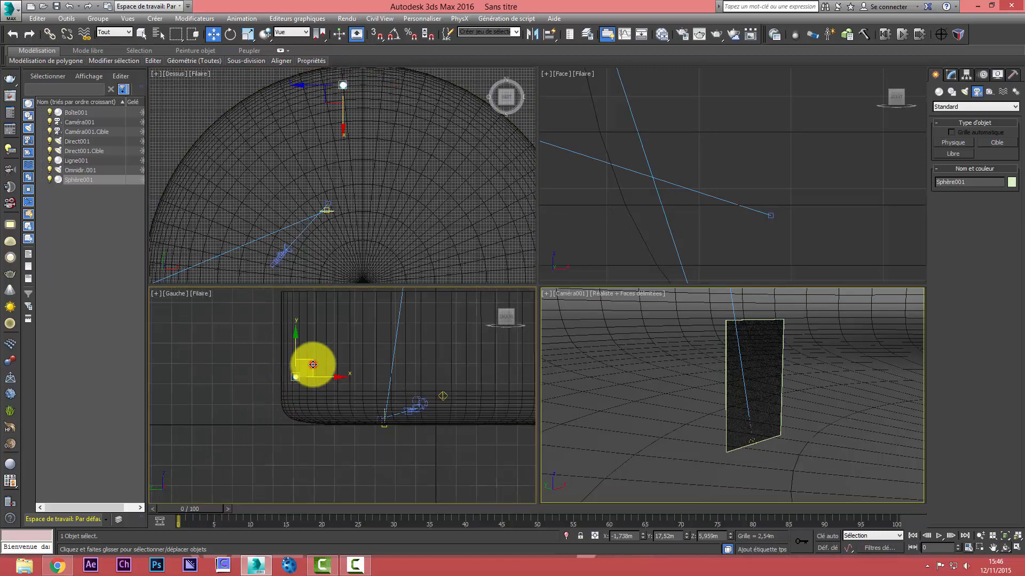
pyautogui.moveTo(333, 379)
pyautogui.mouseDown()
pyautogui.moveTo(393, 389)
pyautogui.moveTo(348, 379)
pyautogui.moveTo(316, 342)
pyautogui.moveTo(316, 366)
pyautogui.moveTo(354, 380)
pyautogui.moveTo(339, 382)
pyautogui.mouseUp()
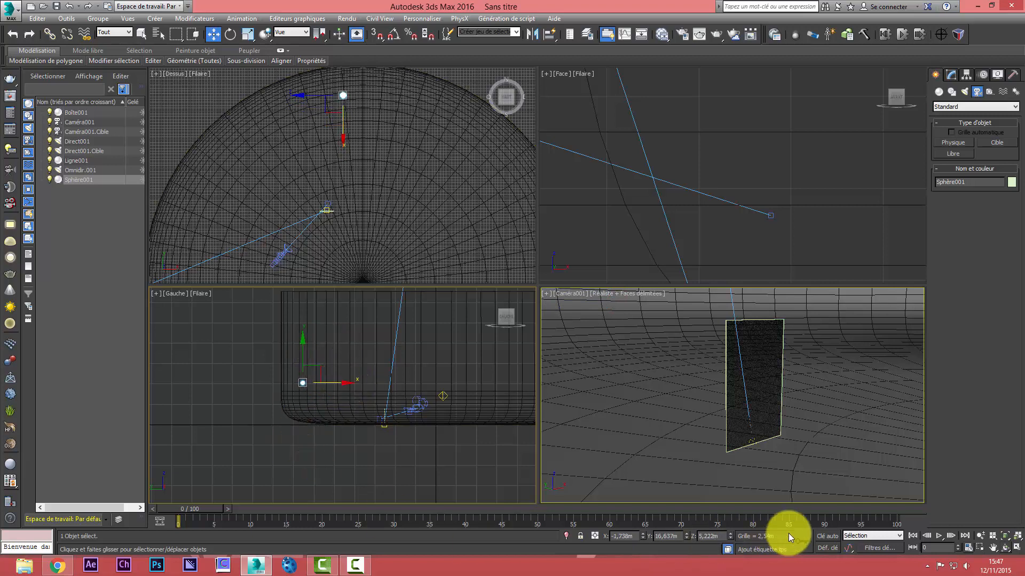
# Enable Auto Key, go to frame 17 and turn on the trajectory display for the sphere
pyautogui.click(826, 536)
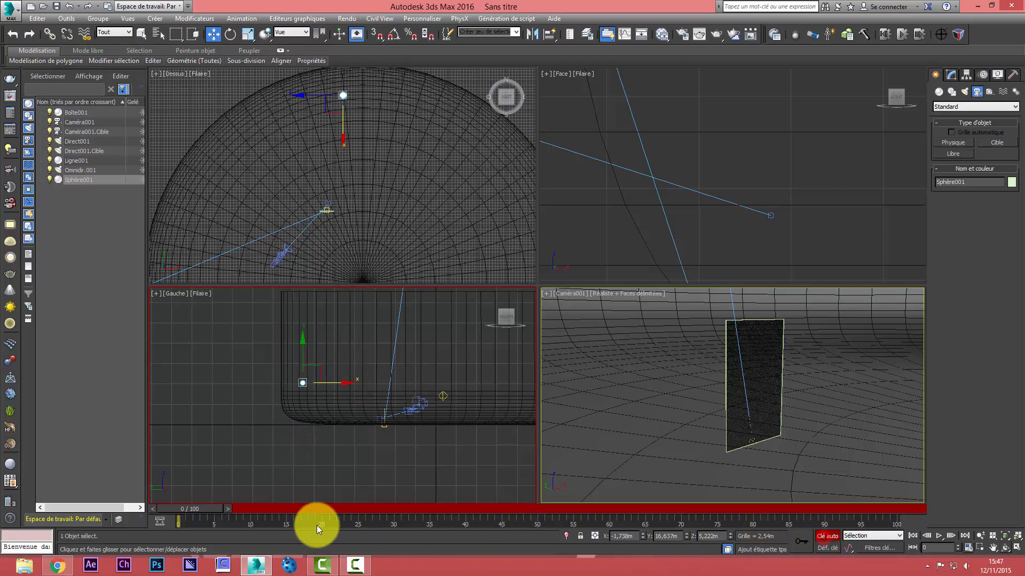
pyautogui.moveTo(211, 508); pyautogui.dragTo(331, 514)
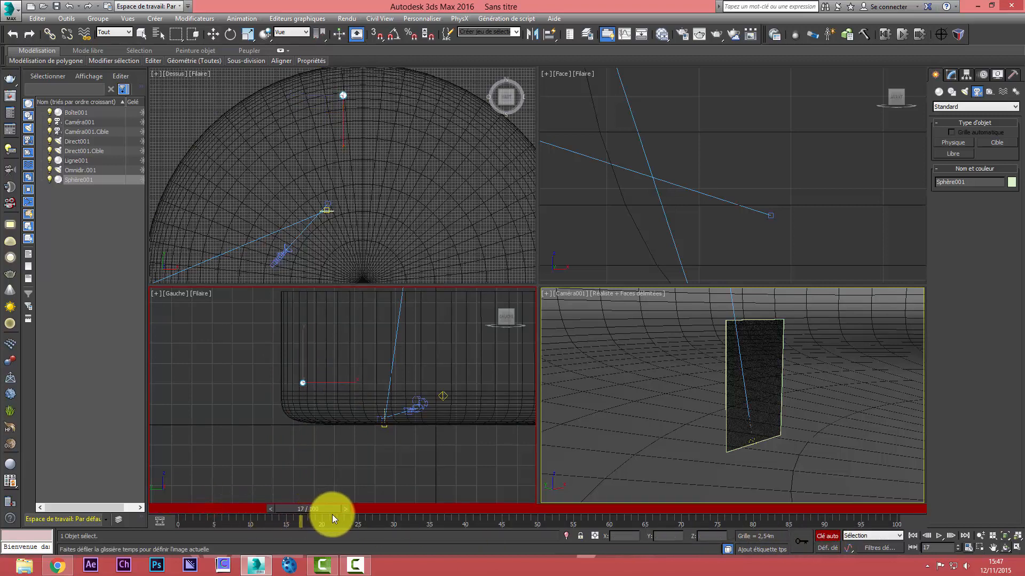
pyautogui.press('w')
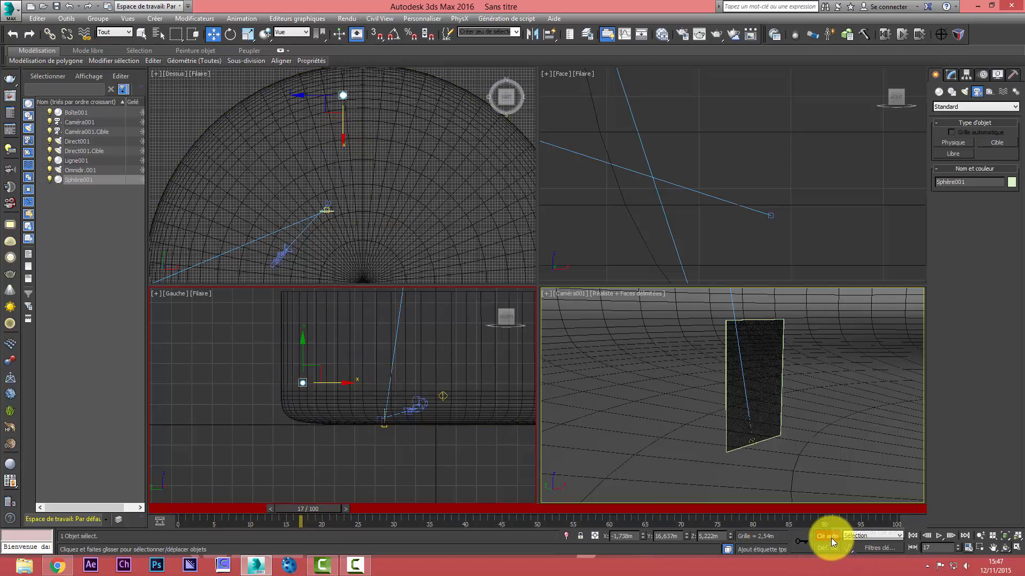
pyautogui.click(998, 74)
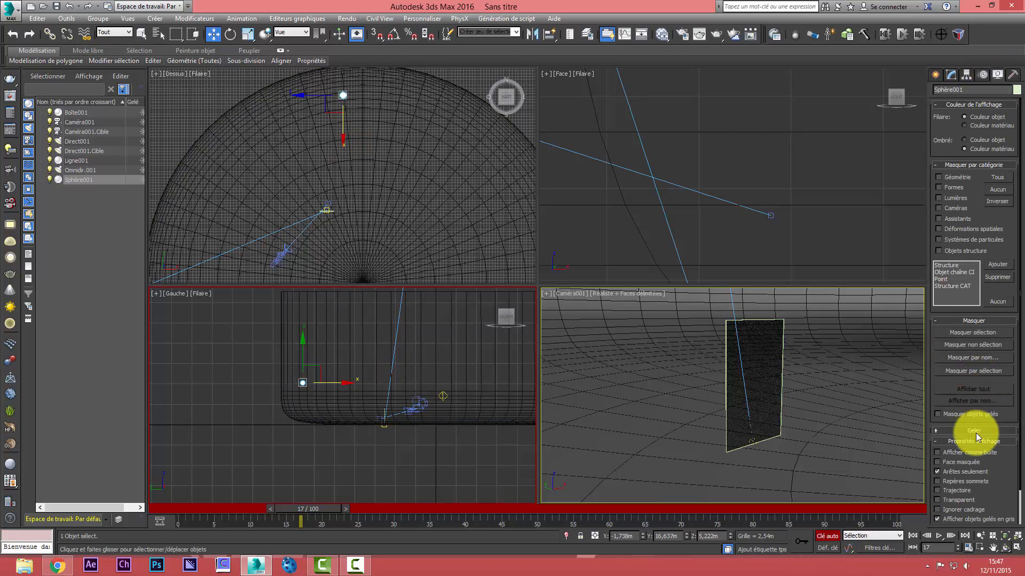
pyautogui.click(939, 491)
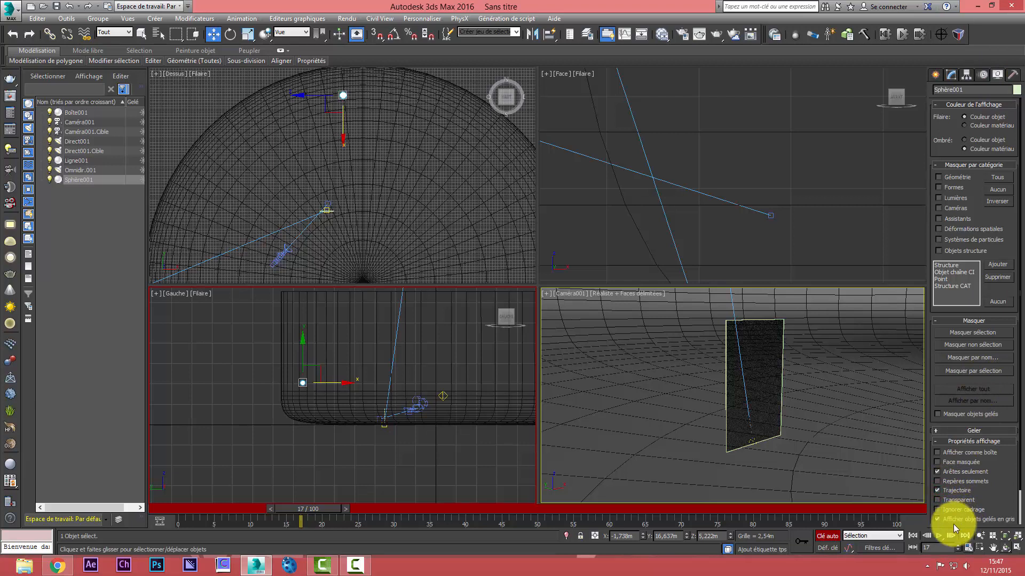
# Key the sphere at frame 17 just behind the glass panel, at about X -3.2 m, Y 7.1 m, Z 1 m
pyautogui.rightClick(332, 108)
pyautogui.moveTo(362, 87); pyautogui.dragTo(345, 204)
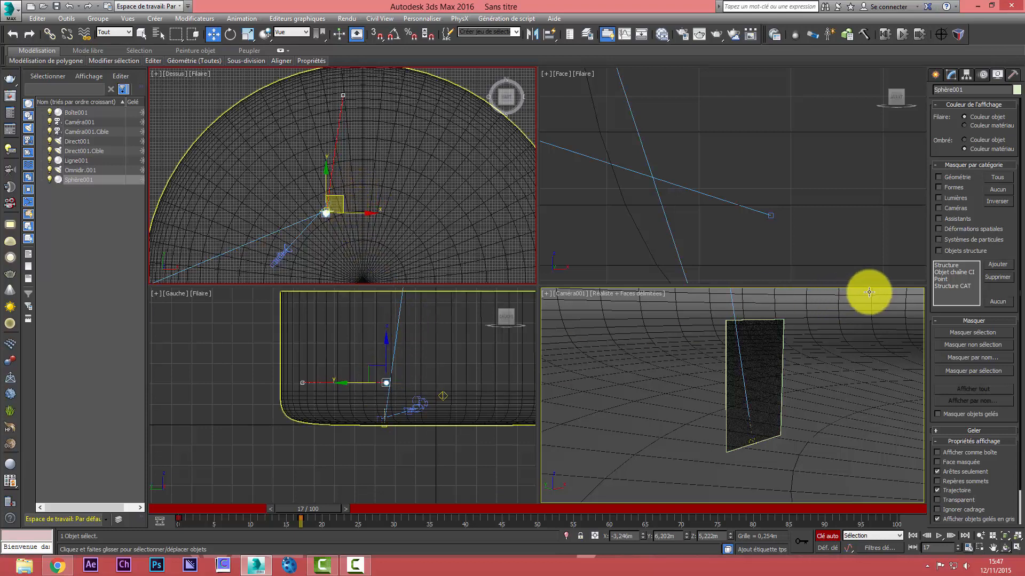
pyautogui.rightClick(385, 358)
pyautogui.scroll(5, 360, 370)
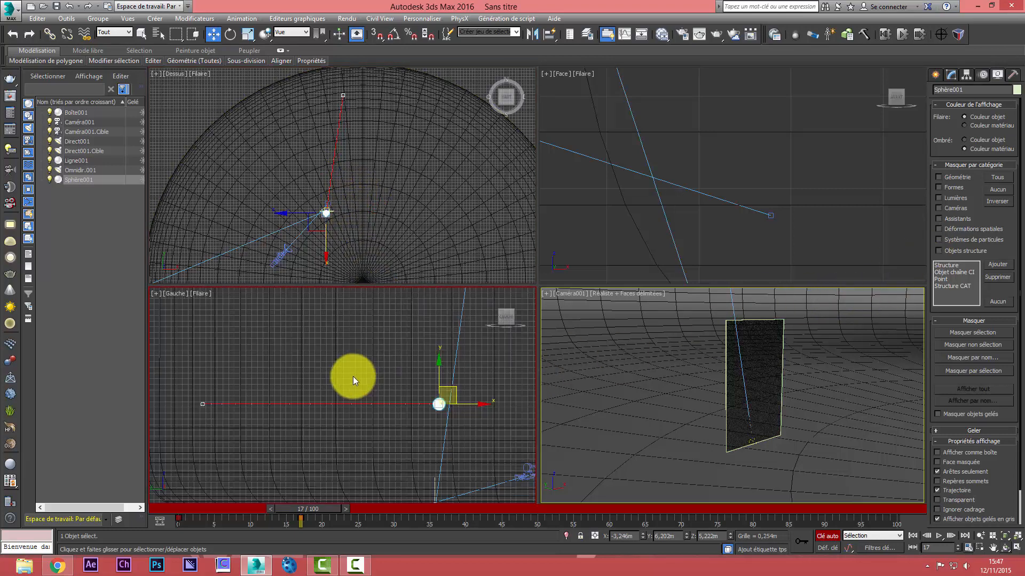
pyautogui.moveTo(451, 388); pyautogui.dragTo(431, 484)
# At frame 23, move the sphere through the glass panel to about Y 4.4 m on its front side
pyautogui.moveTo(325, 508); pyautogui.dragTo(368, 511)
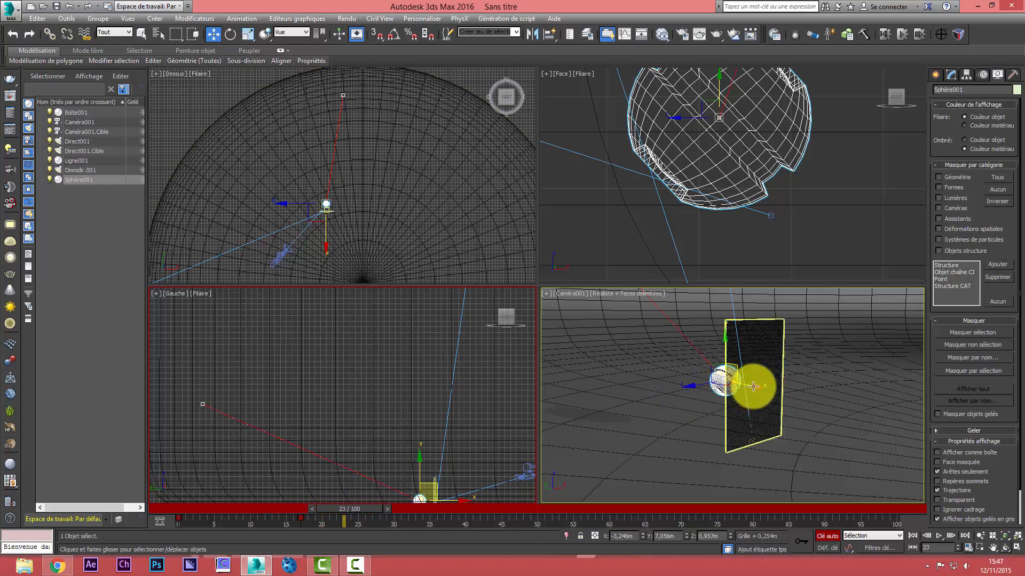
pyautogui.moveTo(753, 386); pyautogui.dragTo(763, 390)
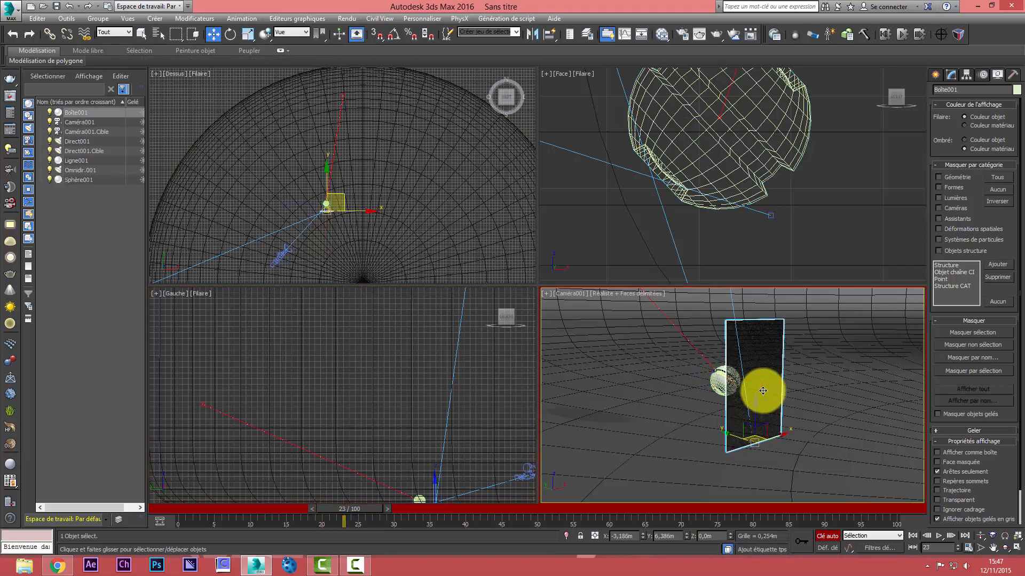
pyautogui.click(724, 378)
pyautogui.moveTo(702, 378); pyautogui.dragTo(846, 414)
# At frame 10, move the sphere in the Top view to about X -3.5 m, Y 10.8 m to bend its trajectory
pyautogui.moveTo(367, 508); pyautogui.dragTo(278, 515)
pyautogui.press('w')
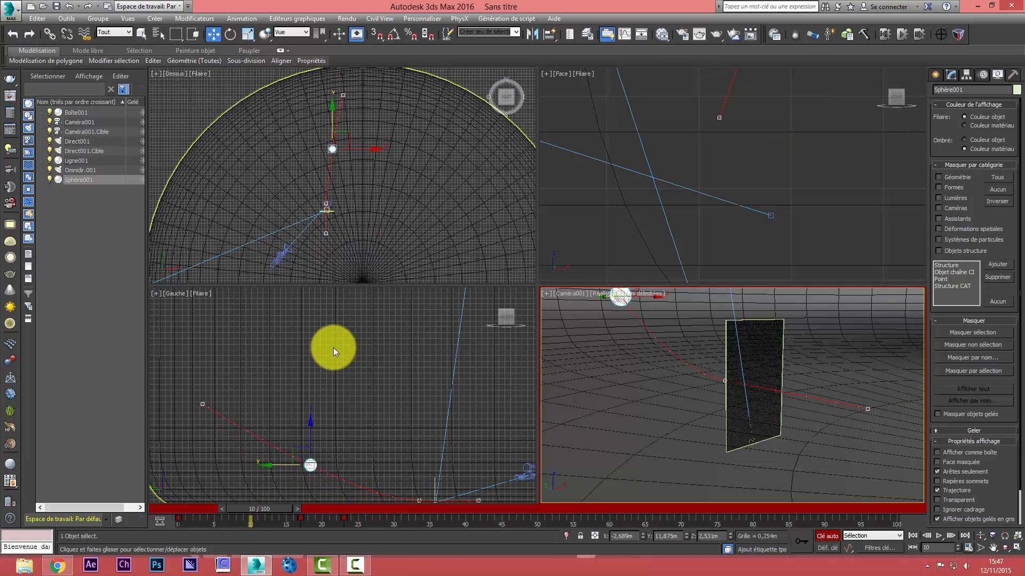
pyautogui.click(365, 141)
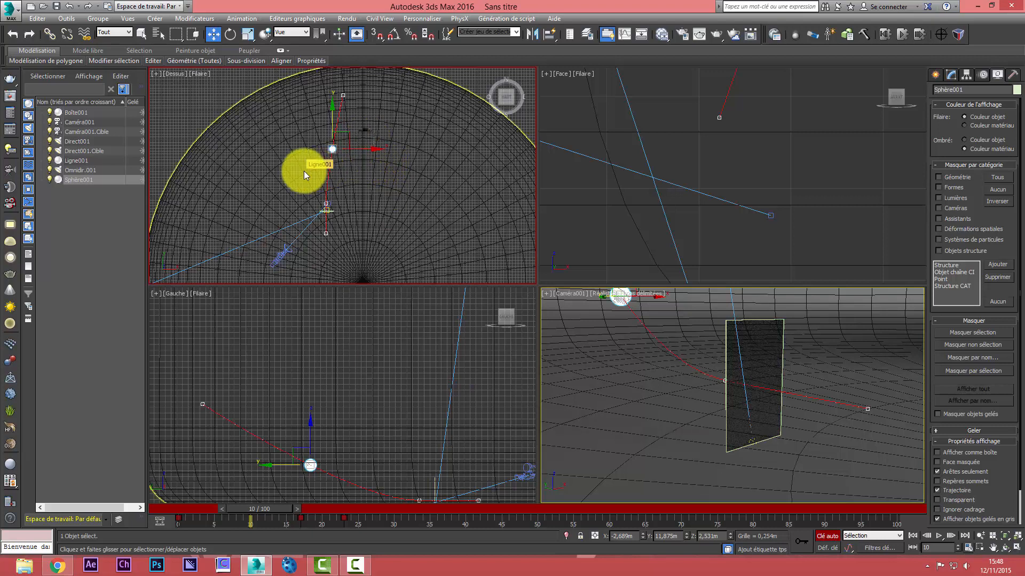
pyautogui.scroll(3, 303, 171)
pyautogui.moveTo(379, 140); pyautogui.dragTo(350, 142)
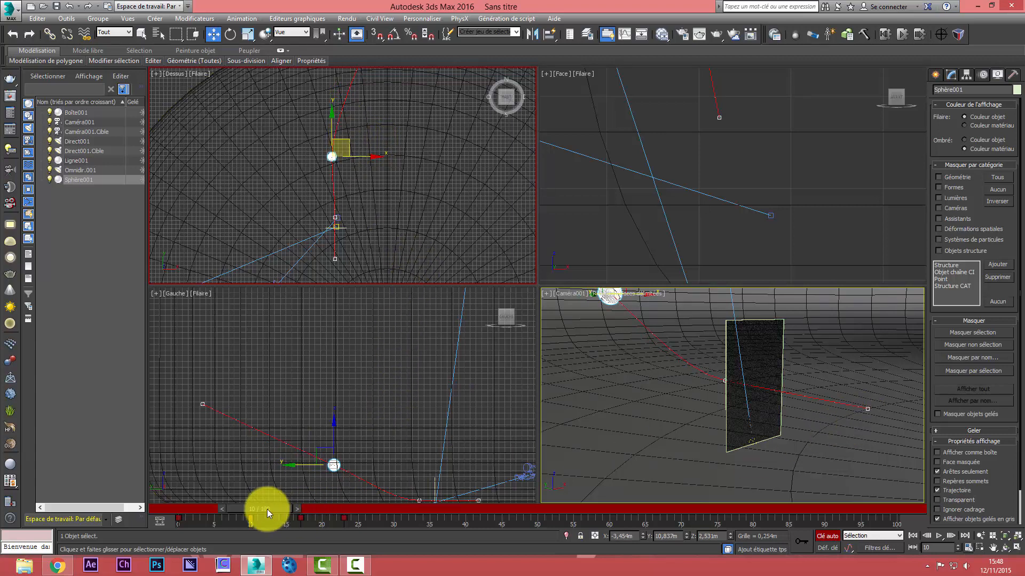
# At frame 23, lower the sphere onto the floor in front of the glass, at about Z 0.2 m
pyautogui.moveTo(267, 509); pyautogui.dragTo(353, 514)
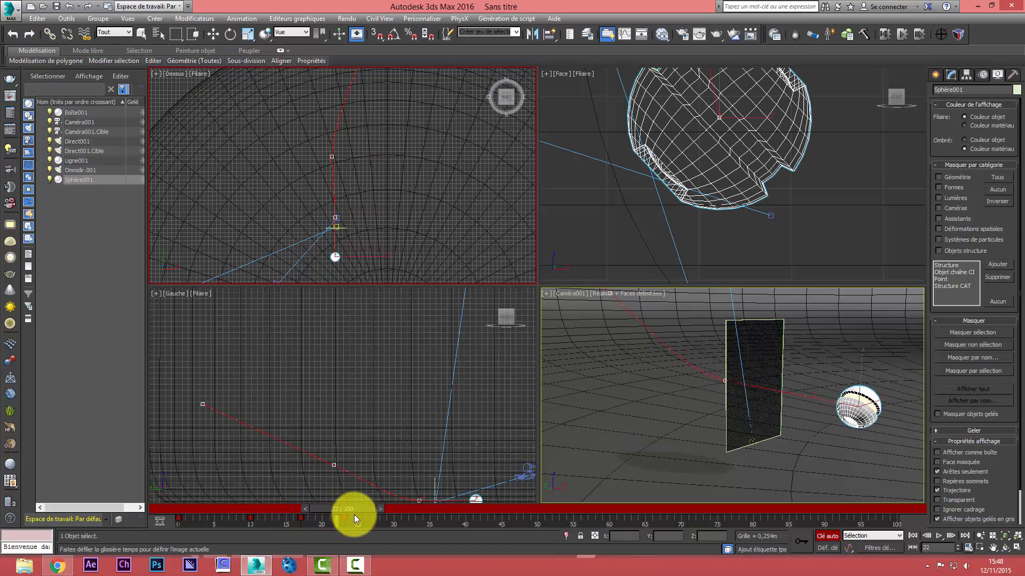
pyautogui.press('w')
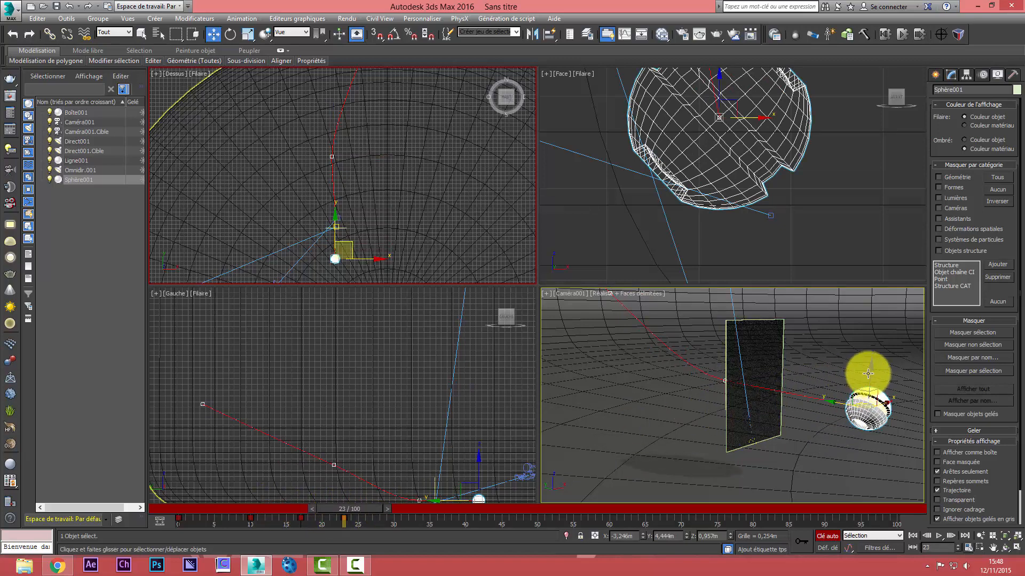
pyautogui.click(871, 367)
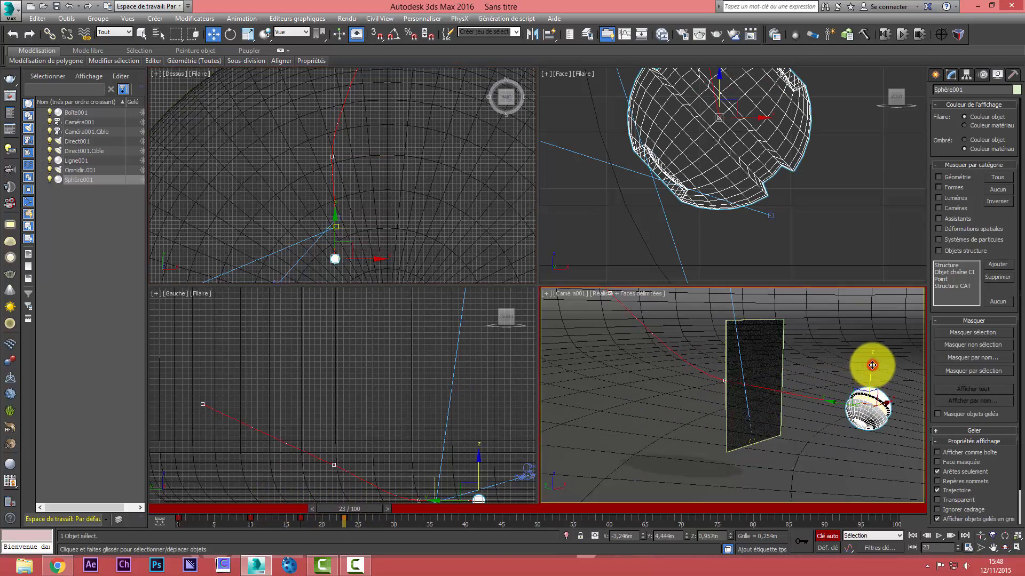
pyautogui.moveTo(872, 365); pyautogui.dragTo(867, 423)
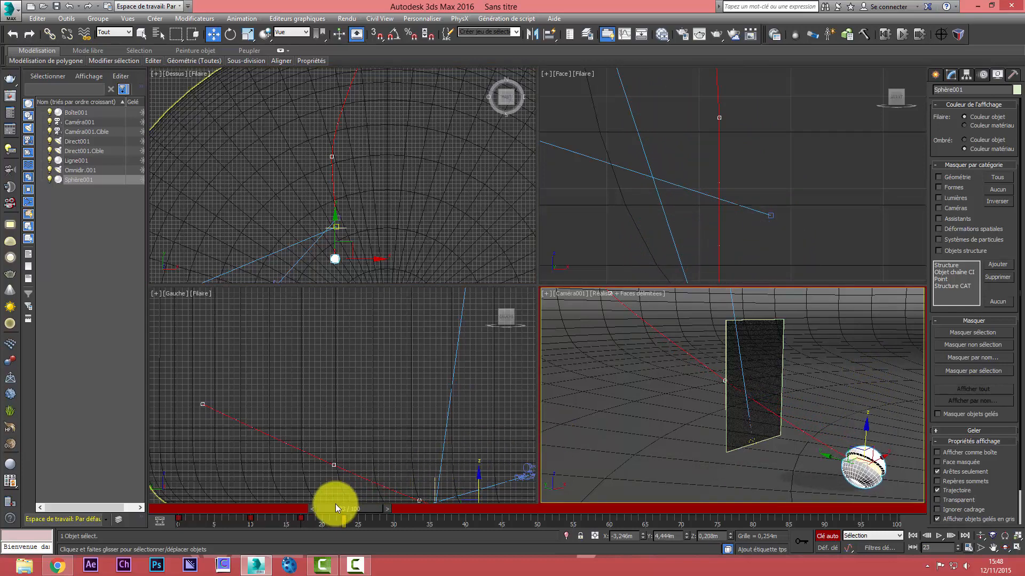
# Animate the camera by panning its view at frame 33 so it follows the sphere past the glass panel
pyautogui.moveTo(337, 507); pyautogui.dragTo(431, 534)
pyautogui.press('w')
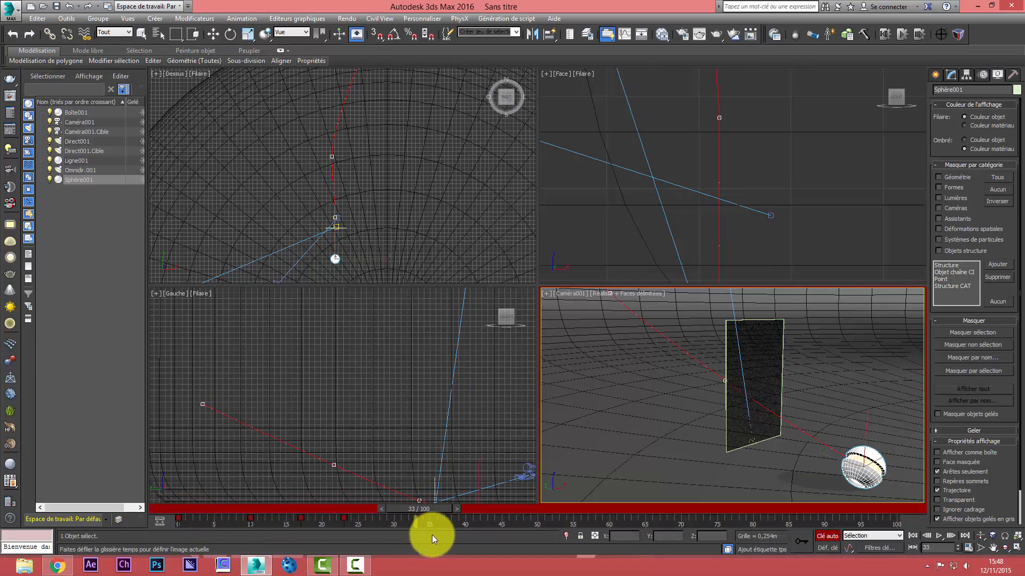
pyautogui.click(993, 547)
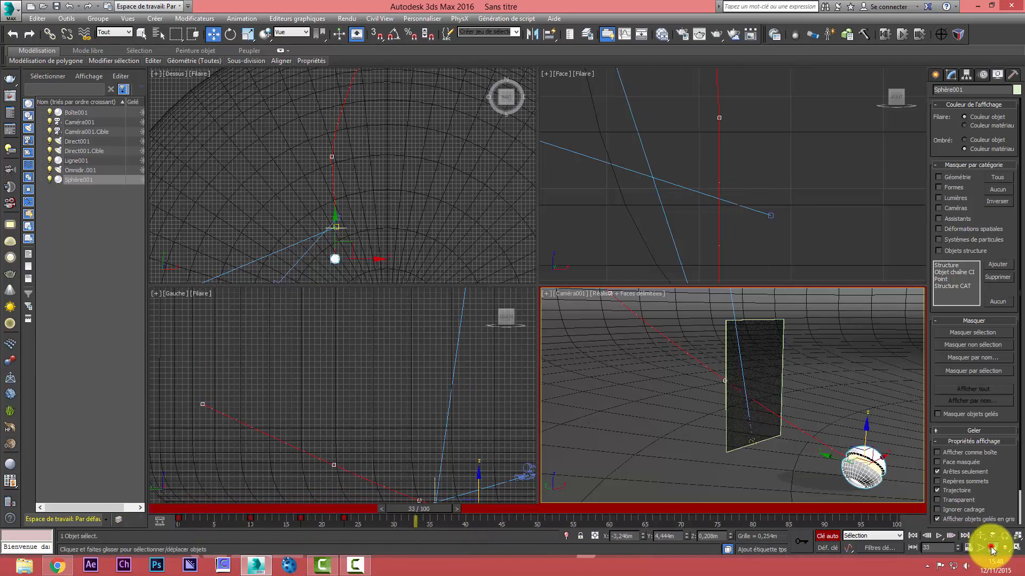
pyautogui.moveTo(871, 457); pyautogui.dragTo(769, 434)
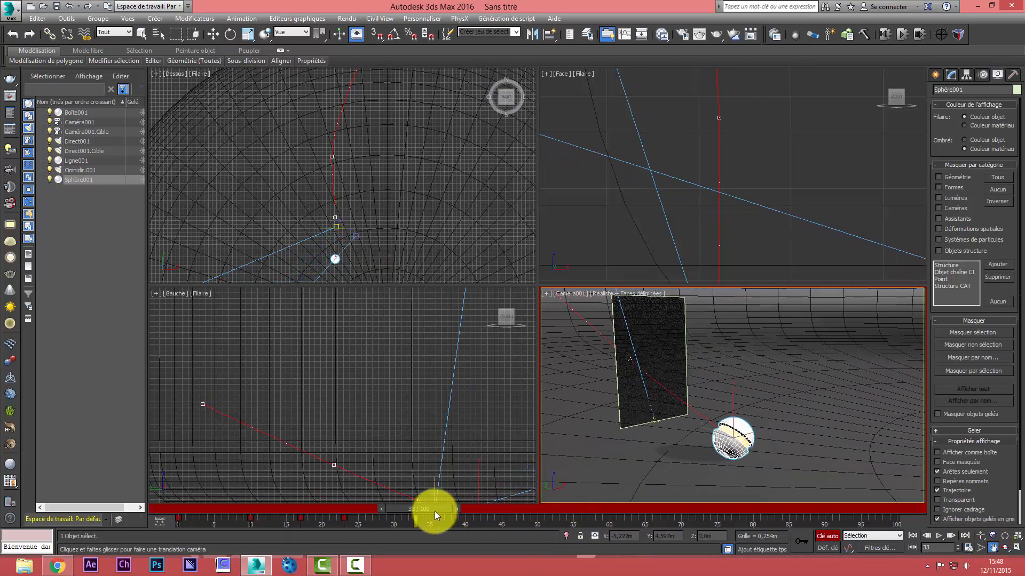
# At frame 30, move the sphere farther along the floor, away from the glass, to about Y 3.1 m
pyautogui.moveTo(435, 511); pyautogui.dragTo(418, 536)
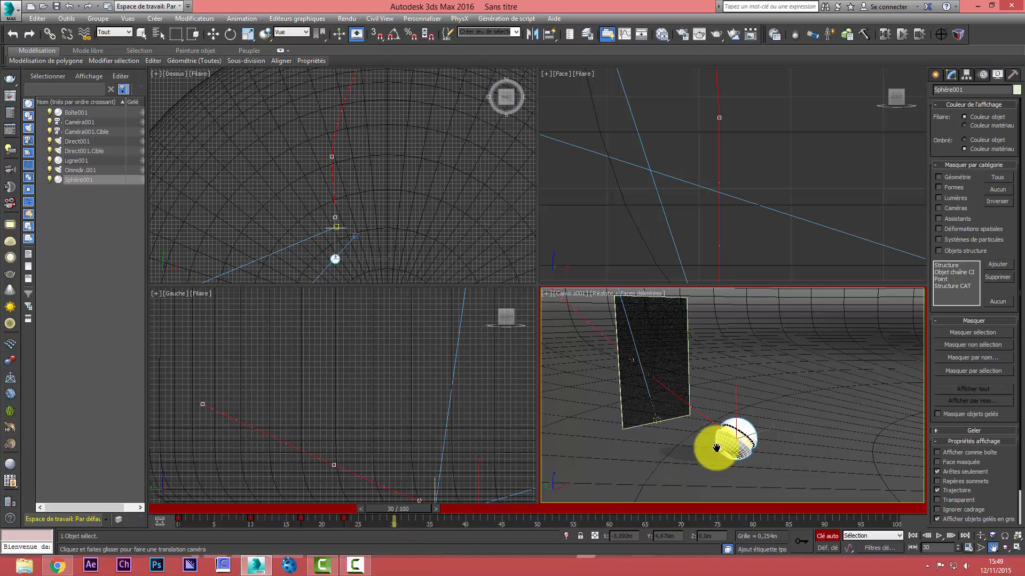
pyautogui.press('w')
pyautogui.moveTo(710, 431); pyautogui.dragTo(801, 474)
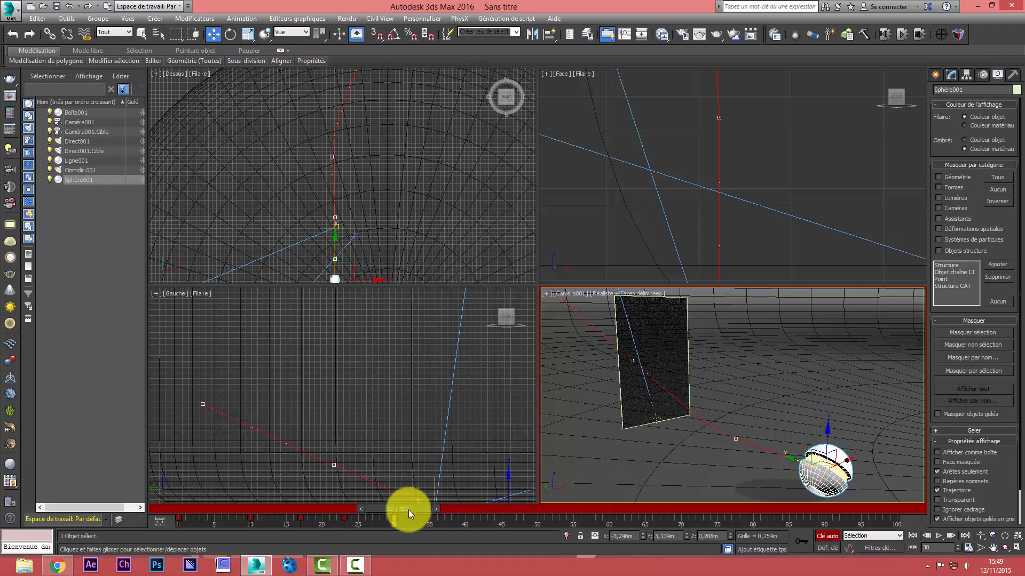
# At frame 18, rotate the sphere freely to about X 18°, Y -140°, Z 85°
pyautogui.moveTo(408, 510); pyautogui.dragTo(250, 510)
pyautogui.press('w')
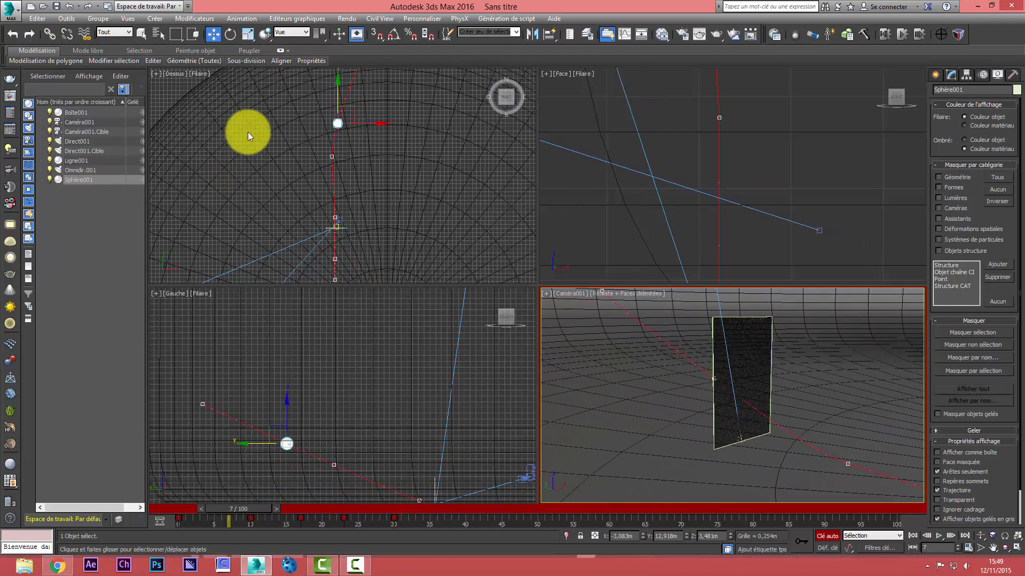
pyautogui.click(231, 33)
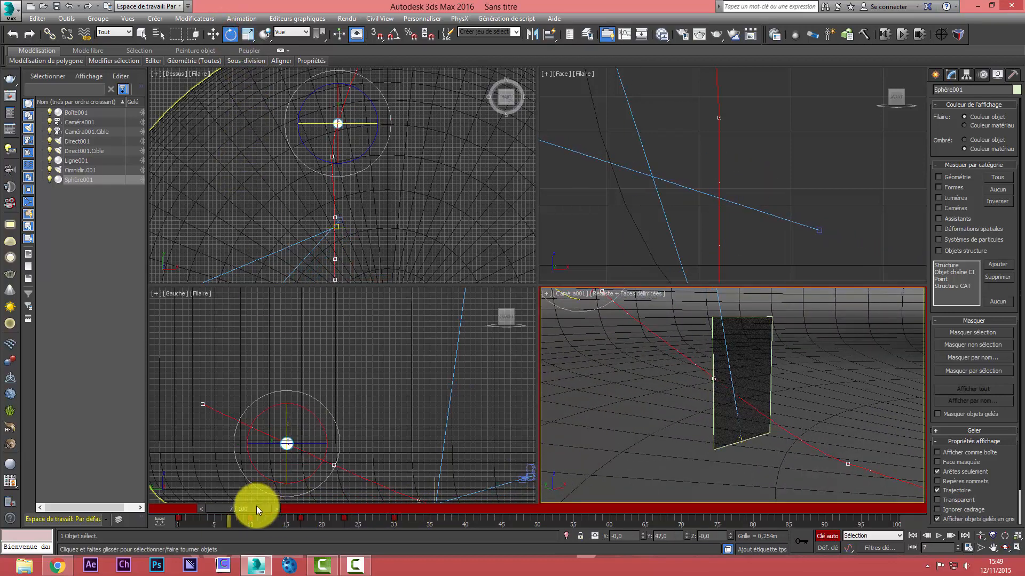
pyautogui.moveTo(256, 507); pyautogui.dragTo(331, 523)
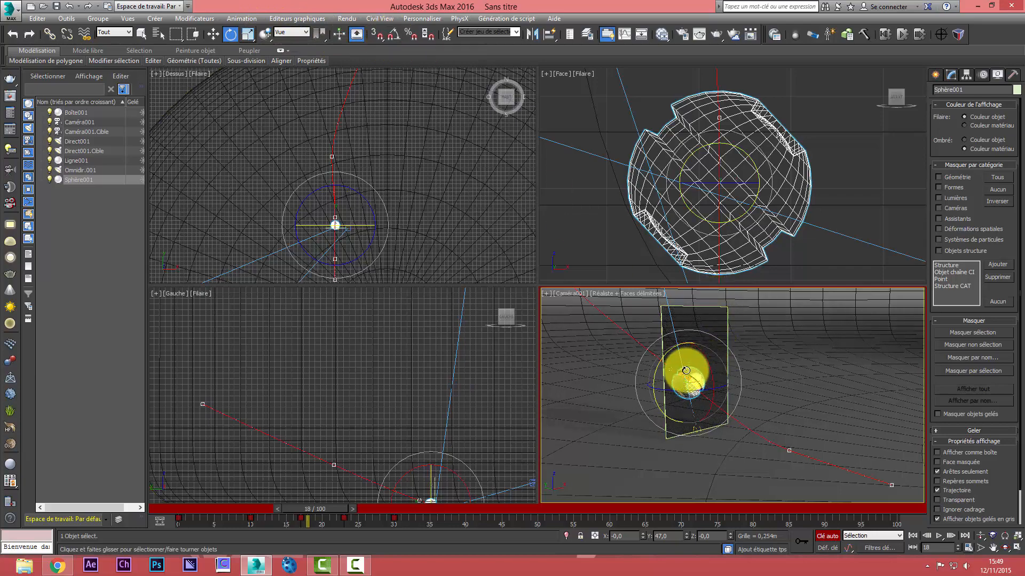
pyautogui.moveTo(685, 378); pyautogui.dragTo(686, 488)
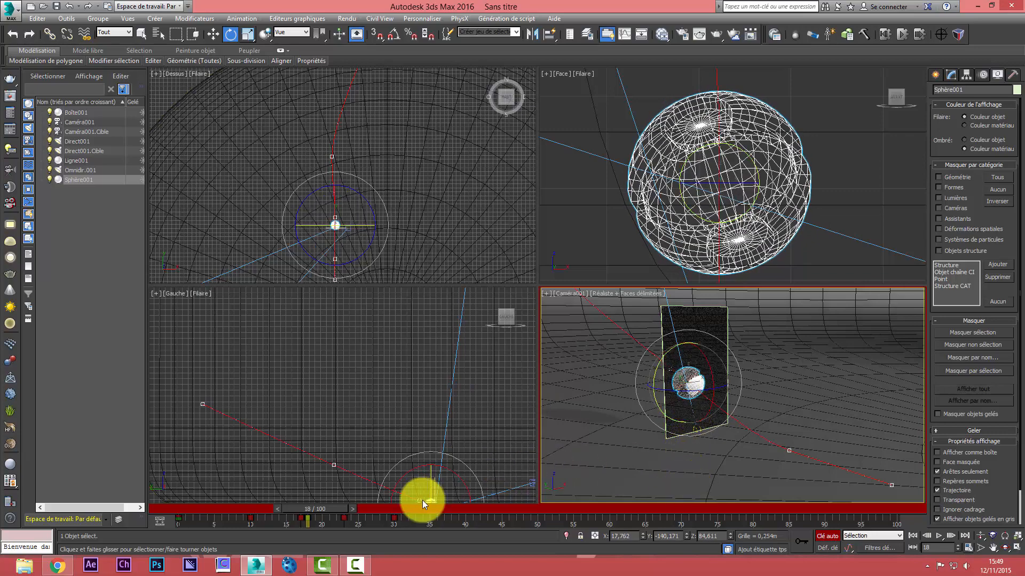
# At frame 27, rotate the sphere further to about X -93°, Y 33°, Z -63° so it rolls along the floor
pyautogui.moveTo(340, 507); pyautogui.dragTo(402, 516)
pyautogui.press('e')
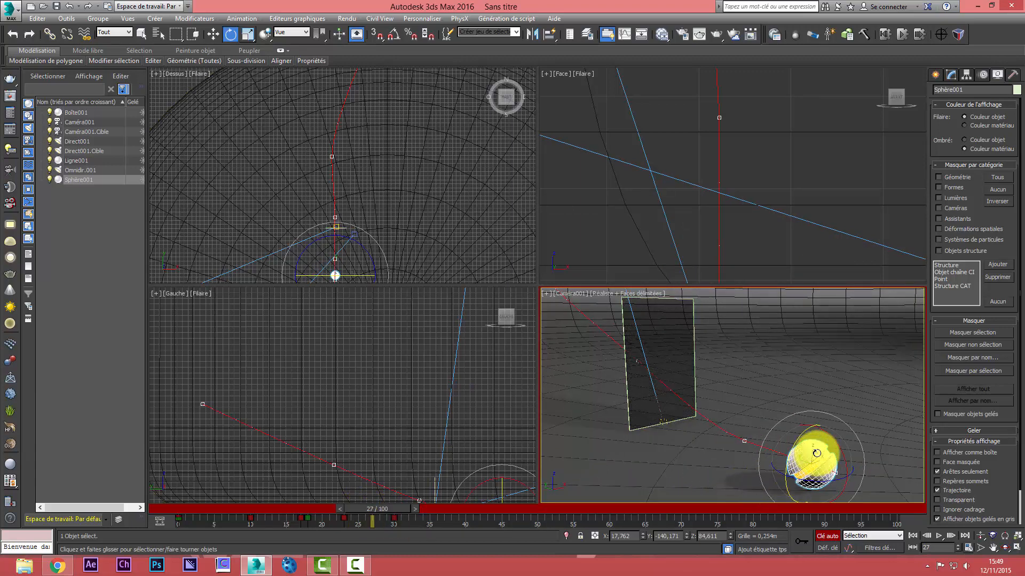
pyautogui.moveTo(816, 453); pyautogui.dragTo(820, 462)
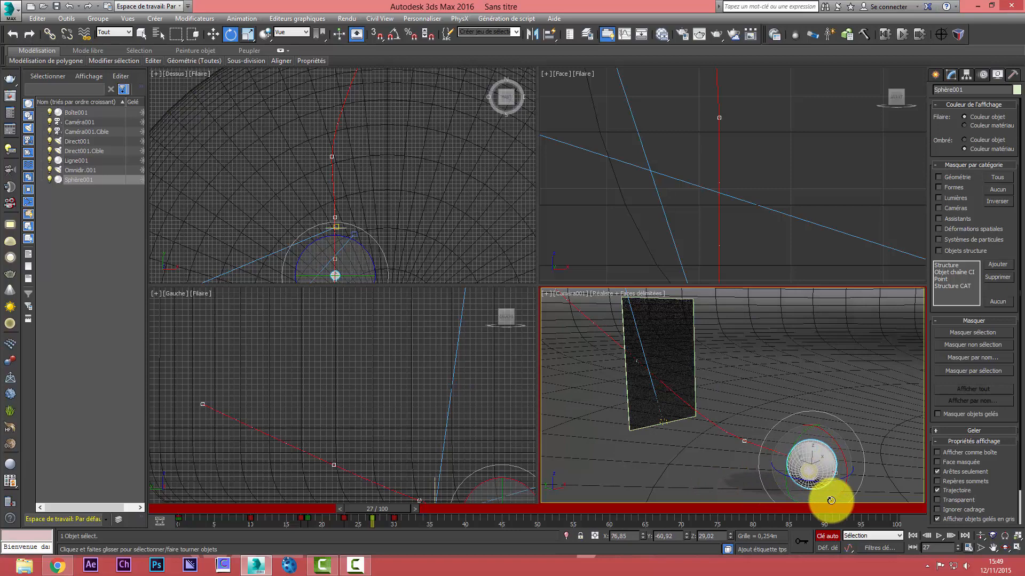
pyautogui.moveTo(831, 500); pyautogui.dragTo(536, 511)
# At frame 37, move the sphere farther along the floor away from the glass, and pan the camera view to follow it
pyautogui.moveTo(385, 508); pyautogui.dragTo(351, 528)
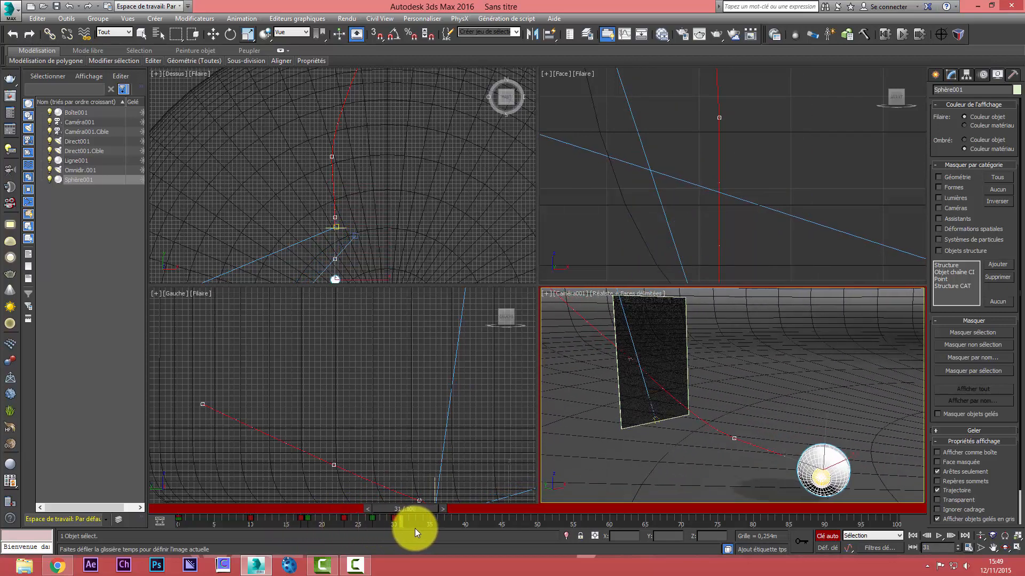
pyautogui.moveTo(415, 528); pyautogui.dragTo(453, 530)
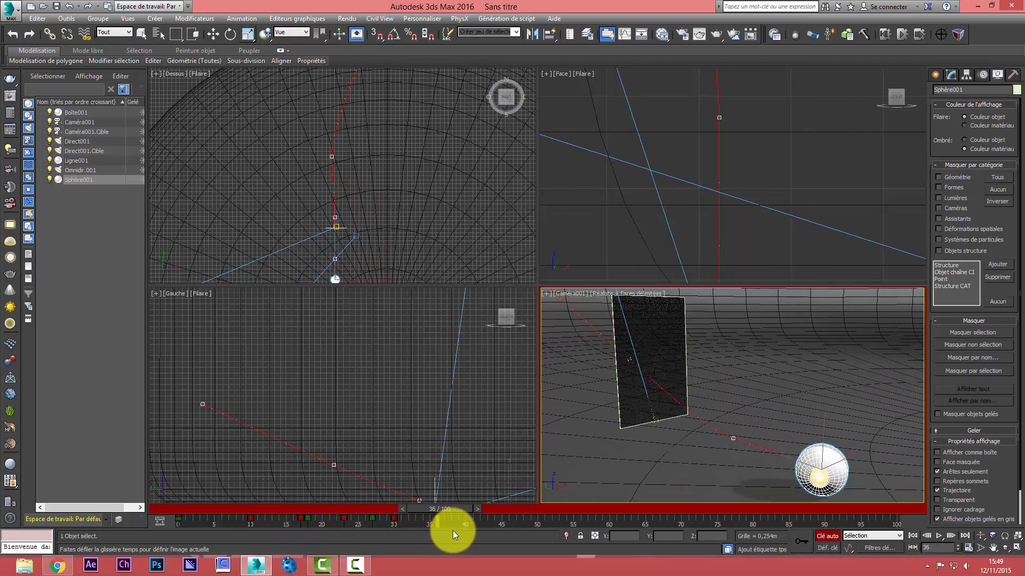
pyautogui.press('e')
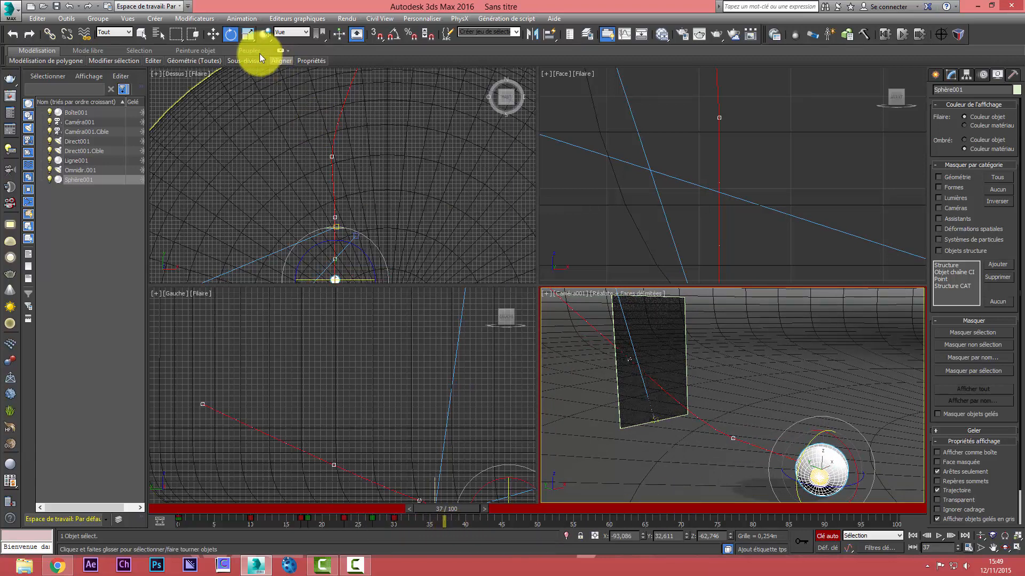
pyautogui.click(217, 39)
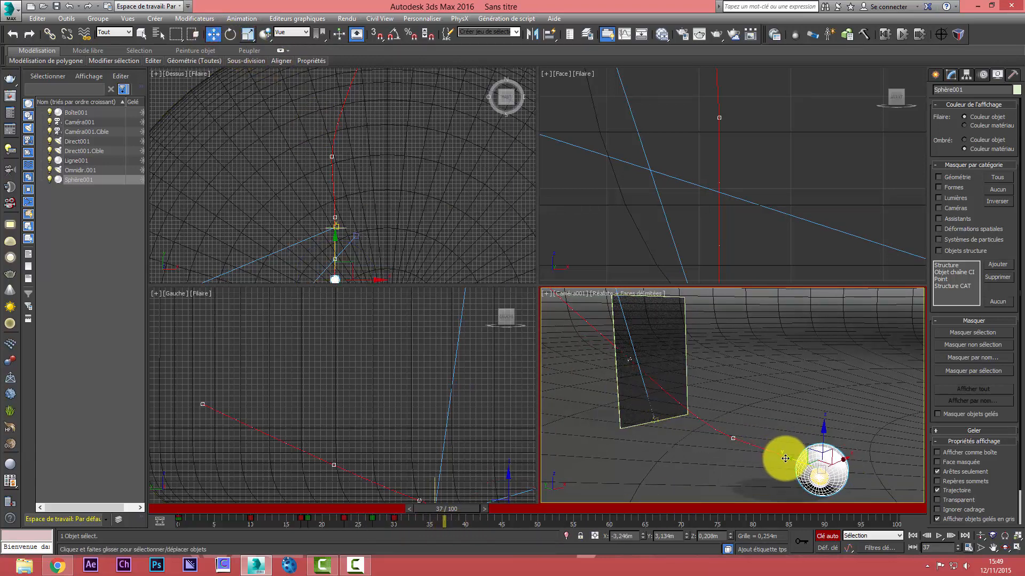
pyautogui.moveTo(787, 458); pyautogui.dragTo(884, 513)
pyautogui.click(992, 547)
pyautogui.moveTo(853, 469); pyautogui.dragTo(833, 440)
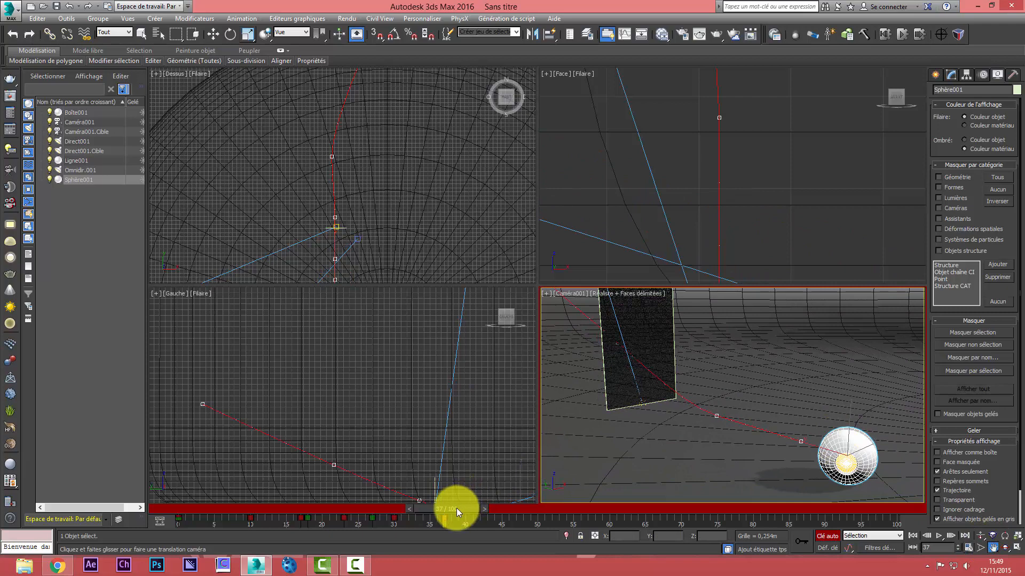
# At frame 46, rotate the sphere freely to about X 87°, Y 147°, Z -3°
pyautogui.moveTo(456, 508); pyautogui.dragTo(517, 530)
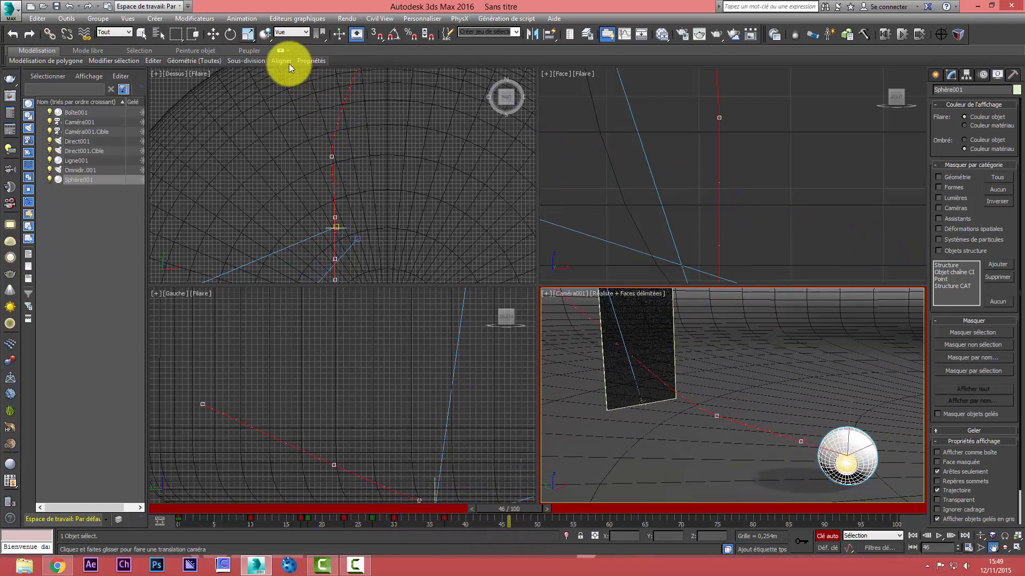
pyautogui.click(234, 35)
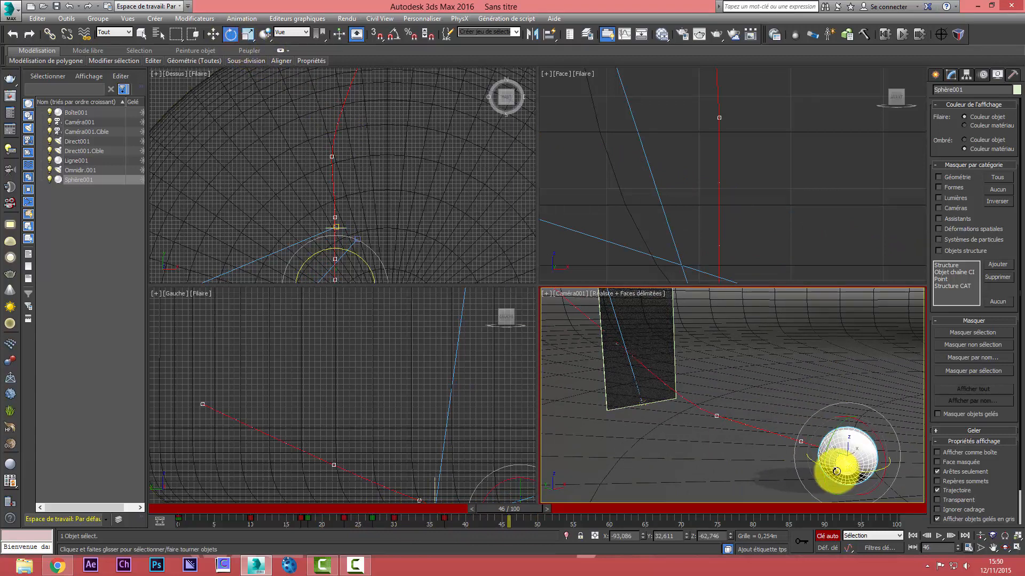
pyautogui.moveTo(835, 465); pyautogui.dragTo(80, 443)
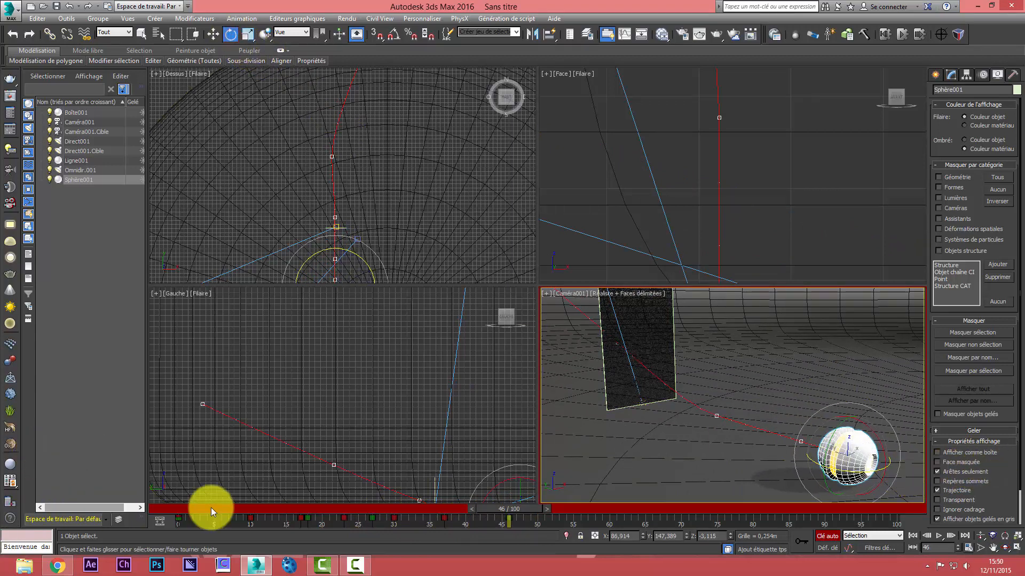
# At frame 66, rotate the sphere slightly further to about Z 22° so it keeps turning slowly
pyautogui.moveTo(500, 510); pyautogui.dragTo(559, 527)
pyautogui.press('e')
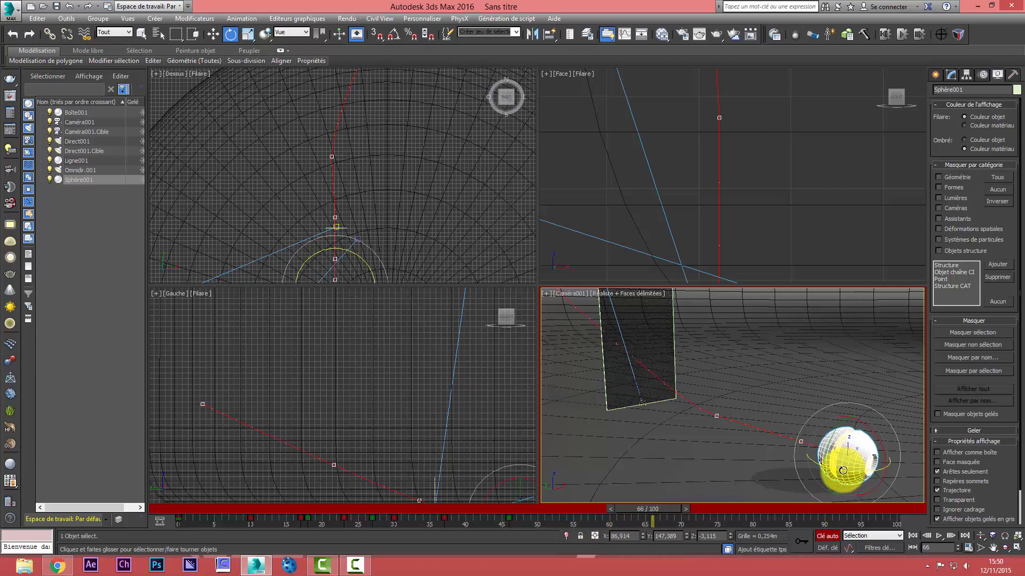
pyautogui.moveTo(843, 470); pyautogui.dragTo(851, 467)
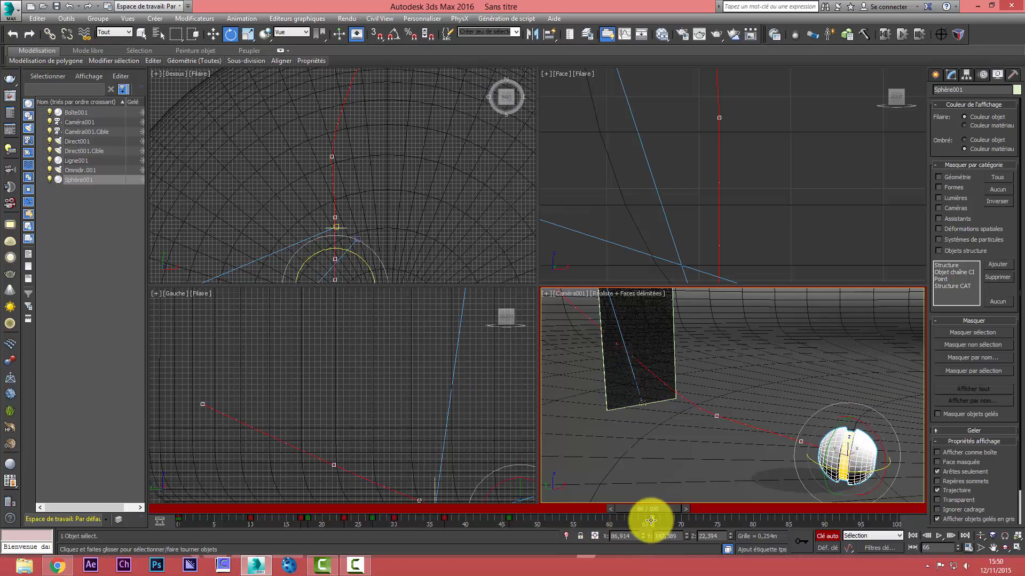
# Try to animate the camera at frame 38 by orbiting and panning its view around the sphere, and undo both changes
pyautogui.moveTo(650, 521); pyautogui.dragTo(690, 524)
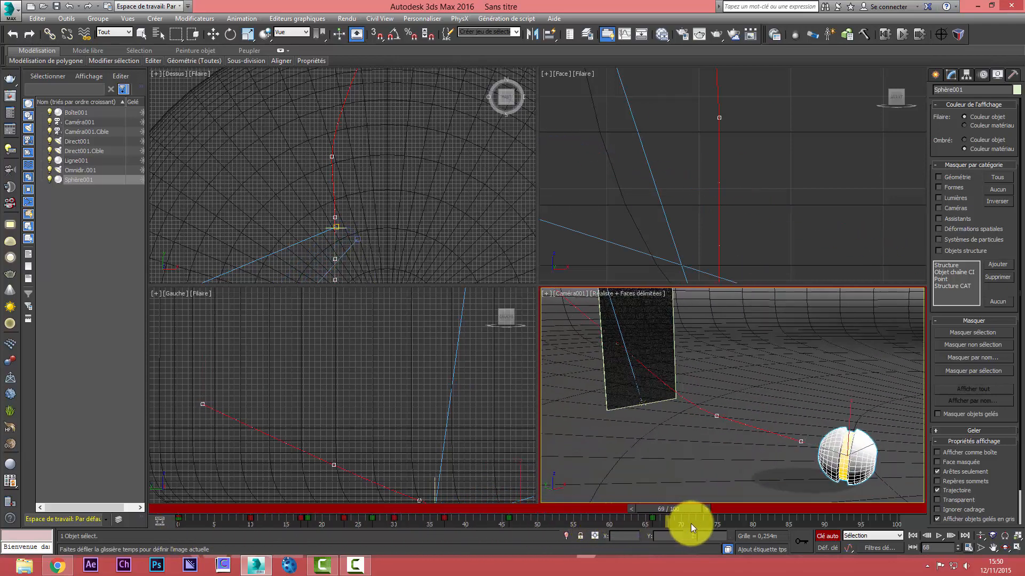
pyautogui.moveTo(754, 524); pyautogui.dragTo(467, 537)
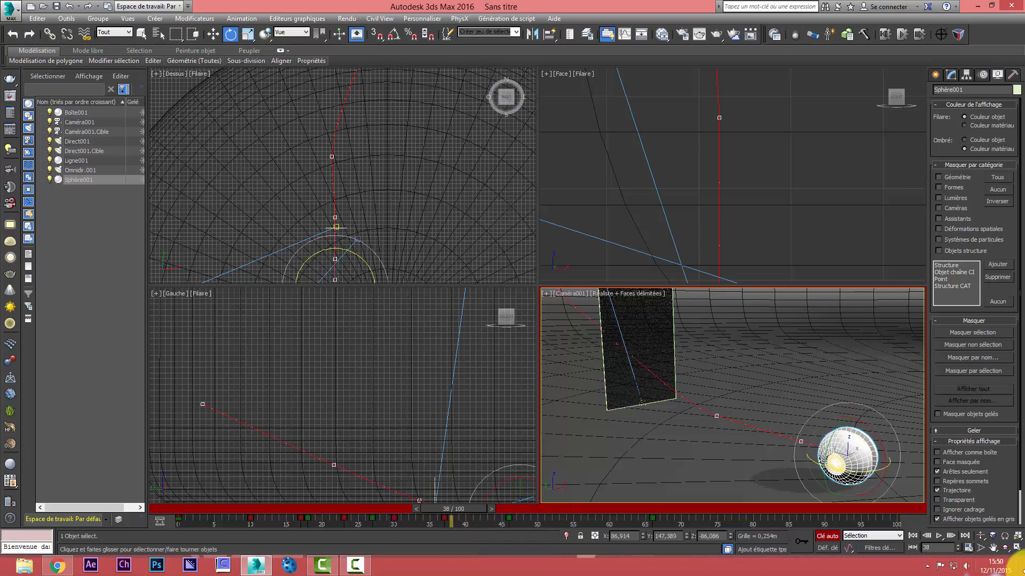
pyautogui.click(1005, 547)
pyautogui.moveTo(790, 442)
pyautogui.mouseDown()
pyautogui.moveTo(735, 441)
pyautogui.moveTo(793, 455)
pyautogui.mouseUp()
pyautogui.click(993, 547)
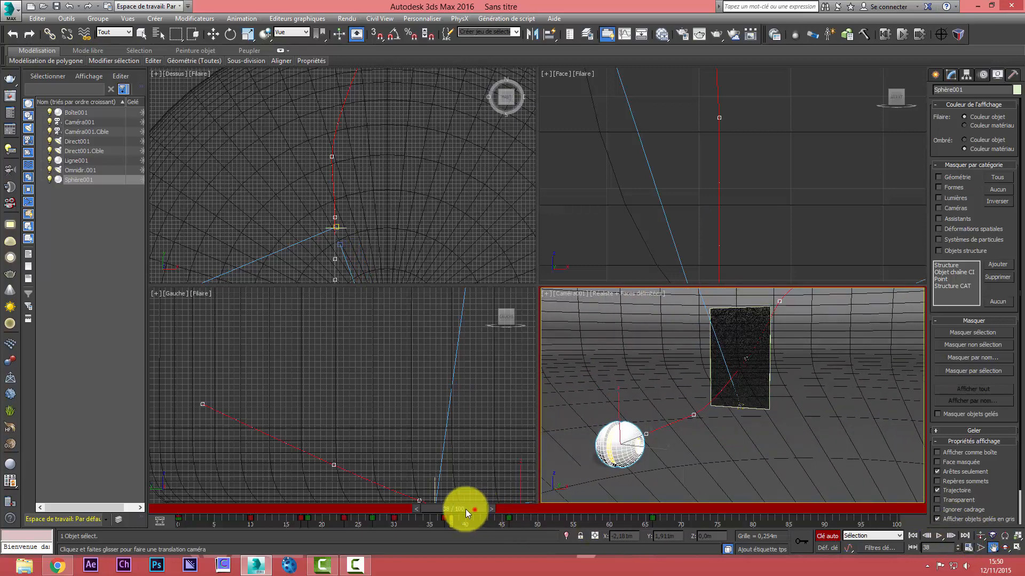
pyautogui.moveTo(465, 509); pyautogui.dragTo(508, 513)
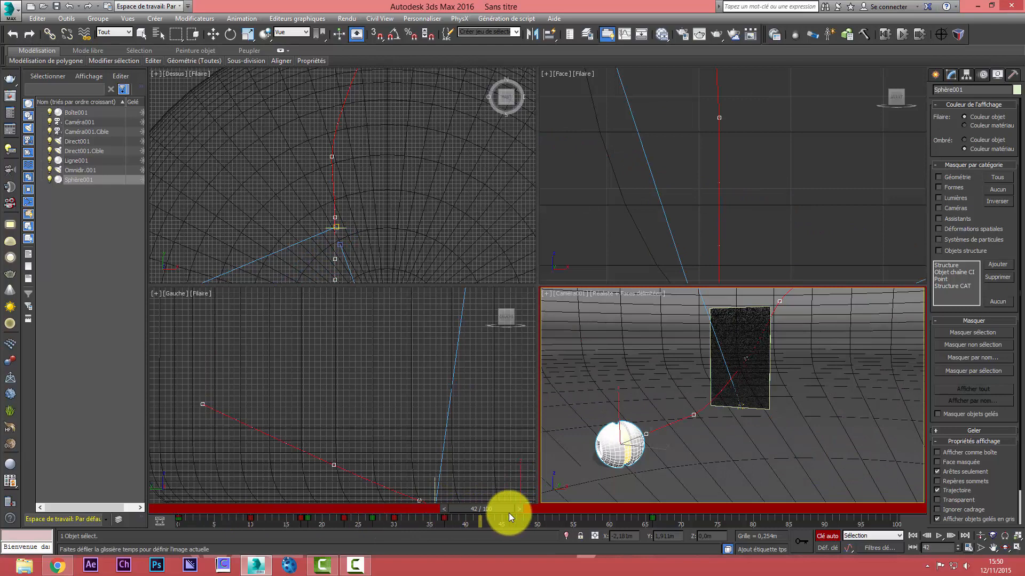
pyautogui.hotkey('ctrl', 'z')
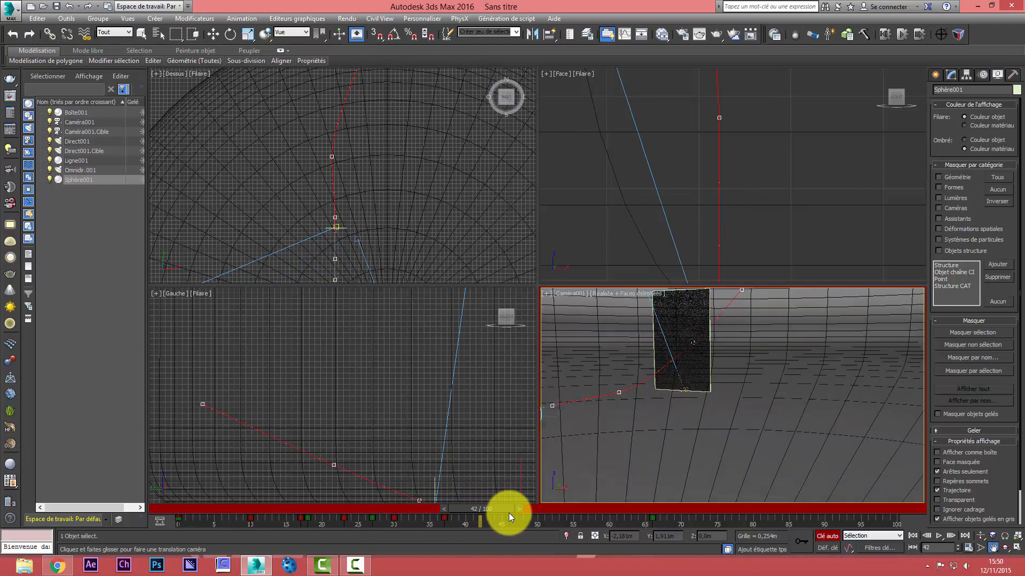
pyautogui.hotkey('ctrl', 'z')
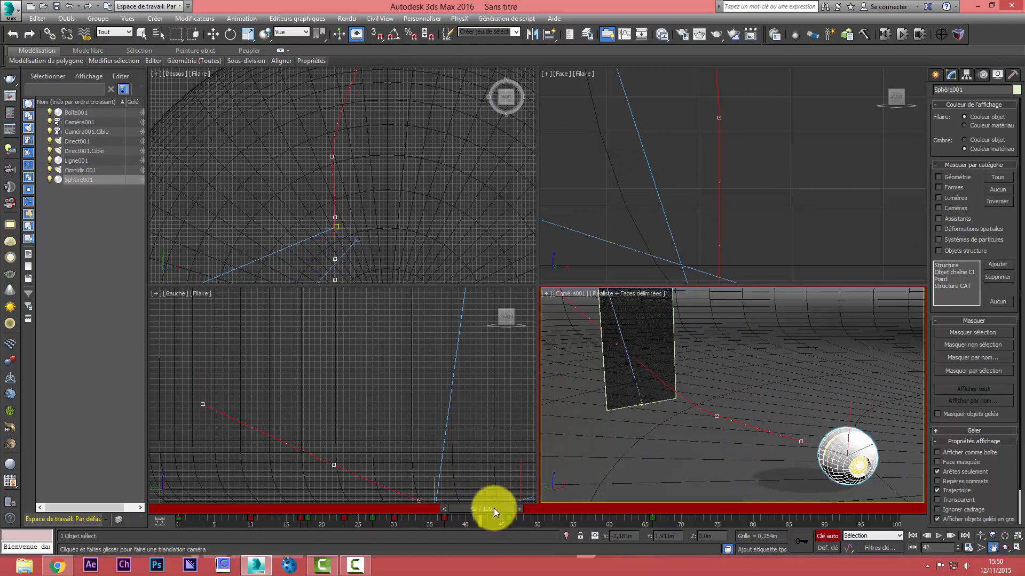
# At frame 50, orbit the camera around so it looks past the sphere toward the glass panel
pyautogui.moveTo(494, 508); pyautogui.dragTo(512, 549)
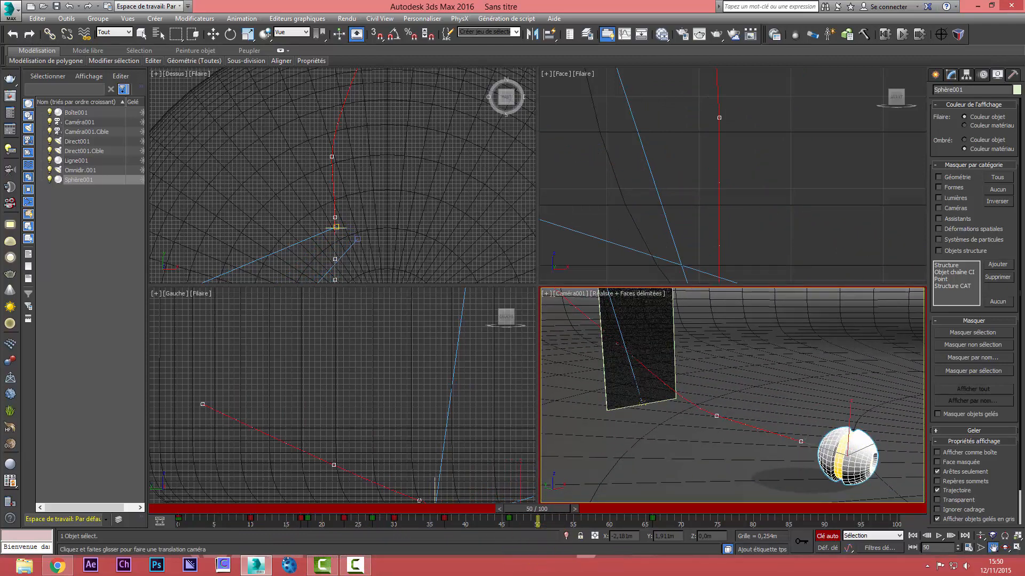
pyautogui.click(1005, 547)
pyautogui.moveTo(873, 479); pyautogui.dragTo(773, 453)
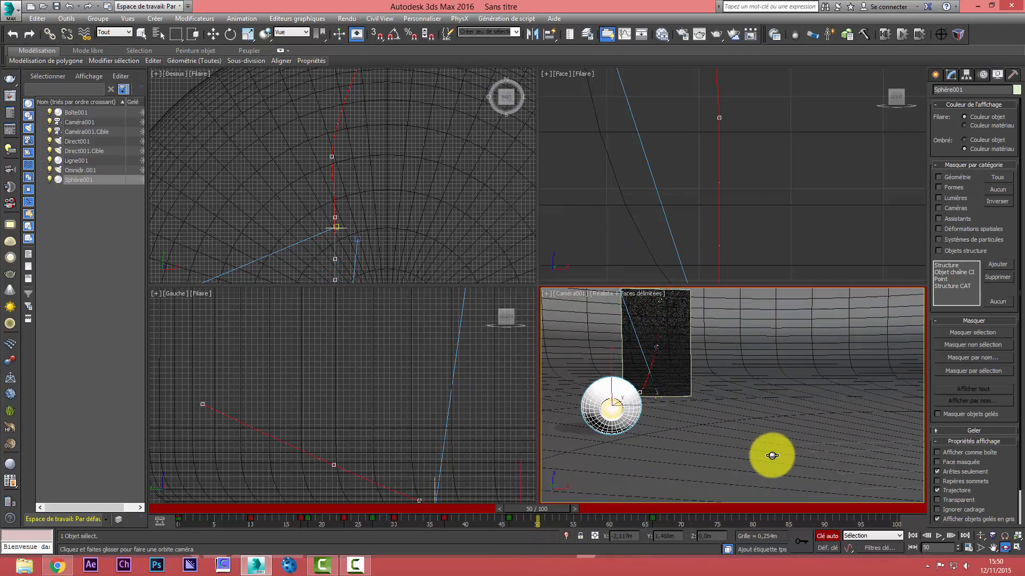
# From frame 61 onward, orbit the camera further and pan its view to keep both the sphere and the glass panel framed
pyautogui.moveTo(530, 507); pyautogui.dragTo(614, 516)
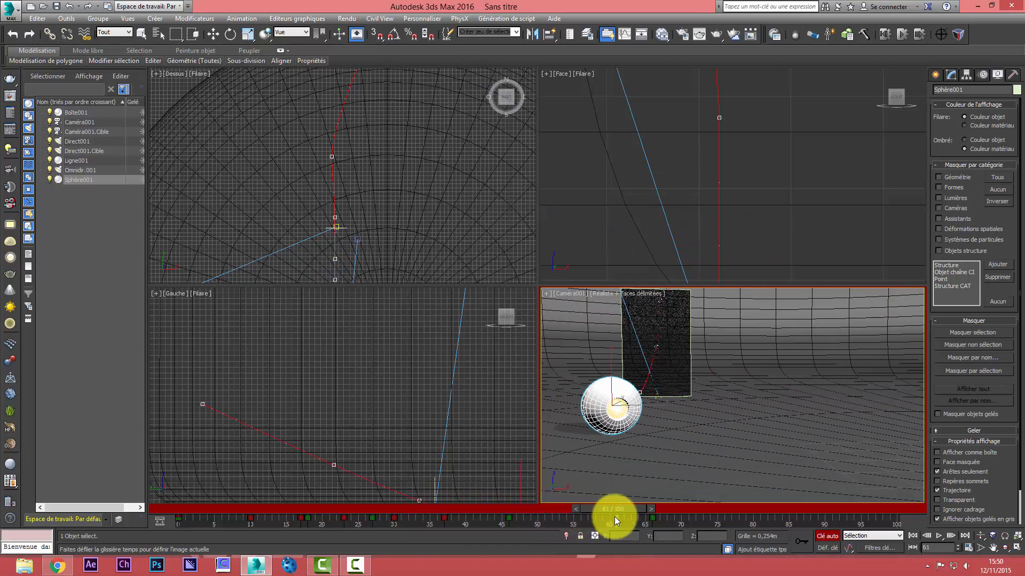
pyautogui.click(1004, 548)
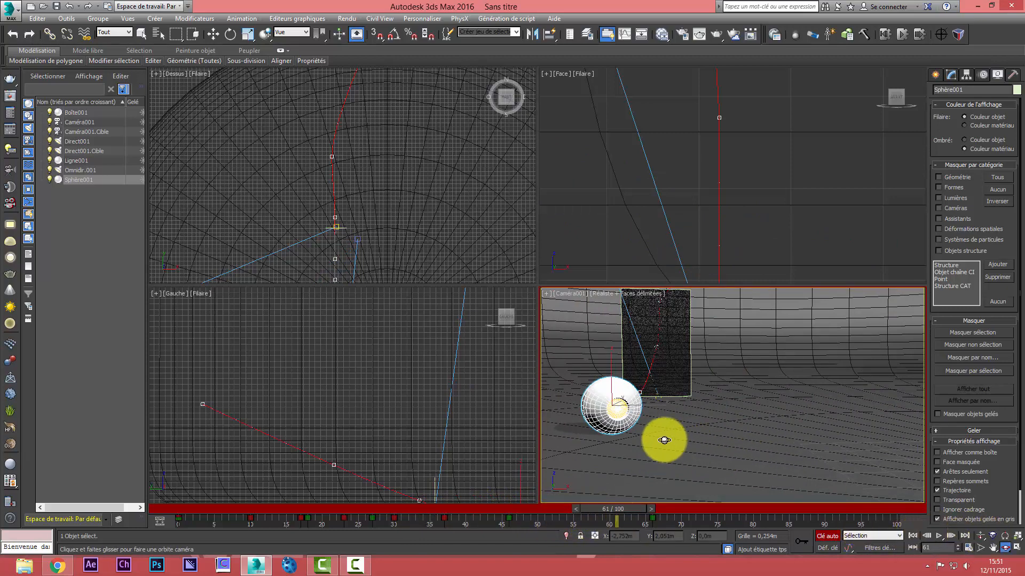
pyautogui.moveTo(663, 439); pyautogui.dragTo(185, 558)
pyautogui.click(994, 549)
pyautogui.moveTo(287, 552); pyautogui.dragTo(649, 510)
pyautogui.moveTo(735, 424); pyautogui.dragTo(737, 422, button='middle')
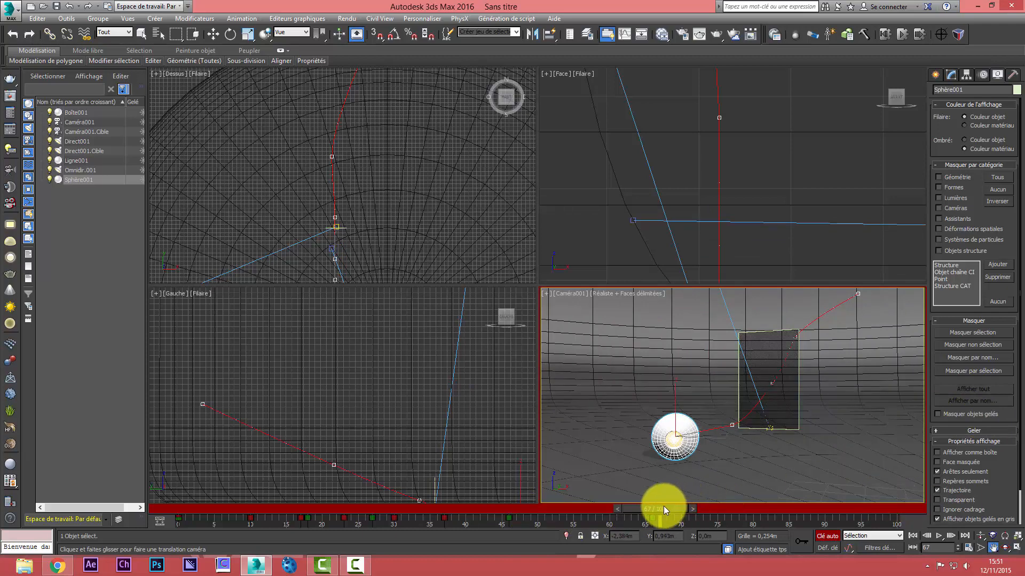
# Return the animation to frame 0 and turn off Auto Key recording
pyautogui.moveTo(663, 506); pyautogui.dragTo(149, 545)
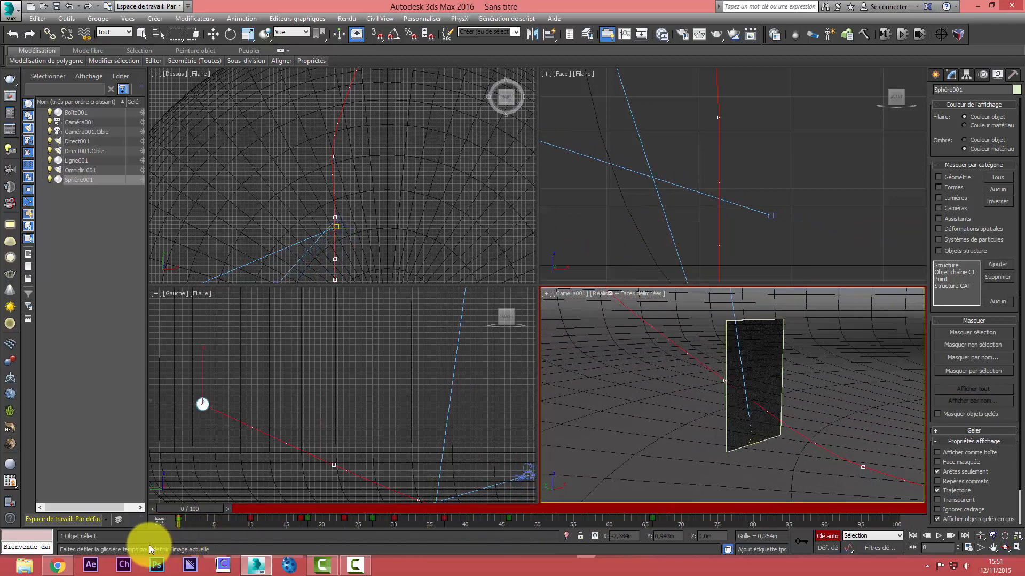
pyautogui.click(828, 536)
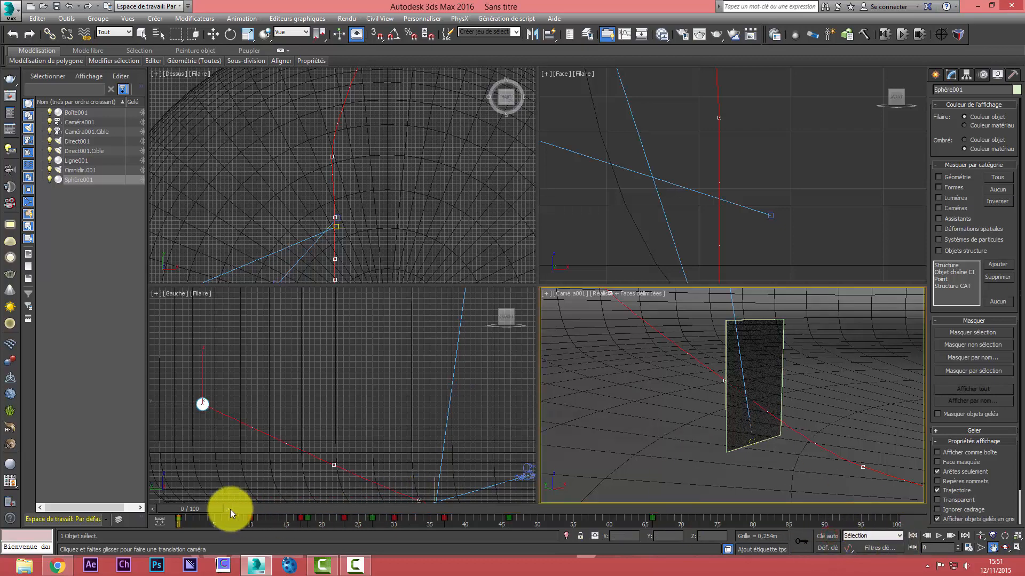
pyautogui.moveTo(230, 509); pyautogui.dragTo(149, 536)
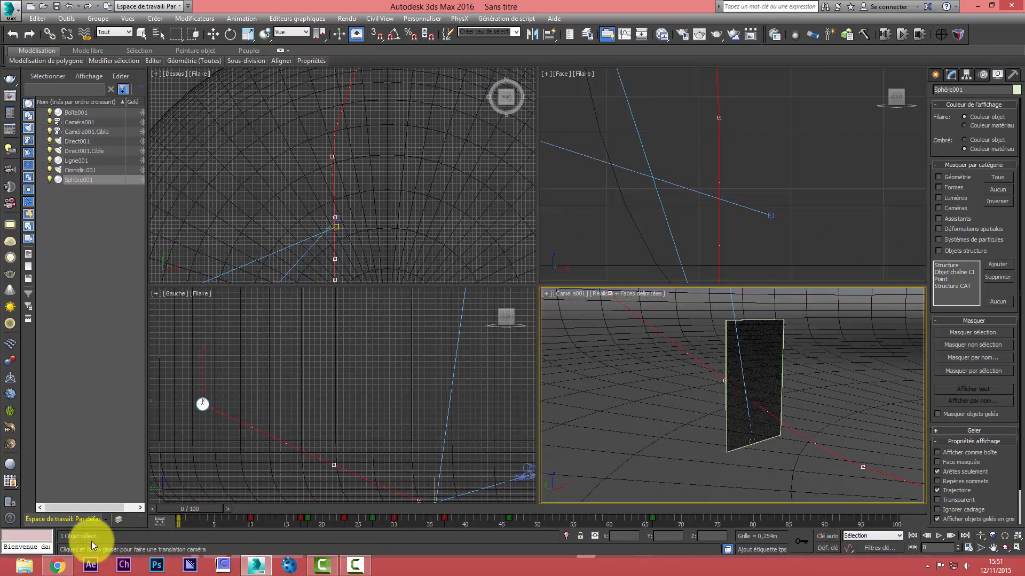
# Choose the RayFire object category among the geometry types and open the RayFire floater
pyautogui.click(934, 75)
pyautogui.click(962, 105)
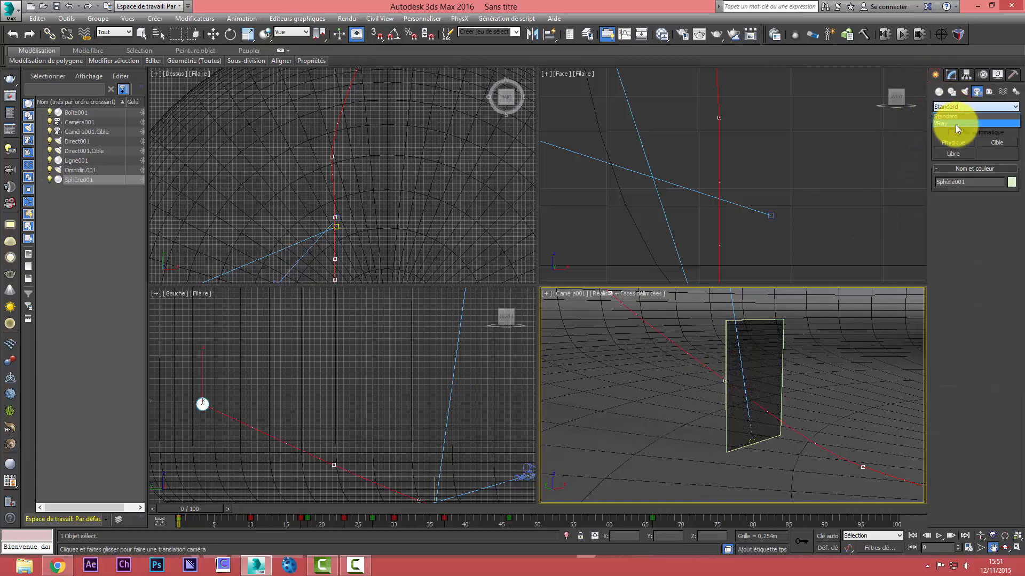
pyautogui.click(939, 94)
pyautogui.click(950, 107)
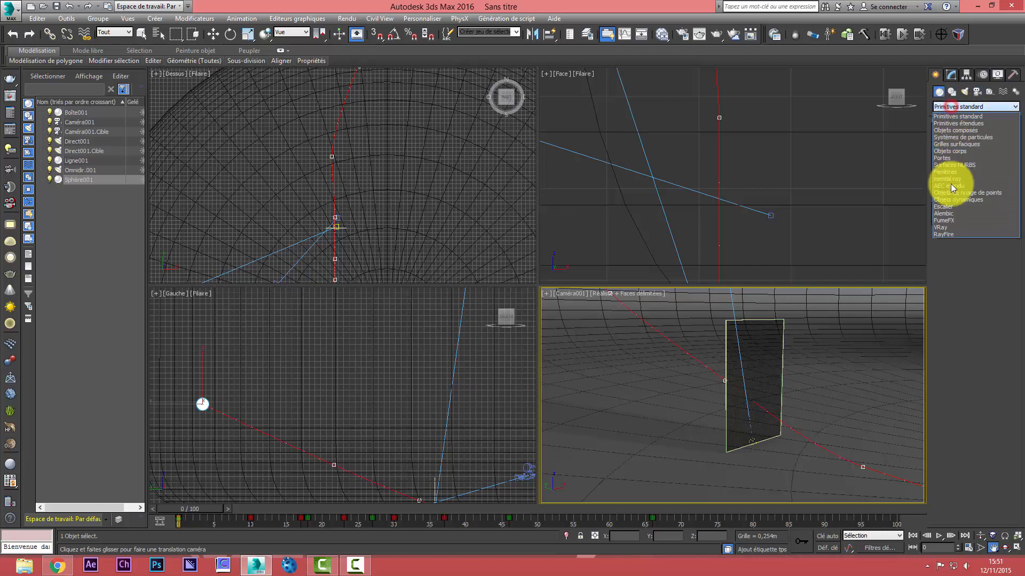
pyautogui.click(948, 237)
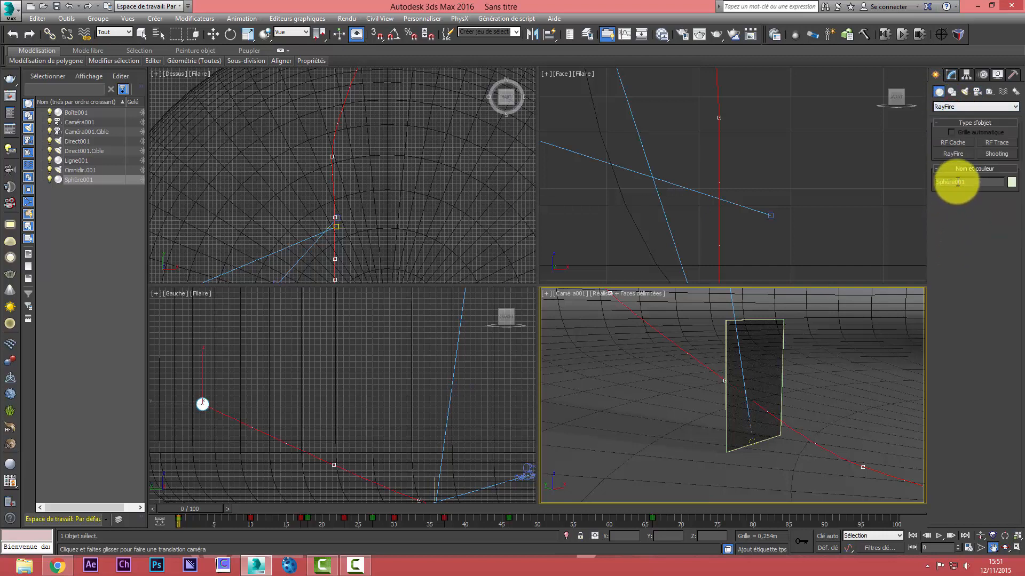
pyautogui.click(954, 153)
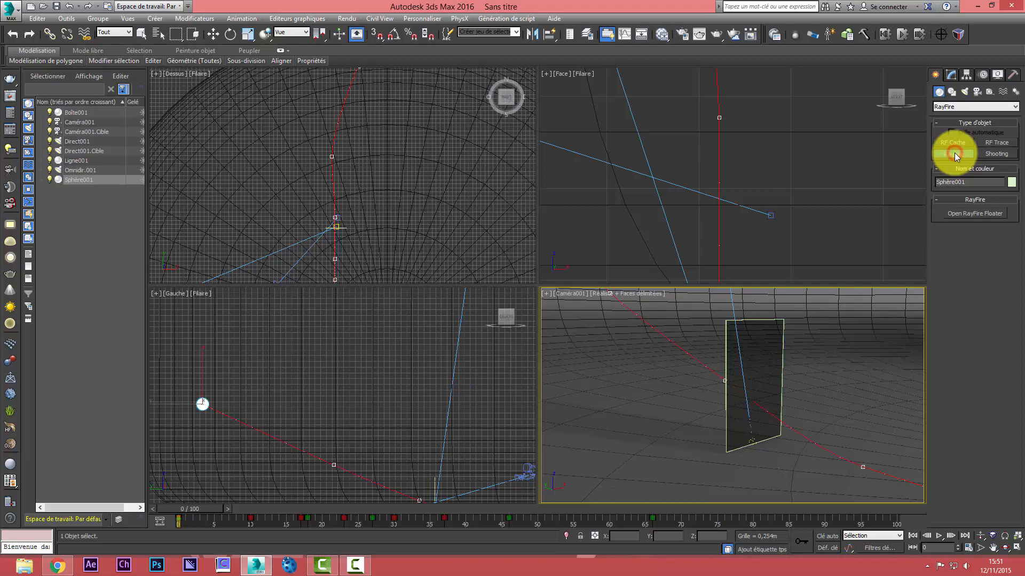
pyautogui.click(961, 212)
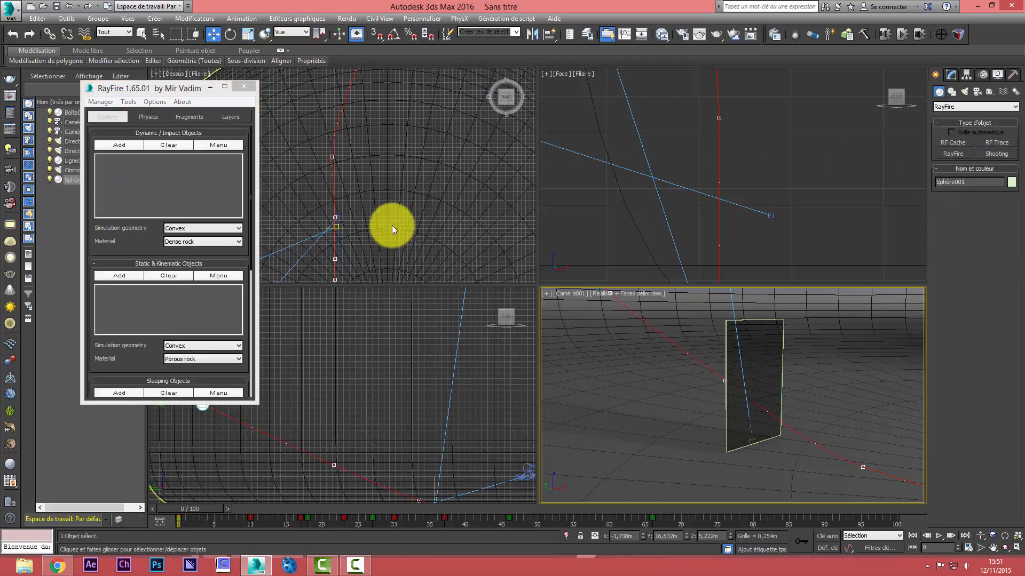
# Lengthen the RayFire floater to show its material presets, and place it clear of the scene object list
pyautogui.moveTo(162, 80); pyautogui.dragTo(169, 8)
pyautogui.moveTo(153, 402); pyautogui.dragTo(157, 526)
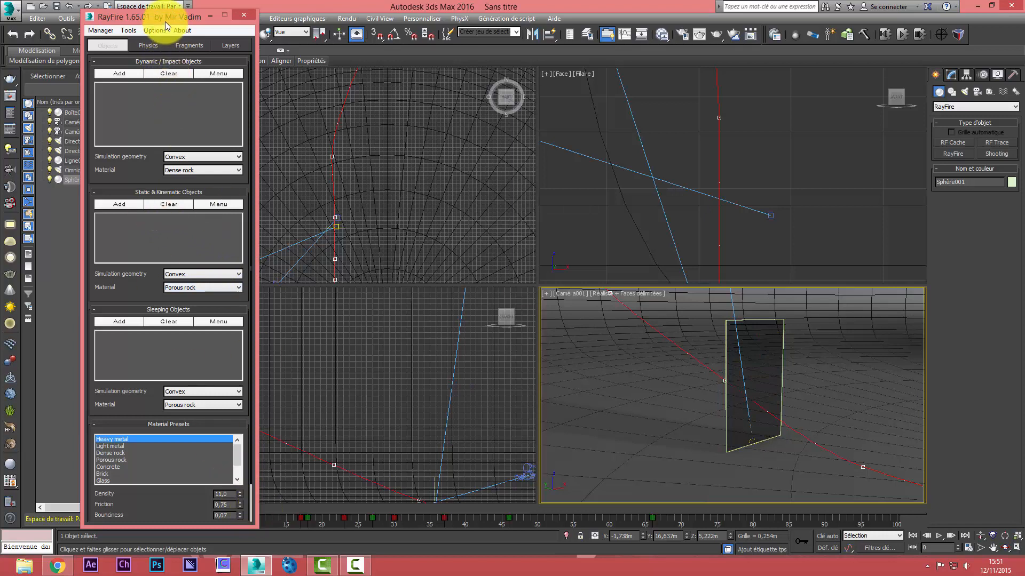
pyautogui.moveTo(165, 17); pyautogui.dragTo(248, 9)
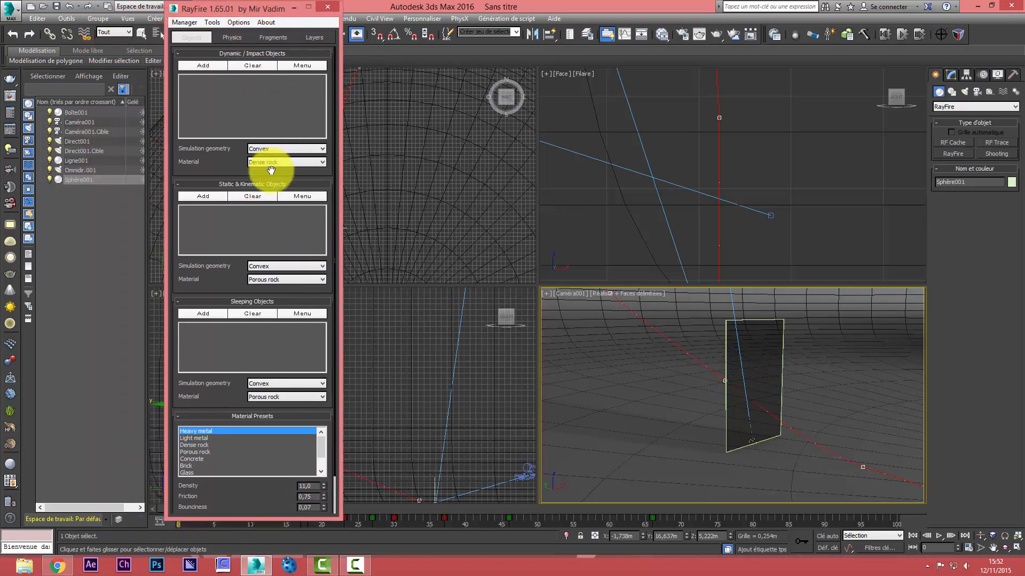
# Select the box that forms the glass panel and rename it glass
pyautogui.rightClick(670, 304)
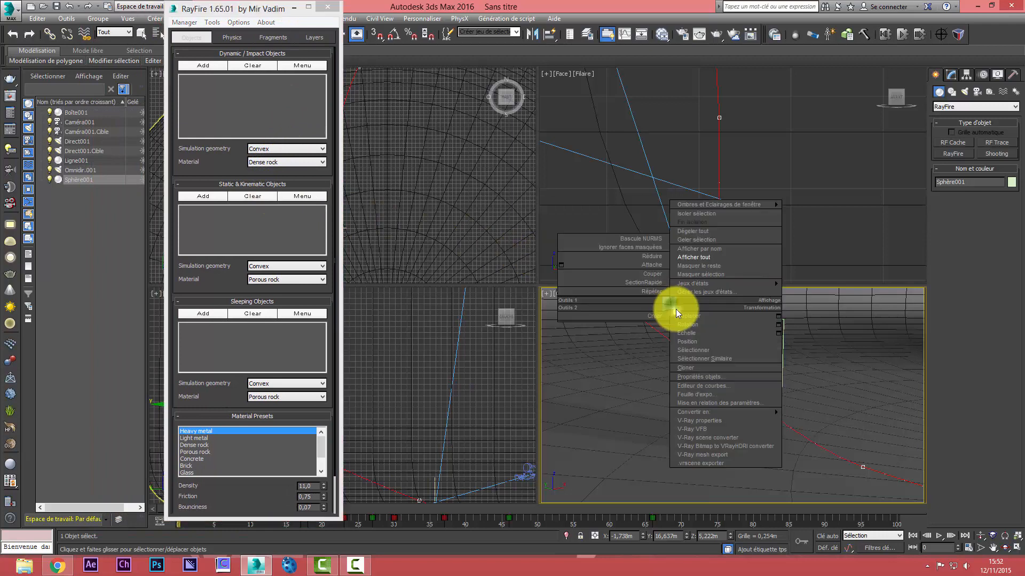
pyautogui.click(780, 327)
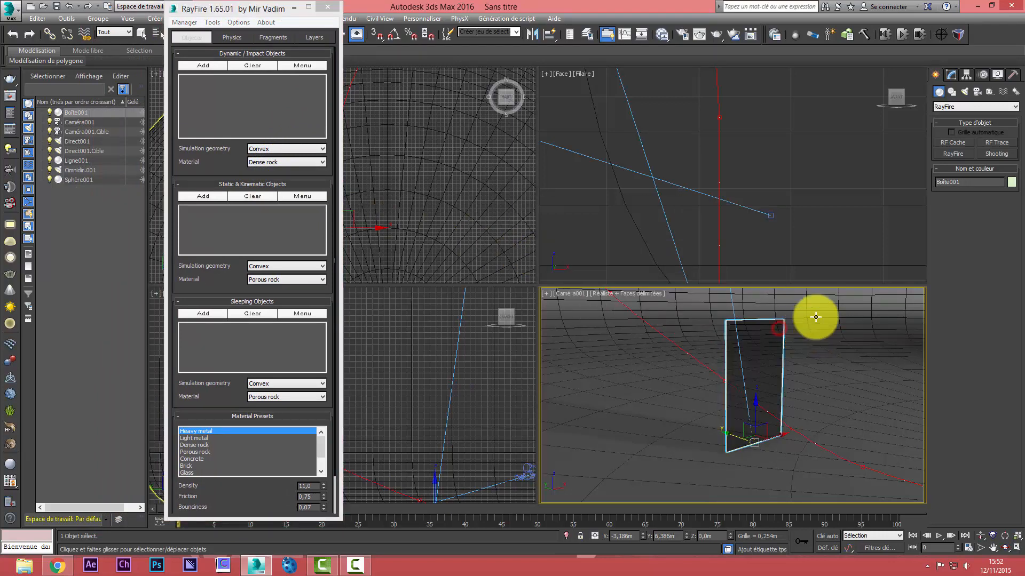
pyautogui.click(951, 74)
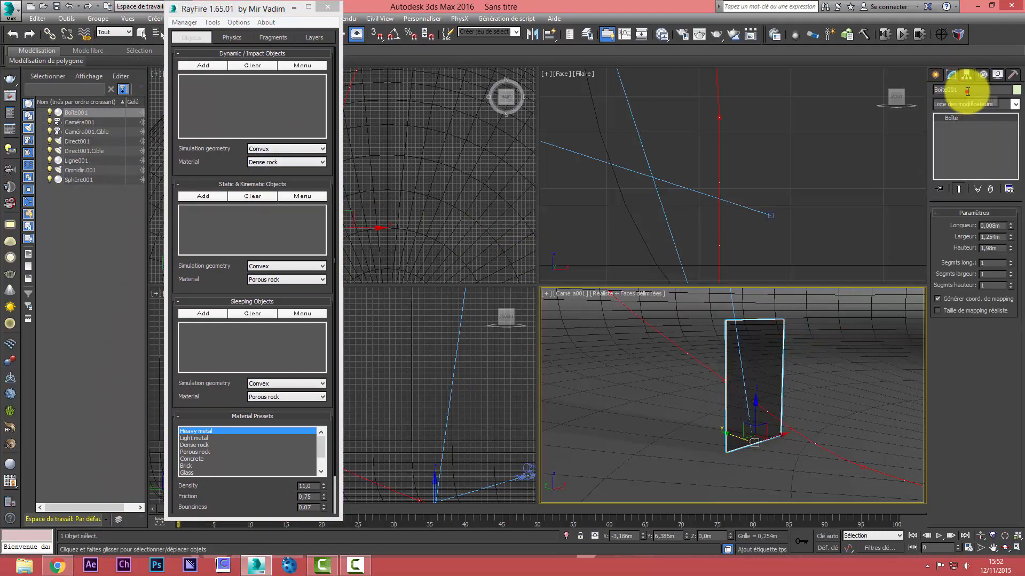
pyautogui.click(967, 91)
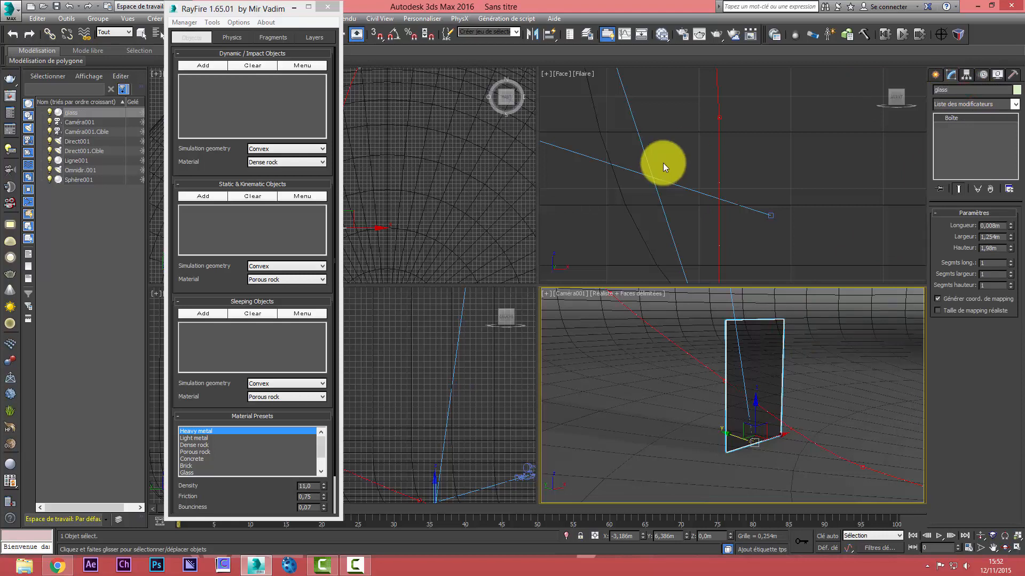
# Rename the curved backdrop object ground and the animated sphere Sphère
pyautogui.click(610, 361)
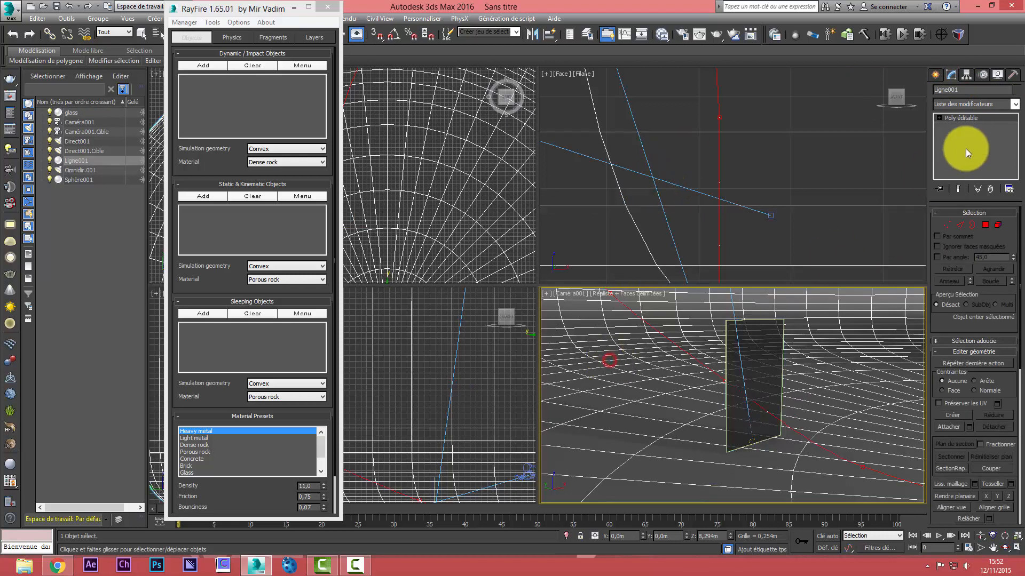
pyautogui.click(968, 90)
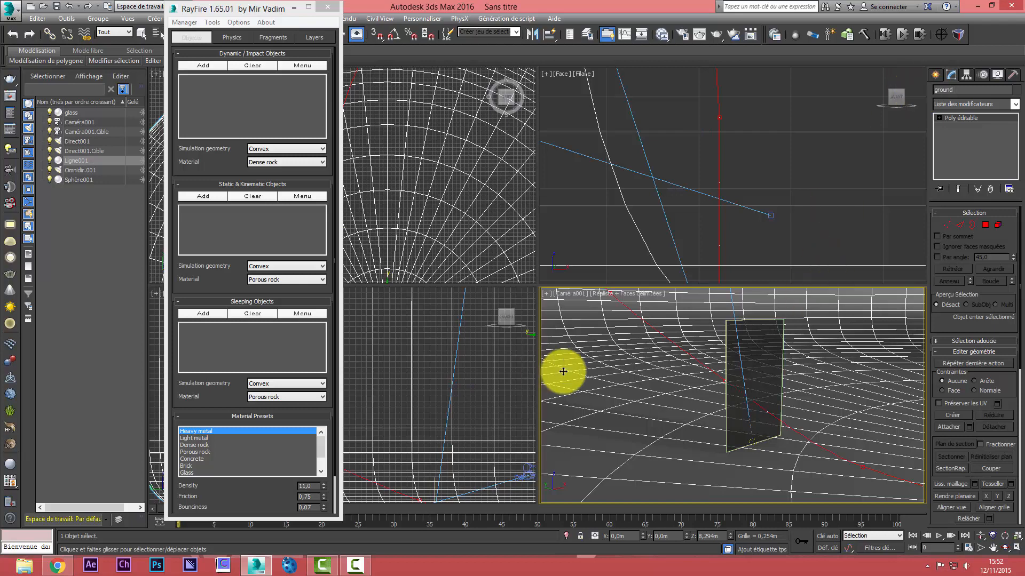
pyautogui.moveTo(276, 13); pyautogui.dragTo(59, 220)
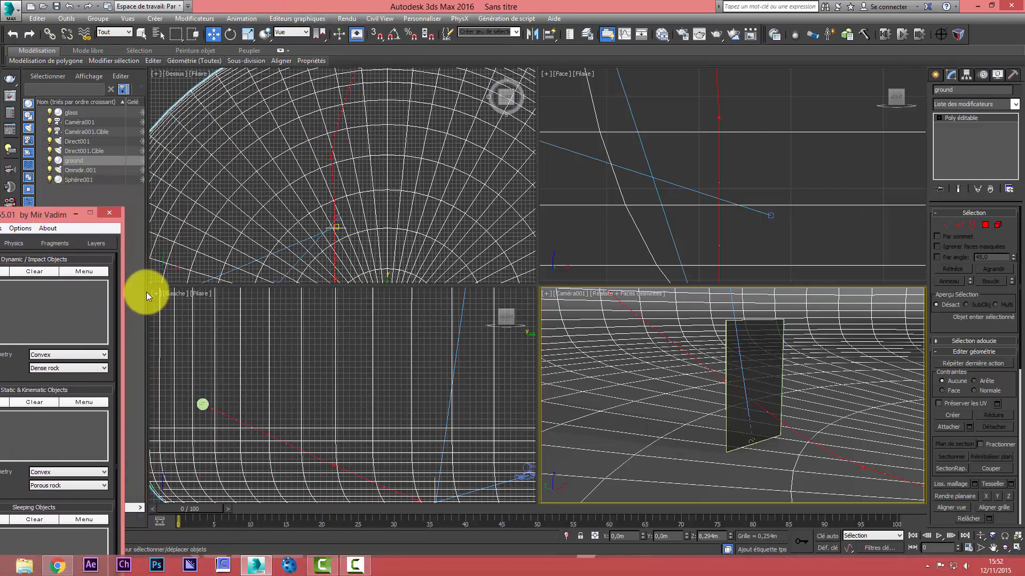
pyautogui.click(202, 403)
pyautogui.click(958, 90)
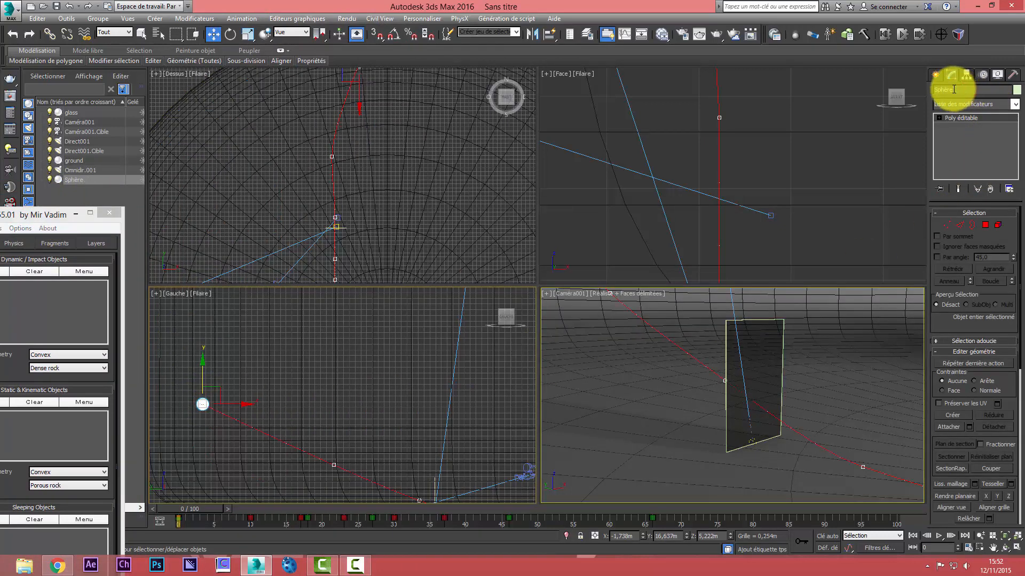
pyautogui.moveTo(60, 215); pyautogui.dragTo(392, 81)
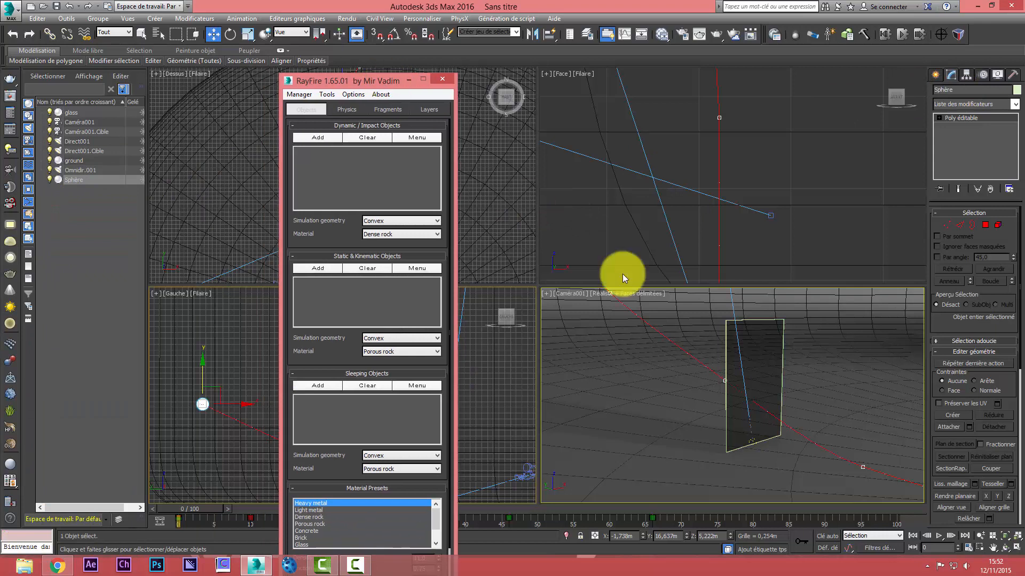
pyautogui.click(768, 323)
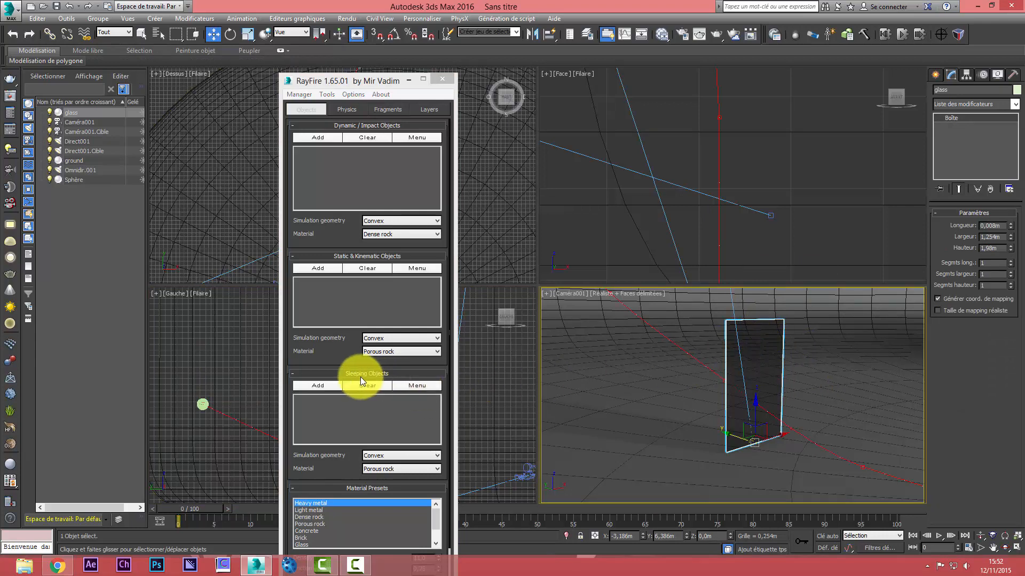
pyautogui.click(322, 385)
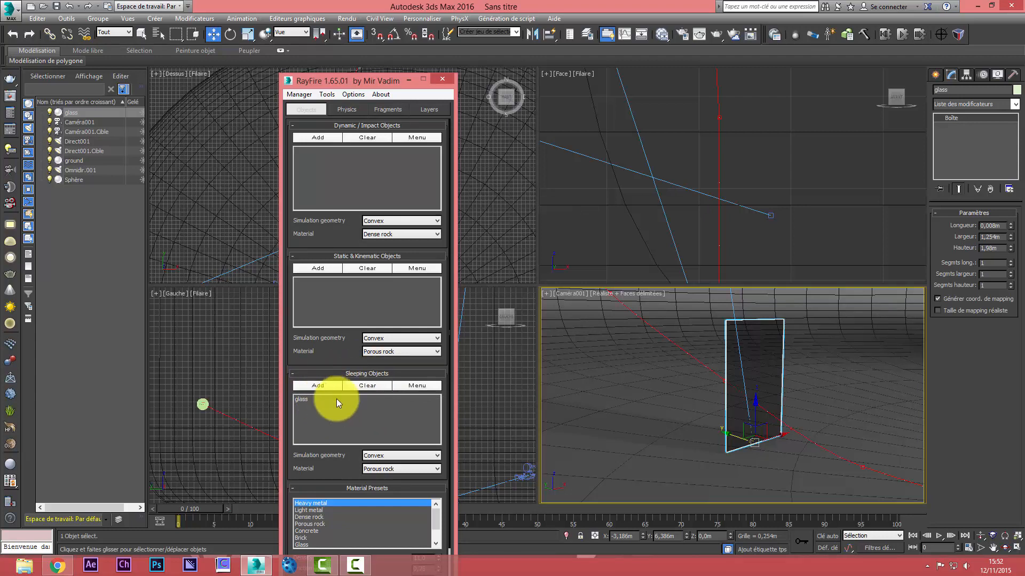
pyautogui.click(368, 386)
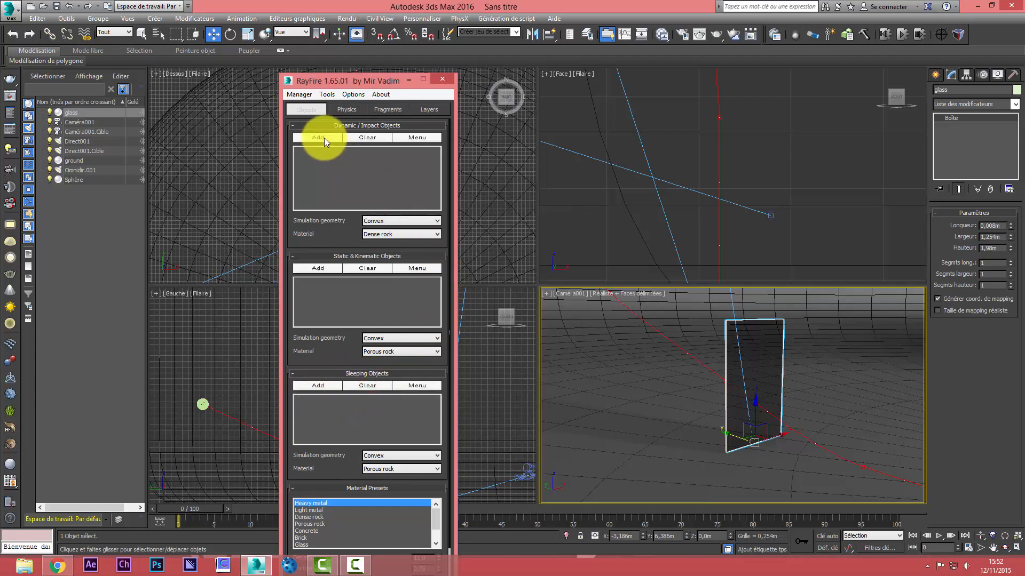
# Fragment the glass as a Dynamic / Impact object with Voronoi - Uniform at 150 iterations, and test-render it through the camera
pyautogui.click(324, 138)
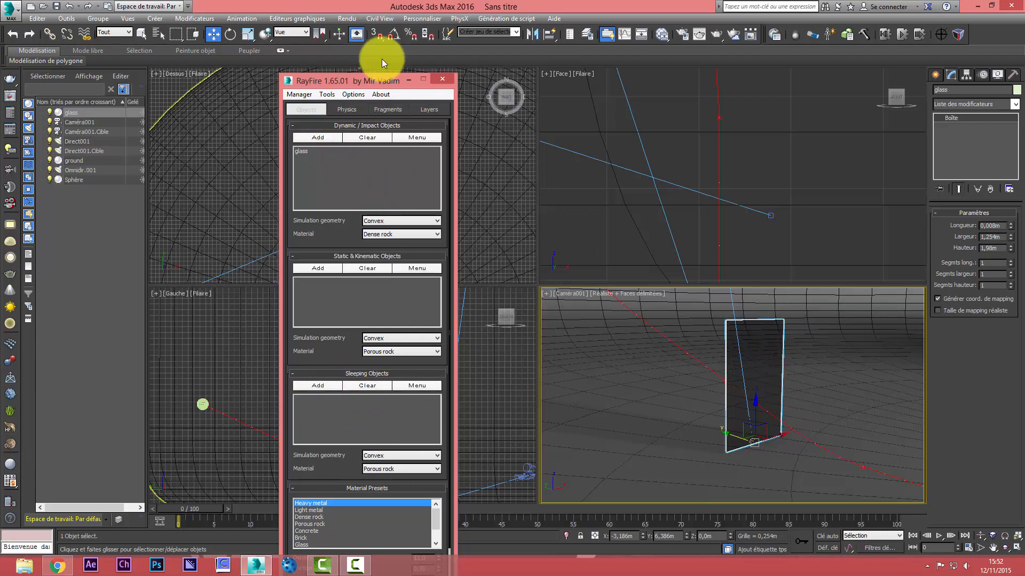
pyautogui.click(395, 110)
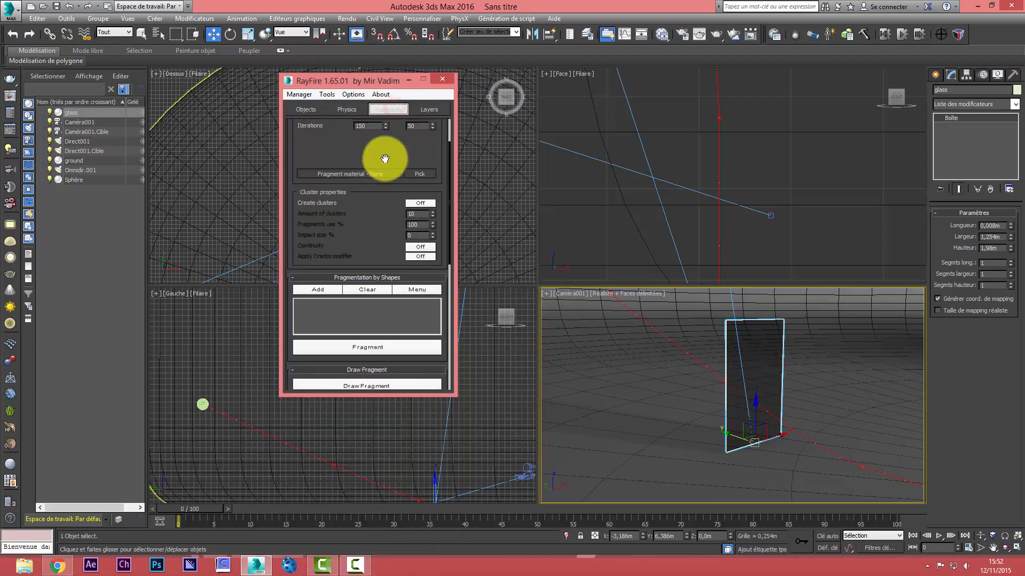
pyautogui.moveTo(383, 158); pyautogui.dragTo(382, 342)
pyautogui.click(387, 142)
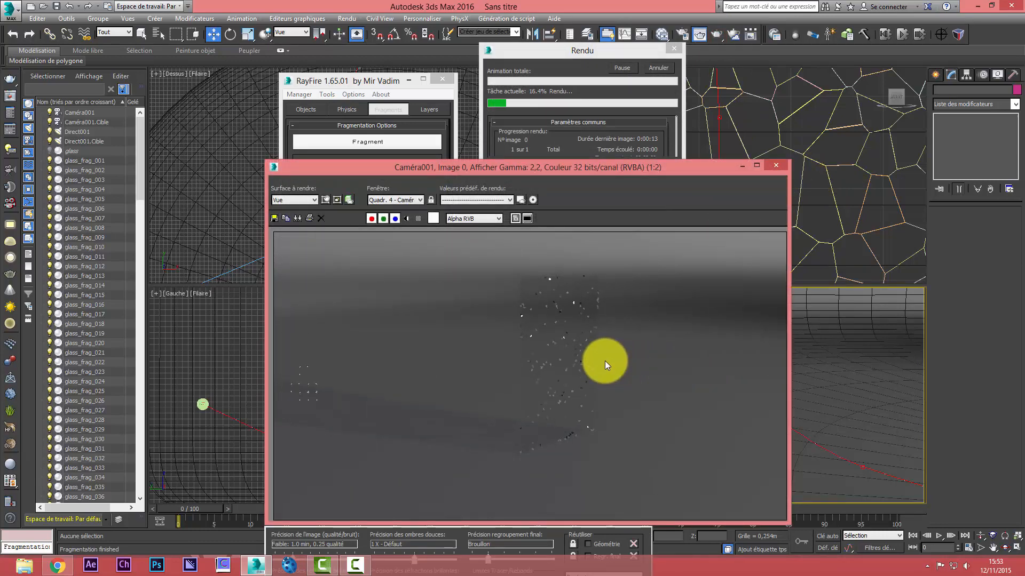
pyautogui.click(662, 69)
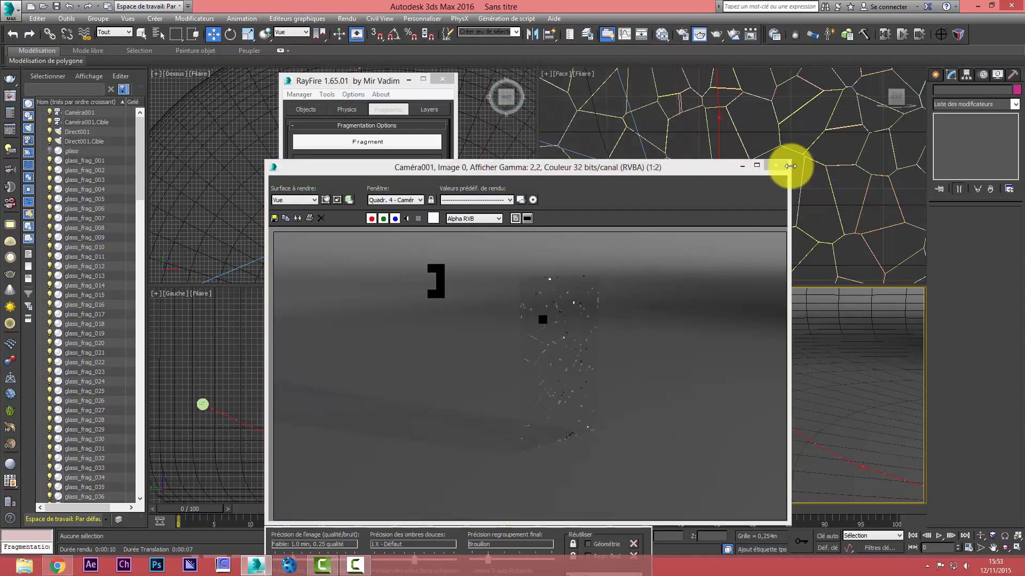
pyautogui.click(776, 166)
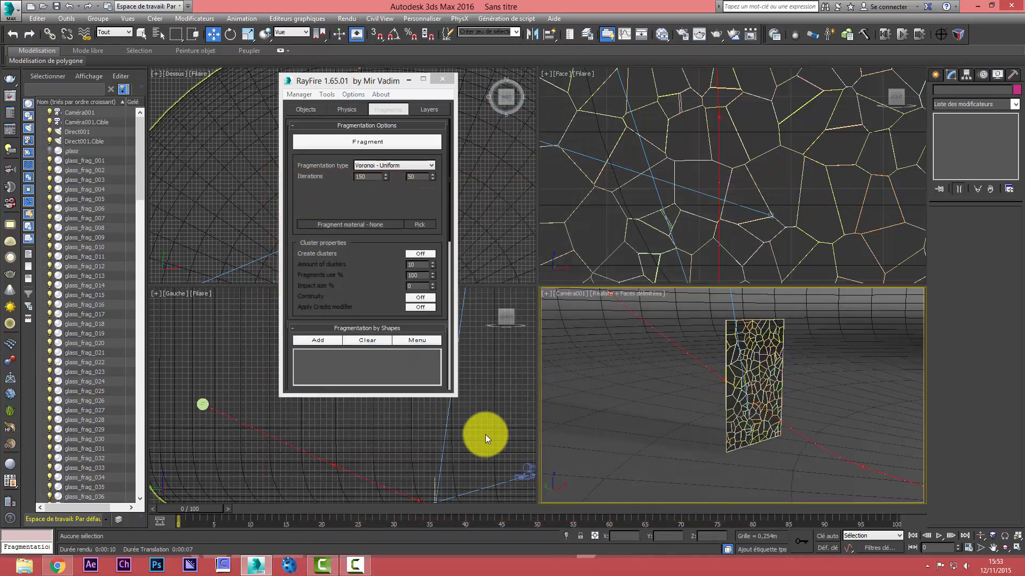
# Delete the generated glass fragments through the RayFire manager and clear the Dynamic / Impact Objects list
pyautogui.click(300, 94)
pyautogui.click(343, 207)
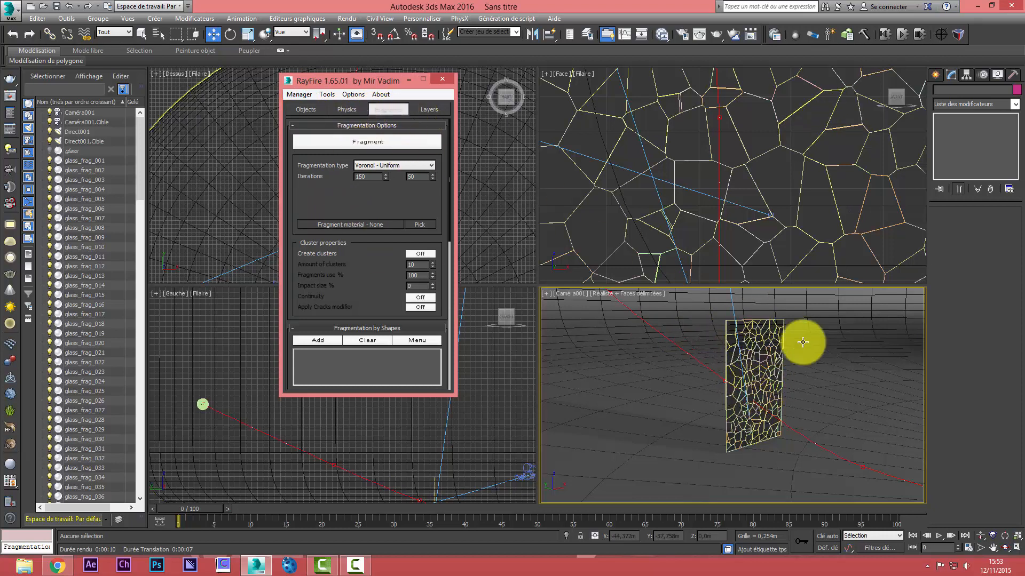
pyautogui.click(304, 96)
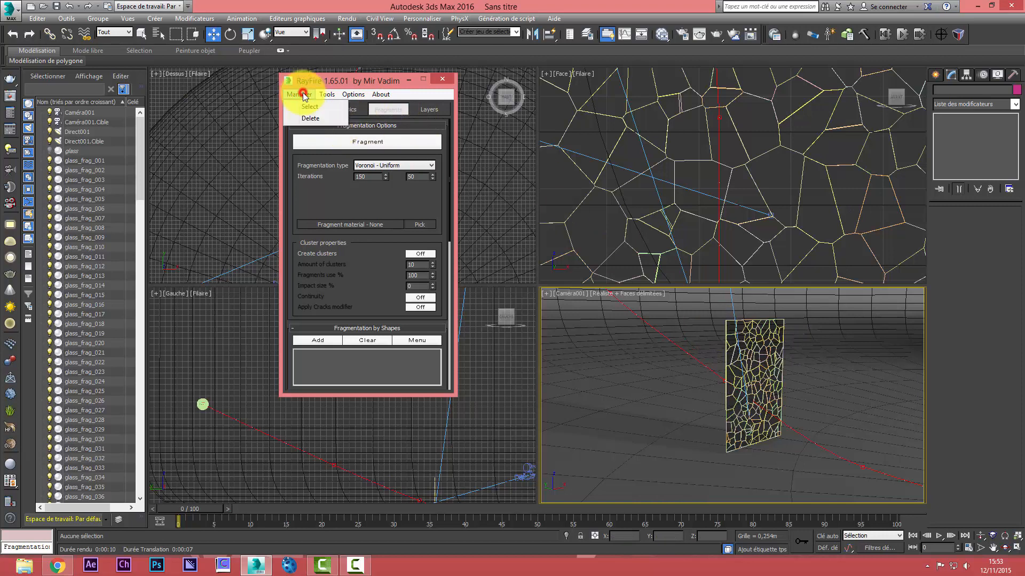
pyautogui.click(307, 119)
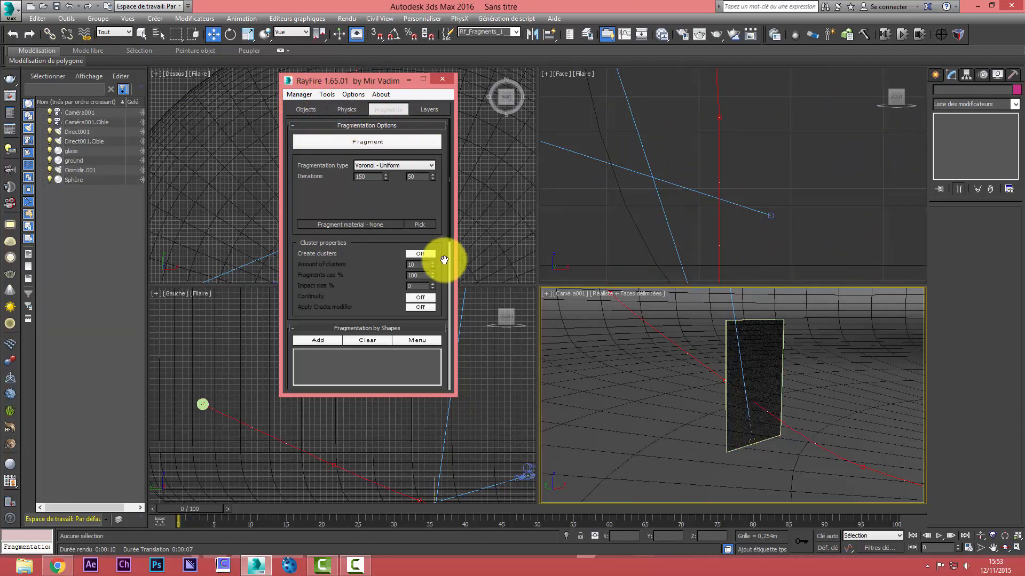
pyautogui.click(306, 109)
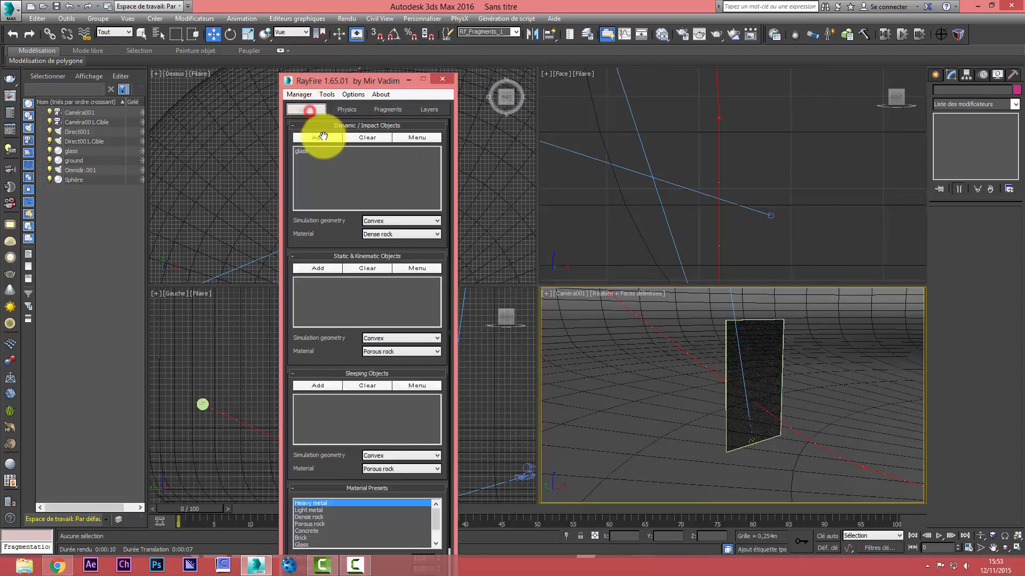
pyautogui.click(367, 140)
# Assign glass to the Sleeping Objects, and ground and Sphère to the Static & Kinematic Objects
pyautogui.click(728, 323)
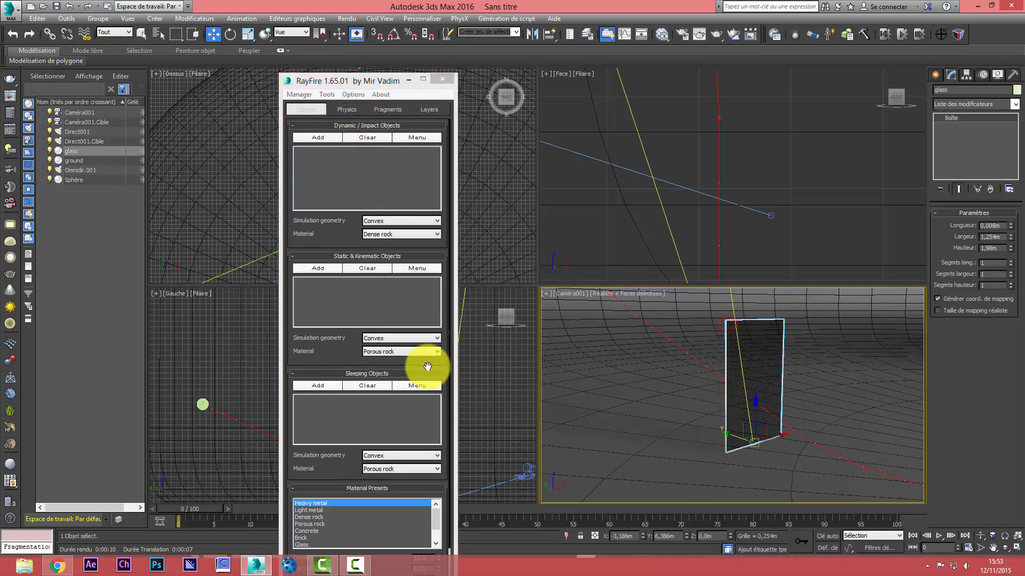
pyautogui.click(326, 385)
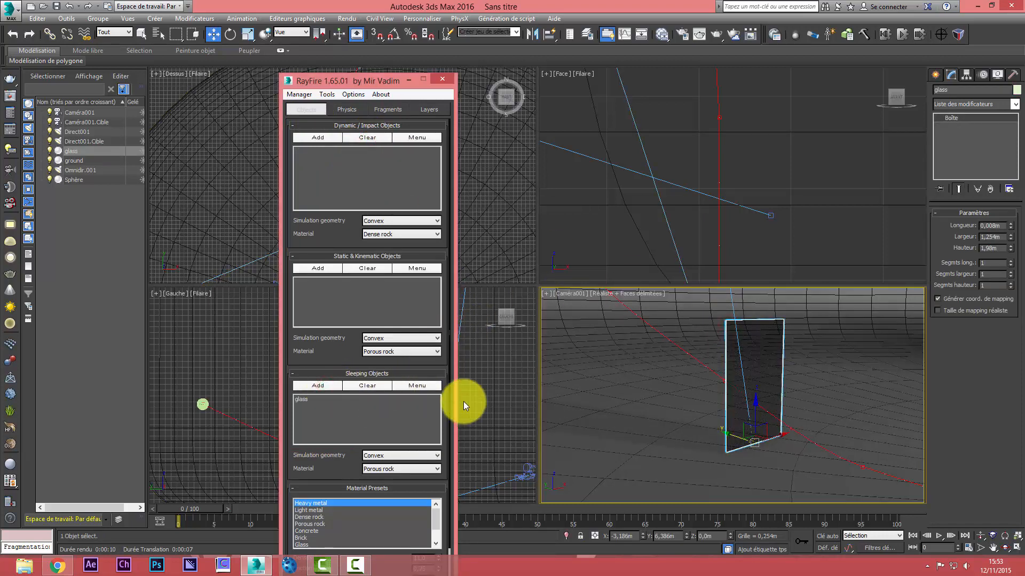
pyautogui.click(589, 384)
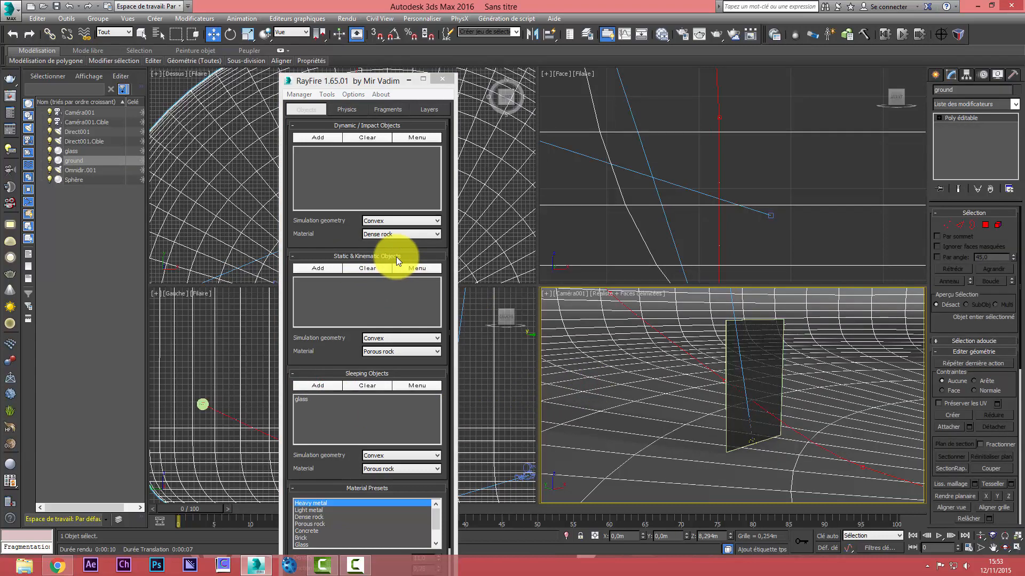
pyautogui.click(317, 271)
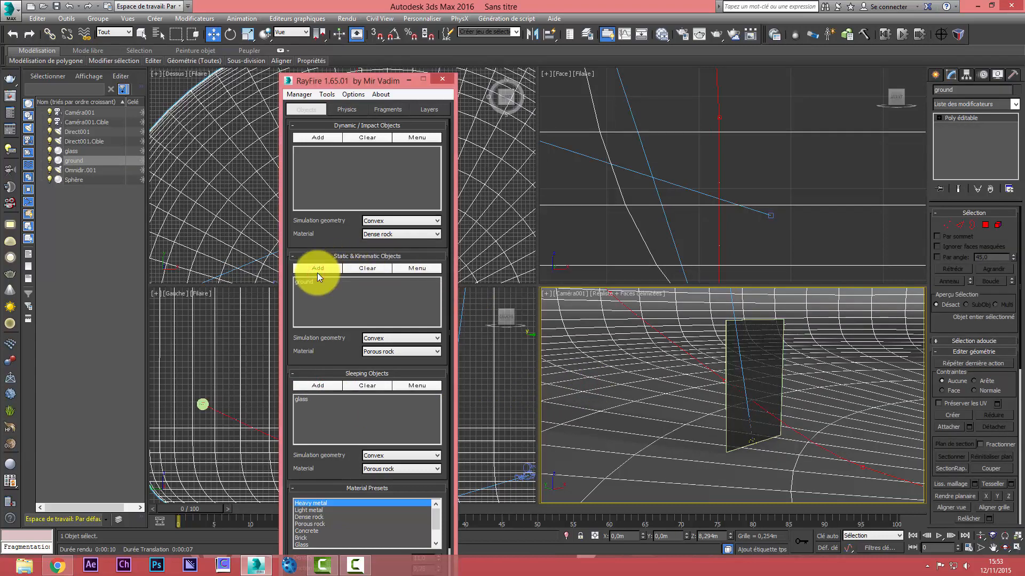
pyautogui.click(204, 403)
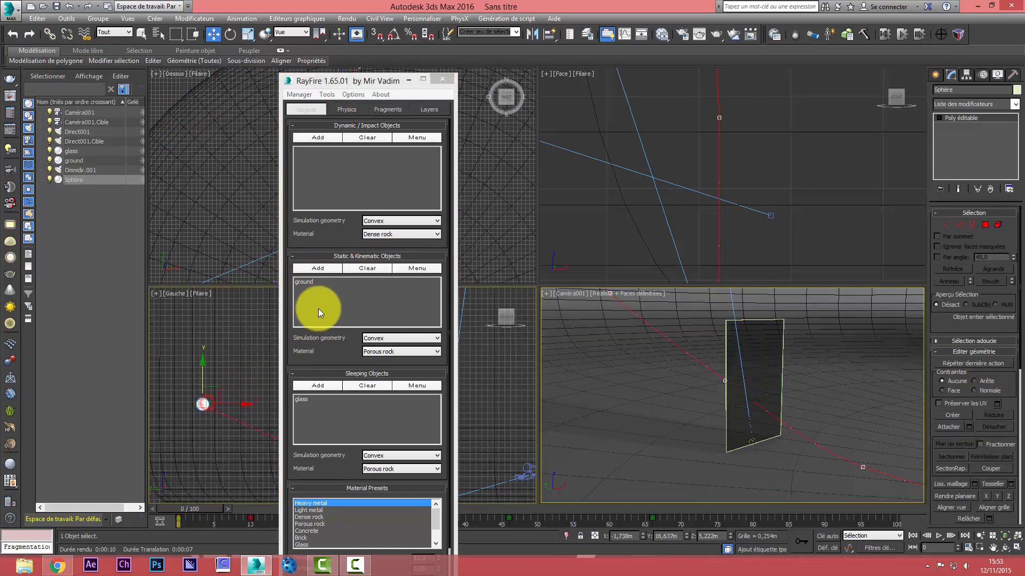
pyautogui.click(318, 269)
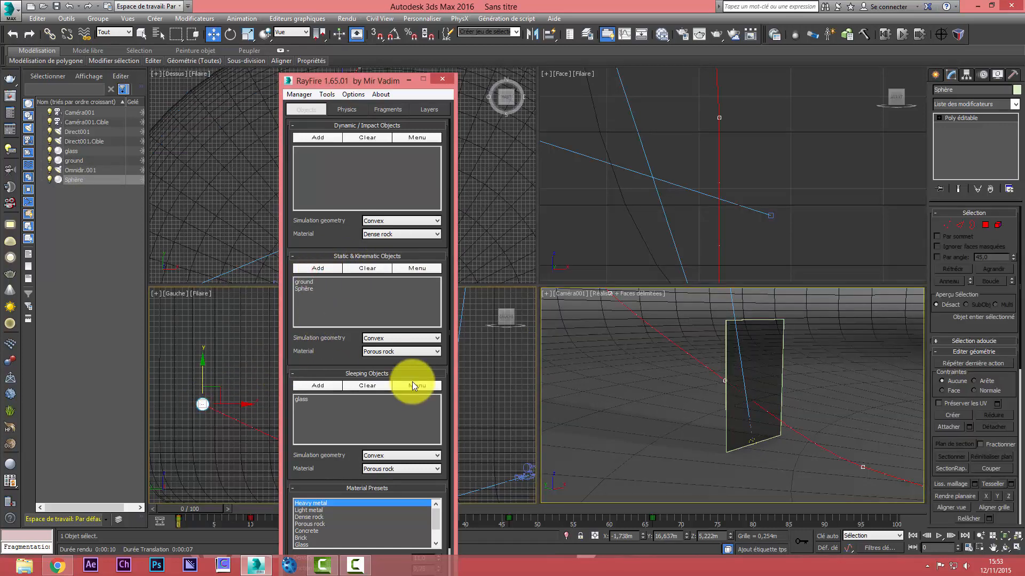
# Set the Substeps to 10 in RayFire's physical options
pyautogui.click(354, 109)
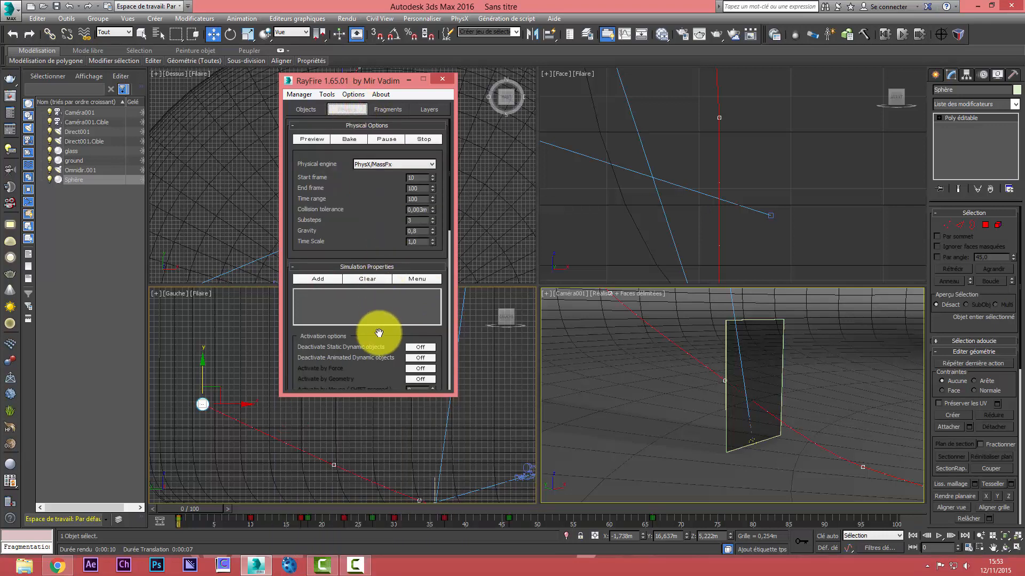
pyautogui.moveTo(379, 333); pyautogui.dragTo(379, 330)
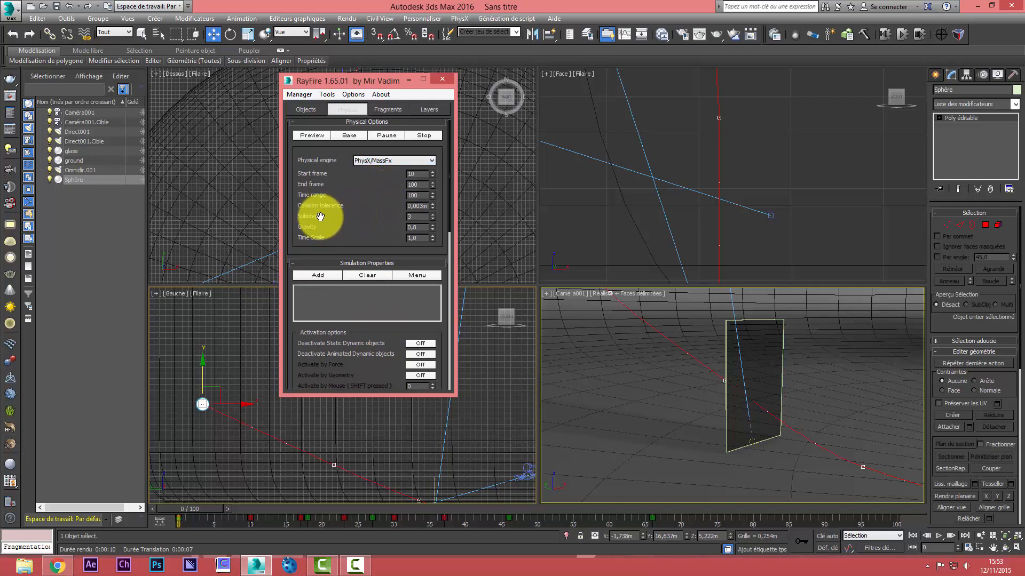
pyautogui.click(420, 217)
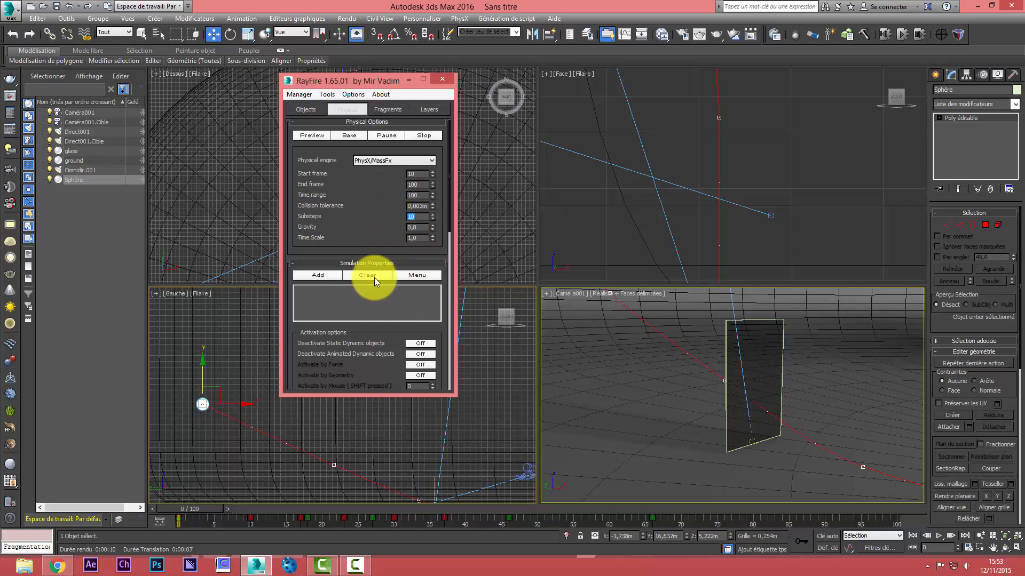
# Turn on Demolish geometry in the interactive demolition options
pyautogui.moveTo(392, 337); pyautogui.dragTo(439, 59)
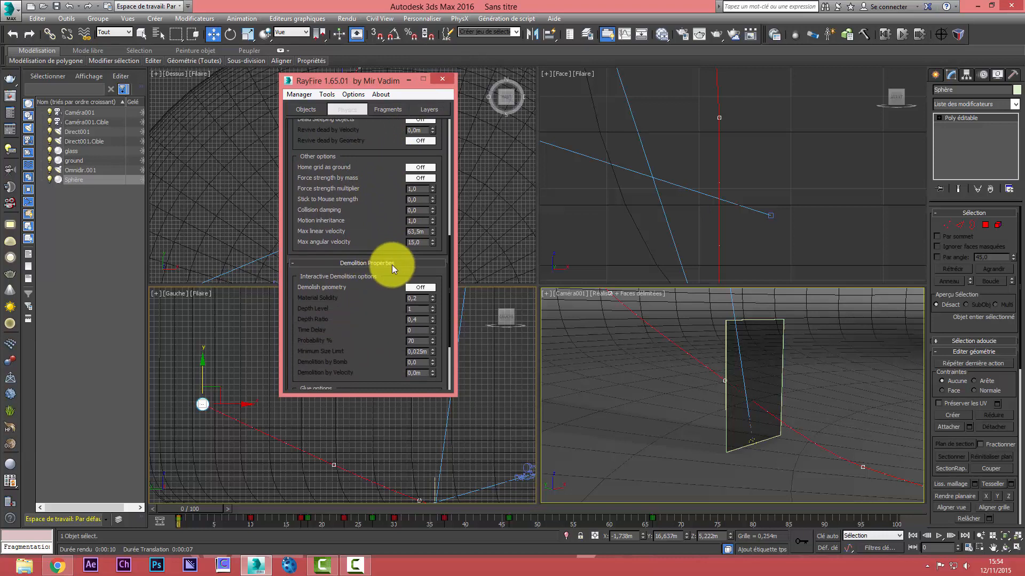
pyautogui.click(415, 288)
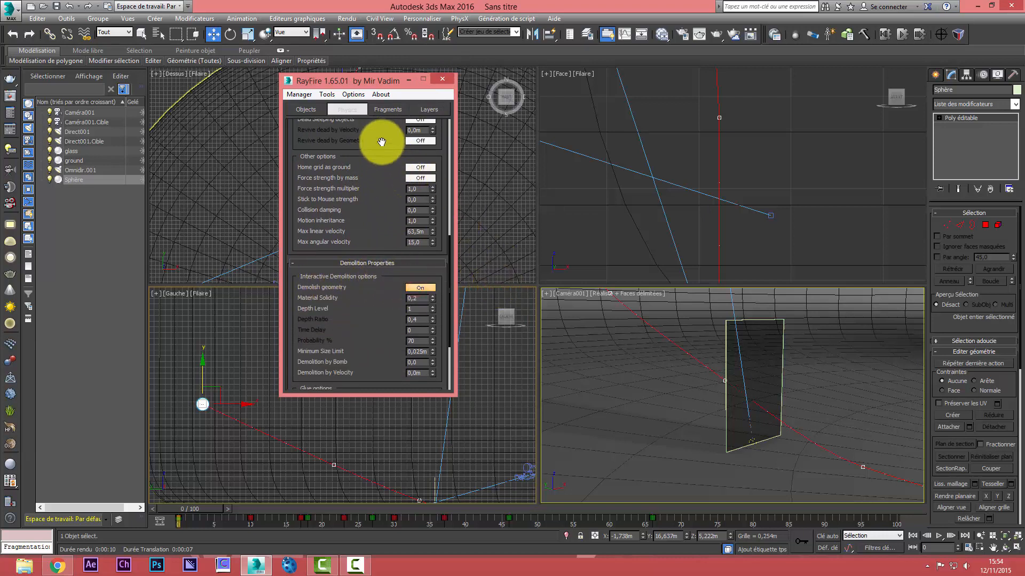
pyautogui.moveTo(378, 142); pyautogui.dragTo(408, 447)
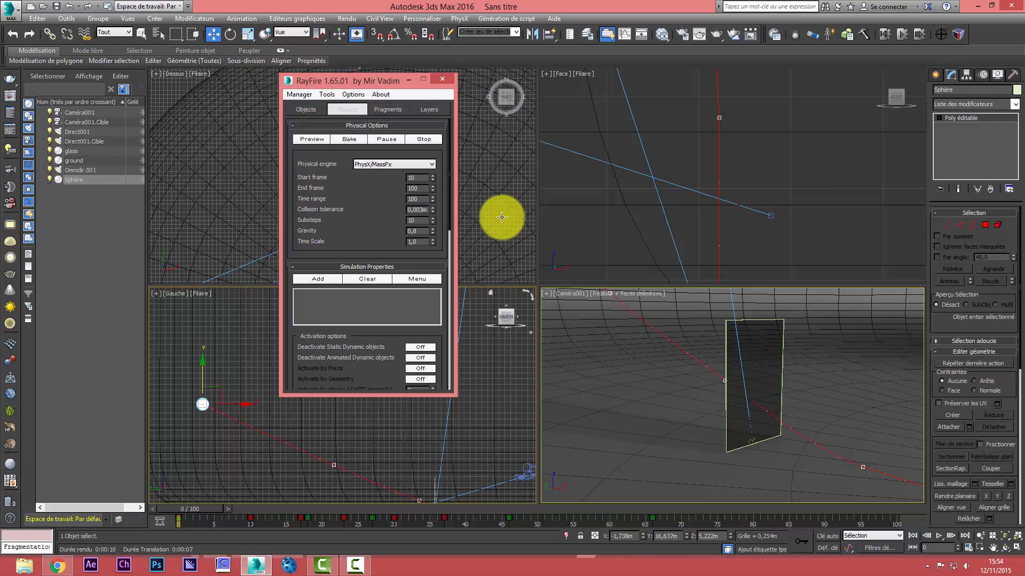
# Bake the RayFire physics simulation of the sphere breaking the glass
pyautogui.click(388, 109)
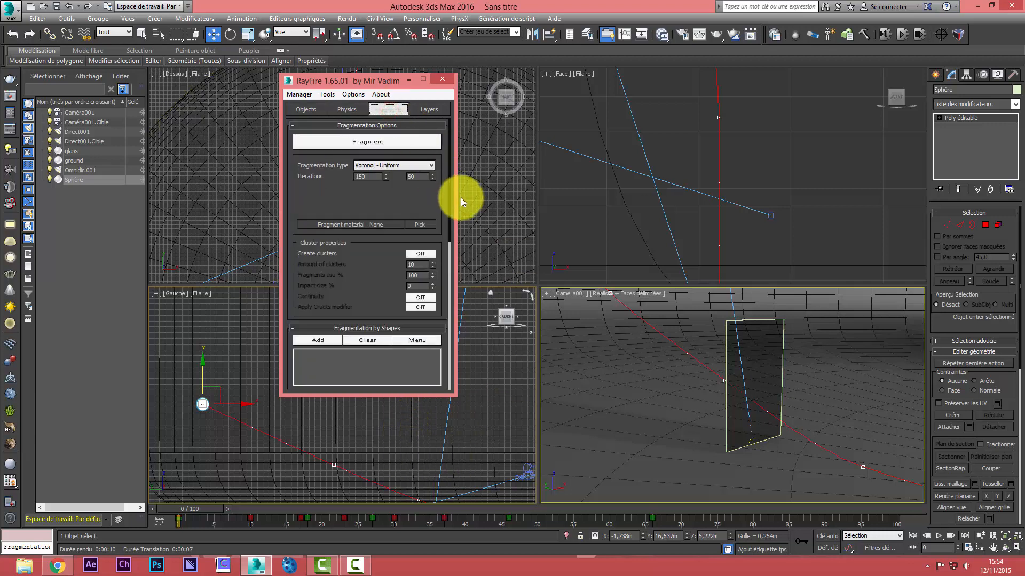
pyautogui.moveTo(378, 288)
pyautogui.mouseDown()
pyautogui.moveTo(396, 134)
pyautogui.moveTo(399, 299)
pyautogui.mouseUp()
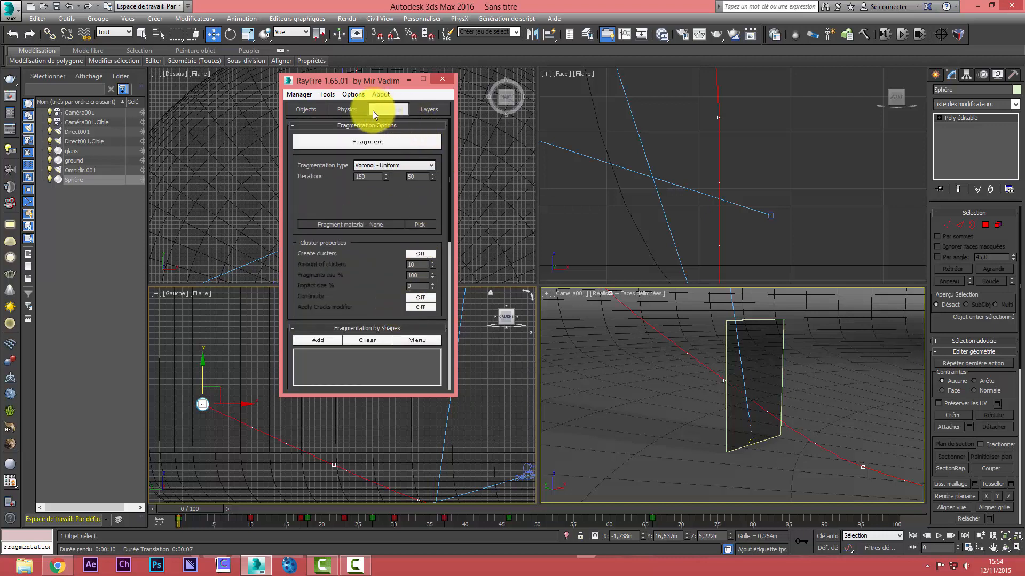
pyautogui.click(357, 107)
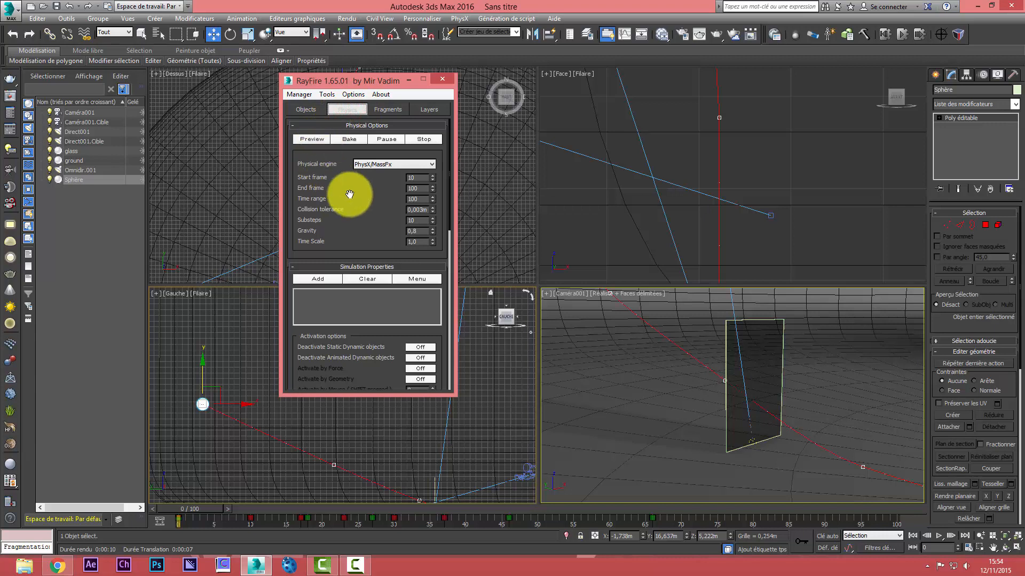
pyautogui.click(352, 139)
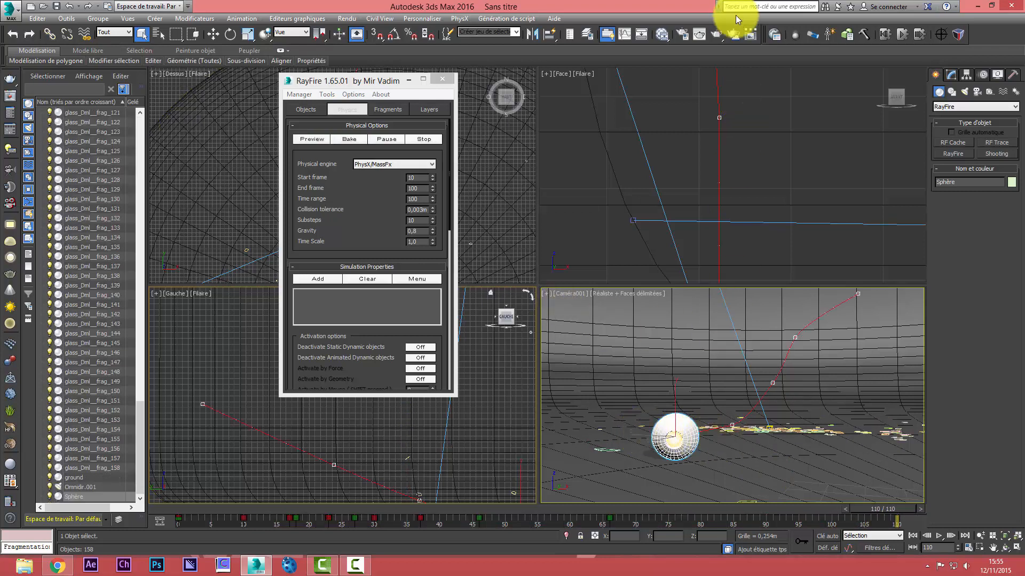
# Start a test render of frame 110 and cancel it
pyautogui.click(700, 35)
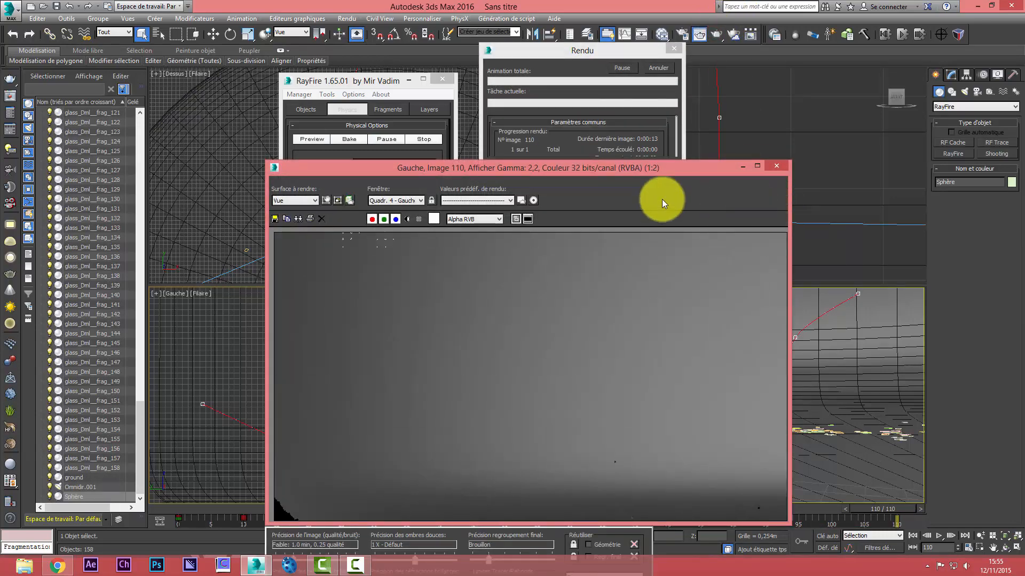
pyautogui.click(651, 66)
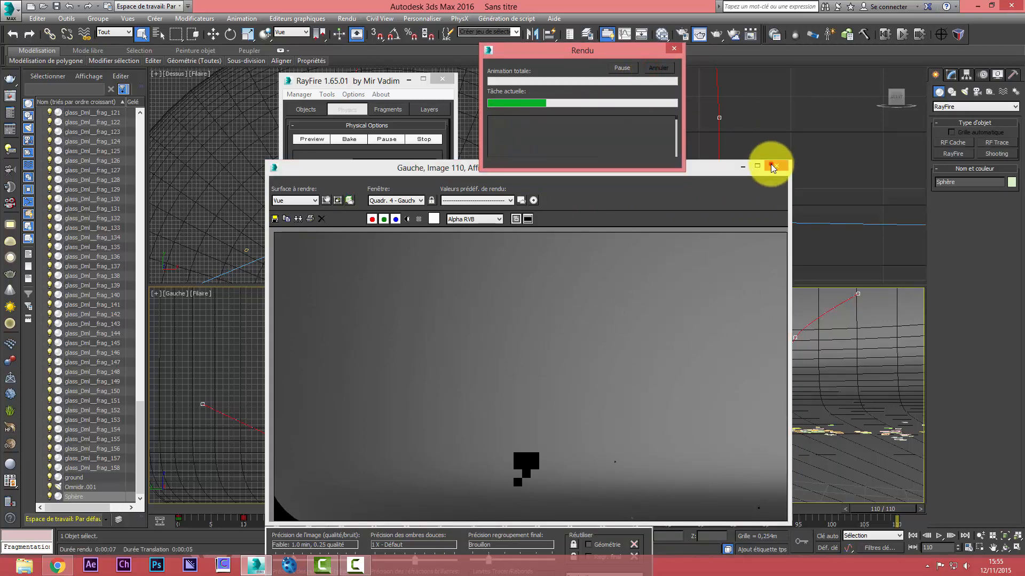
# Start a test render of the Caméra001 view at frame 110, stop it partway and close the rendered image
pyautogui.click(772, 166)
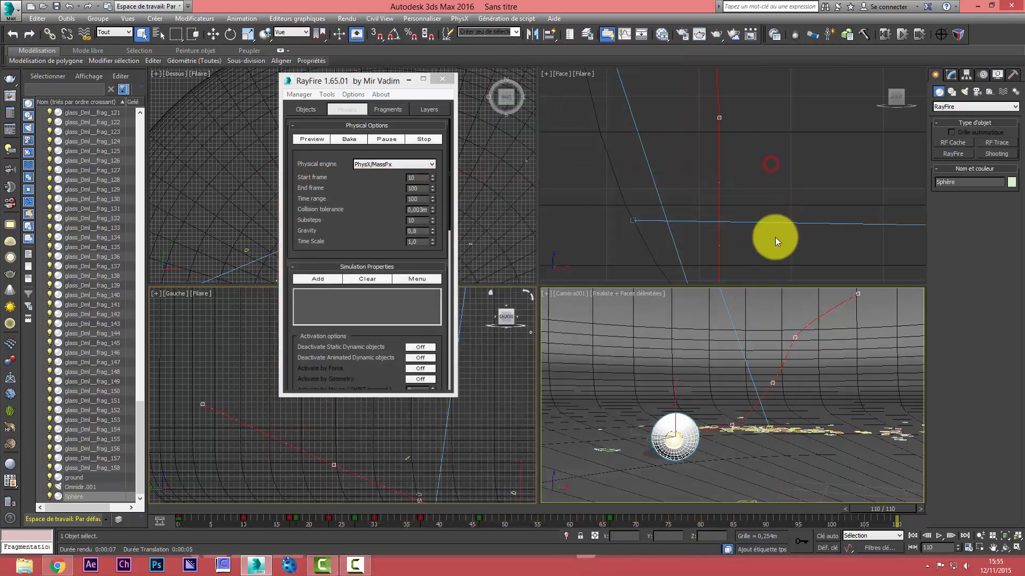
pyautogui.click(726, 33)
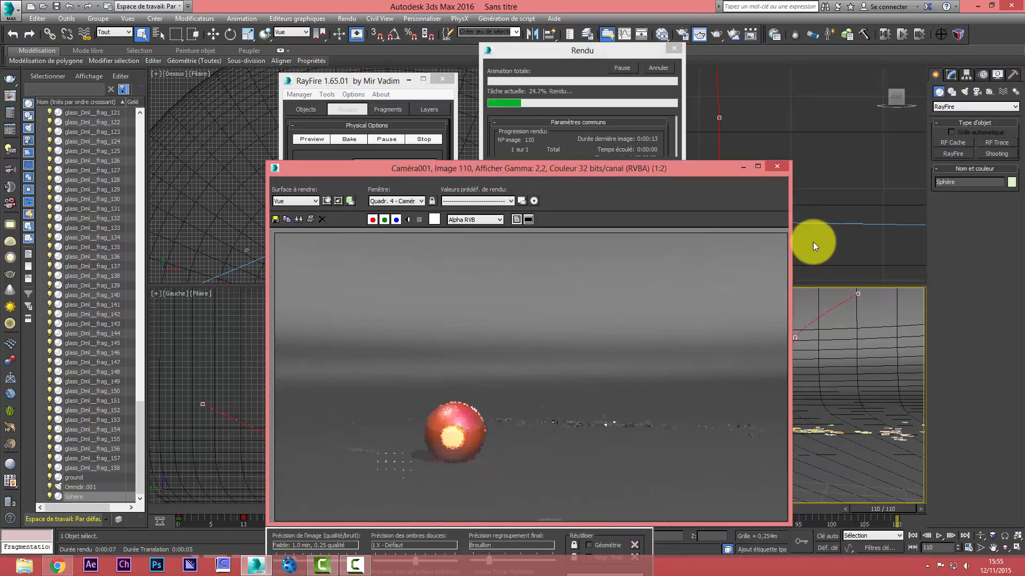
pyautogui.click(658, 68)
pyautogui.click(777, 167)
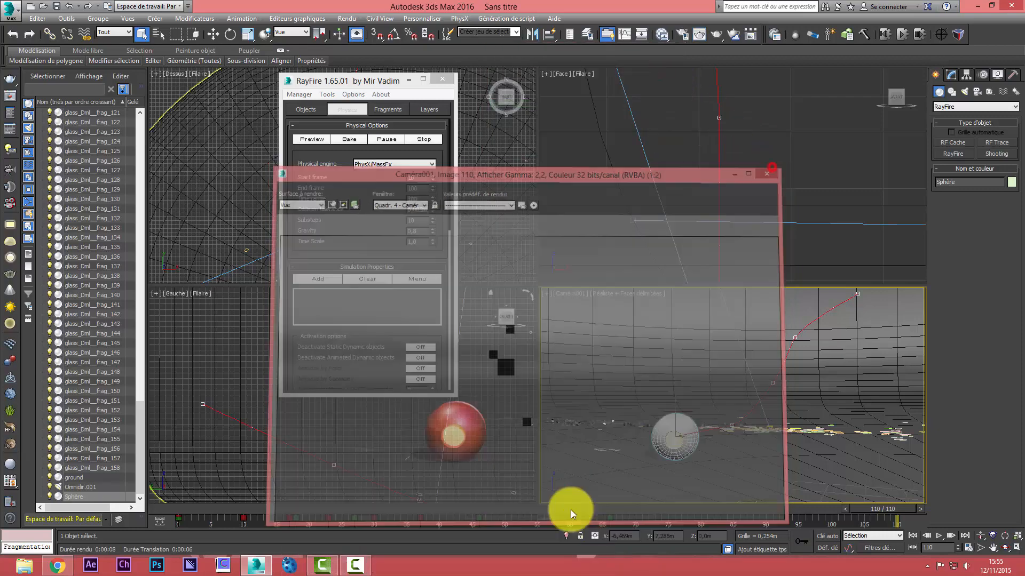
# Go to frame 27 and test-render the camera view to inspect the flying glass fragments and the ball
pyautogui.moveTo(870, 506); pyautogui.dragTo(351, 514)
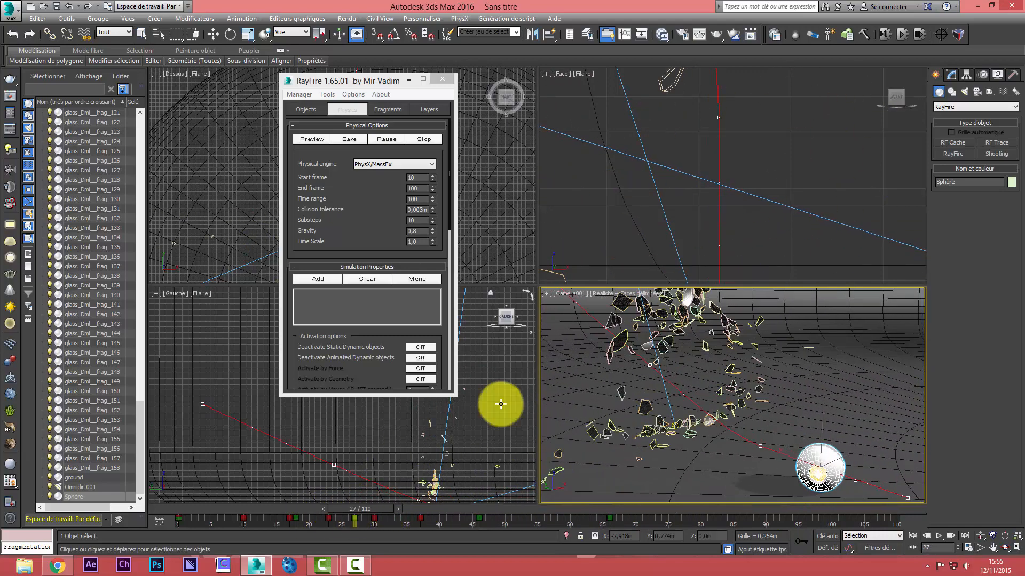
pyautogui.click(704, 34)
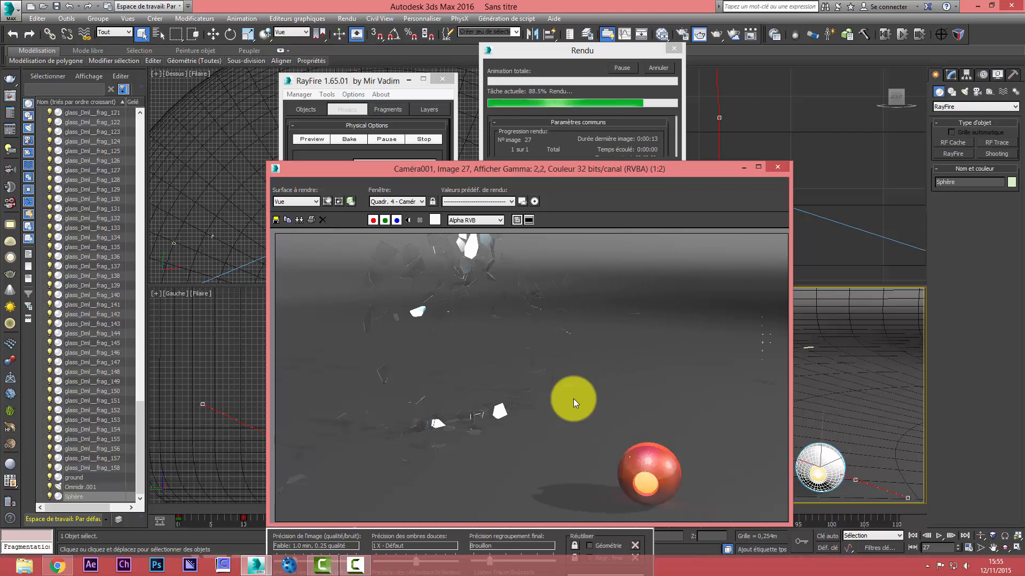
pyautogui.moveTo(519, 171); pyautogui.dragTo(488, 97)
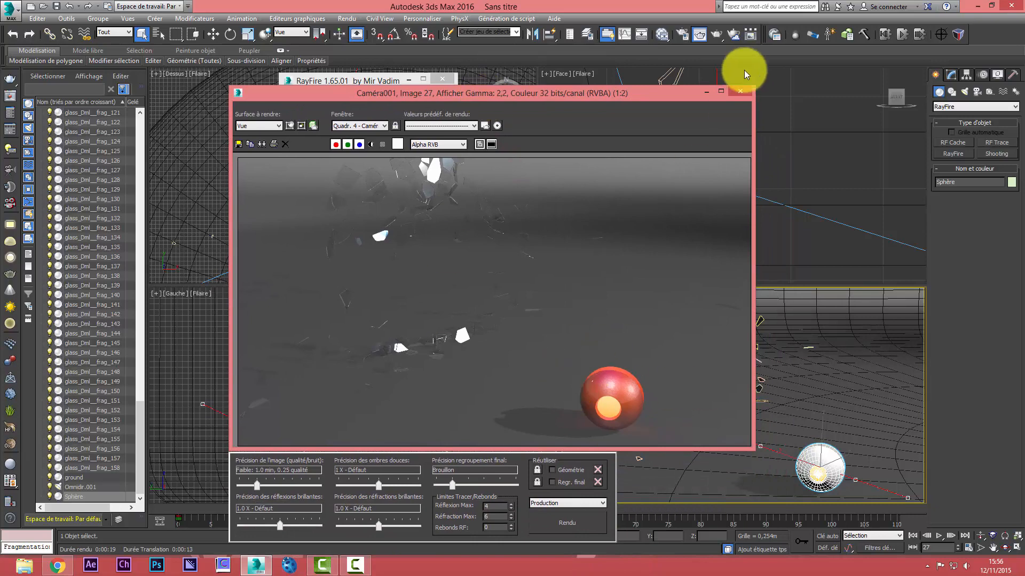
pyautogui.click(735, 92)
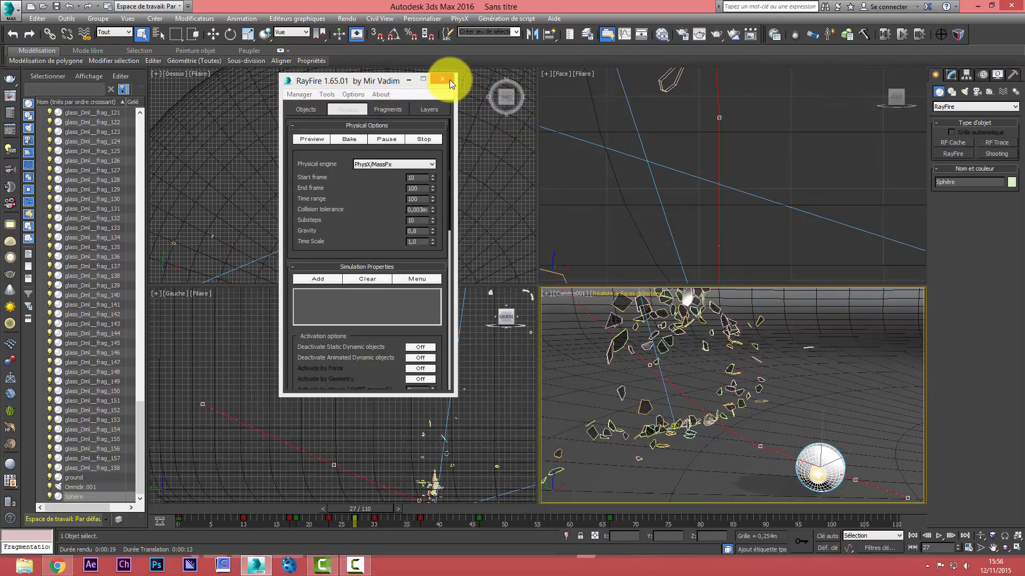
# Switch to the desktop, delete all existing ray image files in the 3drayfire folder and close the folder
pyautogui.moveTo(353, 80); pyautogui.dragTo(268, 80)
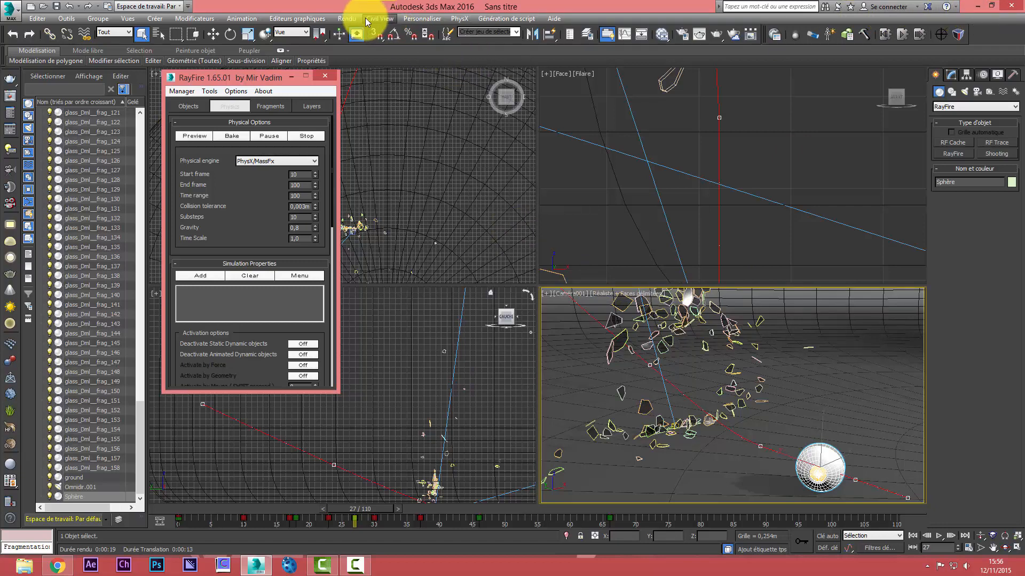
pyautogui.click(344, 19)
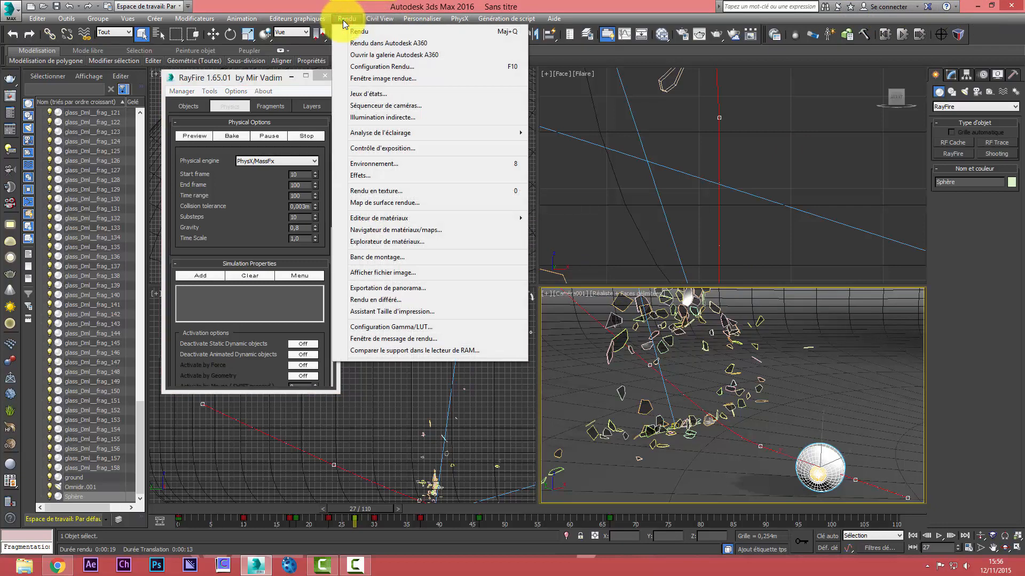
pyautogui.click(975, 6)
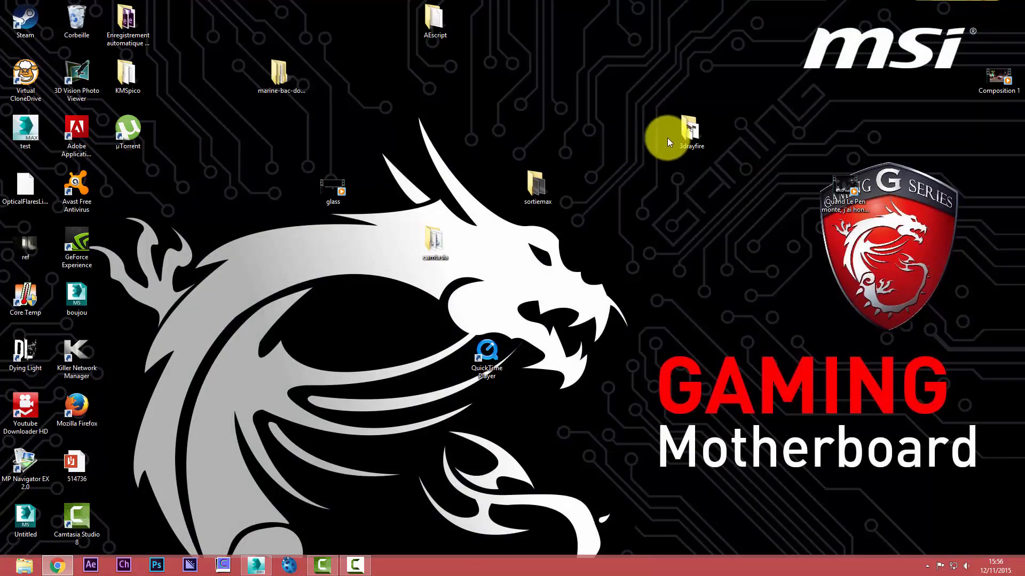
pyautogui.doubleClick(691, 130)
pyautogui.click(463, 138)
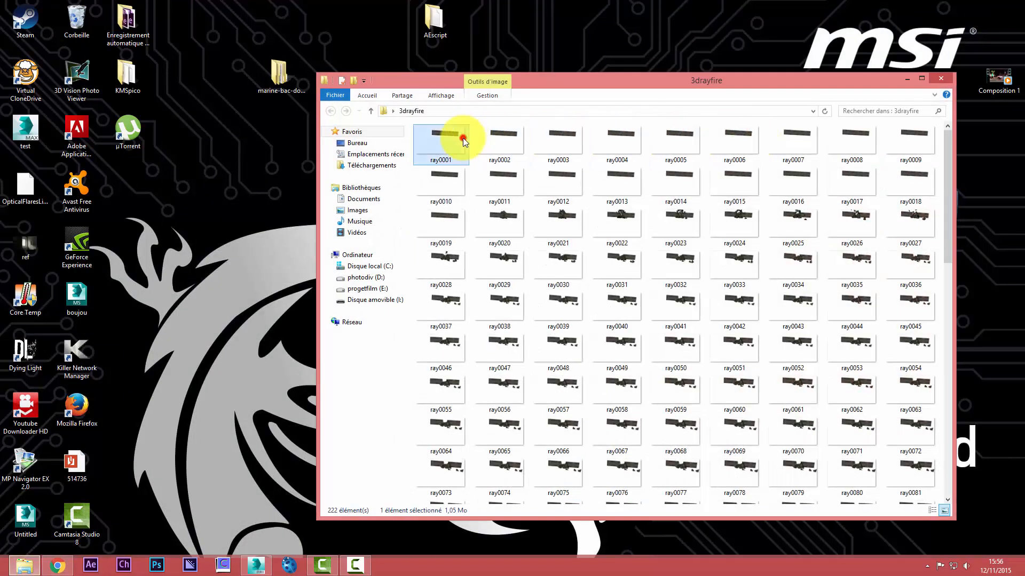
pyautogui.hotkey('ctrl', 'a')
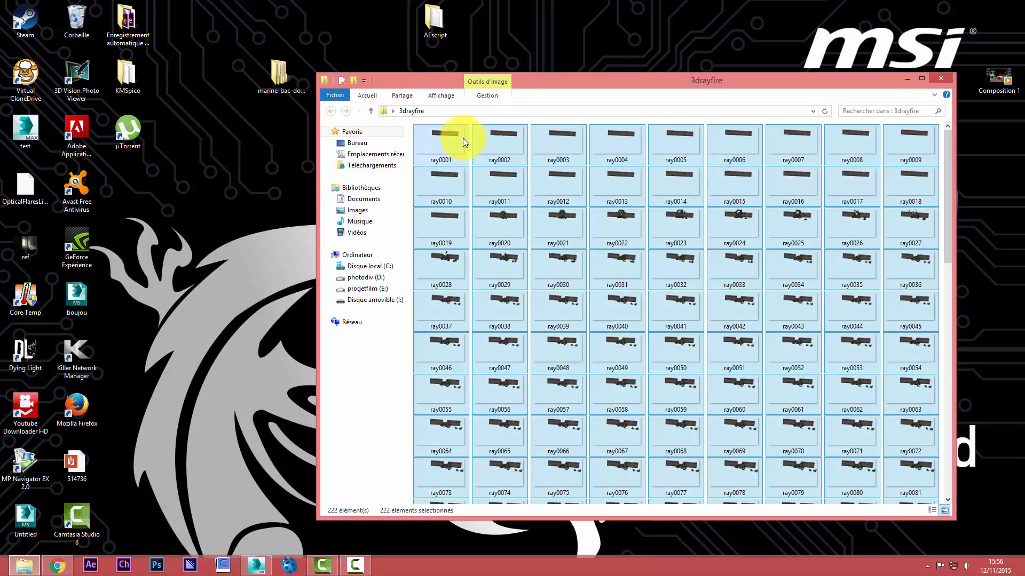
pyautogui.press('Delete')
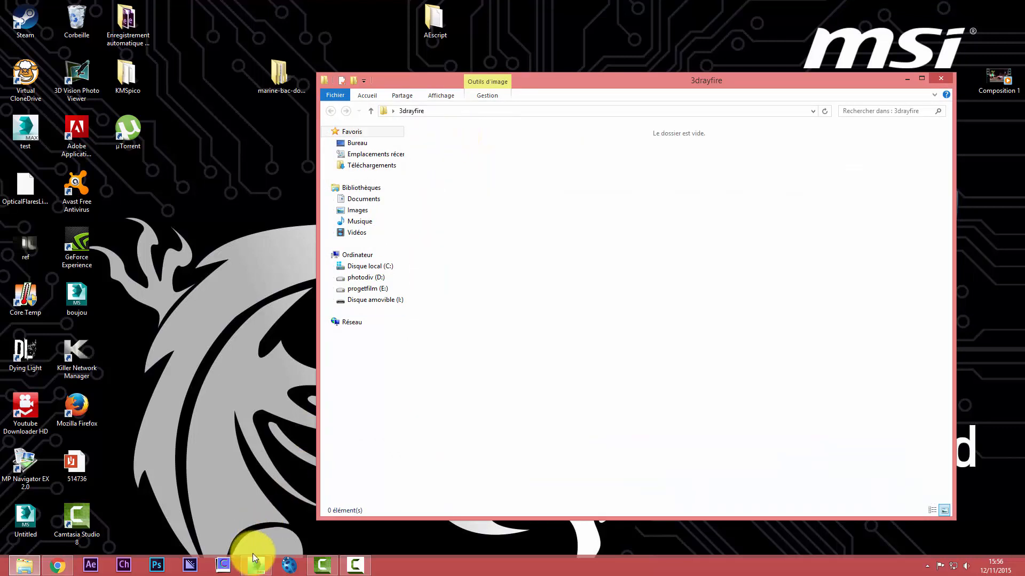
pyautogui.click(937, 79)
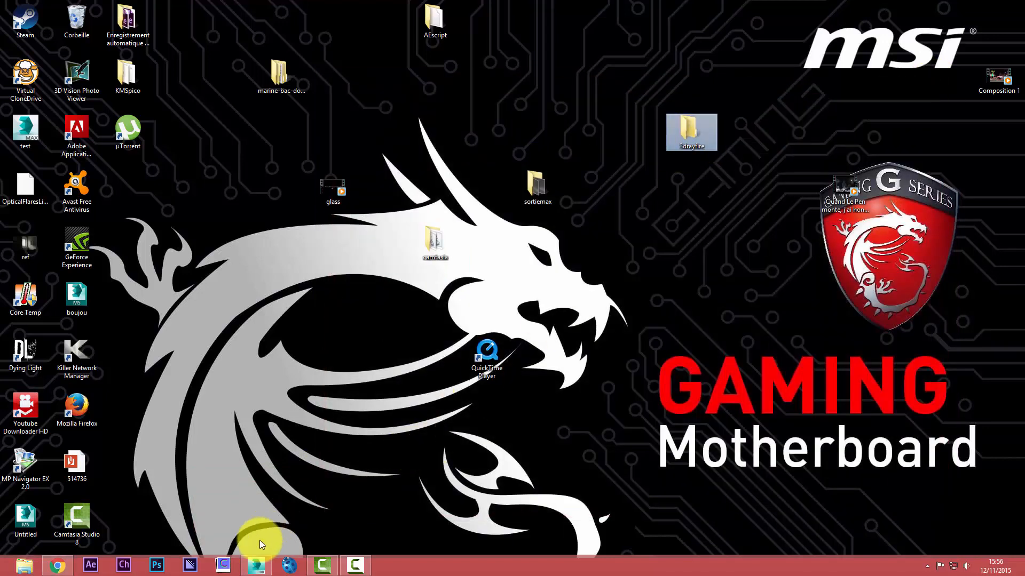
# Back in 3ds Max, set the render output to a JPEG file named ray in the desktop's 3drayfire folder, keeping quality 95
pyautogui.click(257, 567)
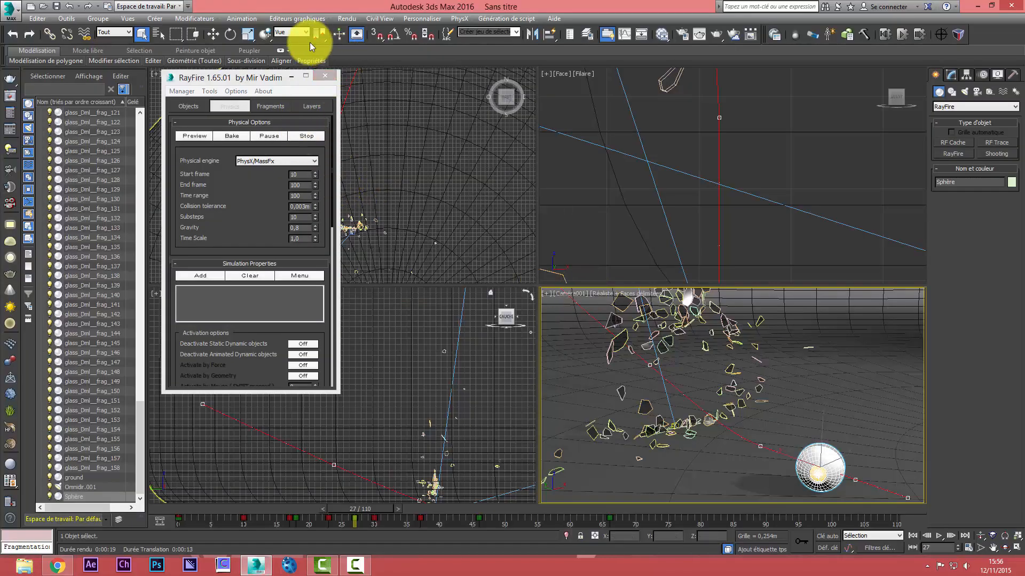
pyautogui.click(346, 18)
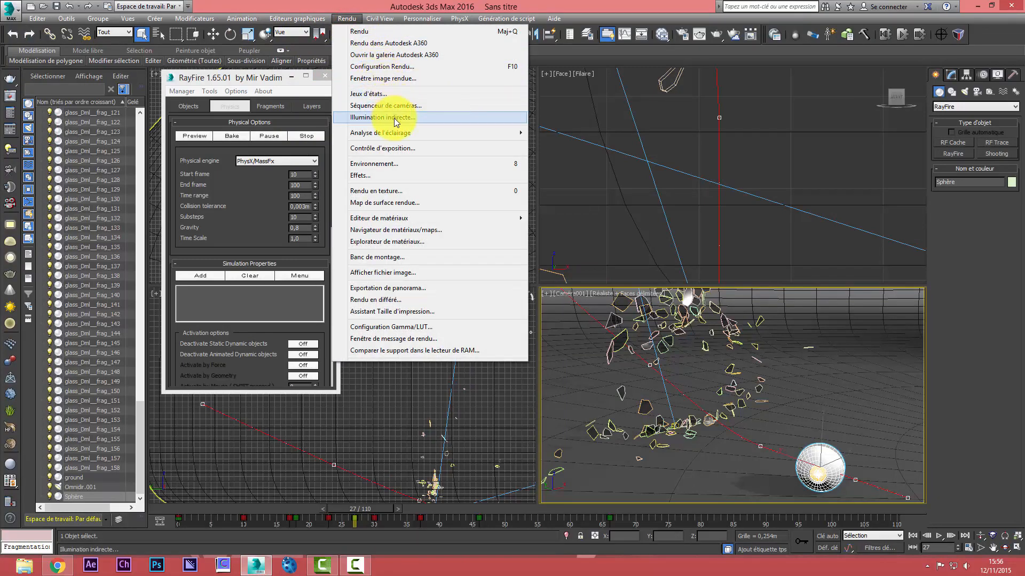
pyautogui.click(380, 67)
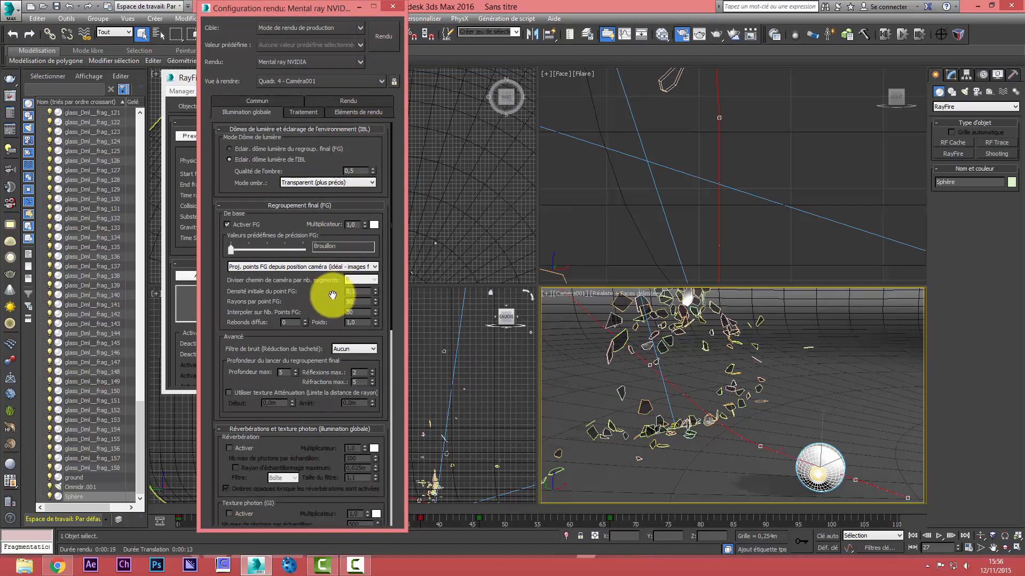
pyautogui.click(271, 101)
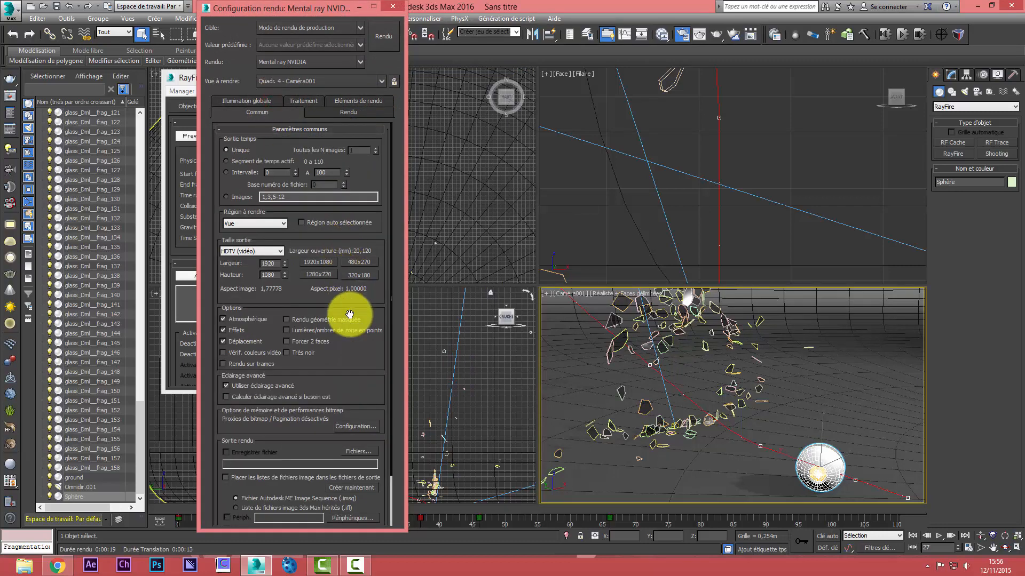
pyautogui.scroll(-3, 359, 348)
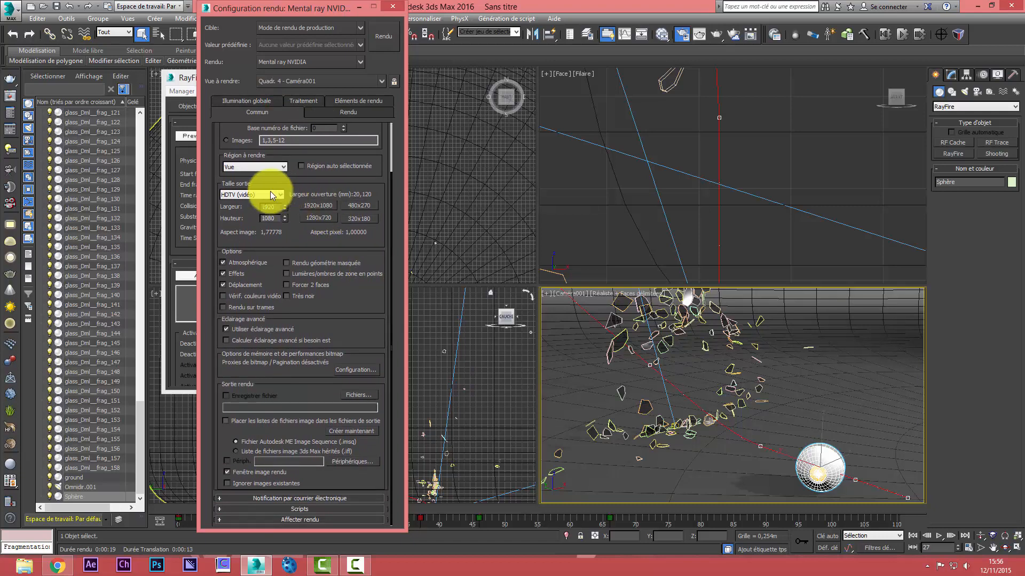
pyautogui.click(351, 395)
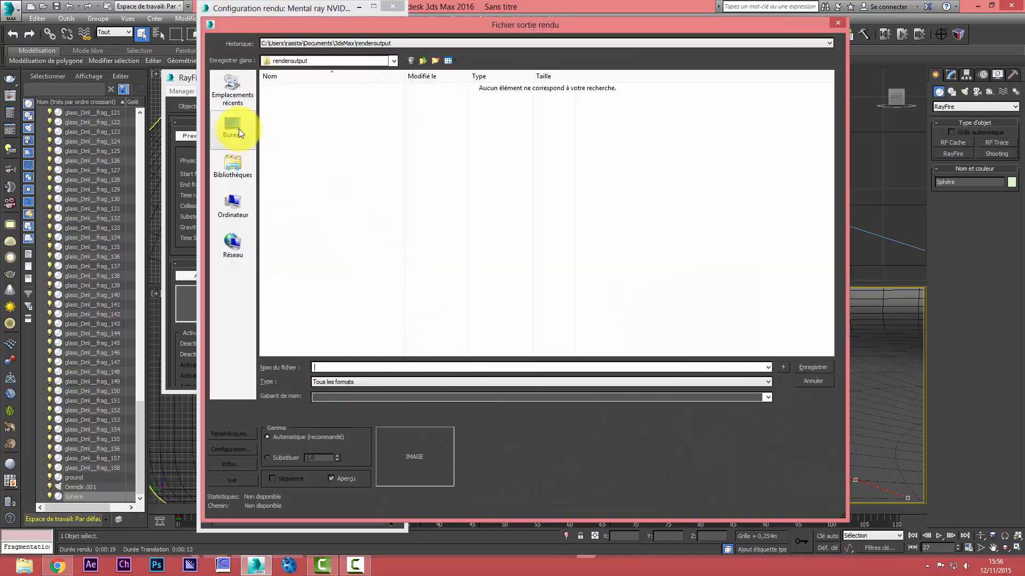
pyautogui.click(239, 129)
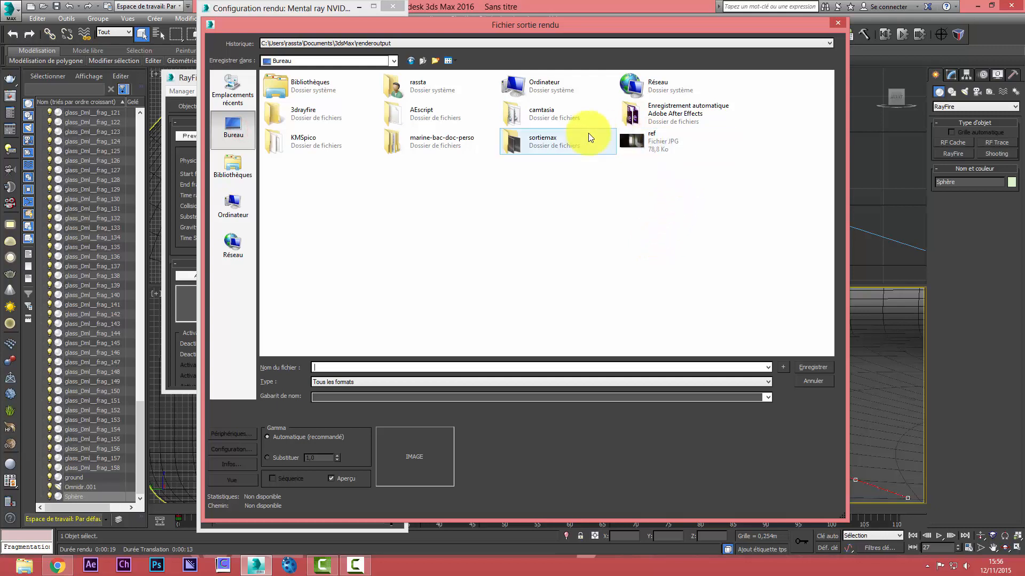
pyautogui.doubleClick(339, 115)
pyautogui.click(386, 381)
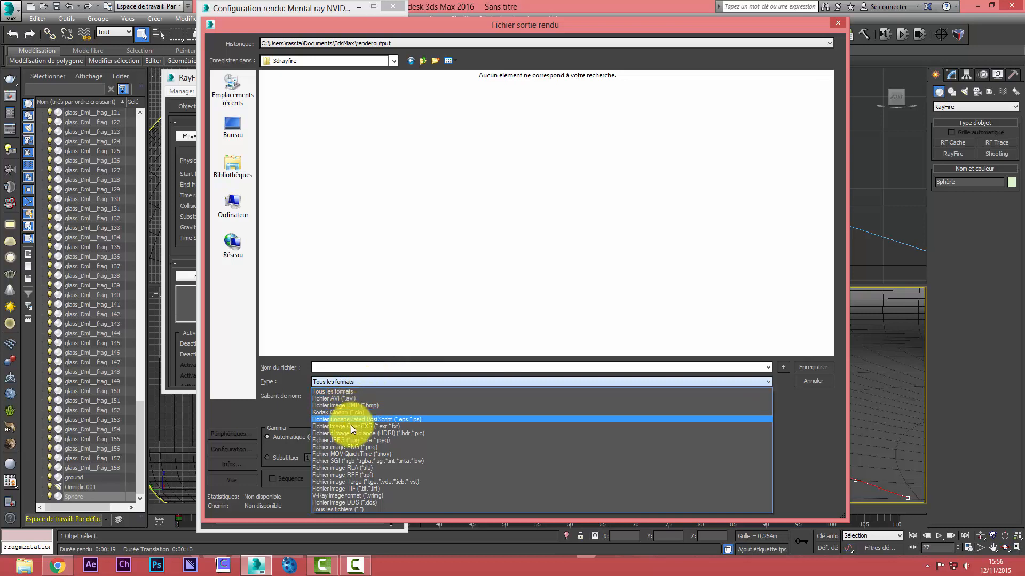
pyautogui.click(355, 440)
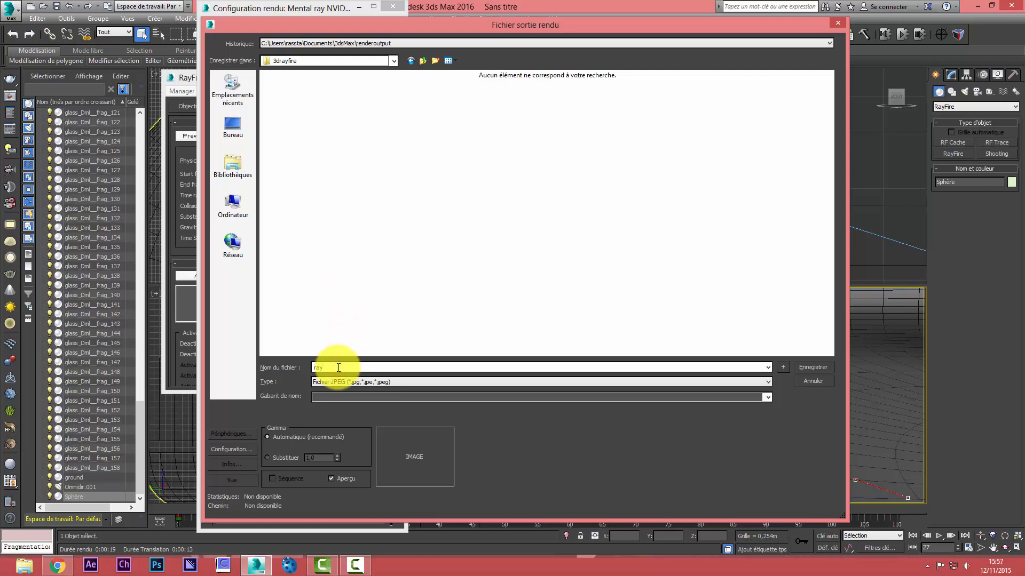
pyautogui.press('Return')
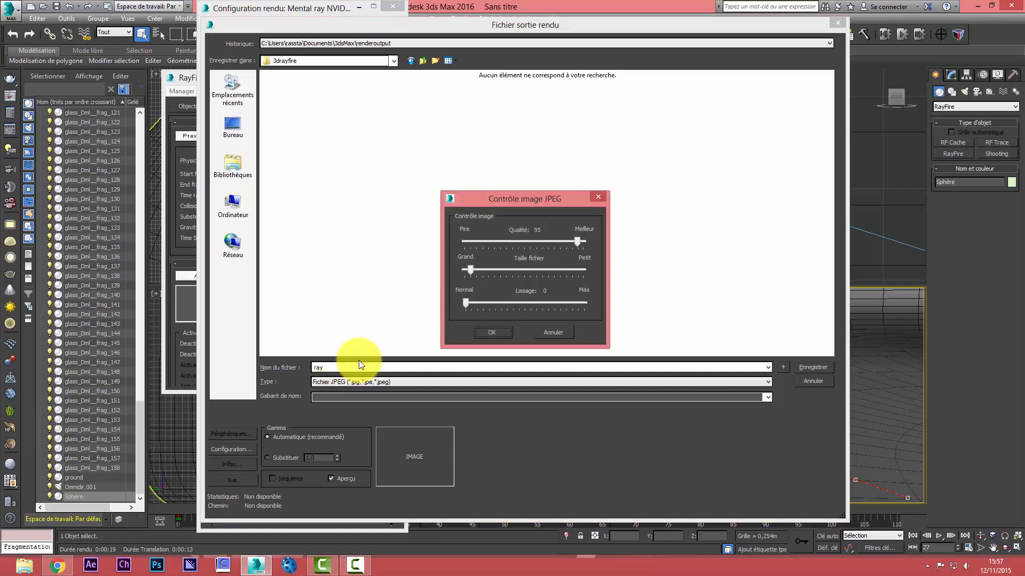
pyautogui.click(493, 331)
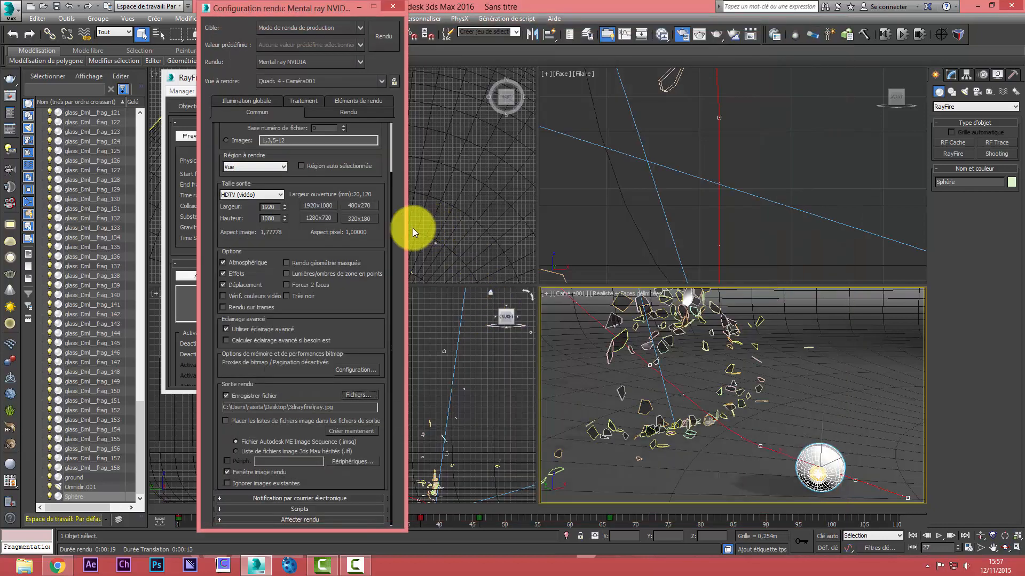
# Set the render's time output to the active time segment, frames 0 to 110
pyautogui.moveTo(367, 180); pyautogui.dragTo(366, 366)
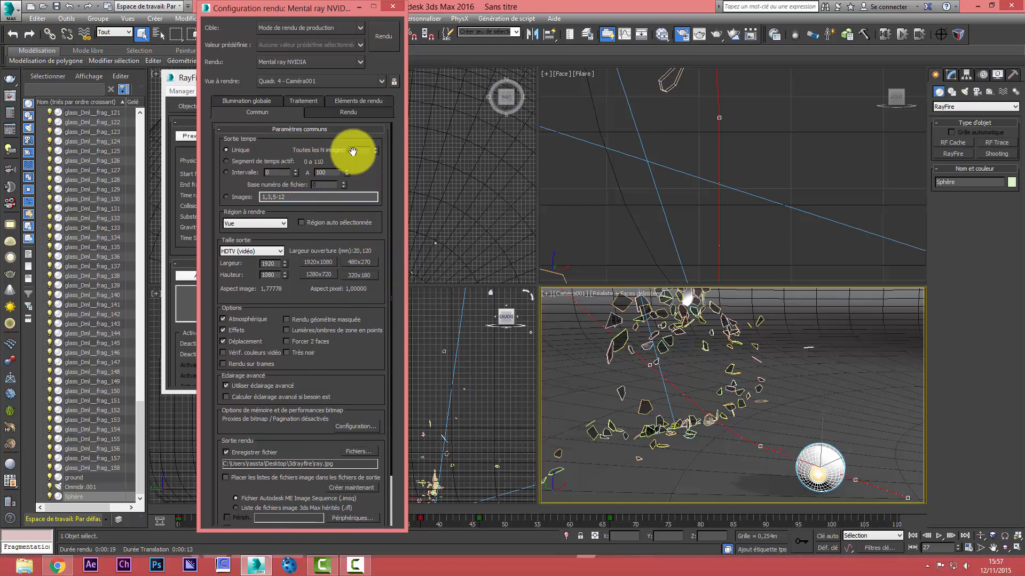
pyautogui.click(227, 161)
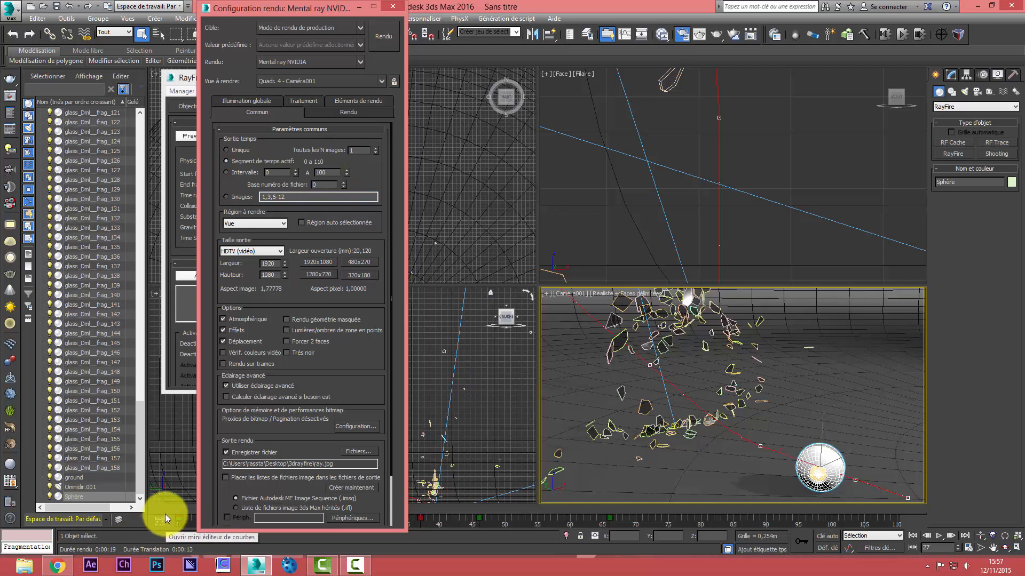
pyautogui.click(331, 172)
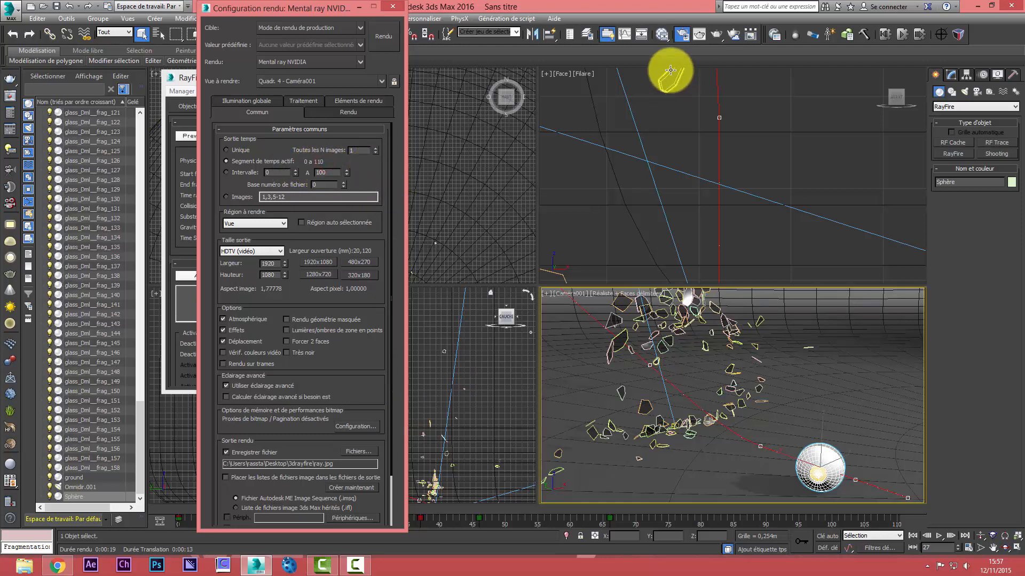
# Start rendering the animation sequence from the camera view, cancel it and close the rendered image
pyautogui.click(714, 33)
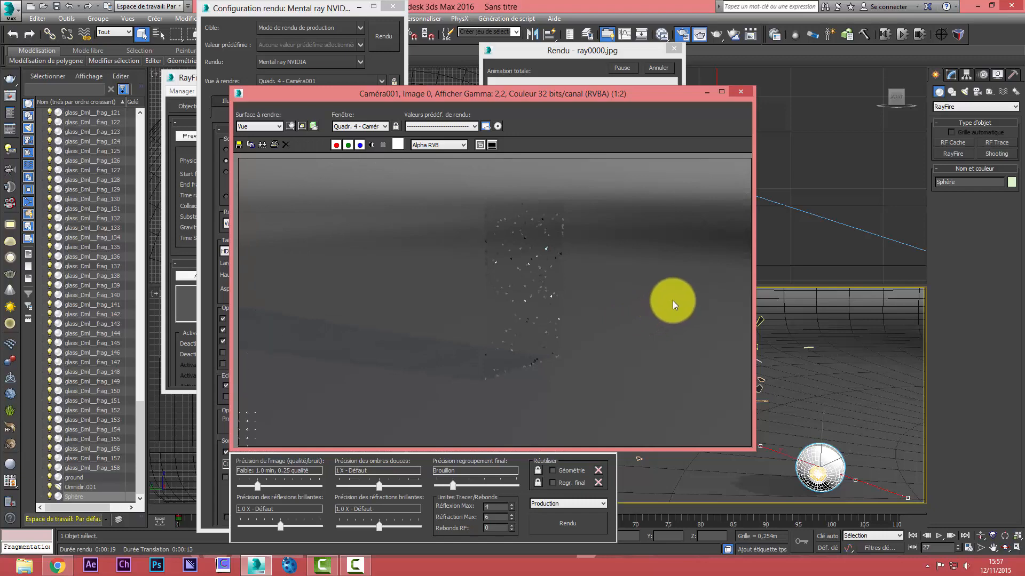
pyautogui.click(660, 68)
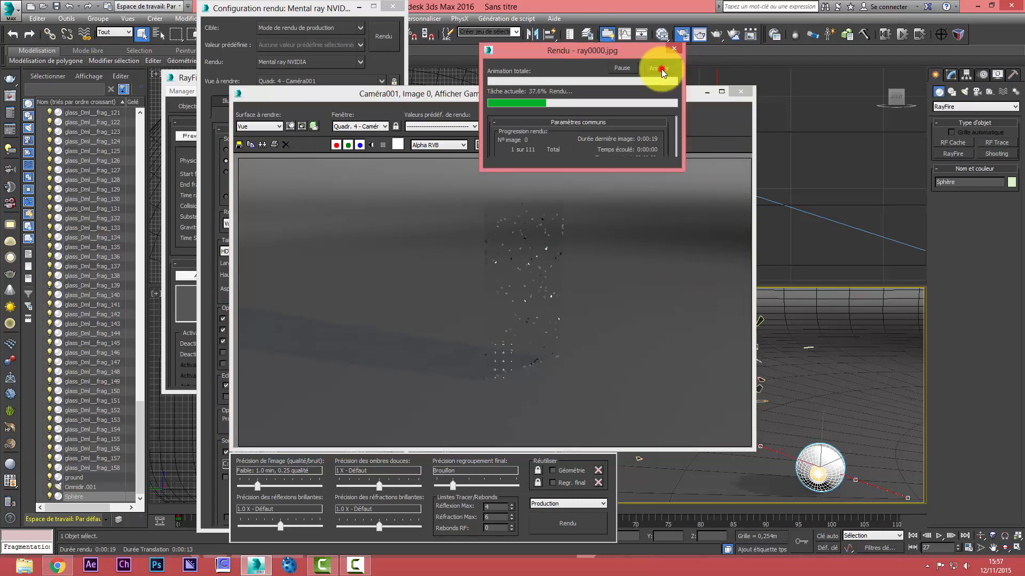
pyautogui.click(733, 94)
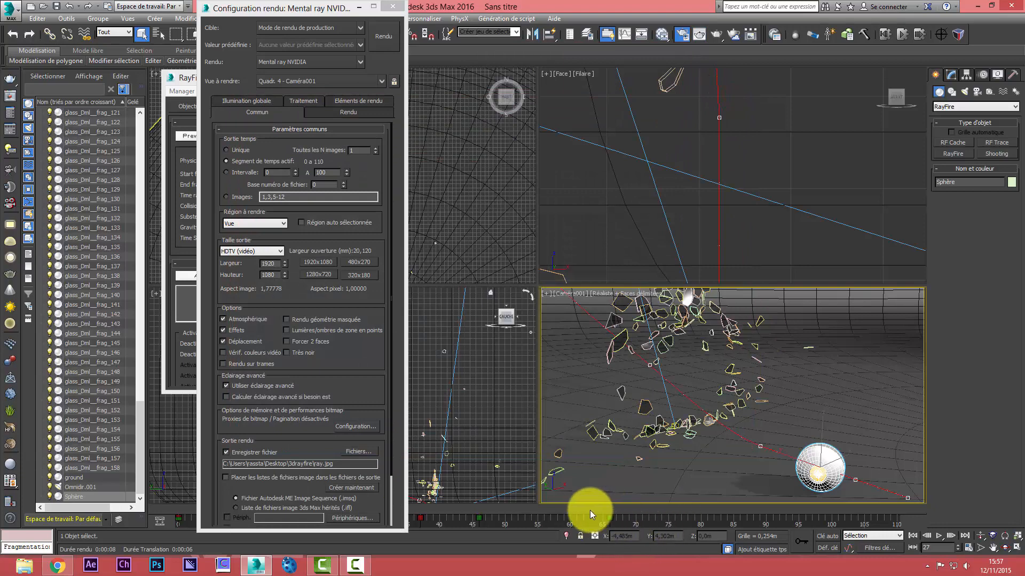
# Return the timeline to frame 0 and start the render from the render setup
pyautogui.moveTo(328, 8); pyautogui.dragTo(564, 52)
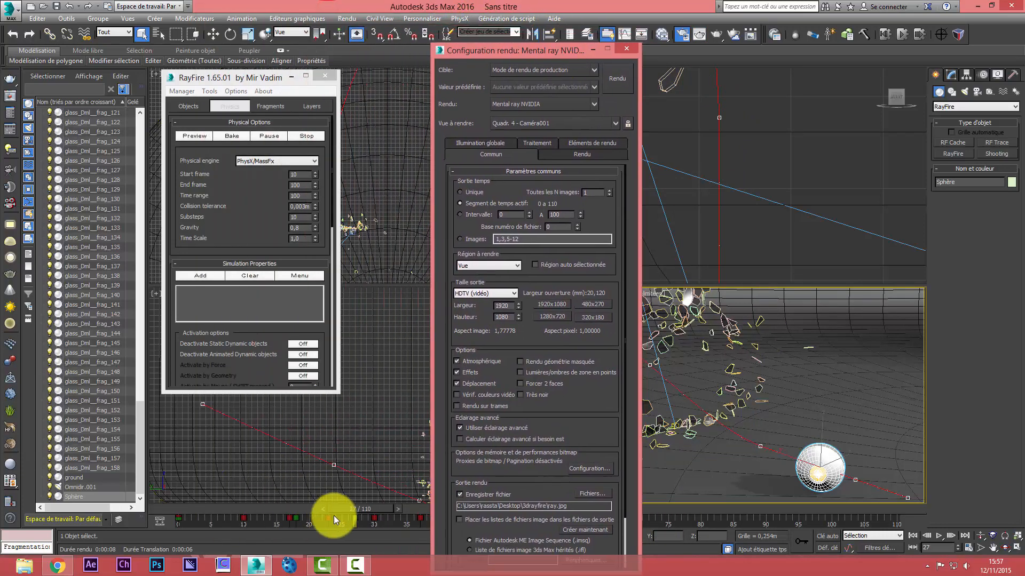
pyautogui.moveTo(355, 513); pyautogui.dragTo(178, 540)
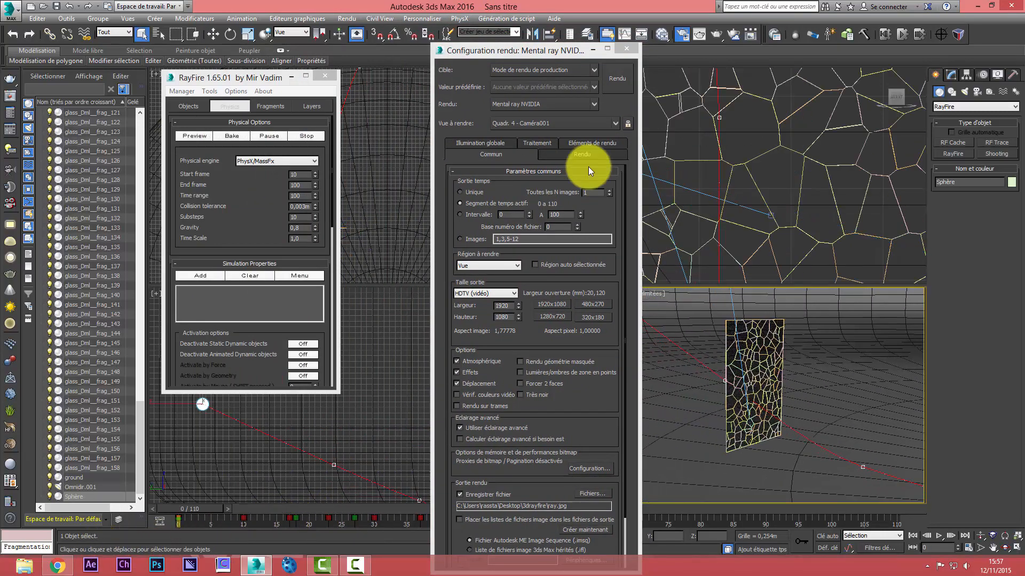
pyautogui.click(617, 79)
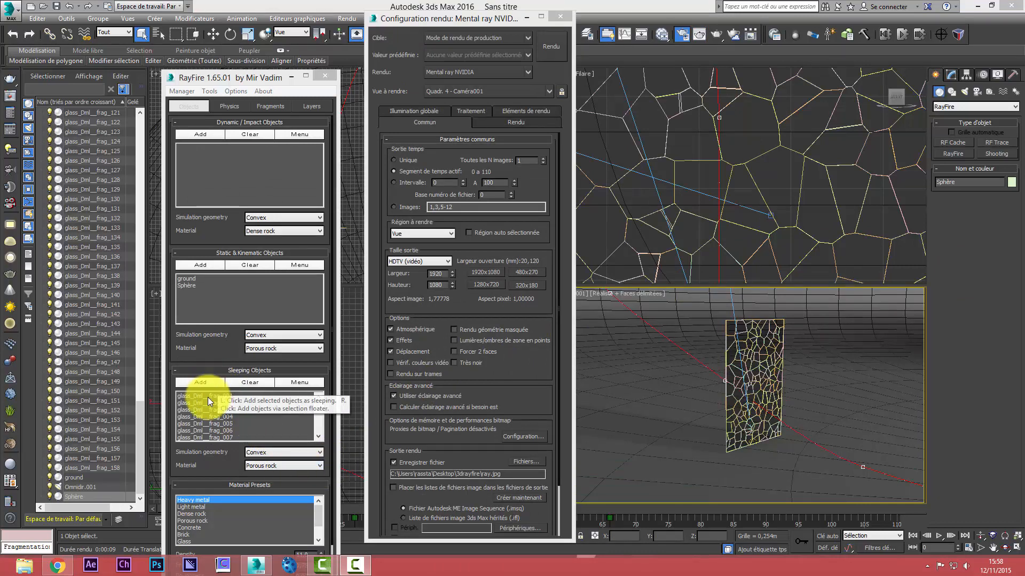
# Delete the last RayFire simulation's fragments to restore the intact glass pane, and set the sleeping objects' material to Glass
pyautogui.click(181, 89)
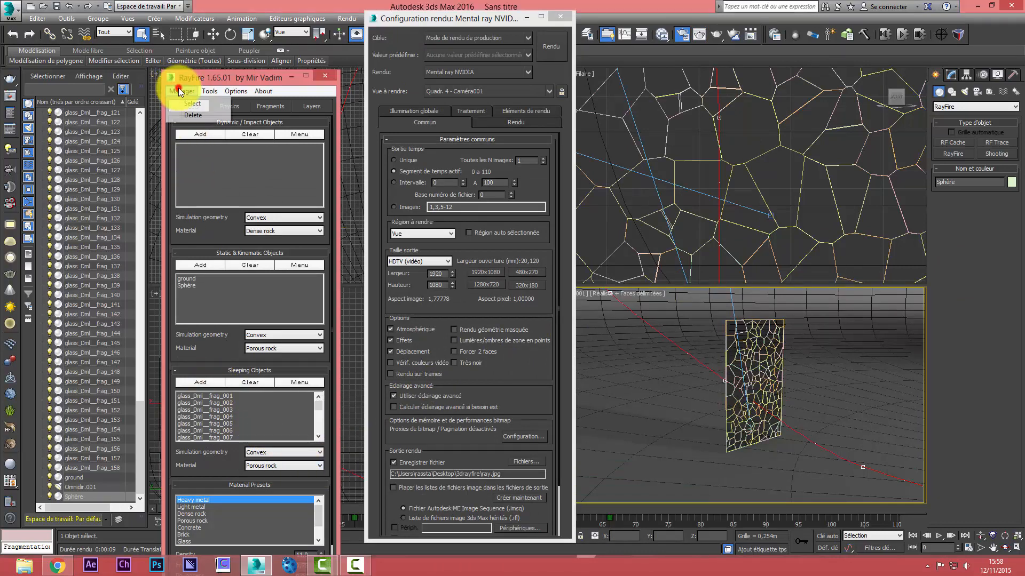
pyautogui.click(191, 114)
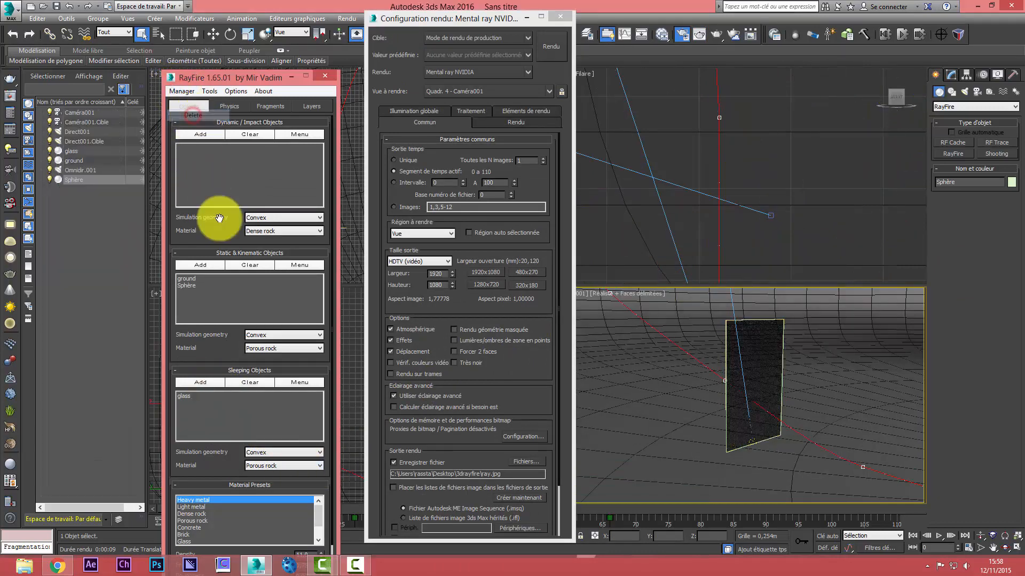
pyautogui.click(270, 466)
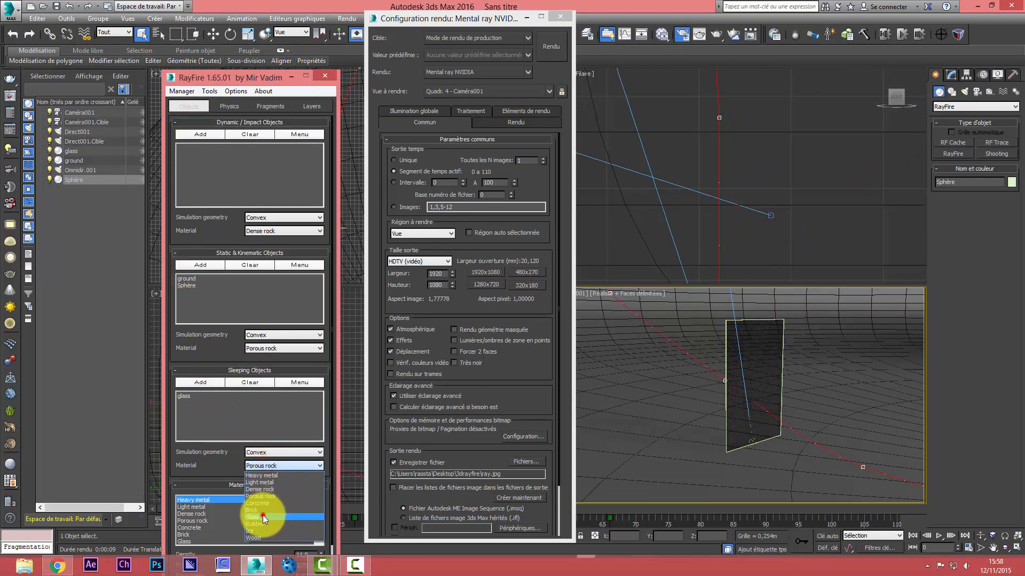
pyautogui.click(262, 515)
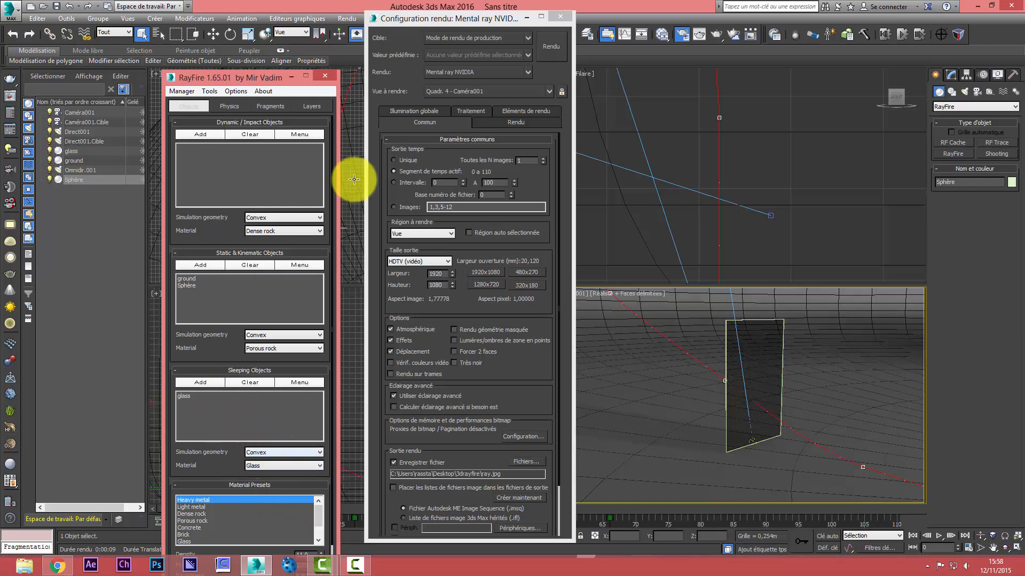
# Bake the RayFire simulation with the glass pane as the sleeping object, and return the timeline to frame 11
pyautogui.click(229, 106)
pyautogui.click(180, 106)
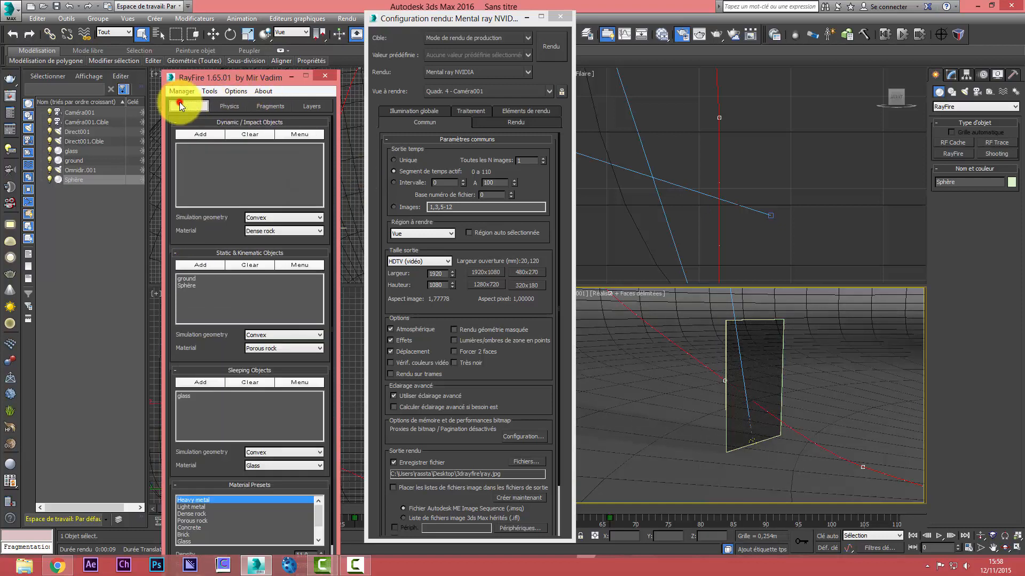
pyautogui.moveTo(224, 78); pyautogui.dragTo(216, 53)
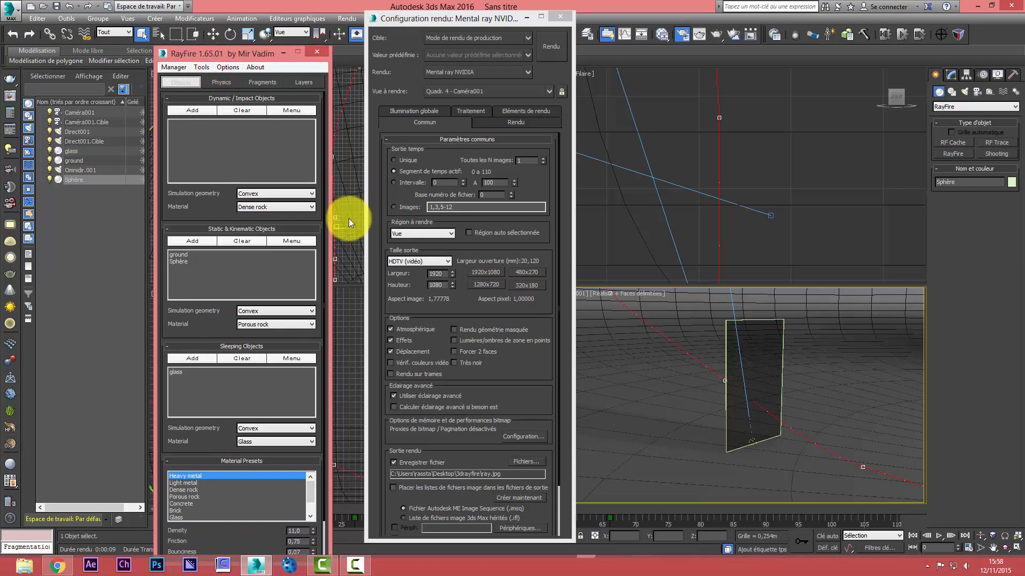
pyautogui.click(223, 81)
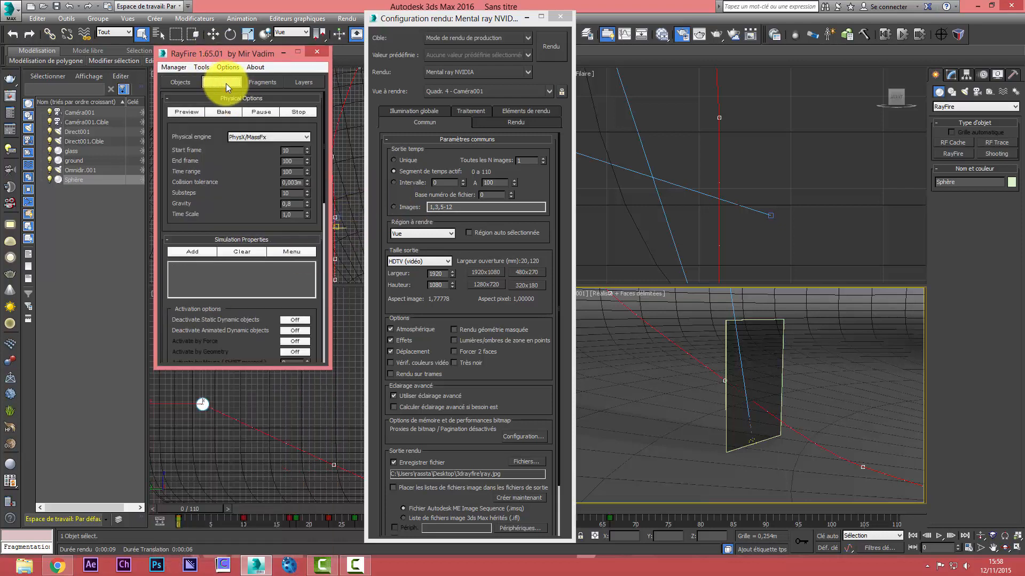
pyautogui.click(224, 113)
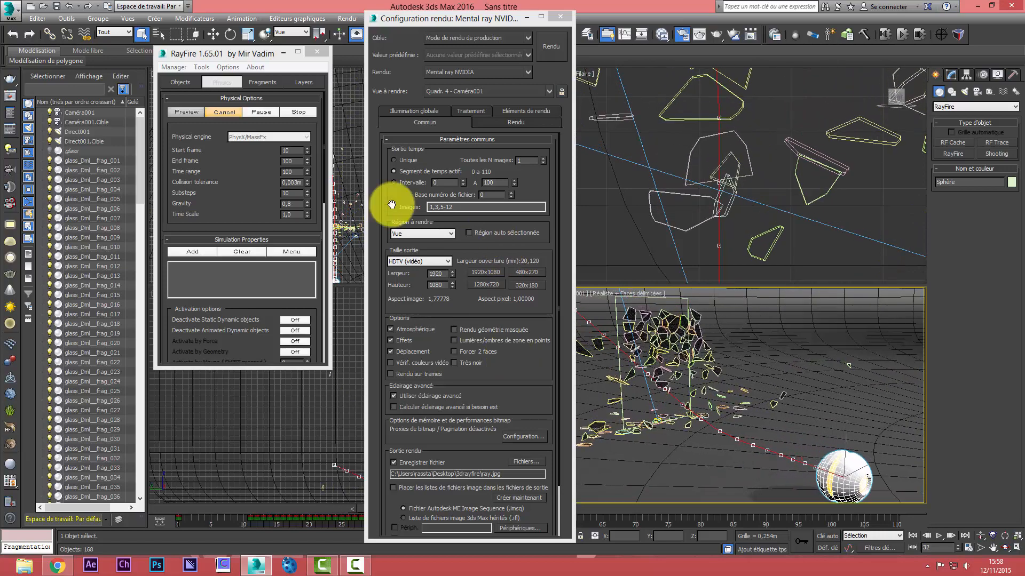
pyautogui.click(185, 81)
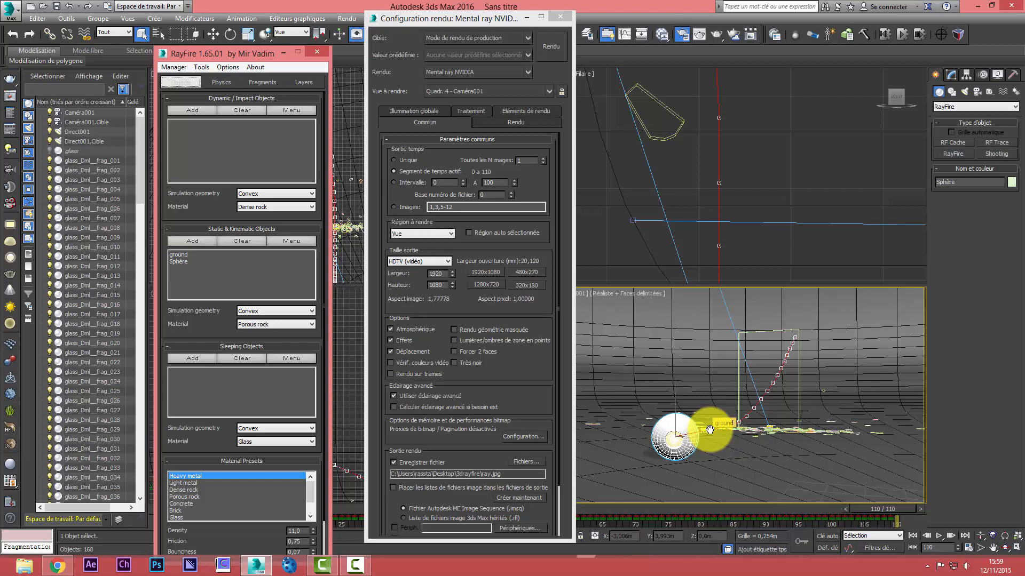
pyautogui.moveTo(870, 508); pyautogui.dragTo(245, 501)
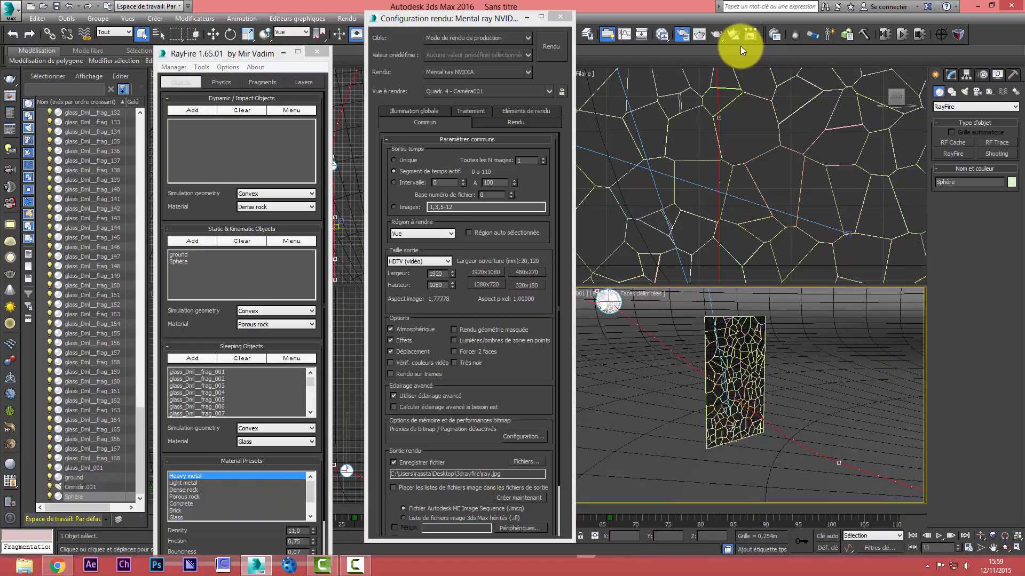
# Start a production render of the camera view, cancel it, and close the rendered image and the render setup
pyautogui.click(716, 35)
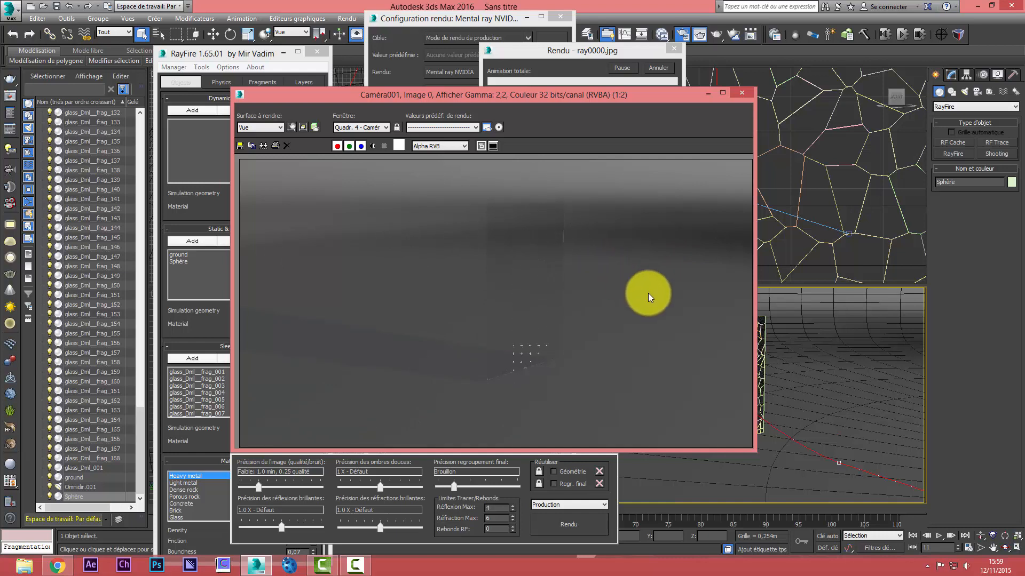
pyautogui.click(739, 93)
pyautogui.click(658, 69)
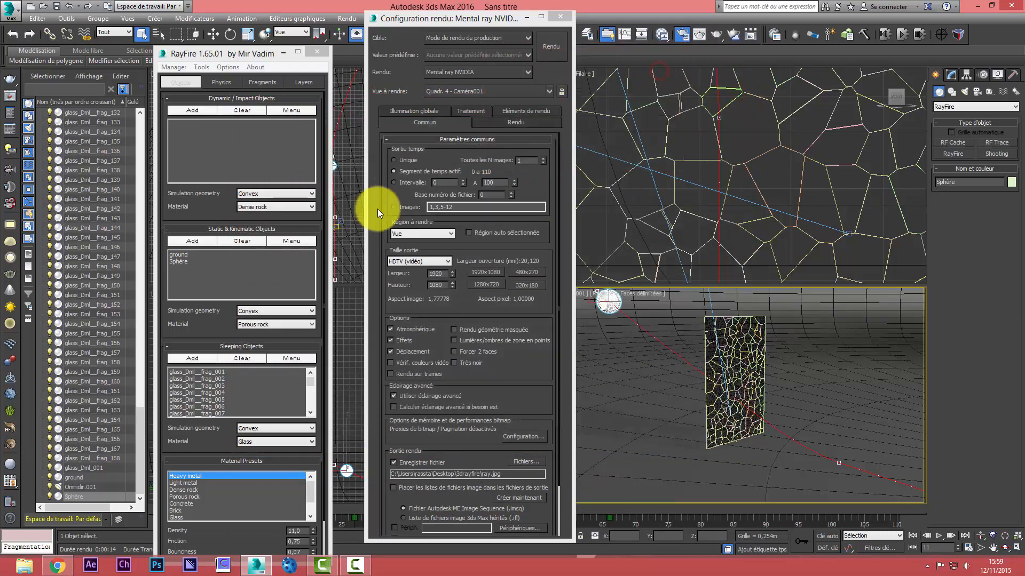
pyautogui.click(560, 19)
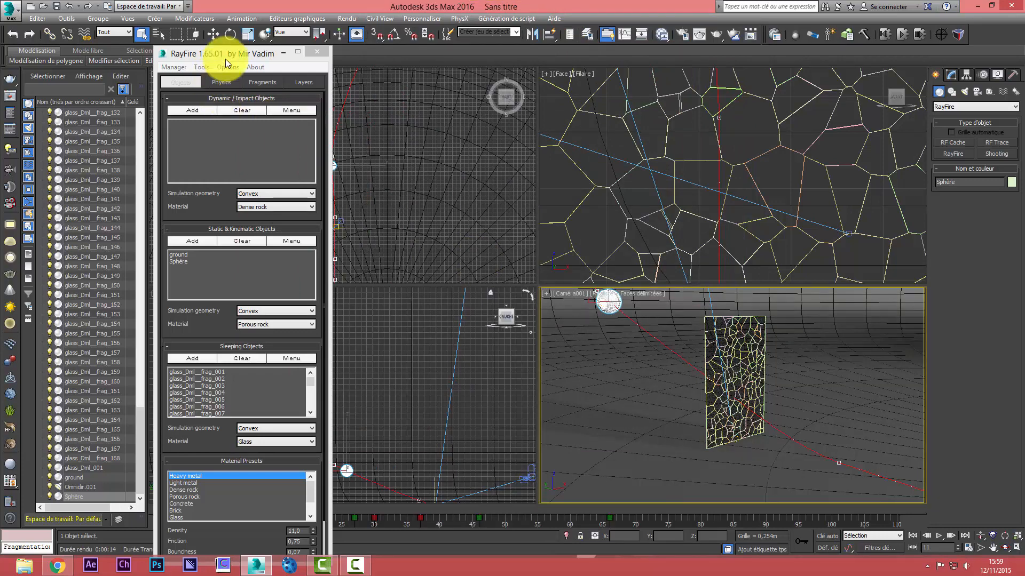
# Check a glass fragment in the camera view and delete the baked simulation's fragments to restore the original pane
pyautogui.moveTo(225, 57); pyautogui.dragTo(300, 34)
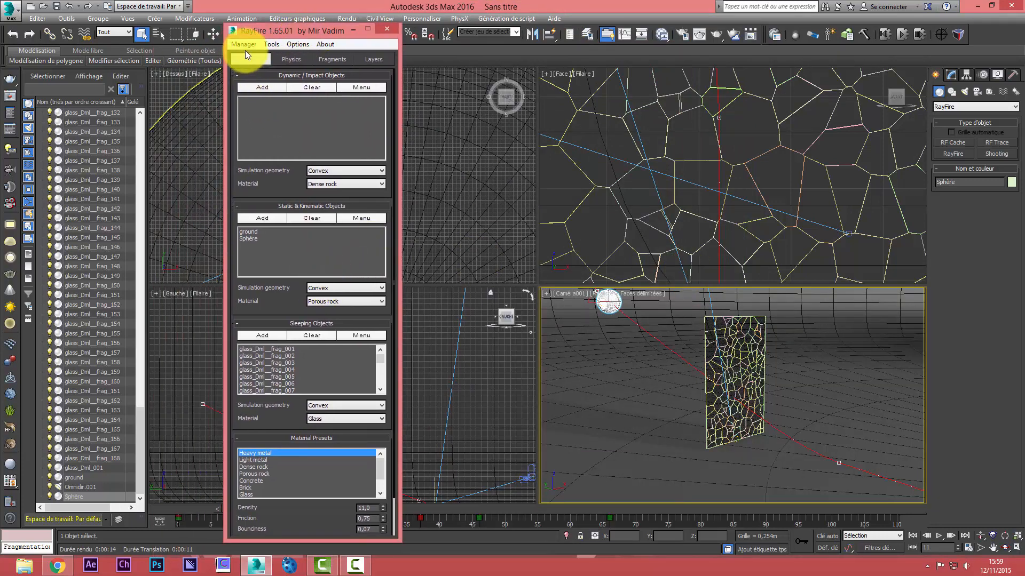
pyautogui.click(732, 359)
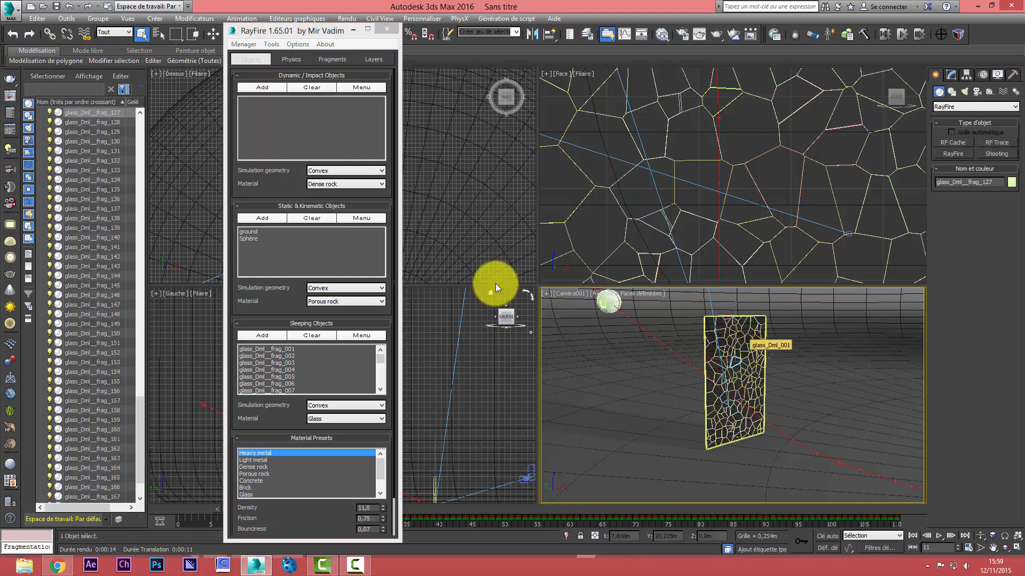
pyautogui.click(325, 59)
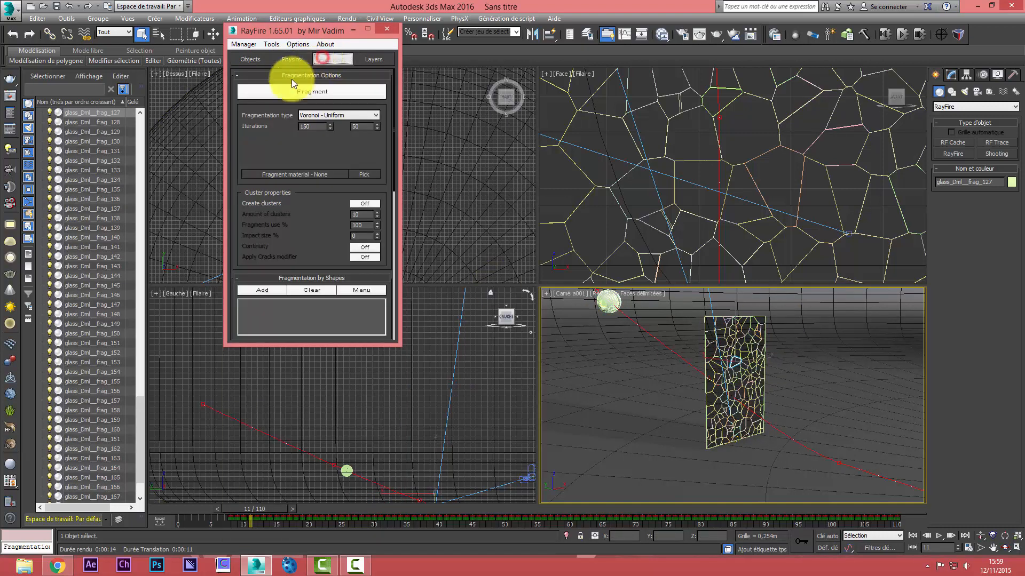
pyautogui.click(286, 60)
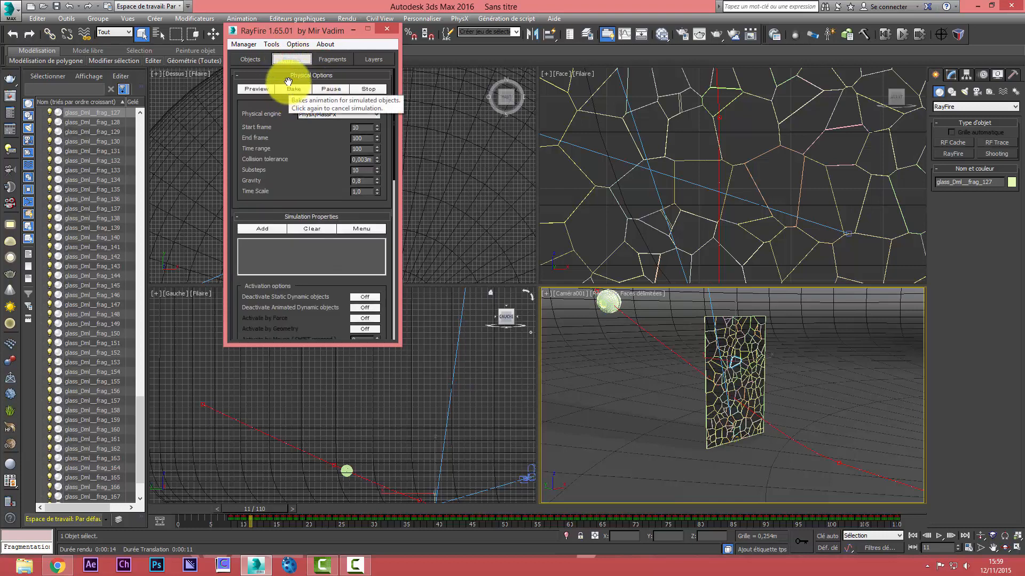
pyautogui.click(249, 44)
pyautogui.click(258, 63)
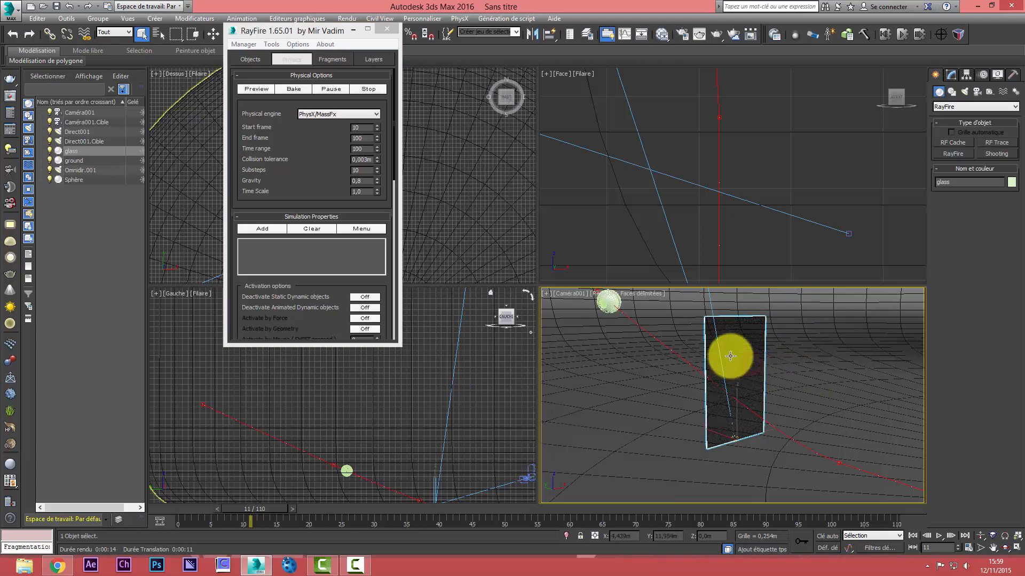
# Check the glass pane's sleeping-object settings in RayFire and bake the simulation again
pyautogui.click(259, 60)
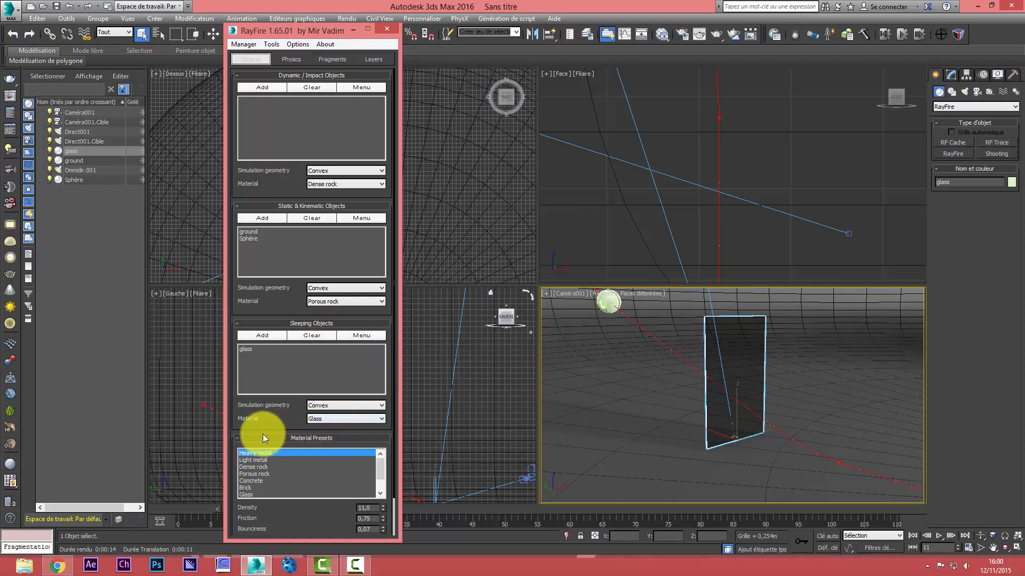
pyautogui.click(291, 59)
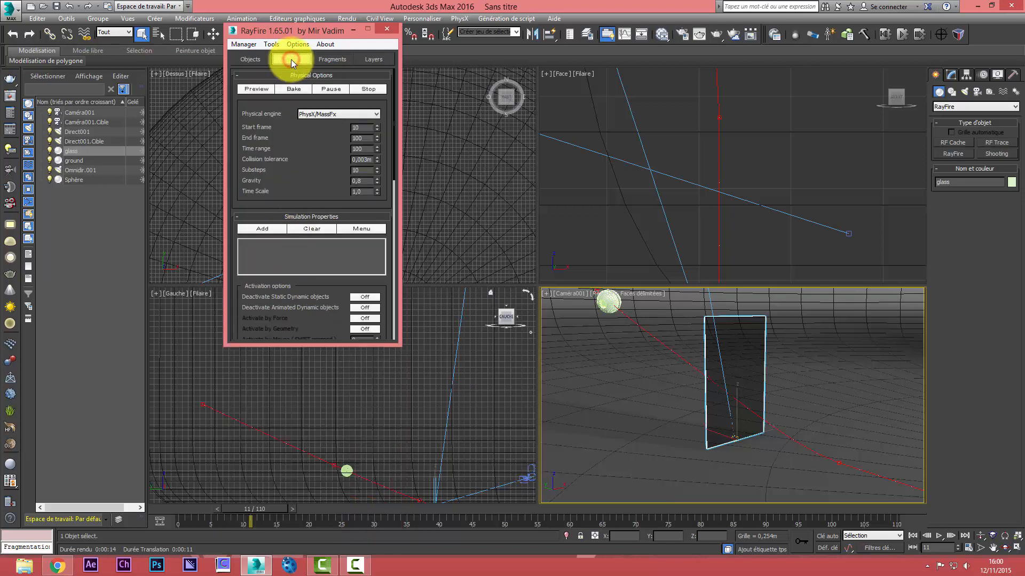
pyautogui.click(294, 90)
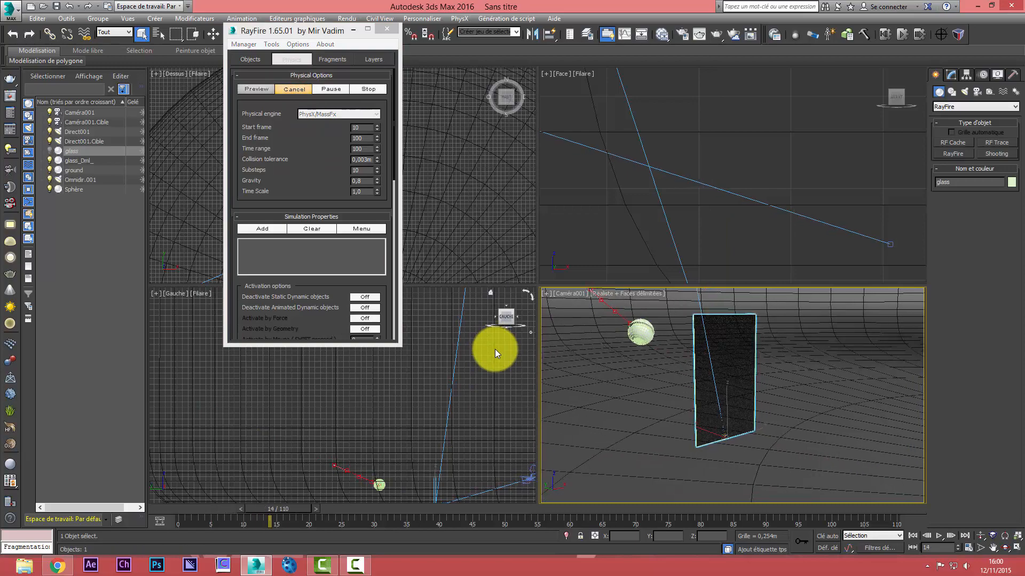
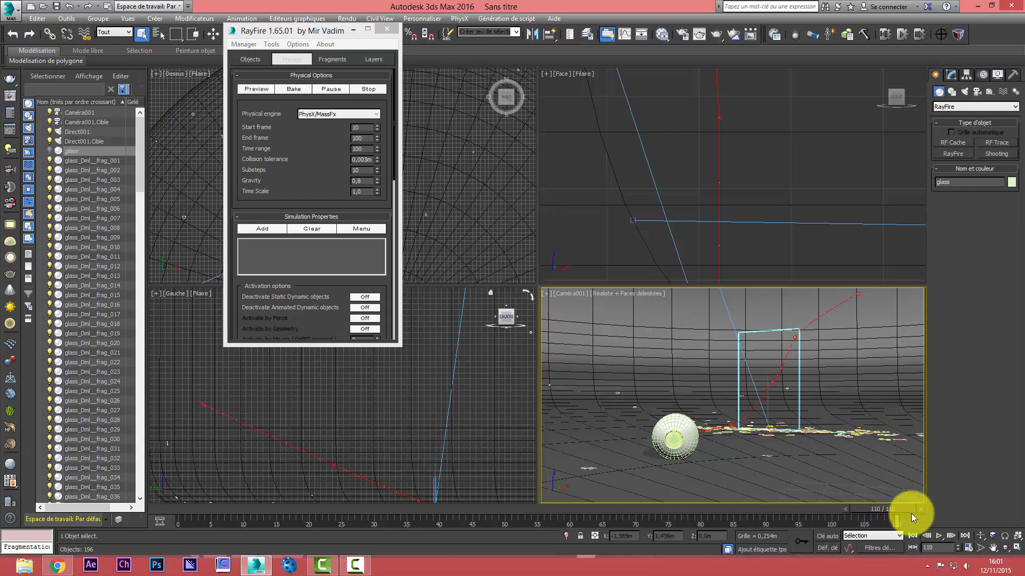
# Move the timeline to frame 22 and set the render's time output to a single frame, declining to overwrite the existing image
pyautogui.moveTo(909, 510); pyautogui.dragTo(322, 547)
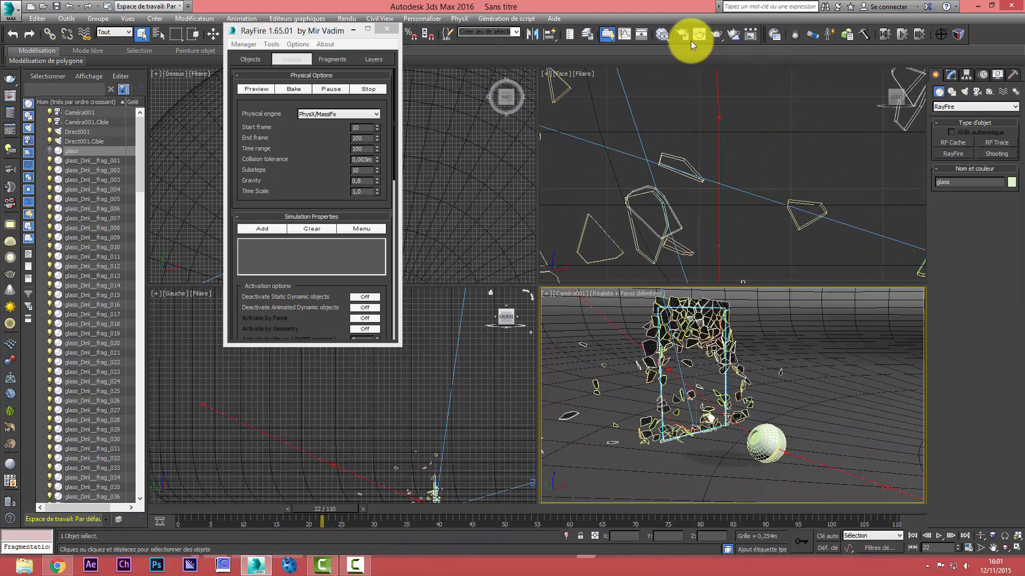
pyautogui.click(714, 35)
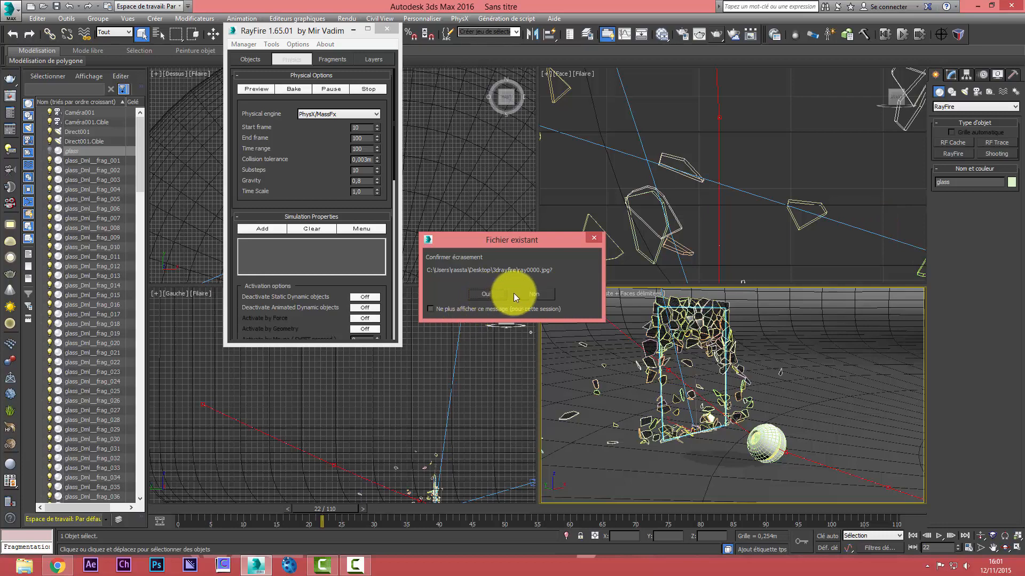
pyautogui.click(536, 294)
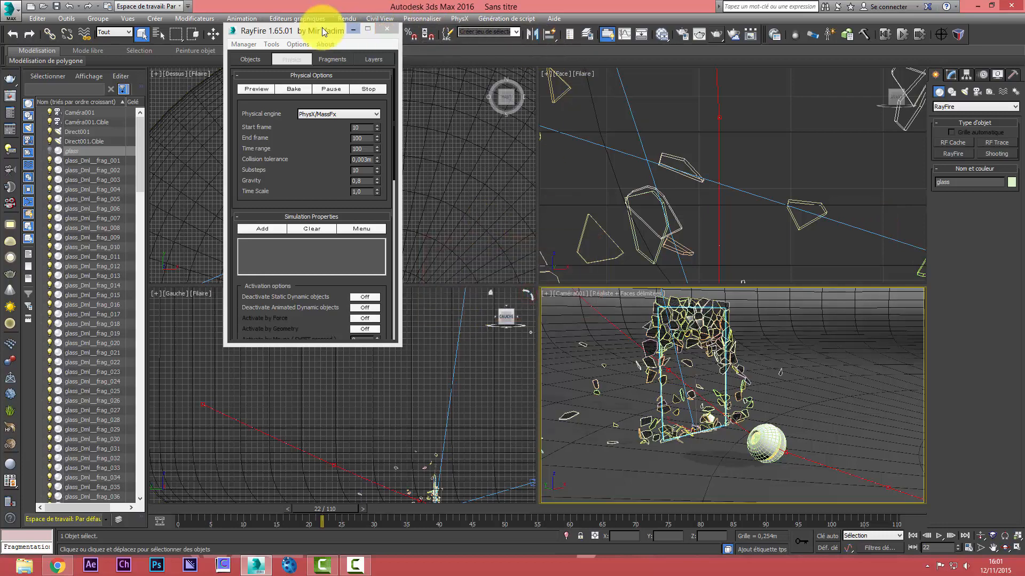
pyautogui.click(347, 18)
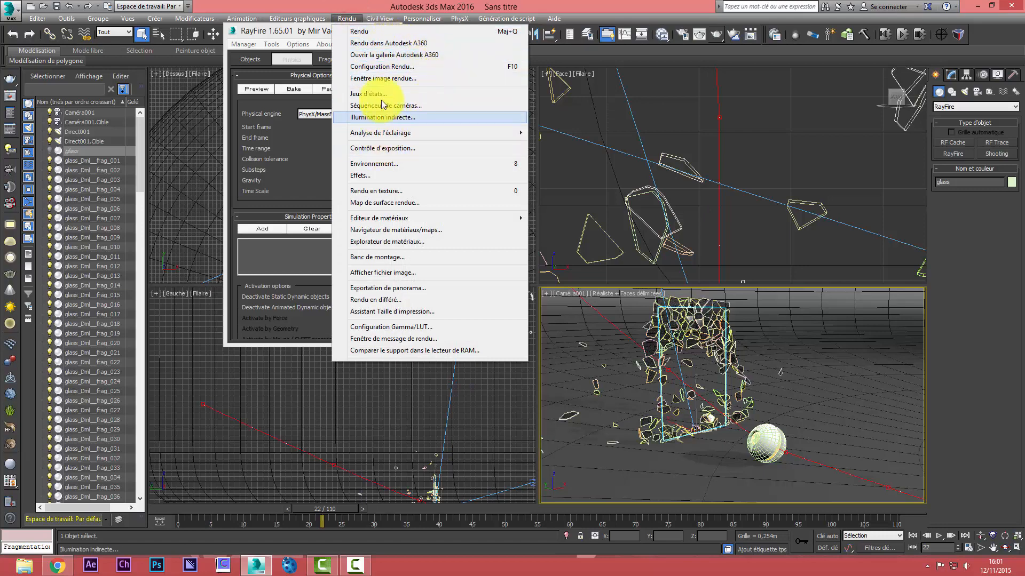
pyautogui.click(382, 67)
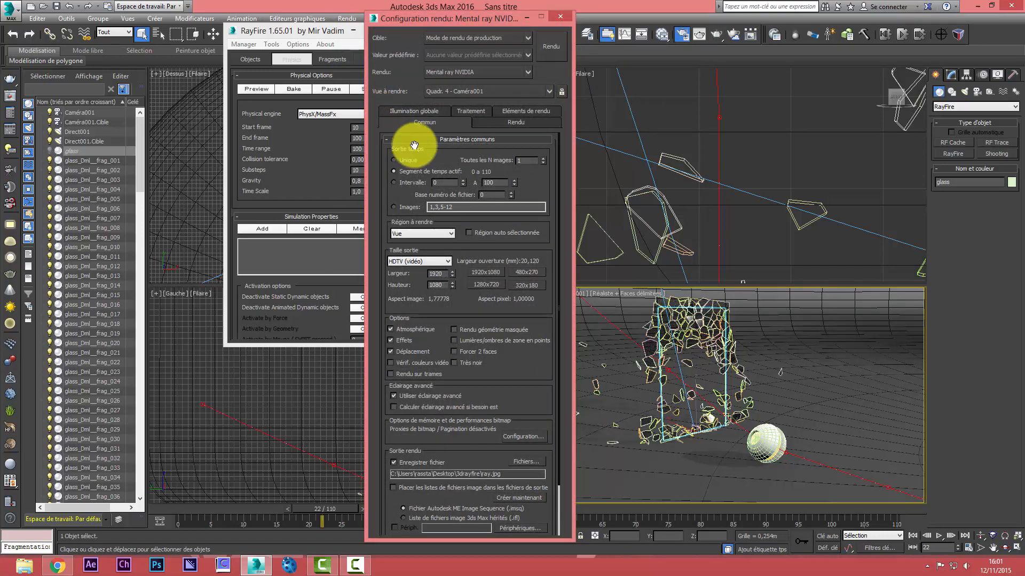
pyautogui.click(401, 160)
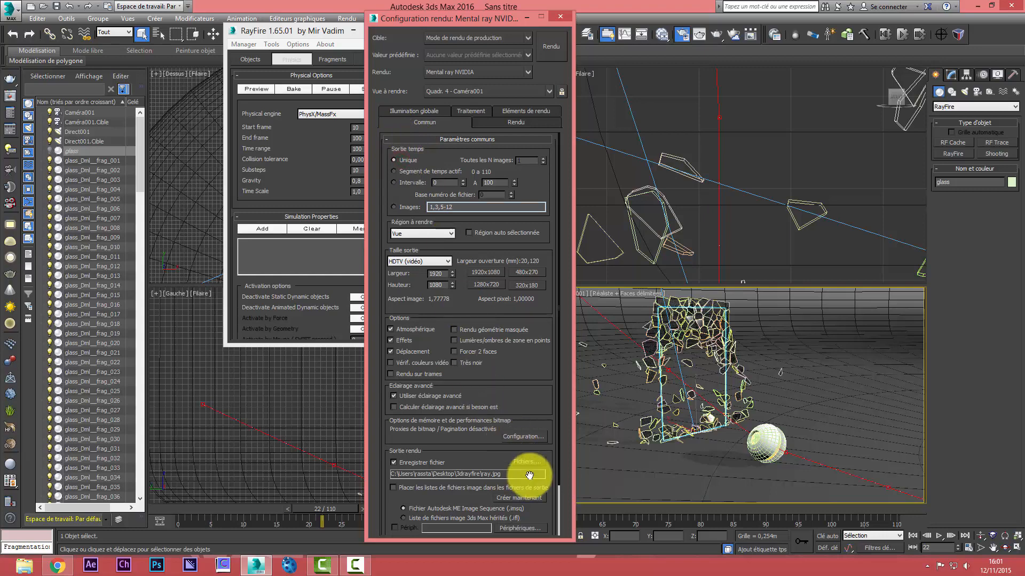
pyautogui.scroll(-3, 505, 302)
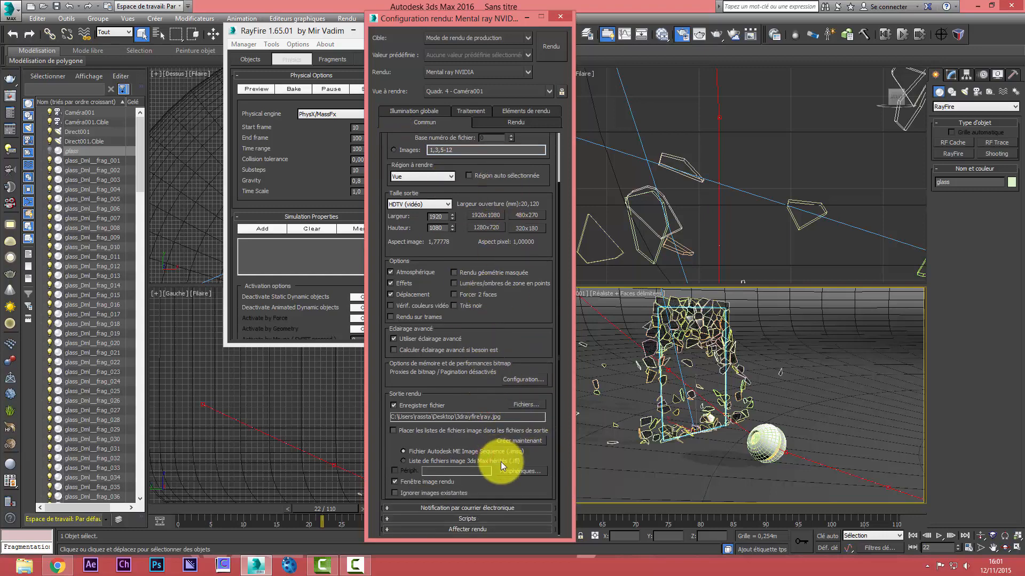
# Test-render frame 22 from the camera view, cancel it partway, and close the rendered image and render setup
pyautogui.click(715, 35)
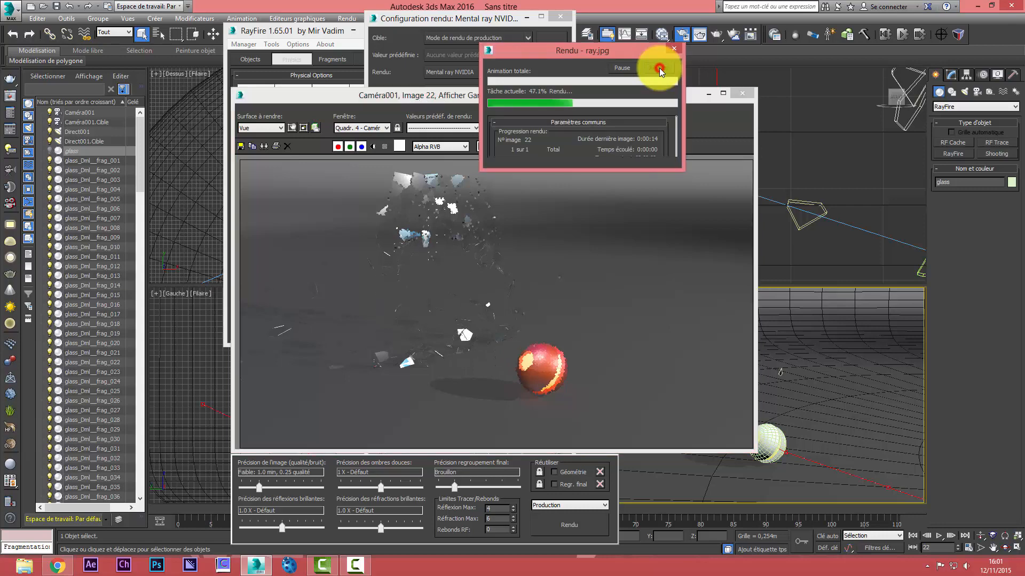
pyautogui.click(740, 93)
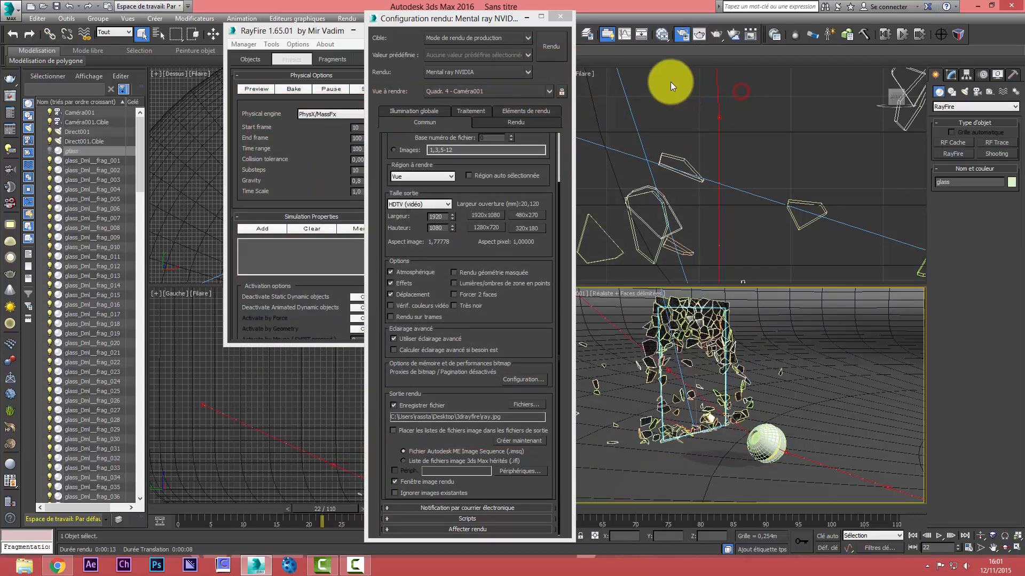
pyautogui.click(560, 19)
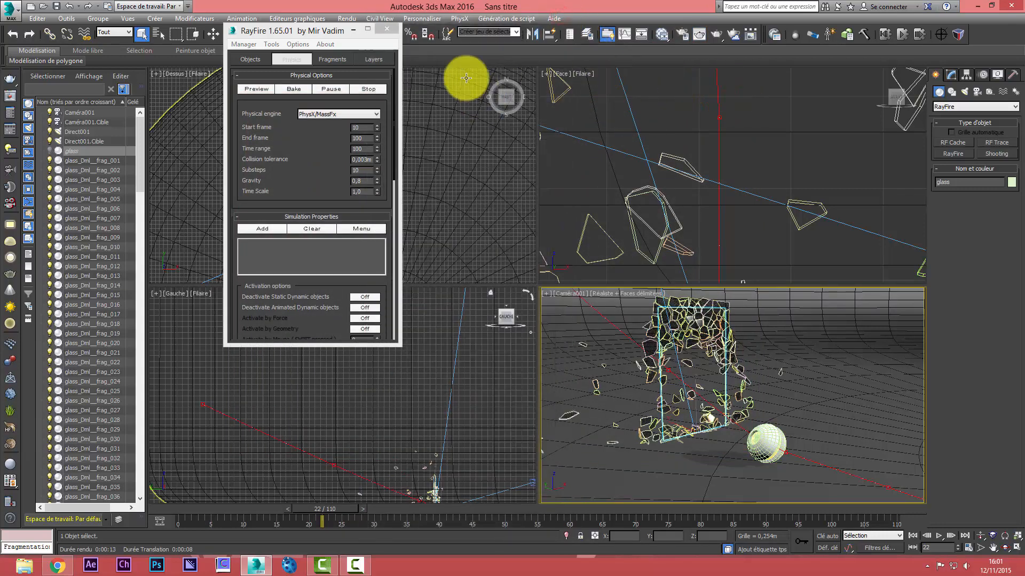
# Move the RayFire window aside, go to frame 17, and test-render the camera view before closing the image
pyautogui.moveTo(315, 33); pyautogui.dragTo(120, 39)
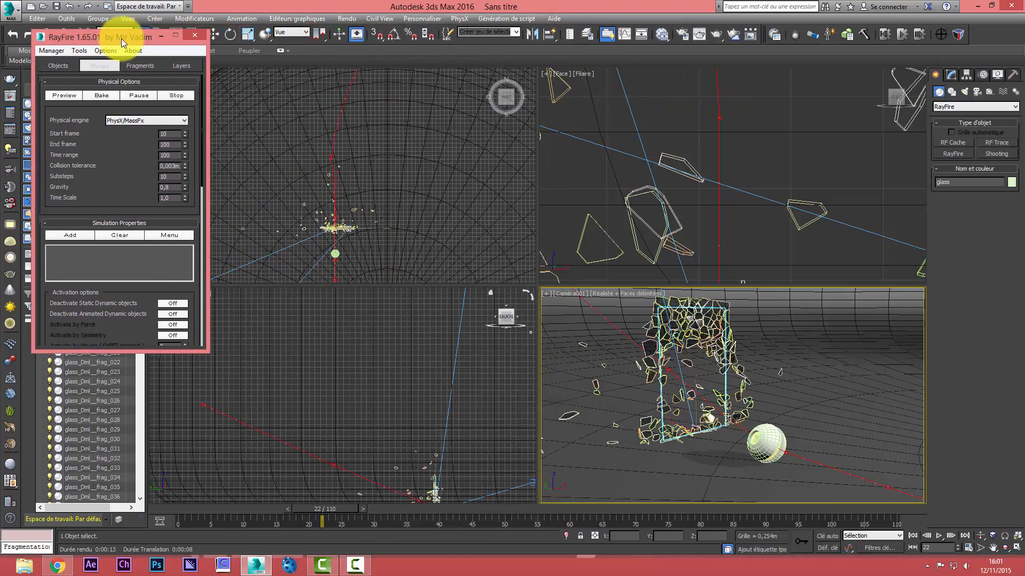
pyautogui.middleClick(434, 254)
pyautogui.scroll(-6, 441, 200)
pyautogui.scroll(3, 413, 252)
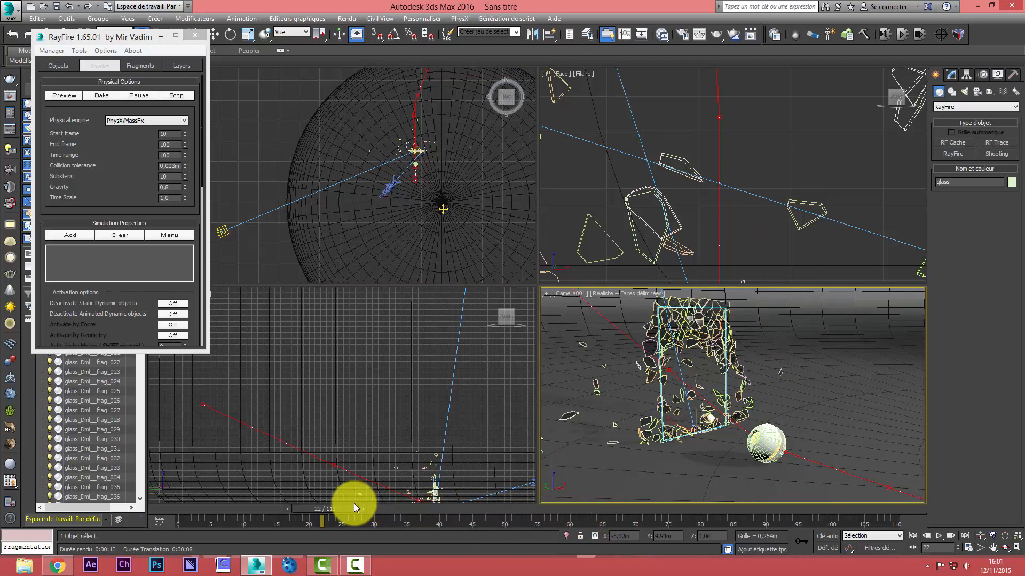
pyautogui.moveTo(349, 505); pyautogui.dragTo(318, 504)
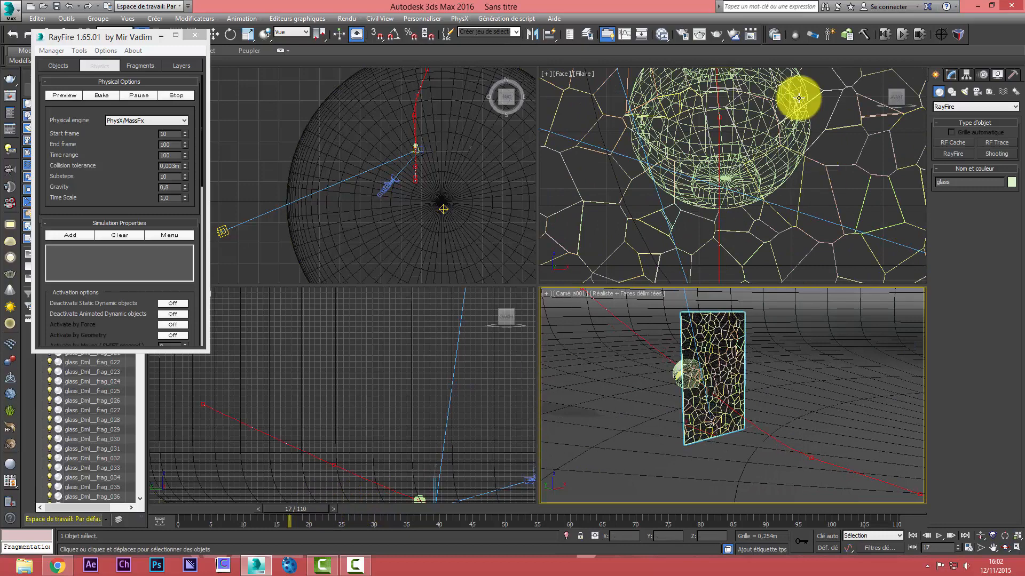
pyautogui.click(719, 40)
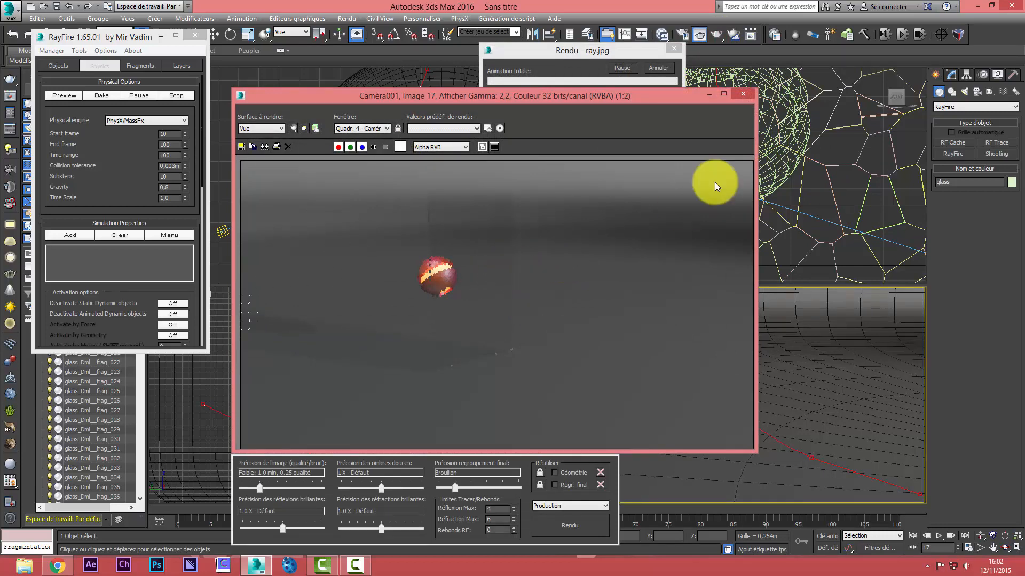
pyautogui.click(742, 95)
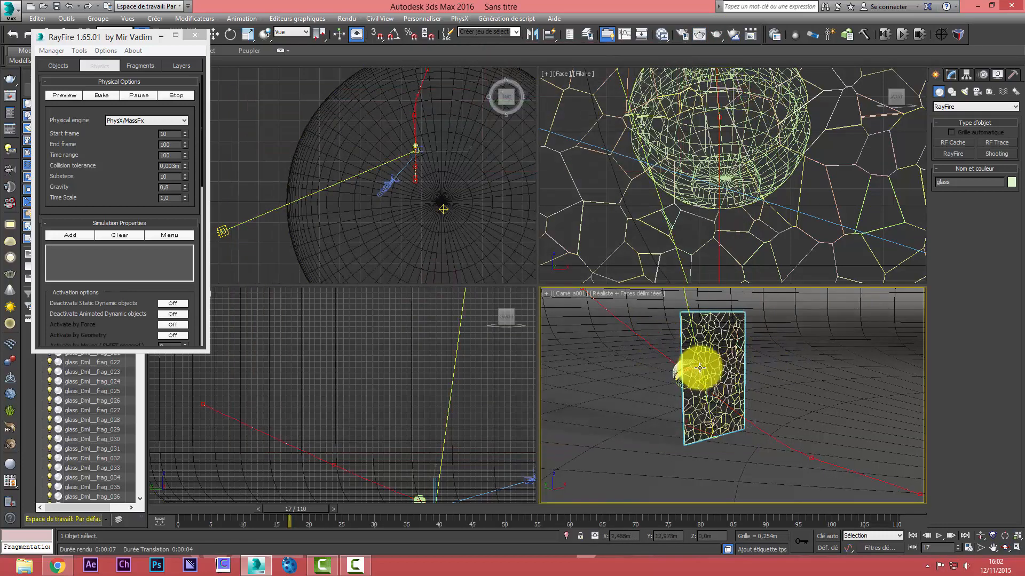
# Advance to frame 18, test-render the camera view, and cancel the render after closing its image
pyautogui.click(334, 509)
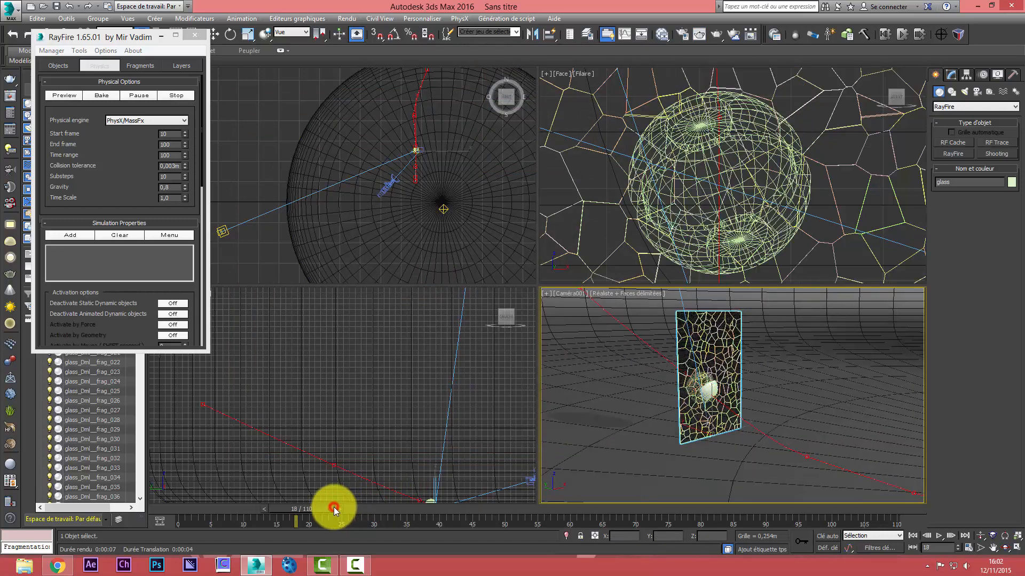
pyautogui.click(719, 36)
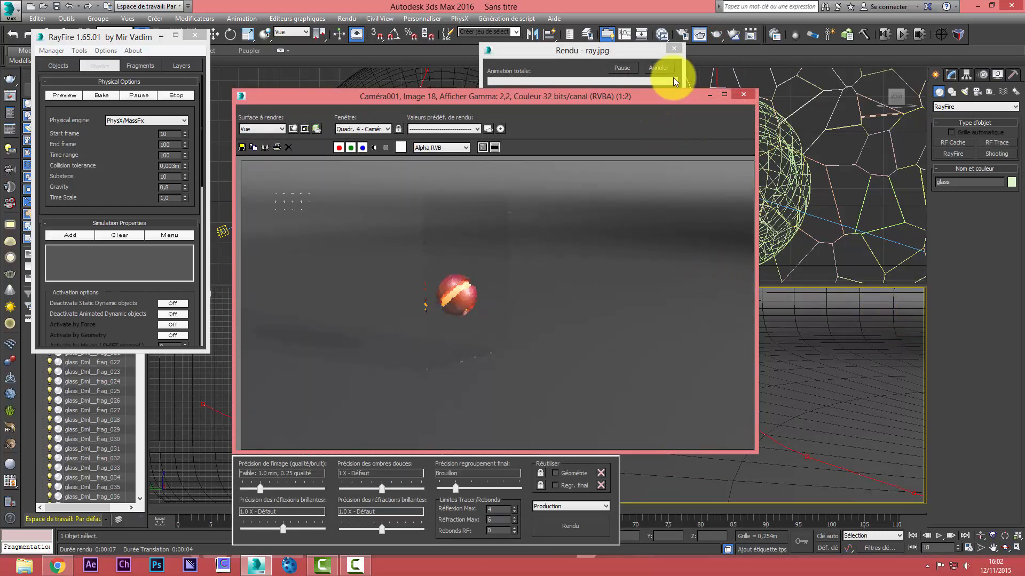
pyautogui.click(742, 95)
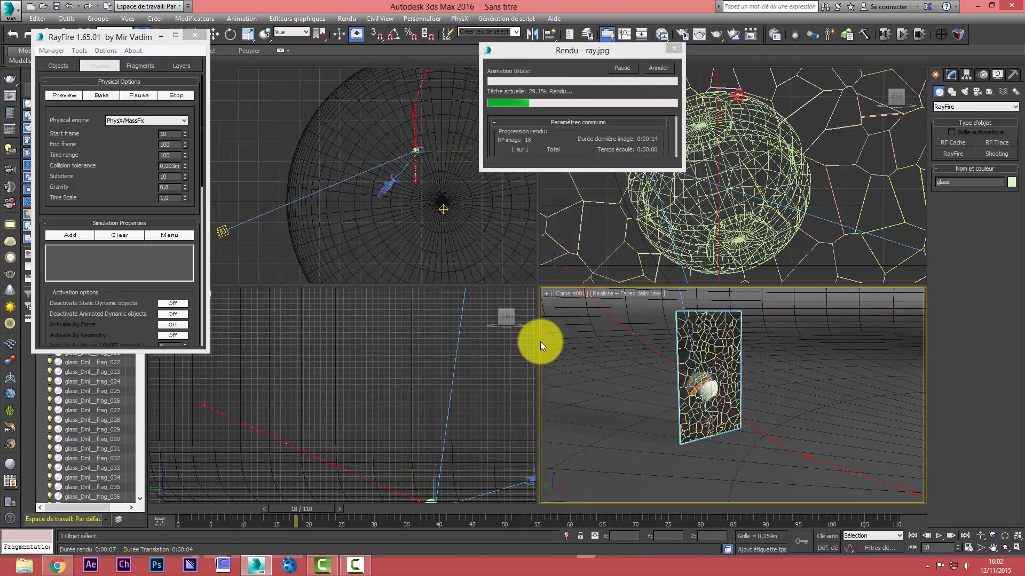
pyautogui.click(337, 511)
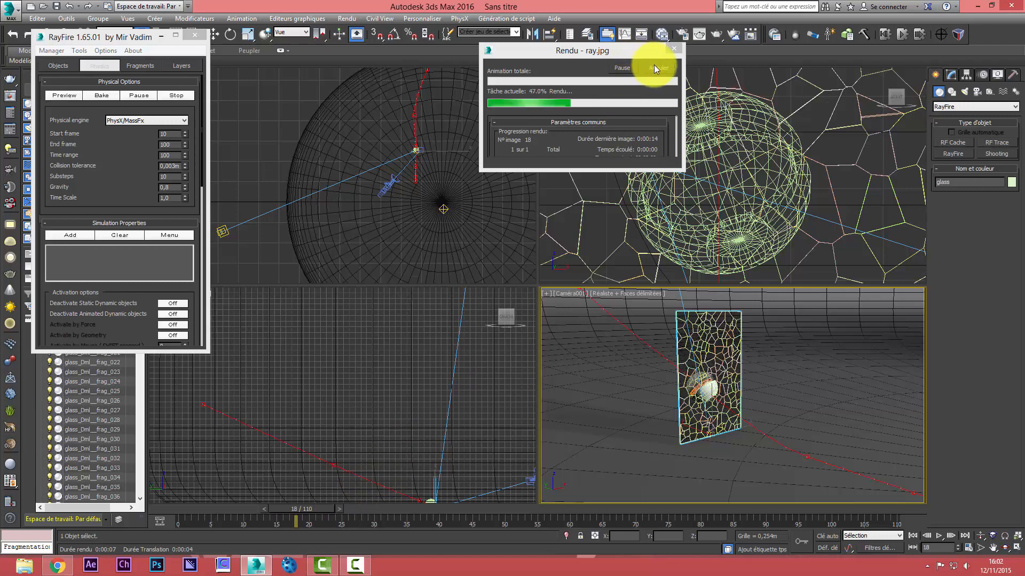
pyautogui.click(654, 65)
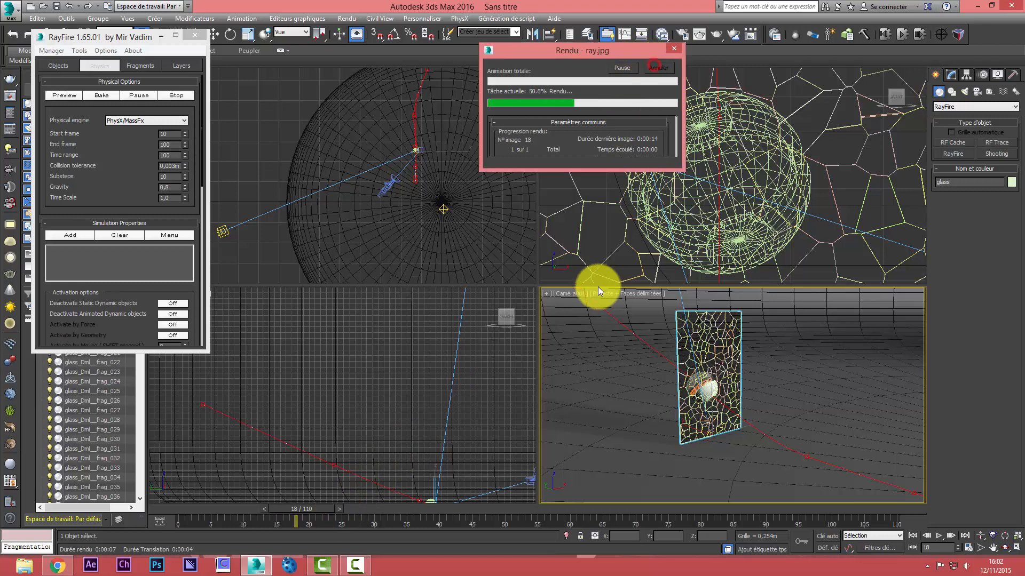
# Advance to frame 19, test-render the camera view, cancel it and close the rendered image
pyautogui.click(341, 508)
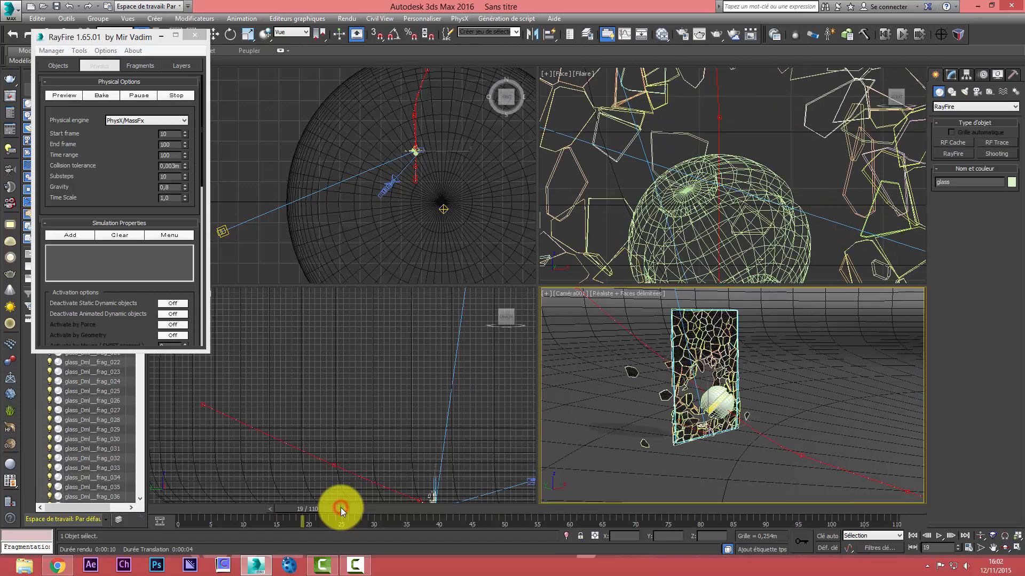
pyautogui.click(700, 35)
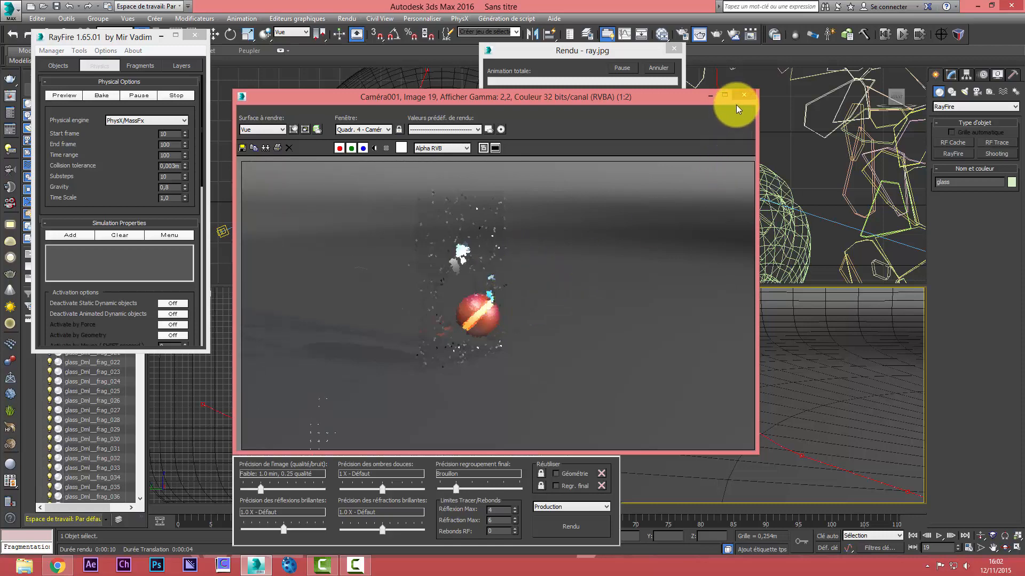
pyautogui.click(667, 64)
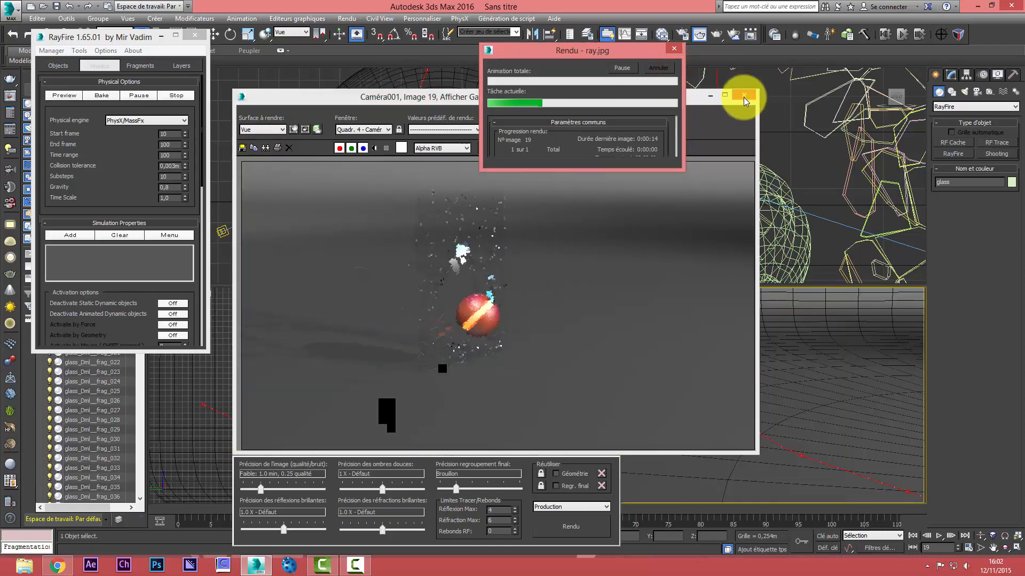
pyautogui.click(743, 96)
# Set RayFire's fragmentation type to Voronoi - Impact point and delete the glass fragments of the previous bake
pyautogui.click(140, 66)
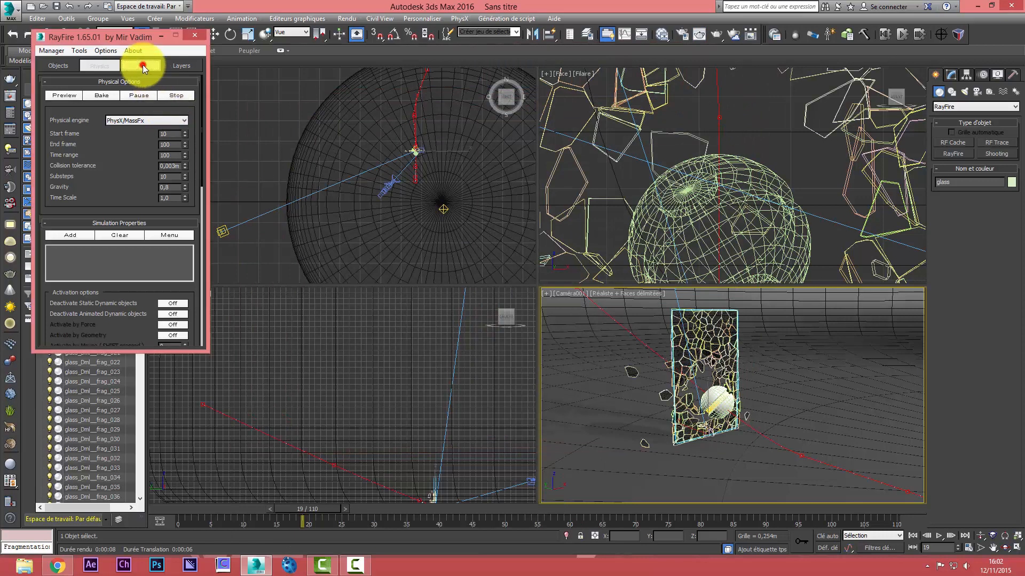
pyautogui.click(179, 123)
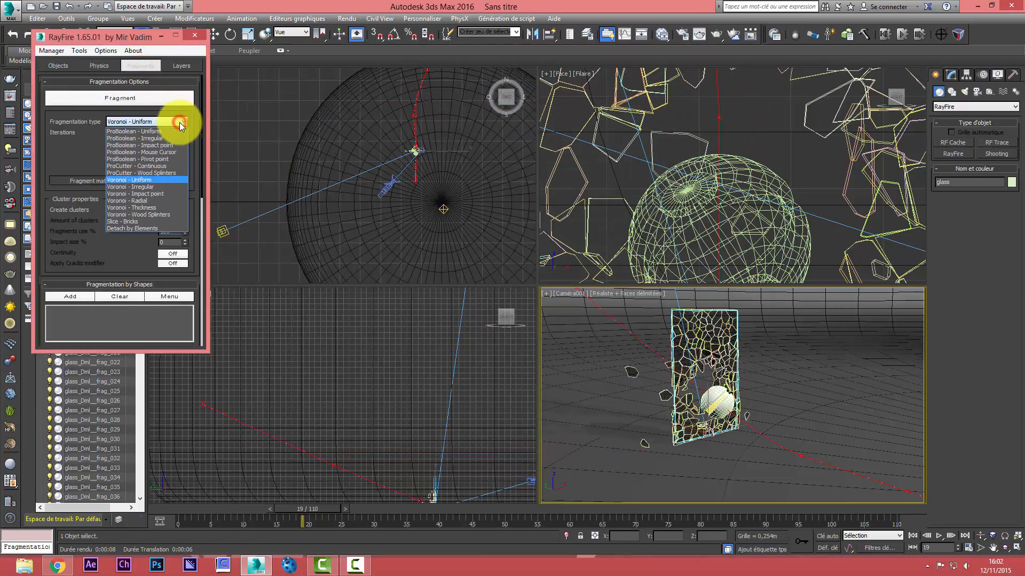
pyautogui.click(162, 193)
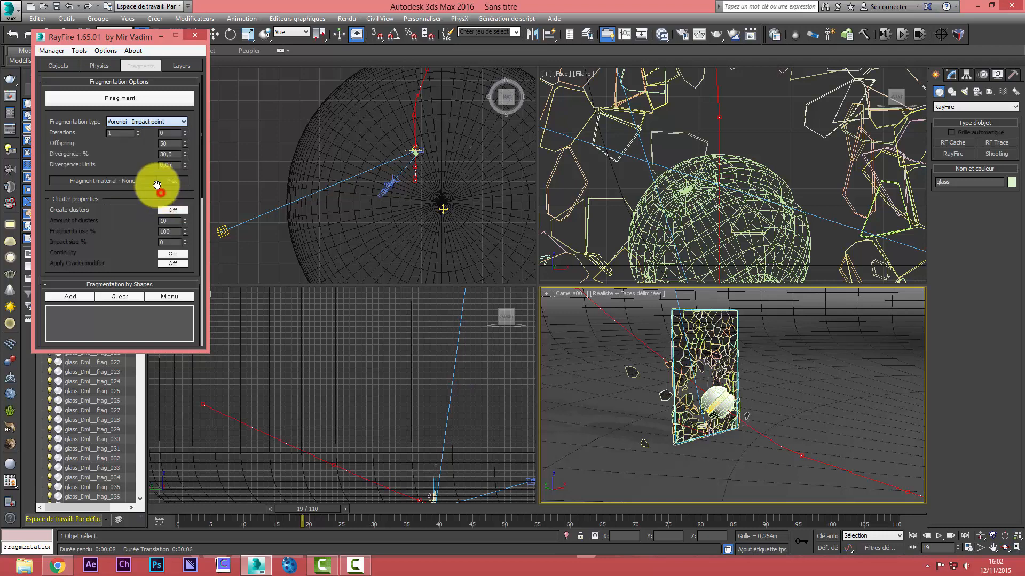
pyautogui.click(53, 51)
pyautogui.click(62, 74)
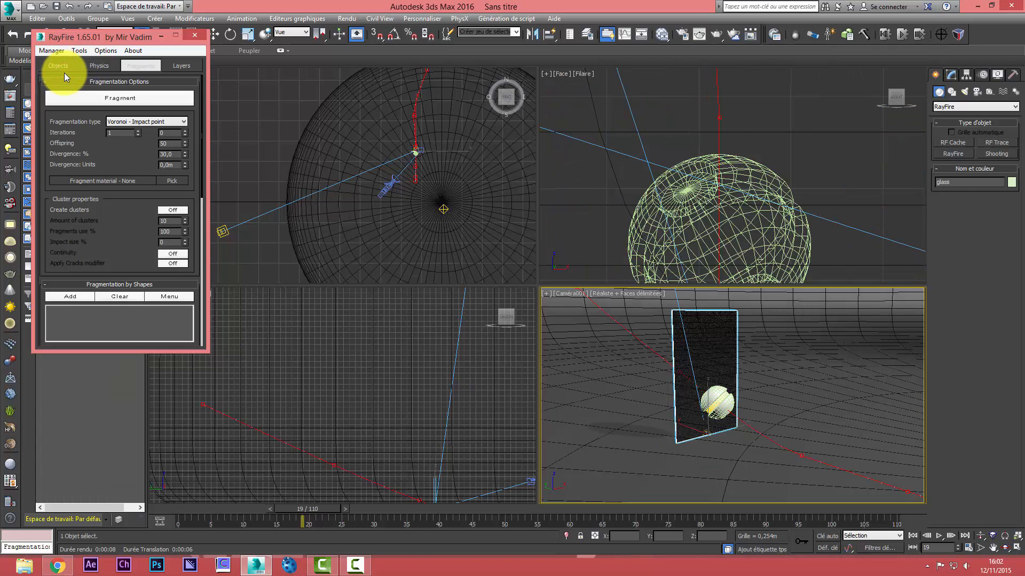
# Bake the simulation with impact-point fragmentation, stop it early, and scrub the timeline back to frame 4
pyautogui.click(101, 65)
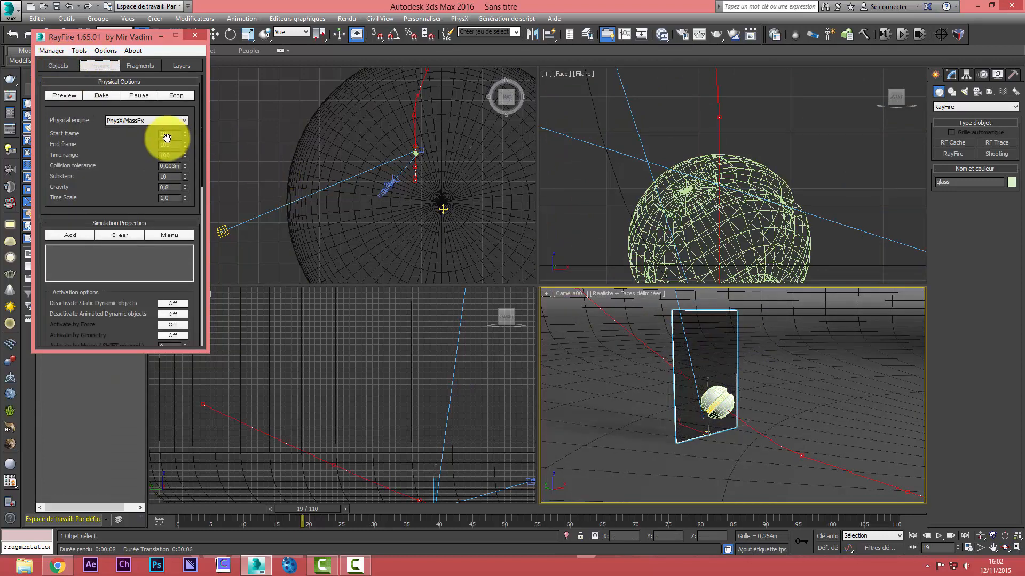
pyautogui.click(99, 95)
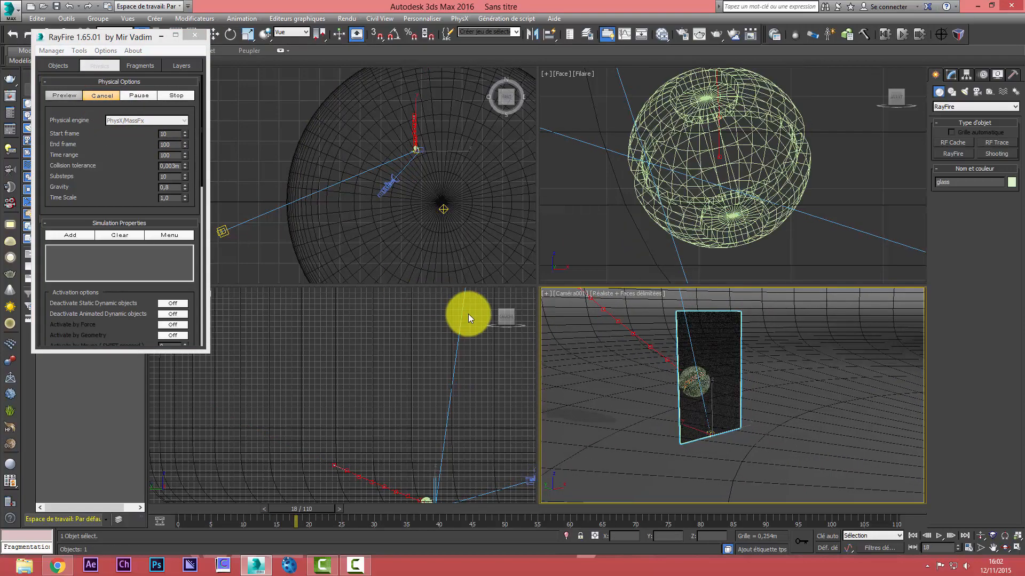
pyautogui.click(174, 95)
pyautogui.moveTo(507, 511); pyautogui.dragTo(205, 517)
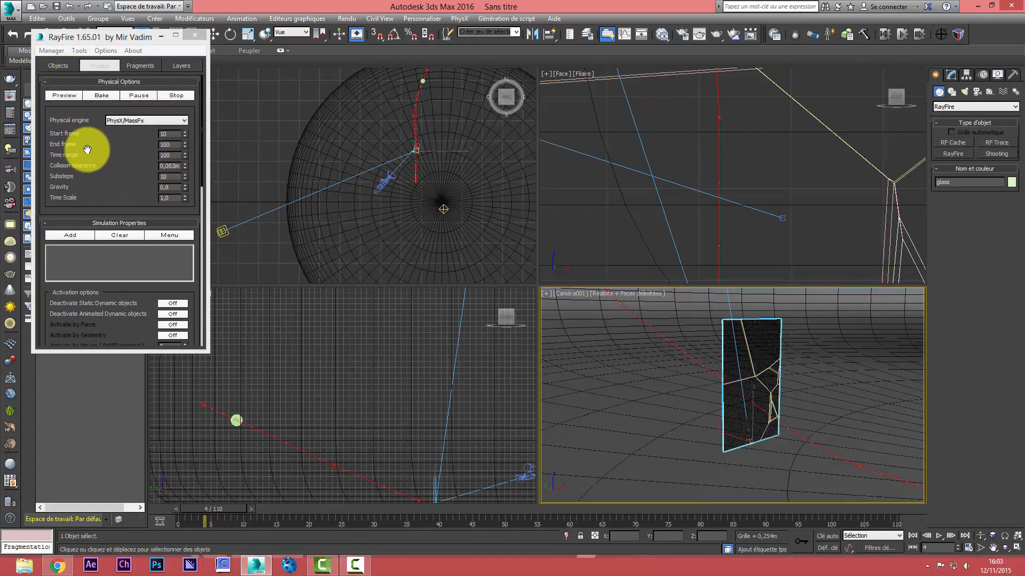
# Delete the newly baked glass fragments and adjust the number of iterations for the Voronoi impact-point fragmentation
pyautogui.click(141, 66)
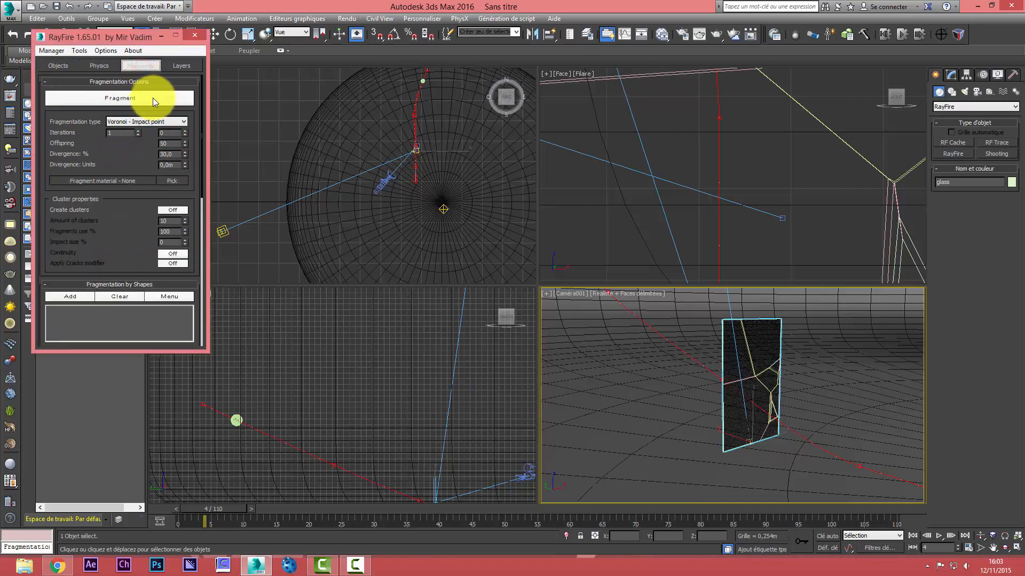
pyautogui.click(60, 67)
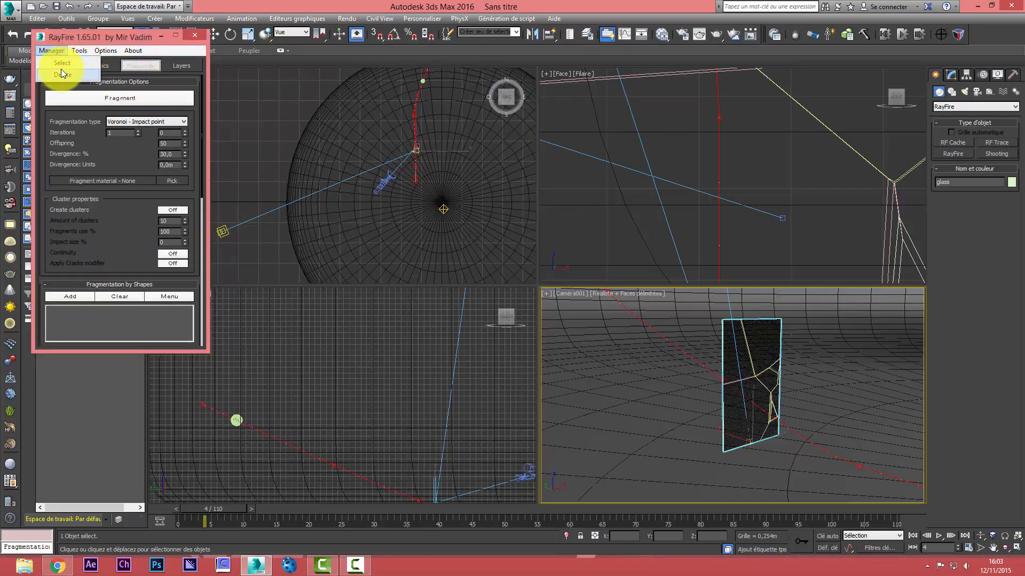
pyautogui.click(126, 133)
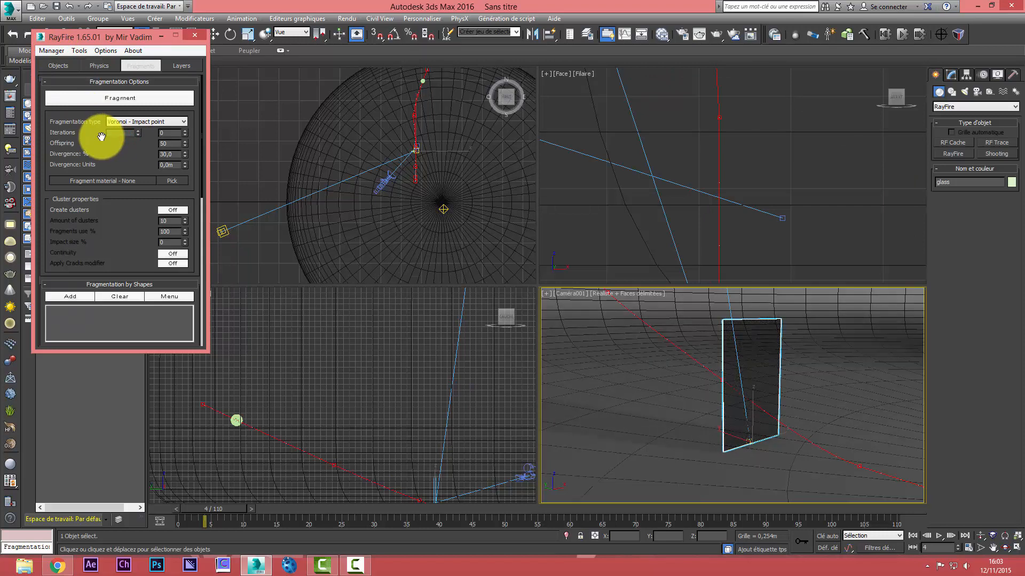
# Bake the RayFire simulation of the glass with the adjusted impact-point fragmentation and stop it at about frame 32
pyautogui.click(90, 64)
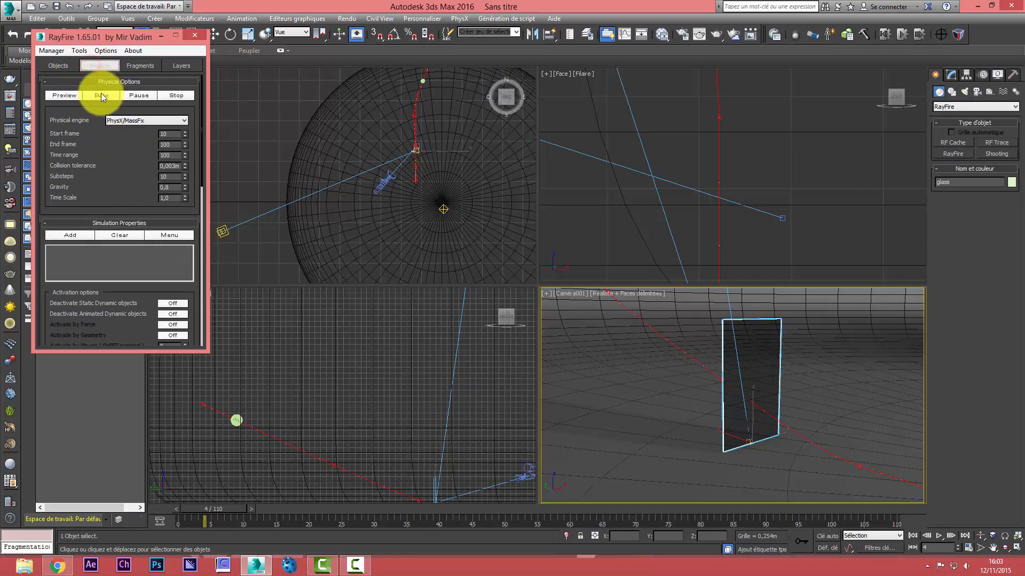
pyautogui.click(101, 94)
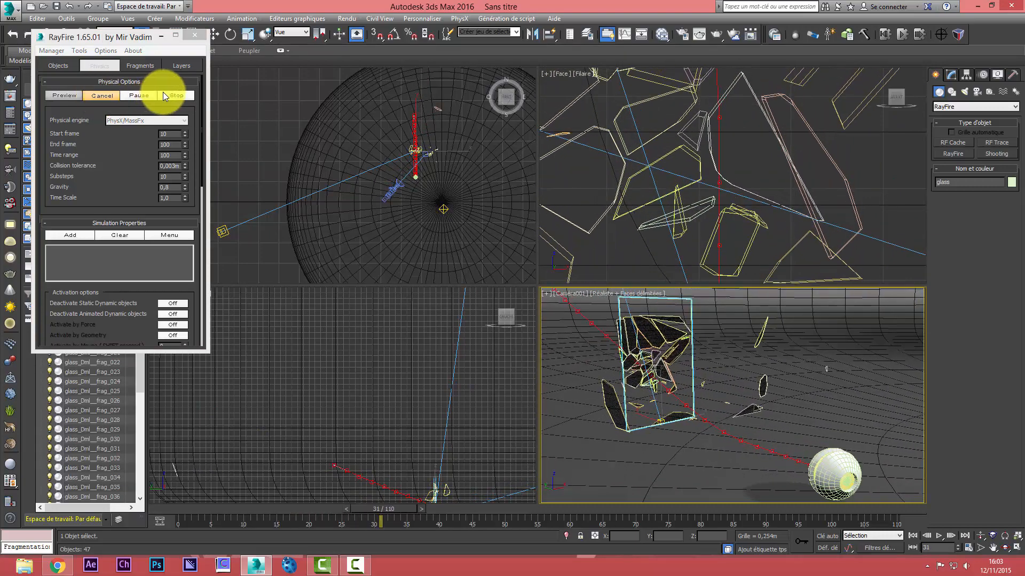
pyautogui.click(180, 96)
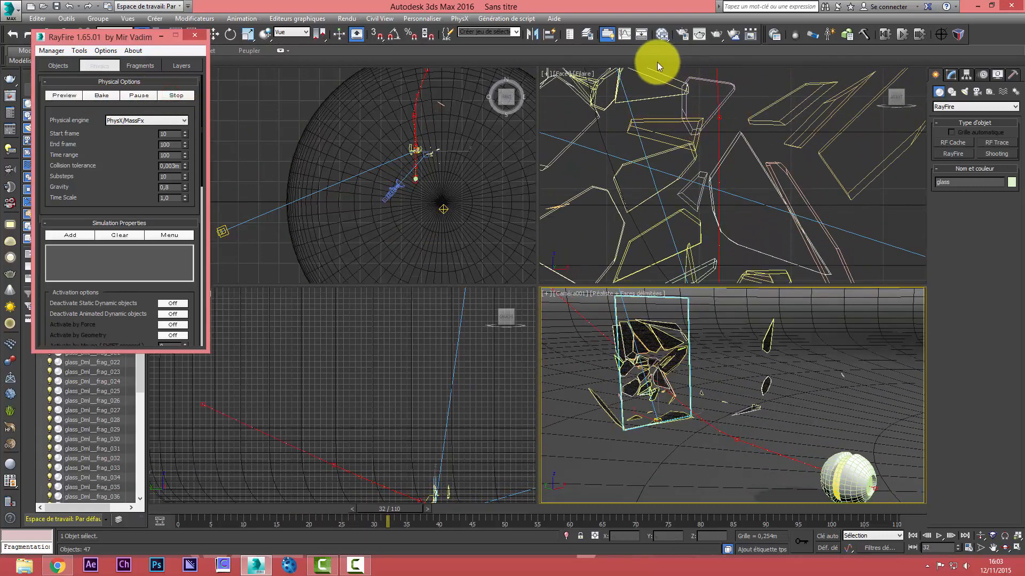
# Test-render the camera view at frame 32, cancel the render partway and close the rendered image
pyautogui.click(700, 35)
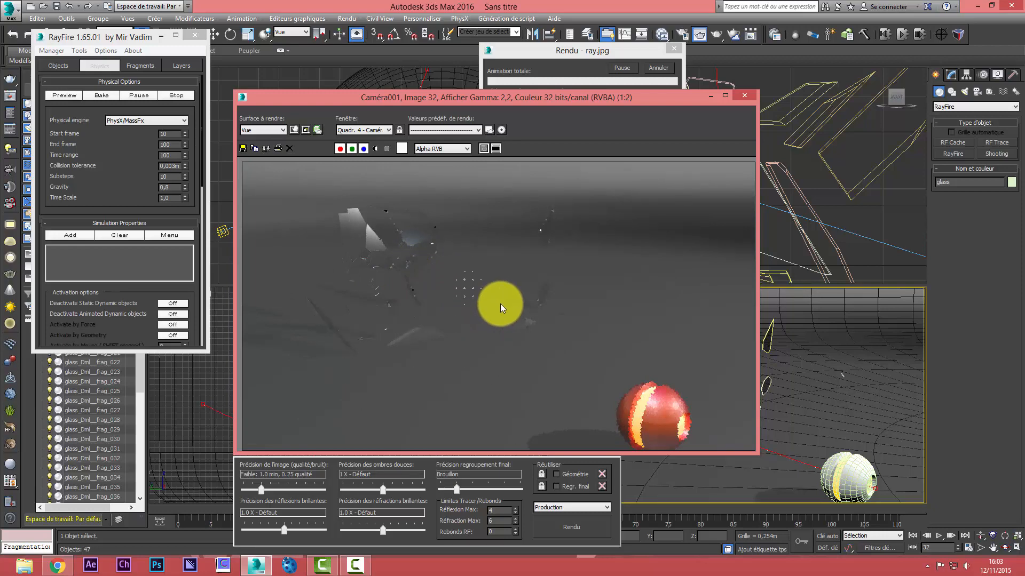
pyautogui.click(654, 69)
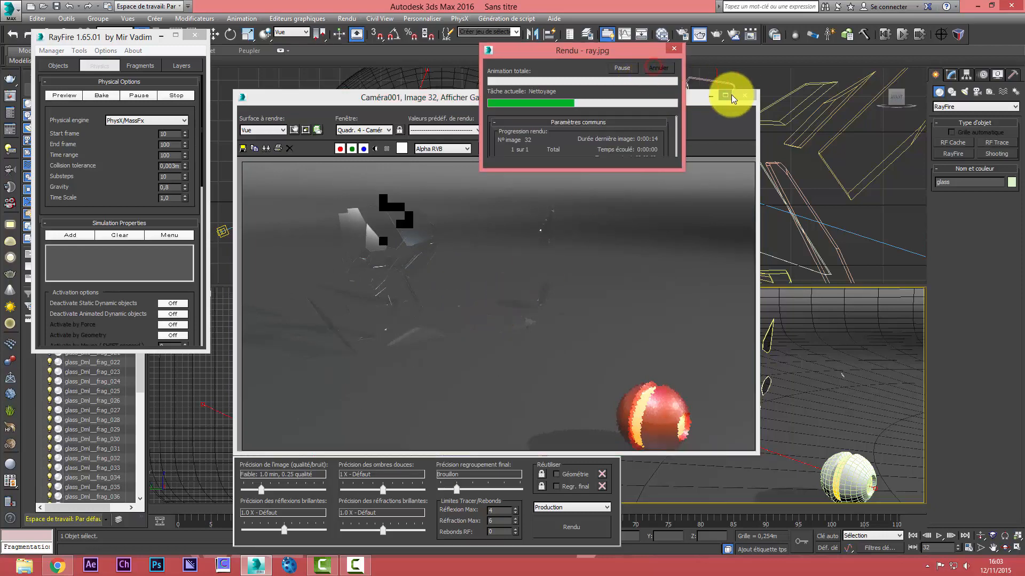
pyautogui.click(745, 95)
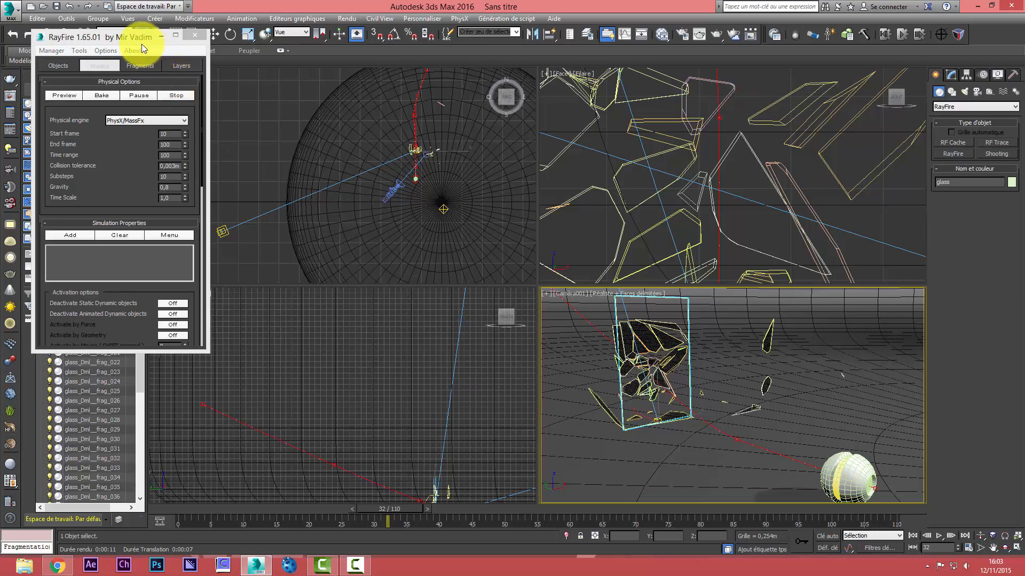
# Move the RayFire window clear of the scene object list and scrub the timeline to frame 66 to review the shattered glass
pyautogui.click(129, 37)
pyautogui.moveTo(130, 37); pyautogui.dragTo(379, 76)
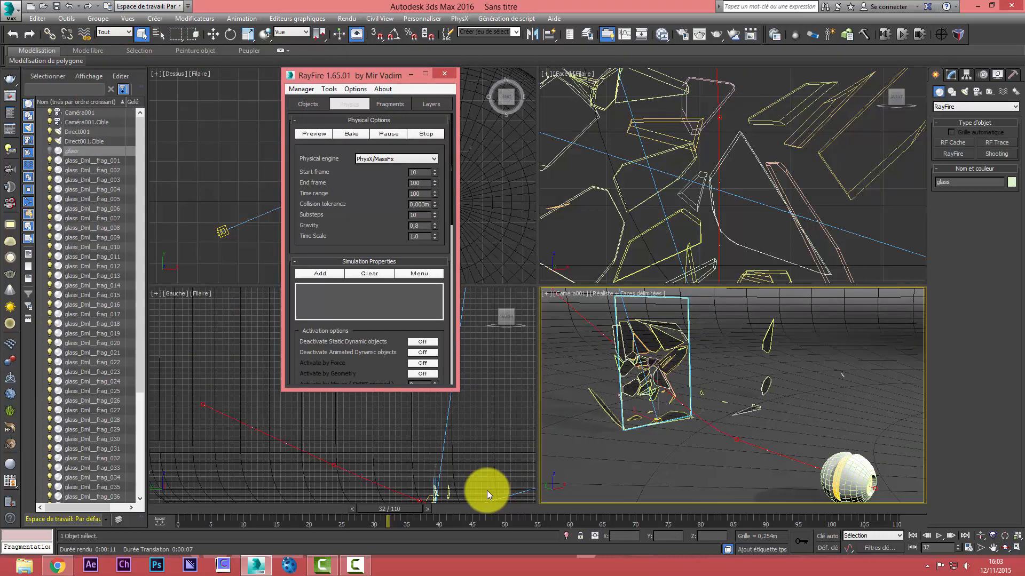
pyautogui.moveTo(410, 508); pyautogui.dragTo(625, 532)
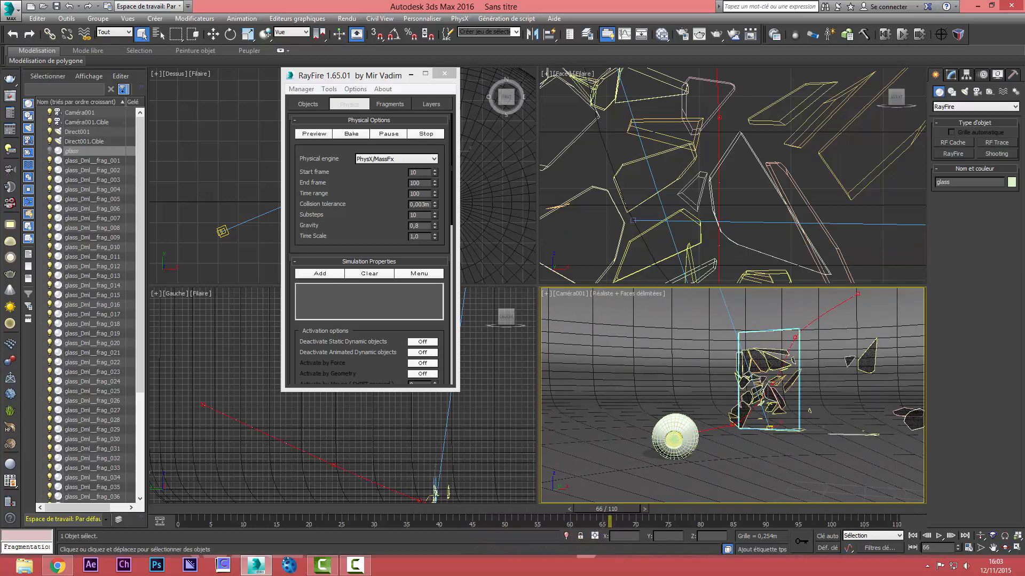